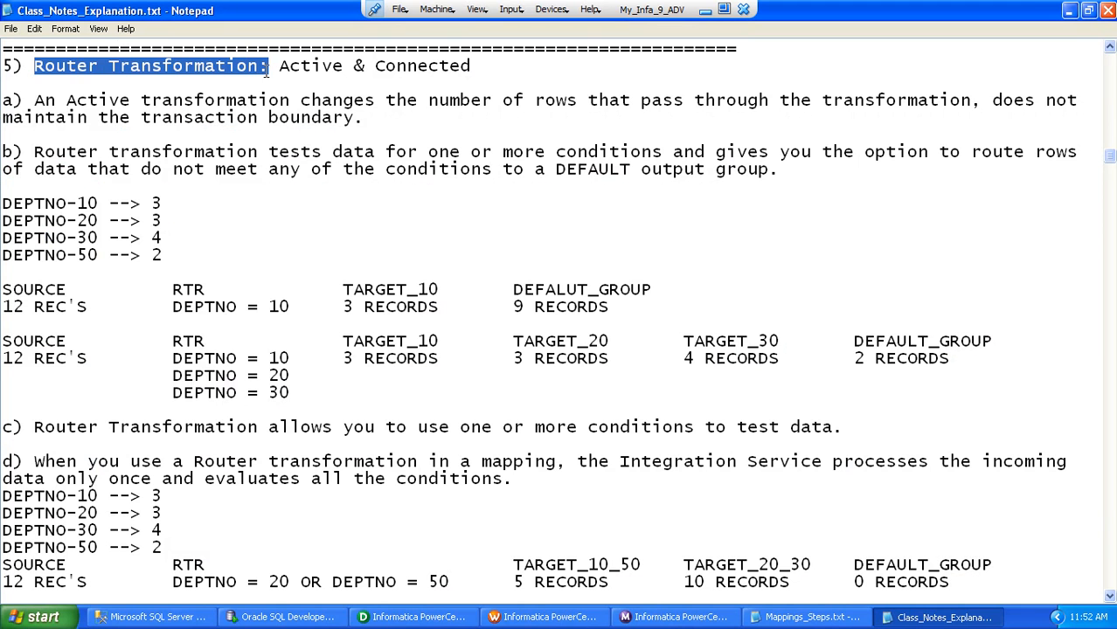
# Read the Router Transformation heading and its Active & Connected classification in the class notes
pyautogui.moveTo(291, 67); pyautogui.dragTo(365, 66)
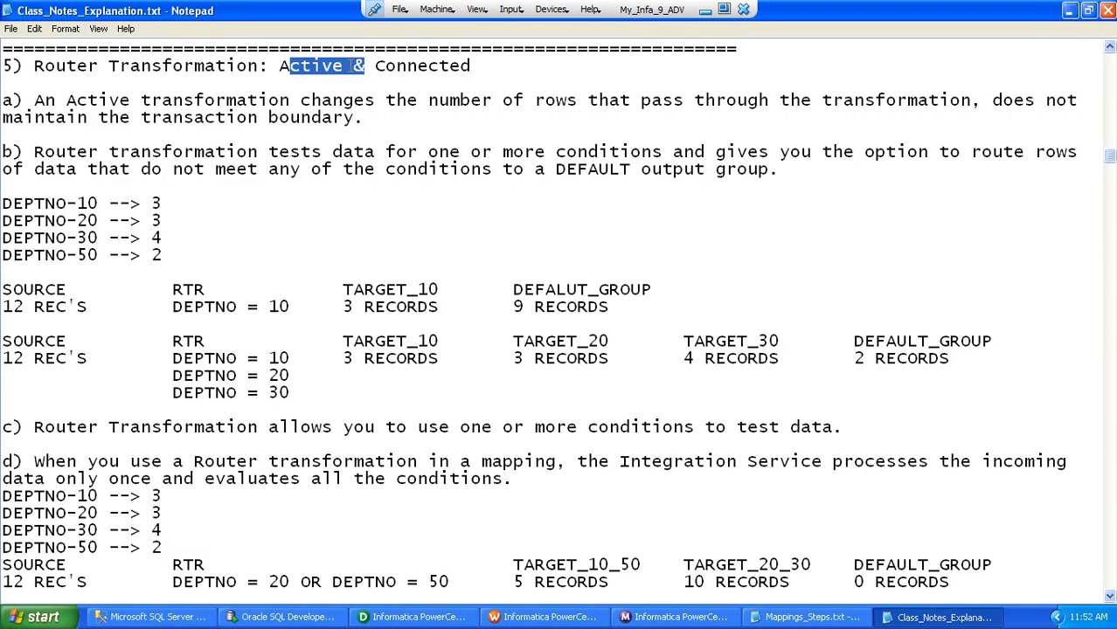
pyautogui.moveTo(280, 66); pyautogui.dragTo(475, 66)
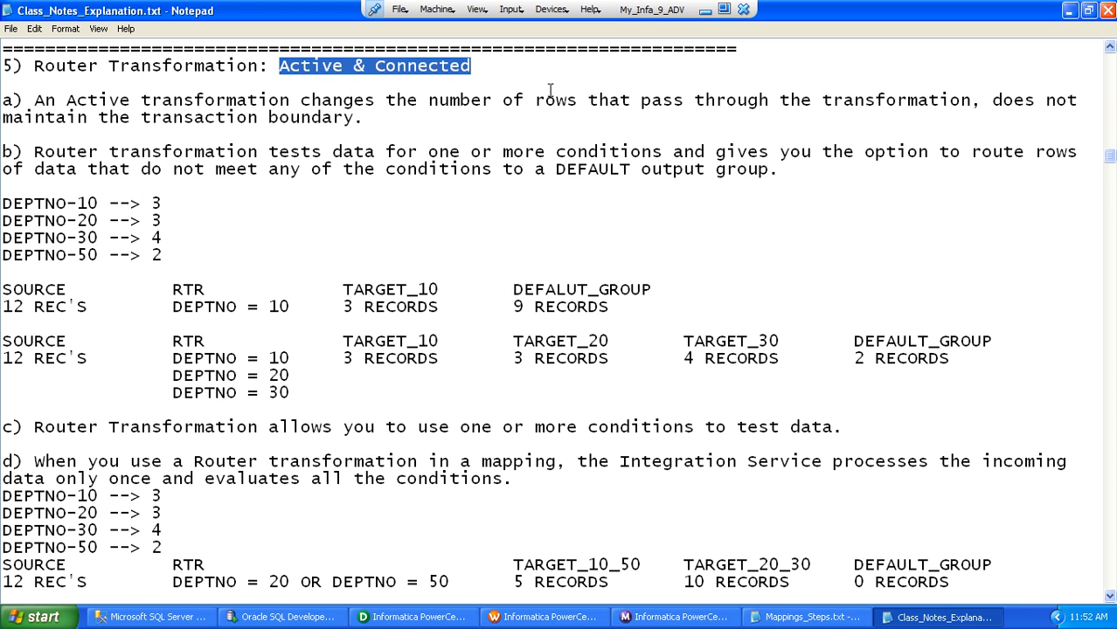
pyautogui.moveTo(376, 67); pyautogui.dragTo(473, 68)
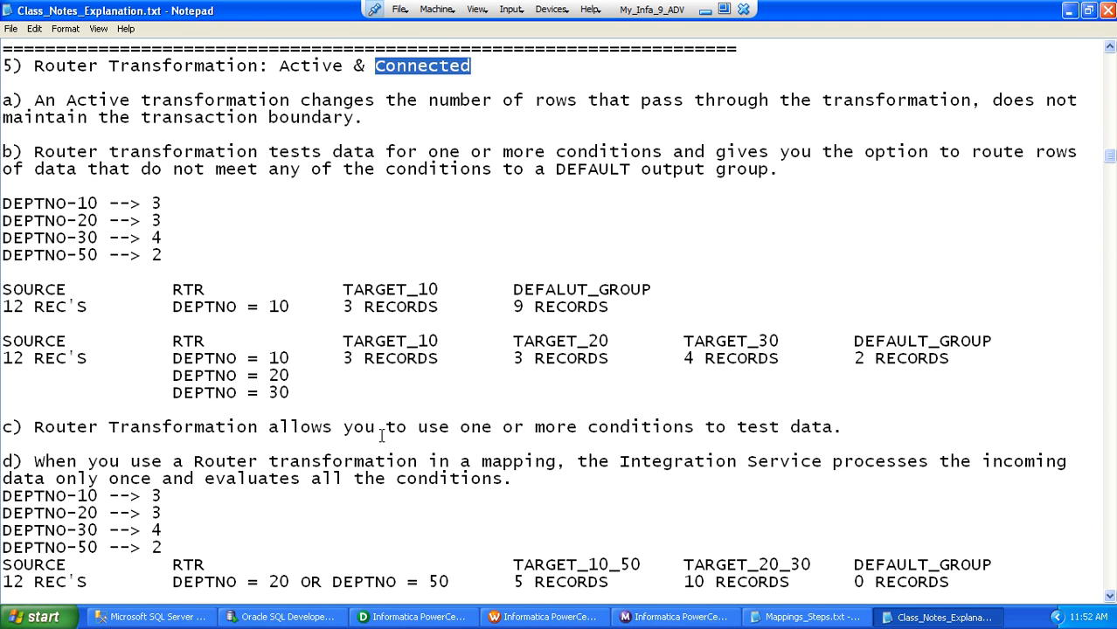
# Switch to Informatica PowerCenter Designer and inspect the links between the FIL_SAL_COM filter and the FIL_SAL_COMM target
pyautogui.click(371, 615)
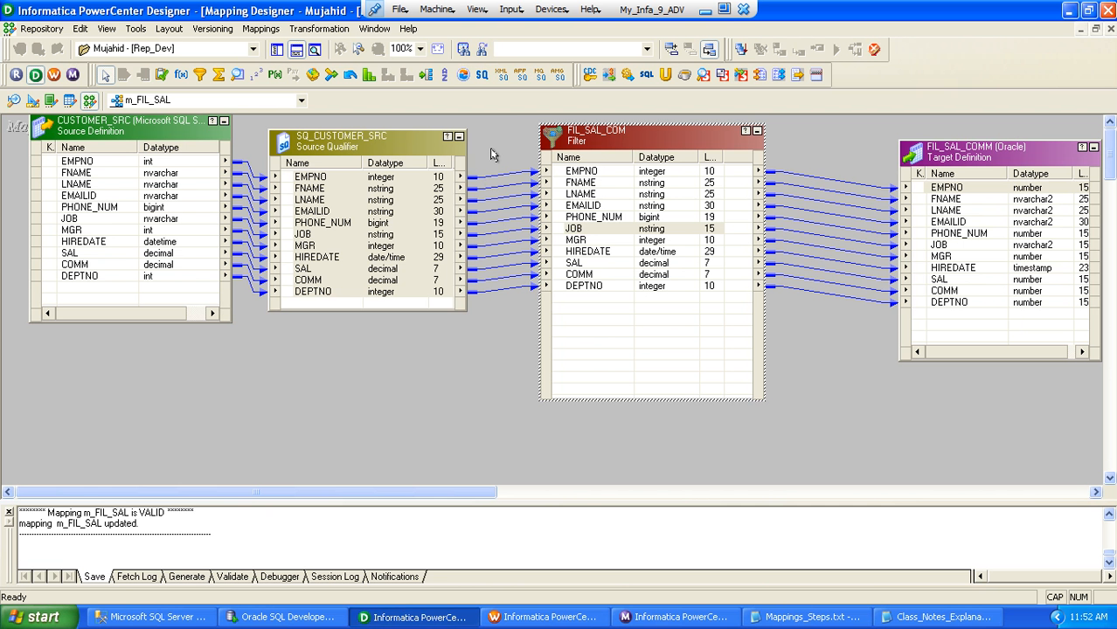
pyautogui.moveTo(818, 147); pyautogui.dragTo(825, 308)
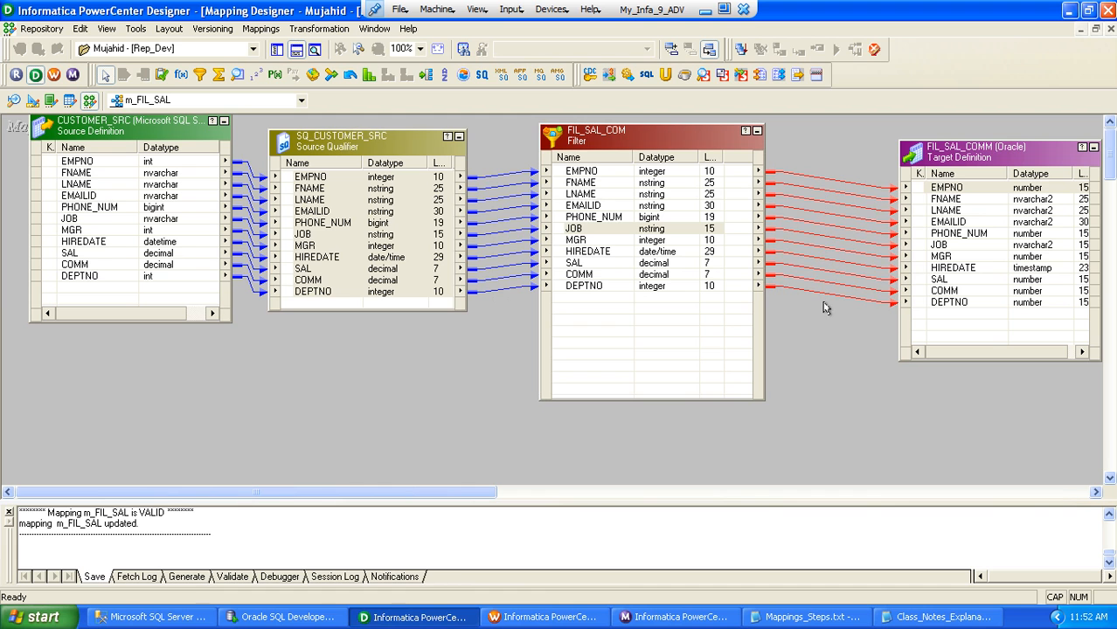
pyautogui.click(826, 308)
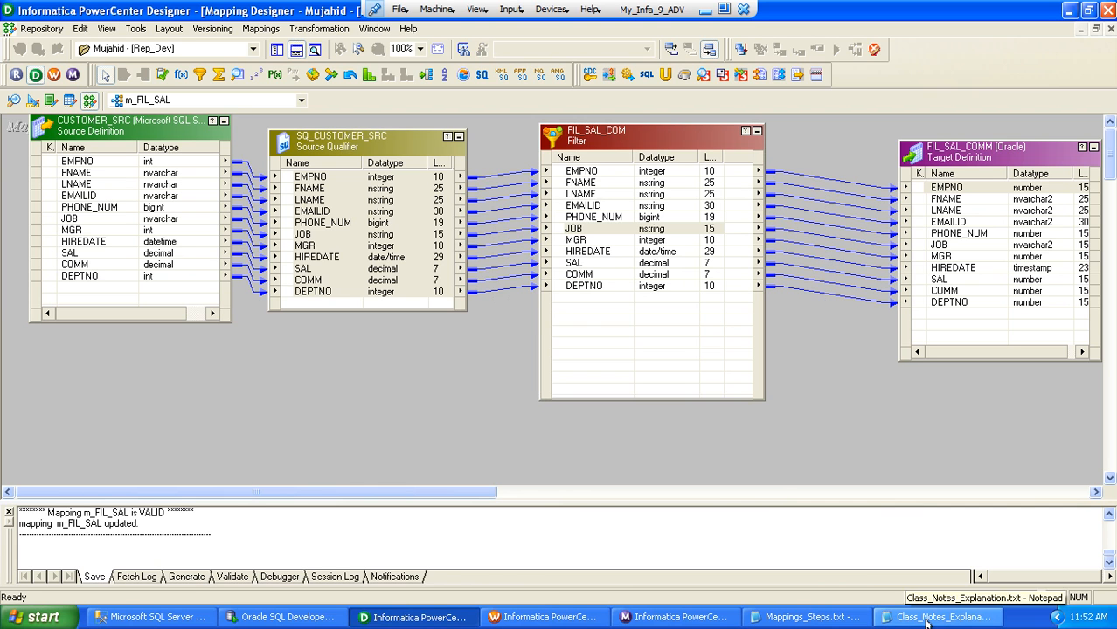
# Return to Class_Notes_Explanation.txt in Notepad and read points a and b about the Router transformation
pyautogui.click(934, 616)
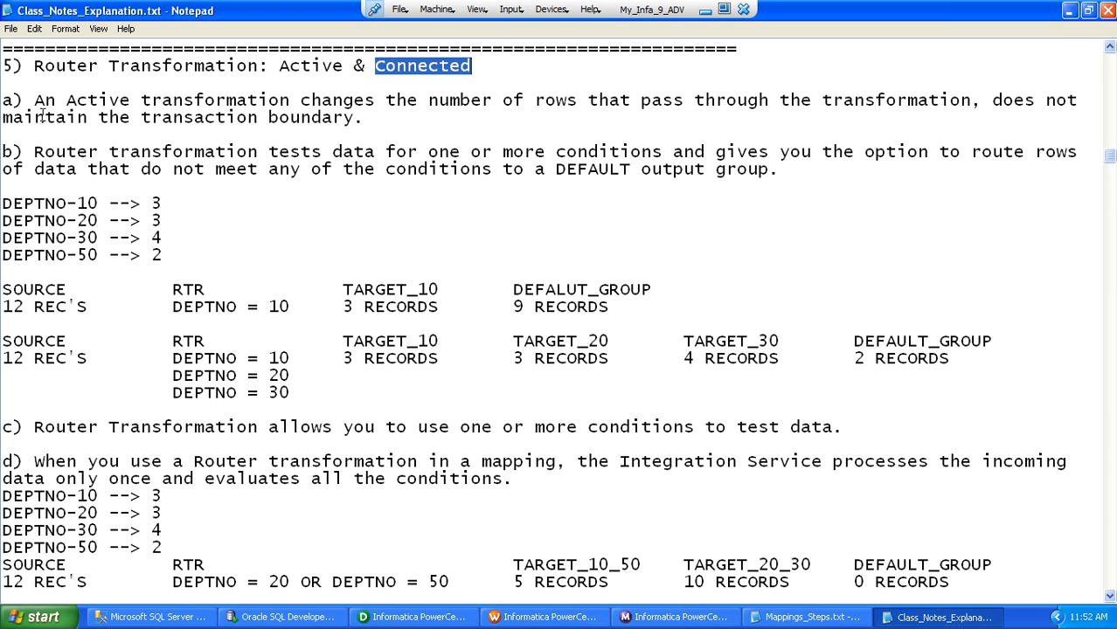
pyautogui.moveTo(35, 101); pyautogui.dragTo(364, 119)
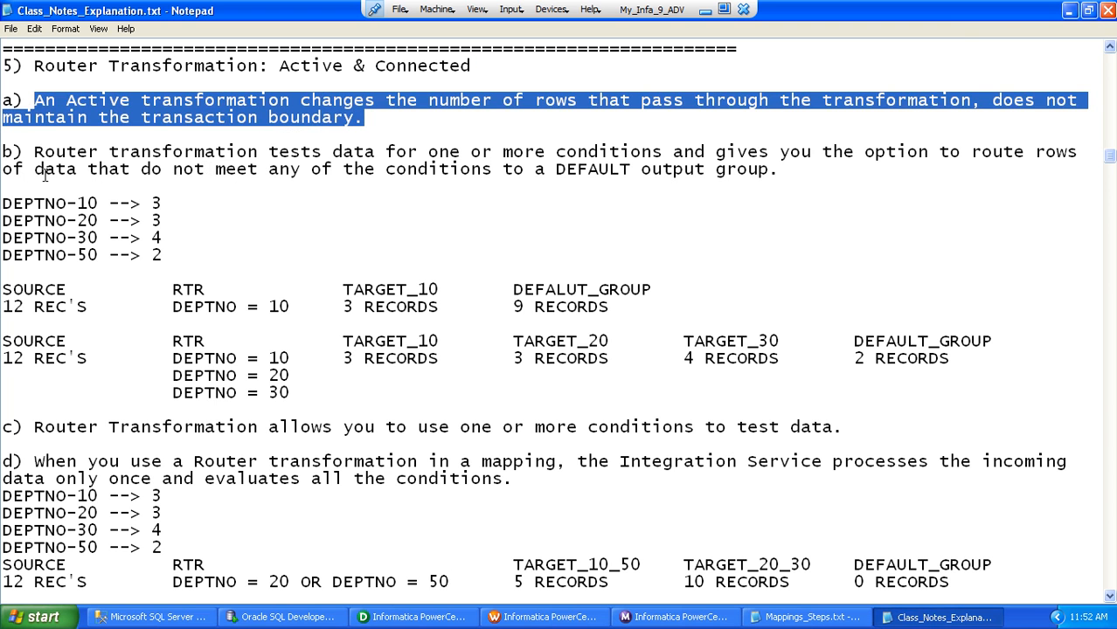
pyautogui.moveTo(35, 152); pyautogui.dragTo(666, 151)
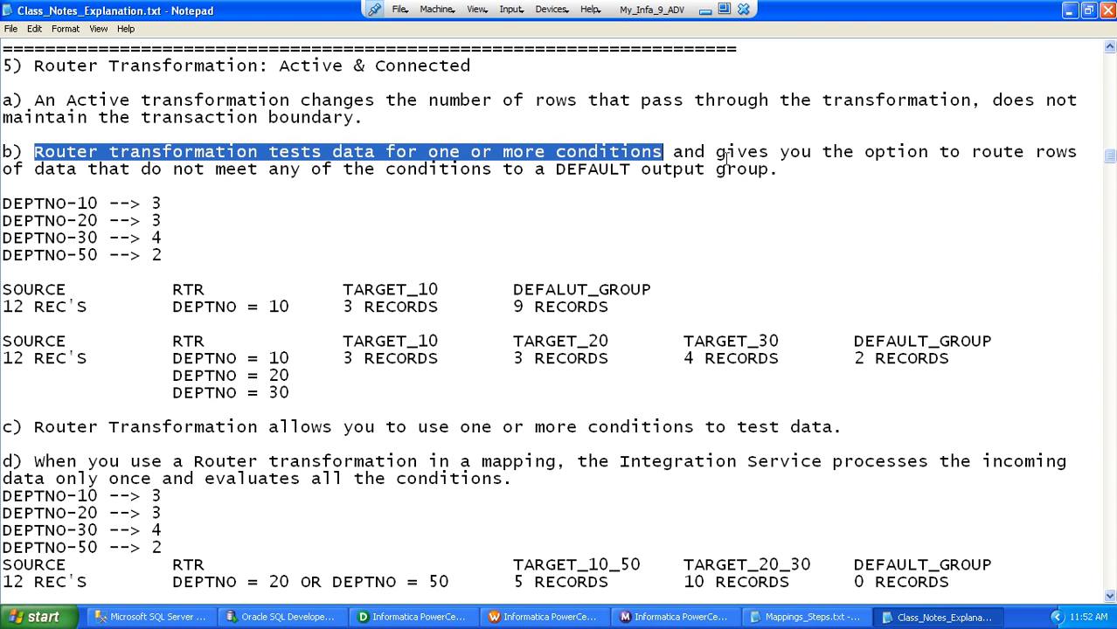
pyautogui.moveTo(716, 153); pyautogui.dragTo(781, 172)
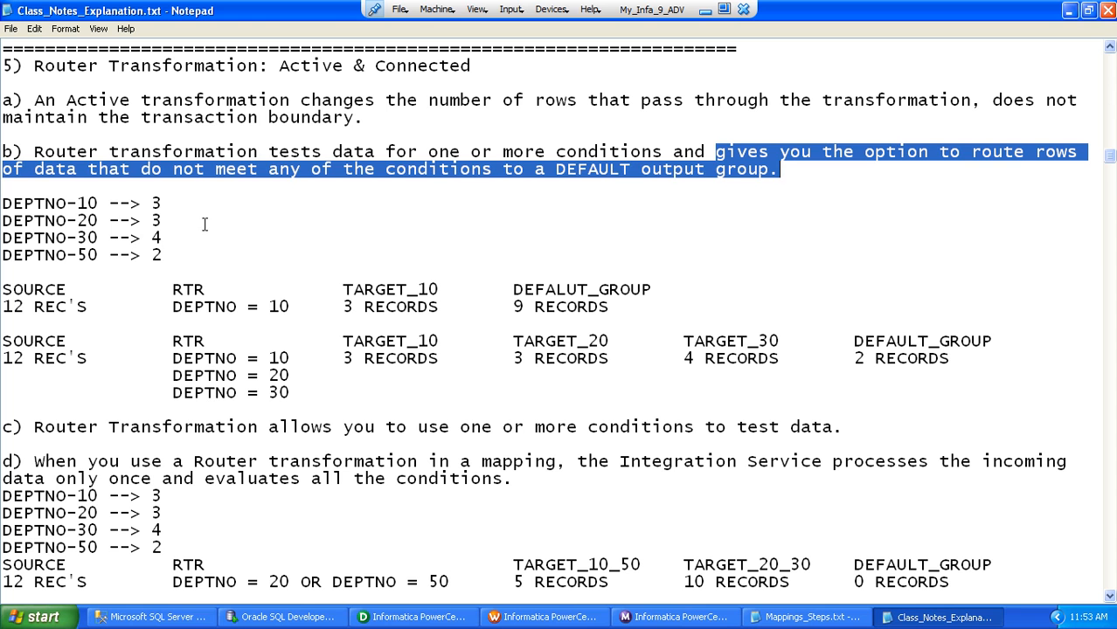
# Examine the records per DEPTNO and the single-condition router example for DEPTNO = 10, including its target and default group
pyautogui.moveTo(5, 201); pyautogui.dragTo(164, 254)
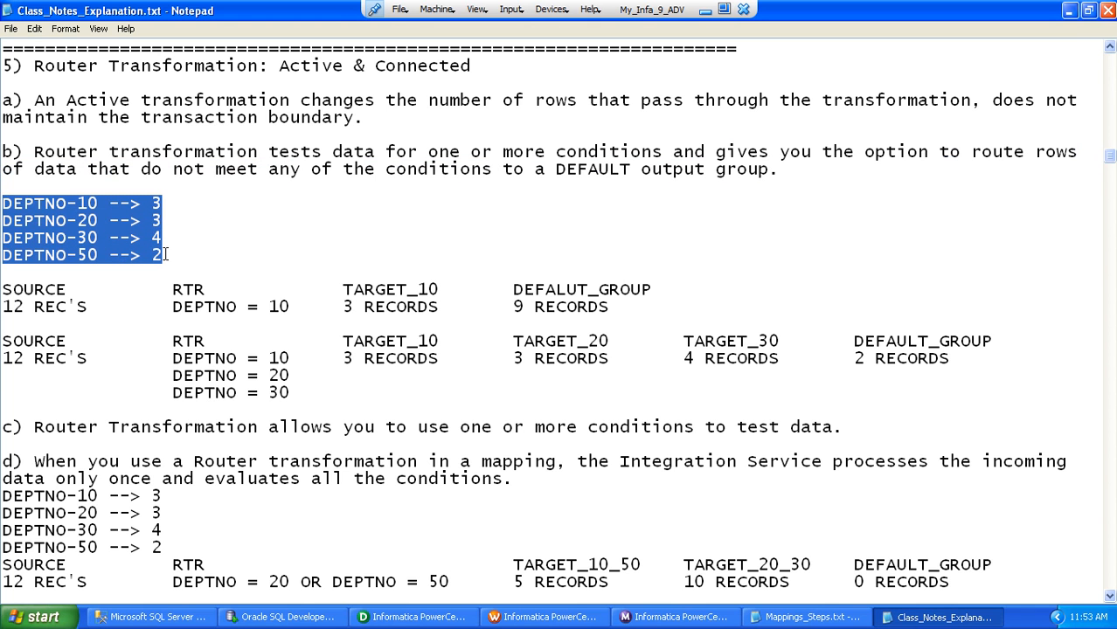
pyautogui.click(164, 254)
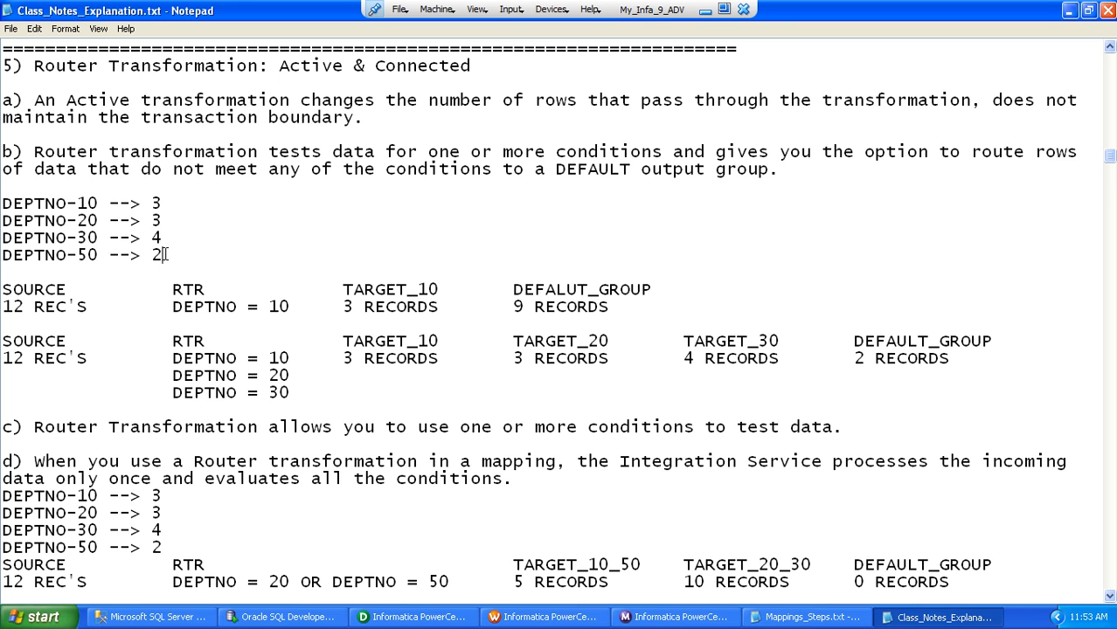
pyautogui.doubleClick(155, 203)
pyautogui.moveTo(3, 291); pyautogui.dragTo(66, 289)
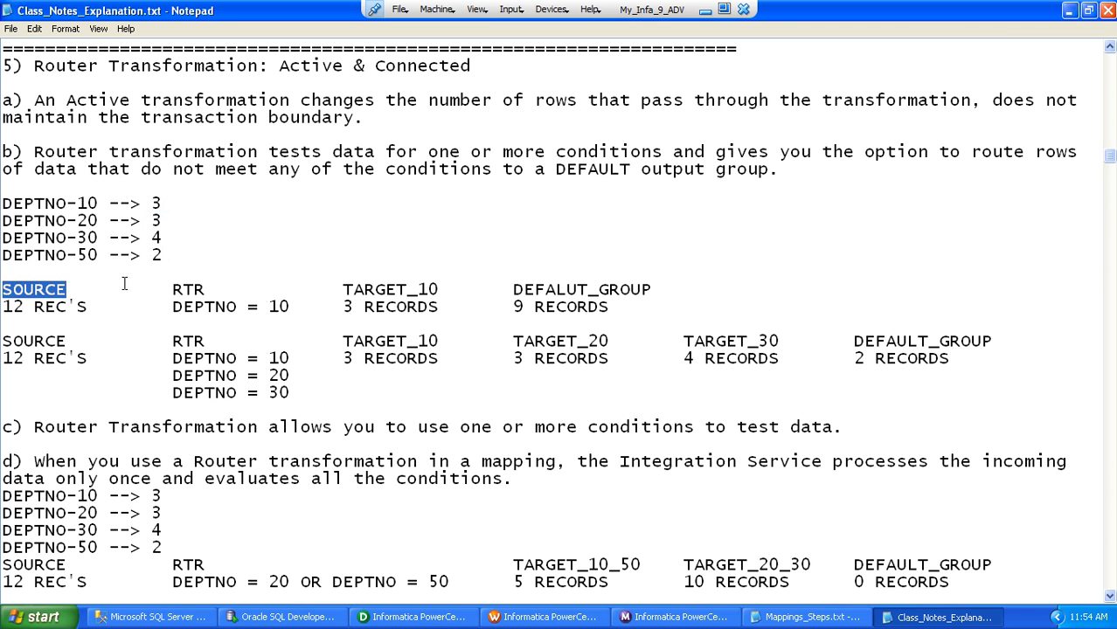
pyautogui.moveTo(172, 289); pyautogui.dragTo(293, 307)
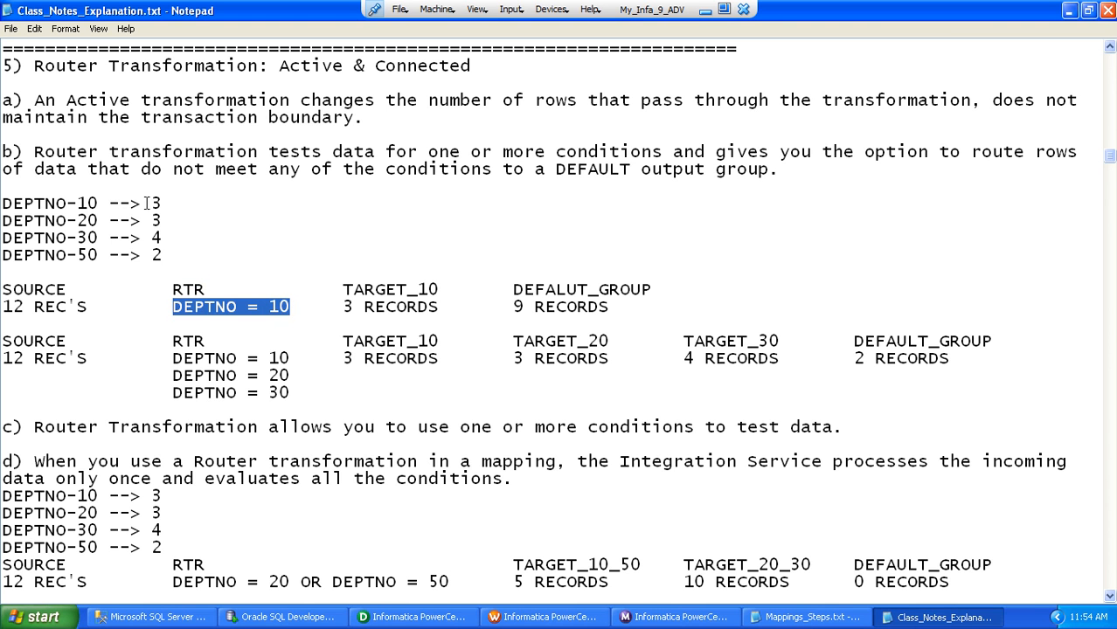
pyautogui.moveTo(151, 203); pyautogui.dragTo(163, 204)
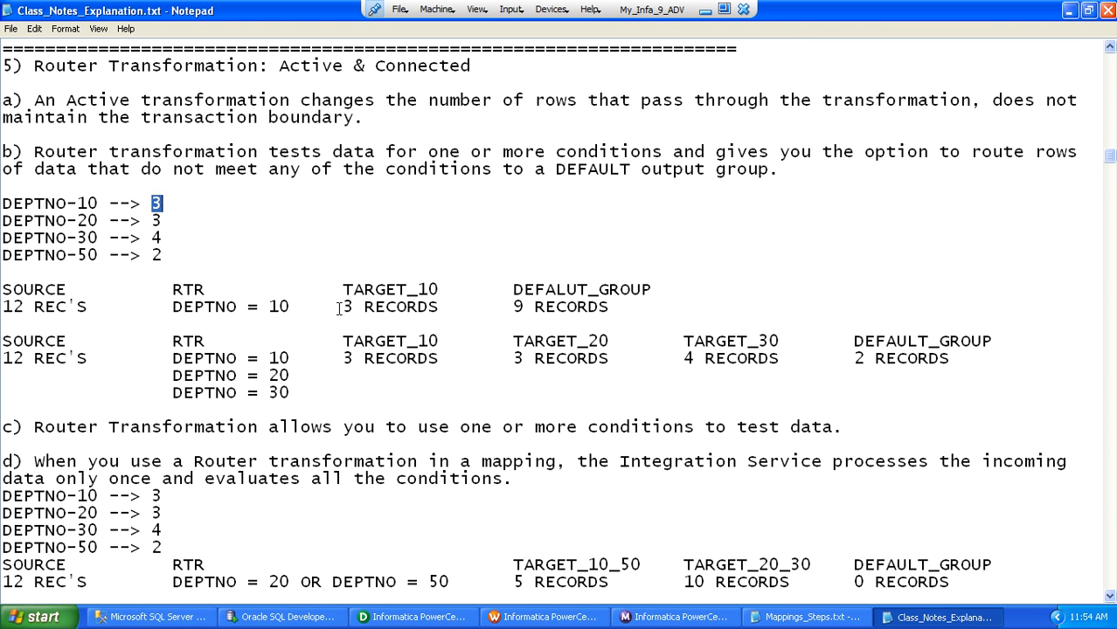
pyautogui.moveTo(341, 306); pyautogui.dragTo(439, 306)
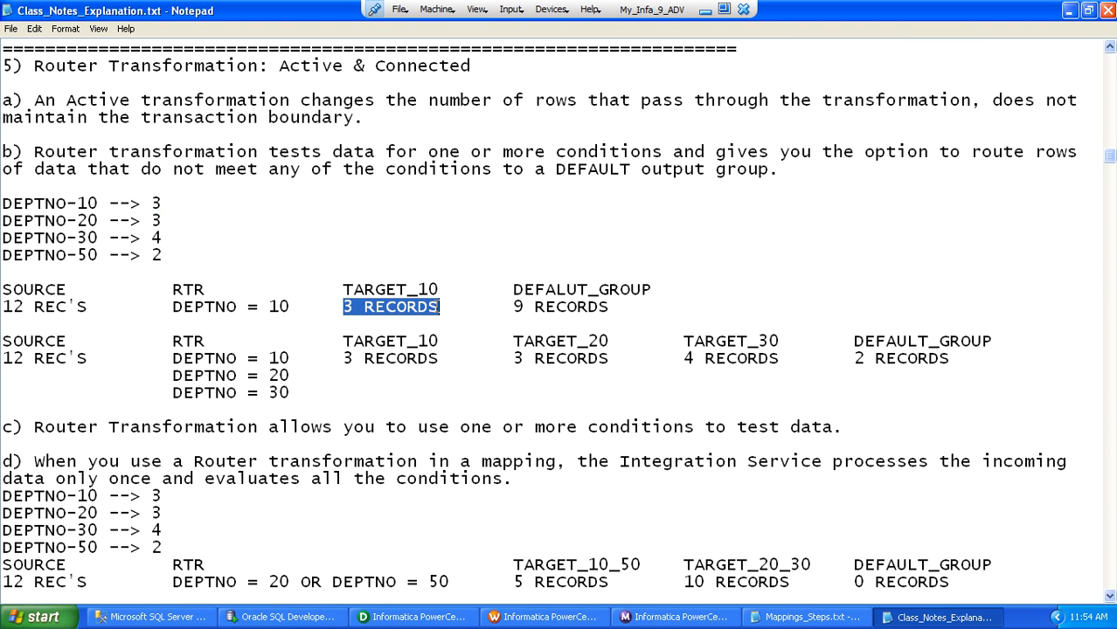
pyautogui.moveTo(513, 307); pyautogui.dragTo(614, 305)
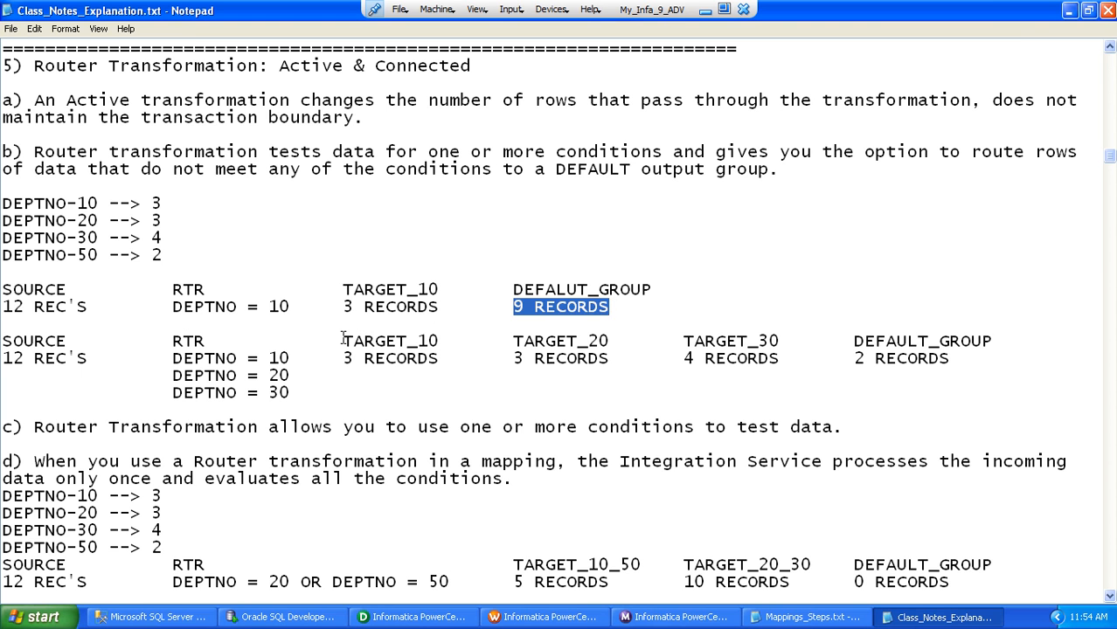
# Examine the targets, source records and the three DEPTNO conditions in the multiple-condition router example
pyautogui.moveTo(341, 341); pyautogui.dragTo(781, 343)
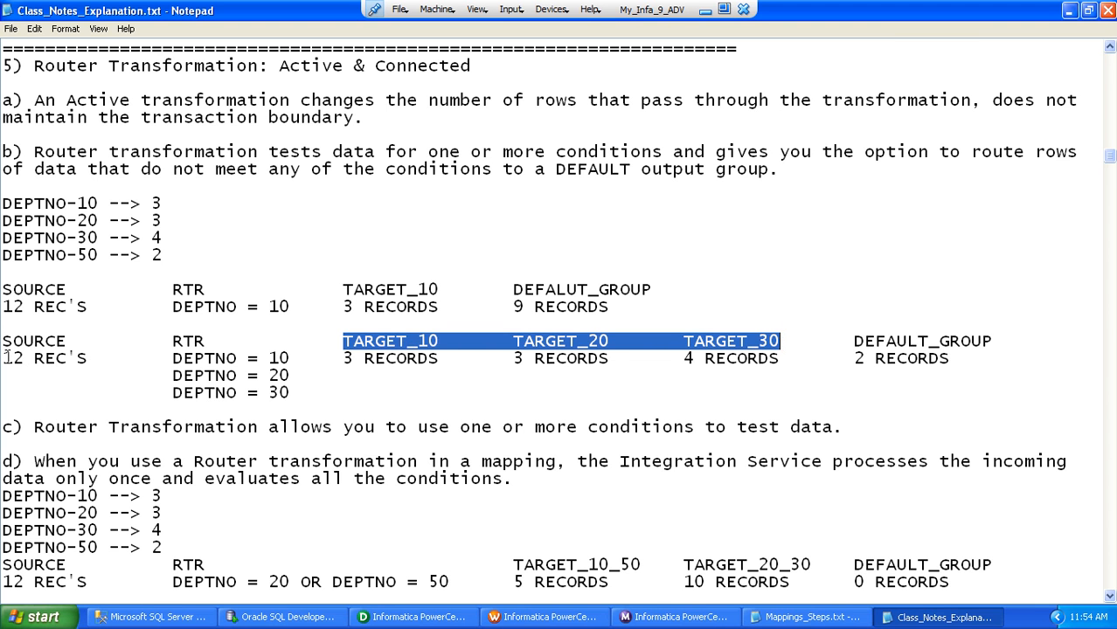
pyautogui.moveTo(4, 358); pyautogui.dragTo(97, 359)
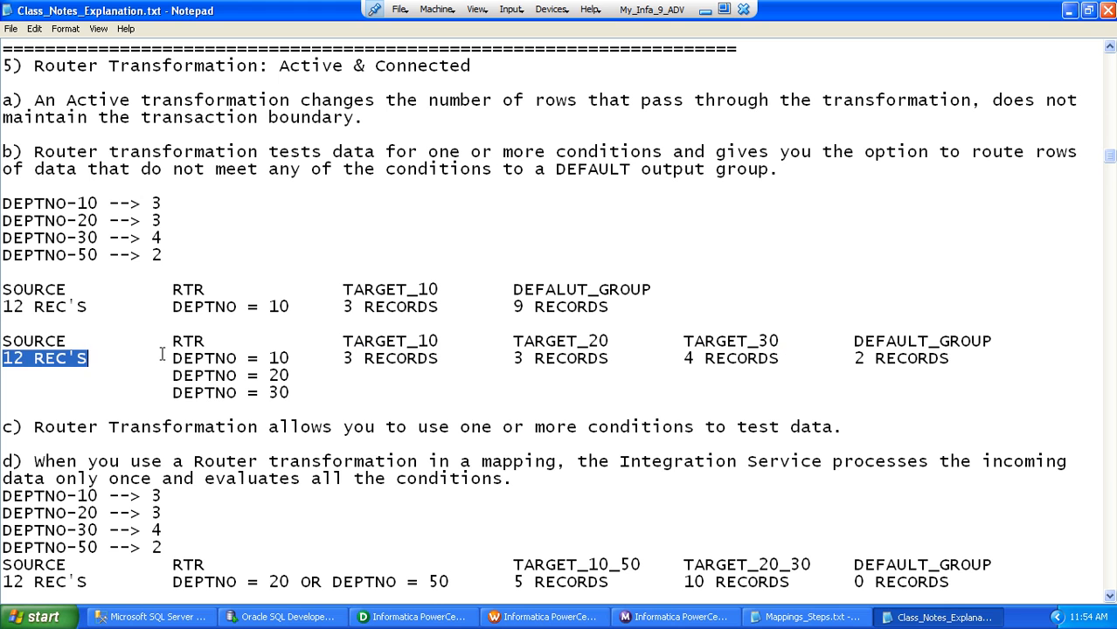
pyautogui.moveTo(173, 358); pyautogui.dragTo(281, 359)
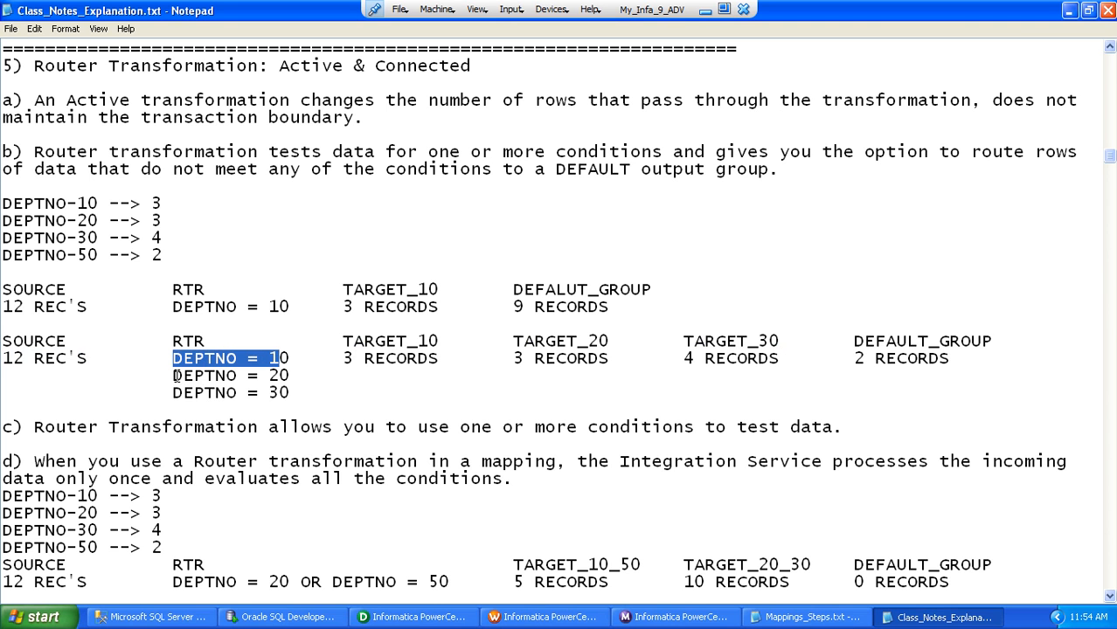
pyautogui.moveTo(173, 358); pyautogui.dragTo(288, 367)
pyautogui.moveTo(172, 376); pyautogui.dragTo(289, 376)
pyautogui.moveTo(173, 394); pyautogui.dragTo(290, 395)
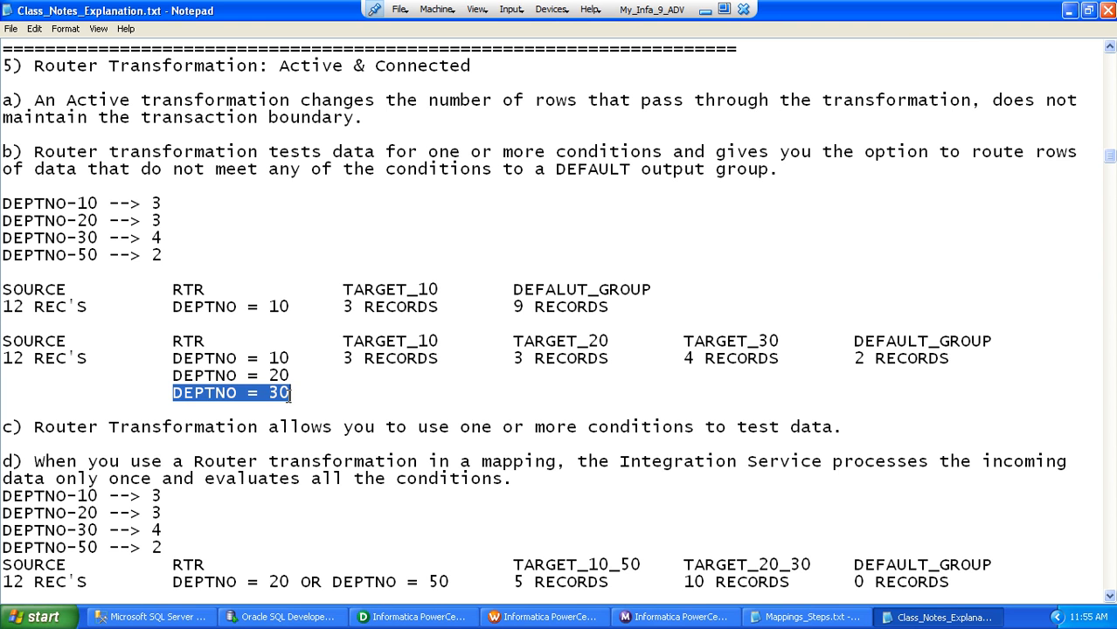
# Compare TARGET_10, TARGET_20 and TARGET_30 with their matching DEPTNO conditions in the multiple-condition example
pyautogui.moveTo(343, 341); pyautogui.dragTo(439, 341)
pyautogui.moveTo(292, 358); pyautogui.dragTo(269, 358)
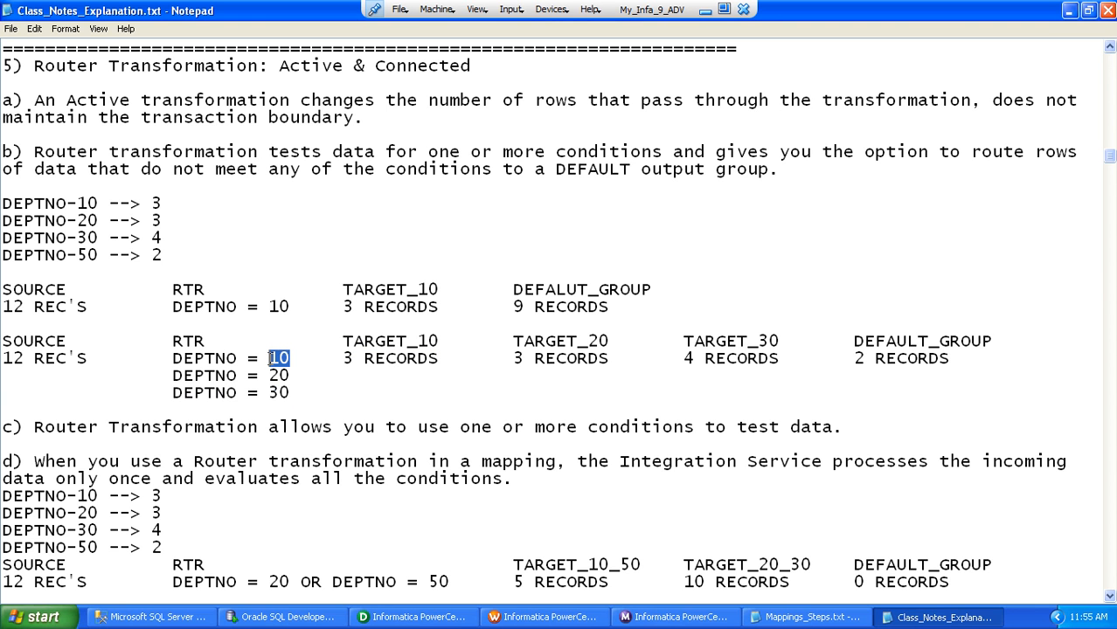
pyautogui.moveTo(513, 341); pyautogui.dragTo(610, 342)
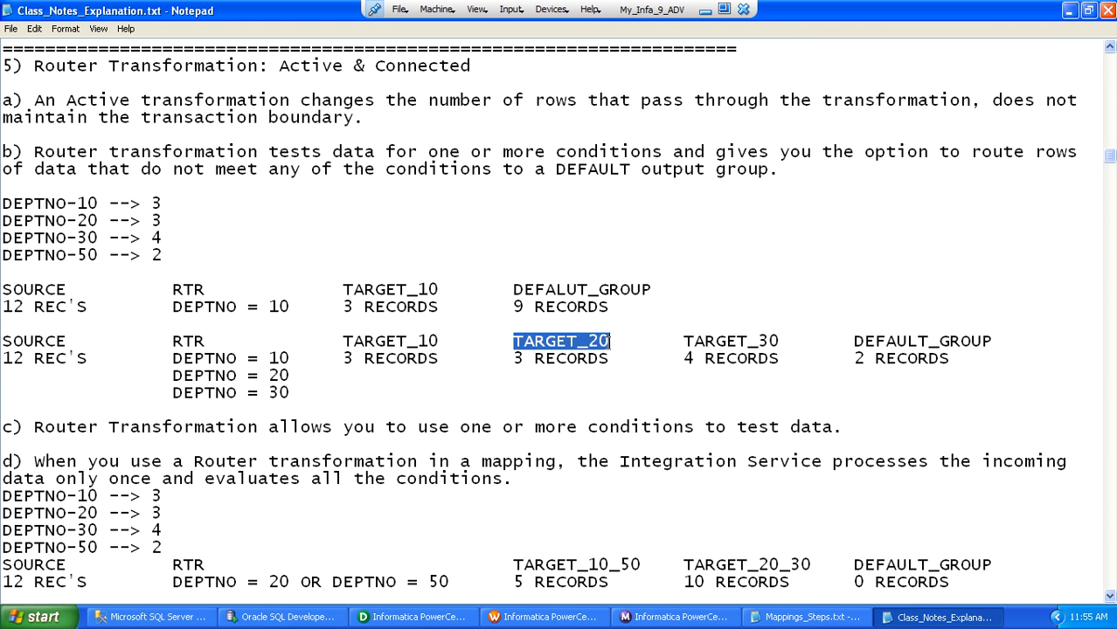
pyautogui.moveTo(269, 375); pyautogui.dragTo(291, 375)
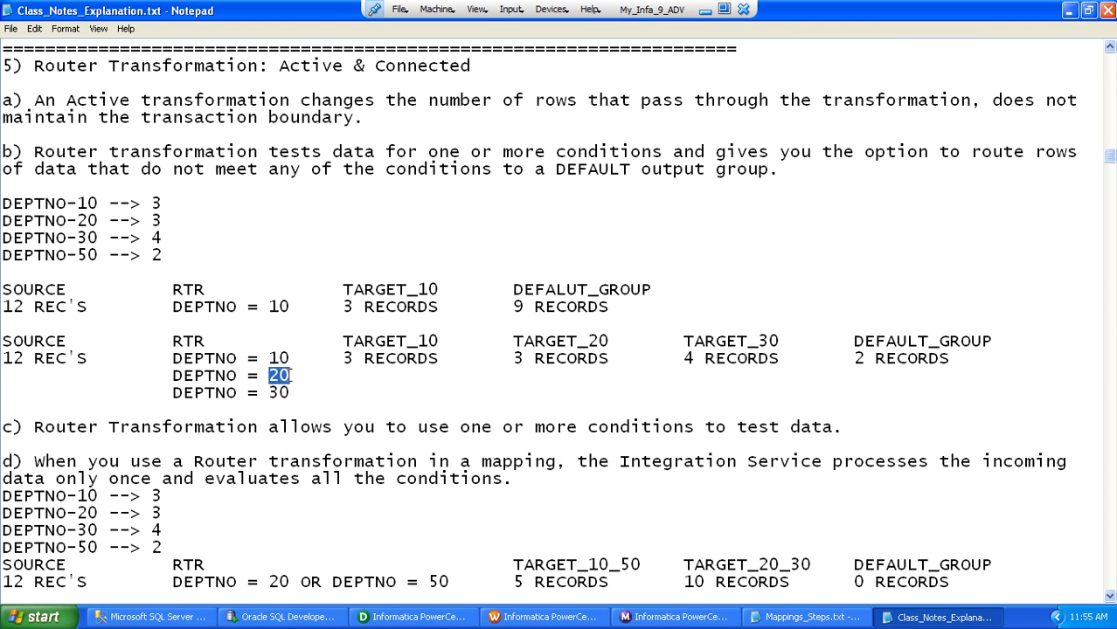
pyautogui.moveTo(683, 342); pyautogui.dragTo(778, 341)
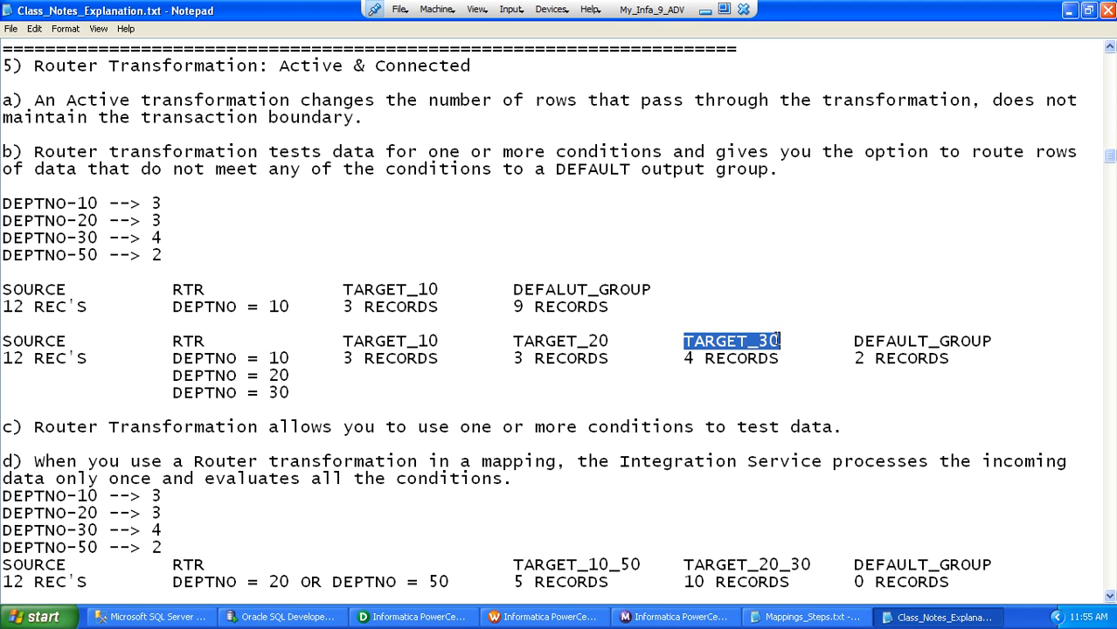
pyautogui.moveTo(269, 393); pyautogui.dragTo(284, 393)
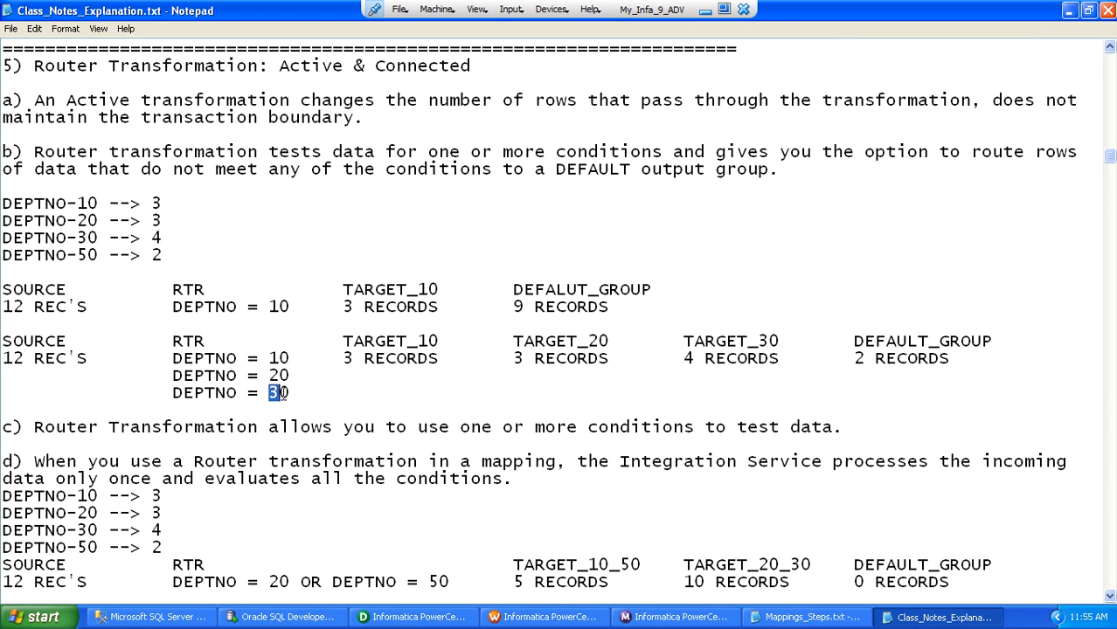
# Check DEPTNO-50 against the three router conditions and examine the DEFAULT_GROUP records in the multiple-condition example
pyautogui.moveTo(98, 256); pyautogui.dragTo(3, 254)
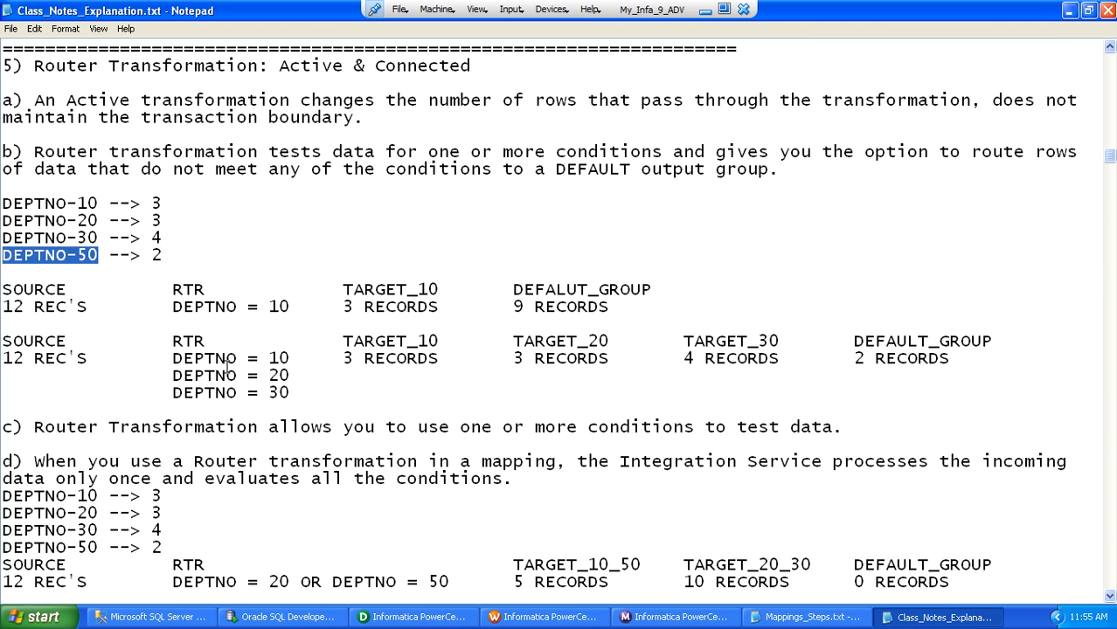
pyautogui.doubleClick(182, 361)
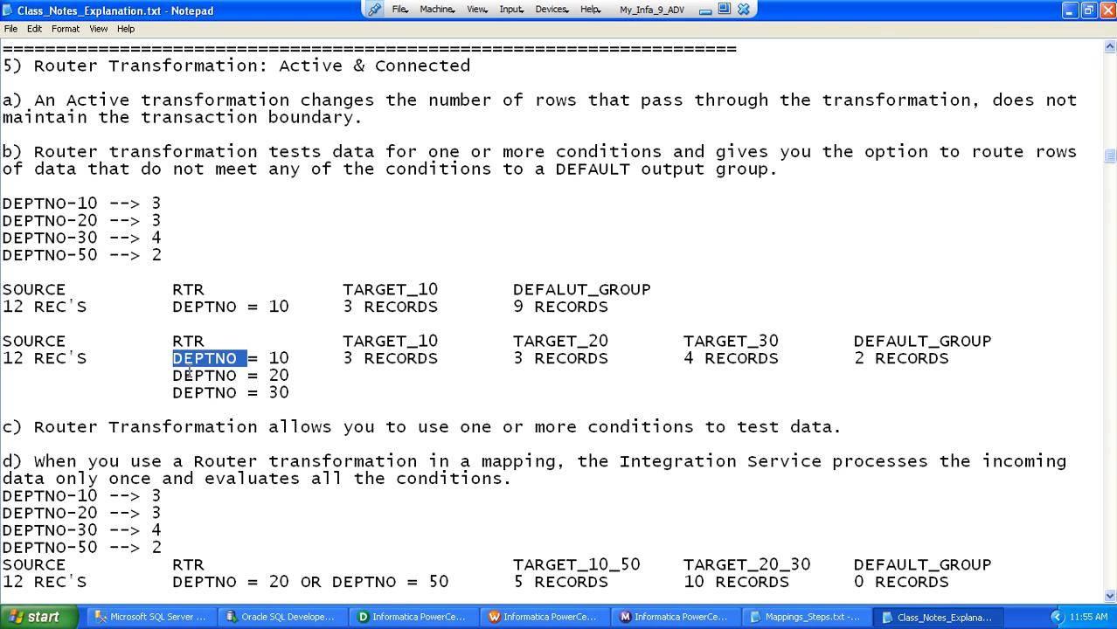
pyautogui.doubleClick(190, 377)
pyautogui.click(195, 392)
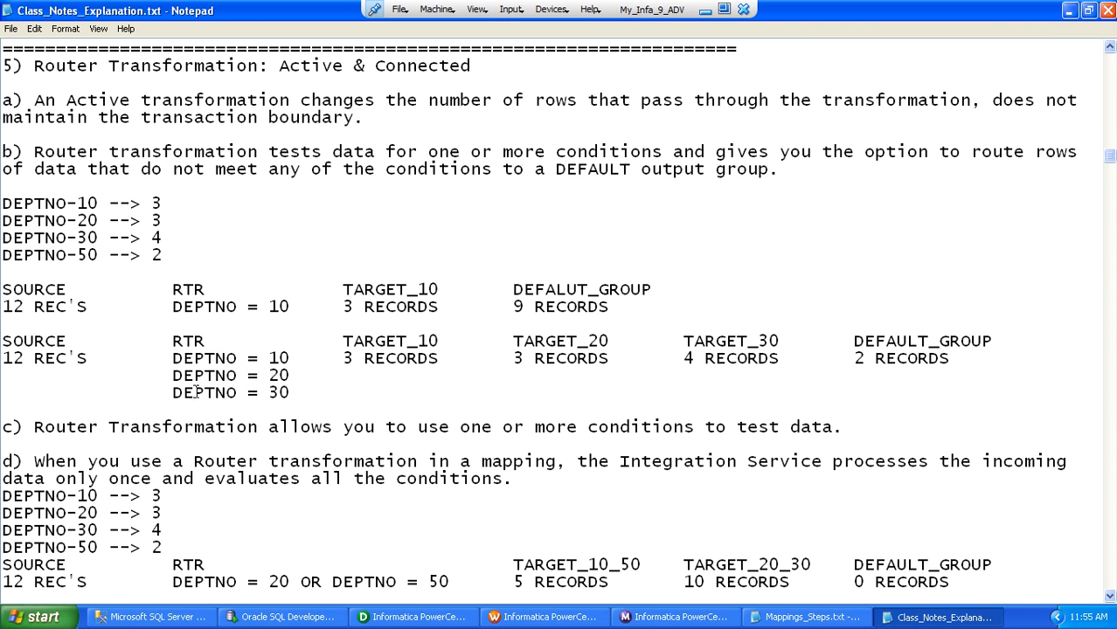
pyautogui.moveTo(853, 358); pyautogui.dragTo(952, 359)
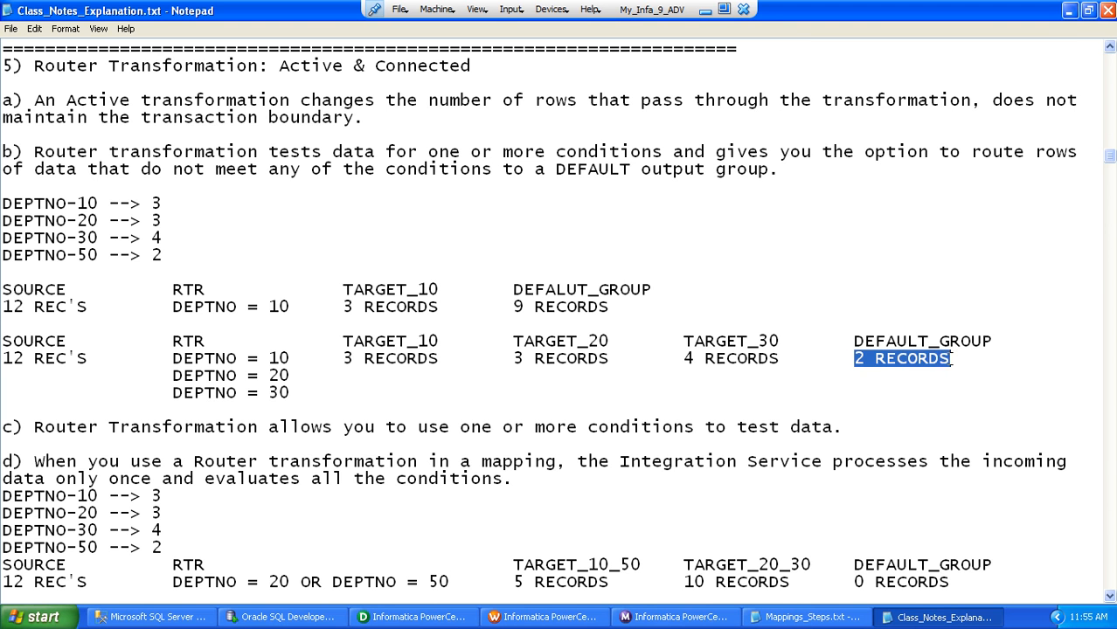
pyautogui.click(951, 359)
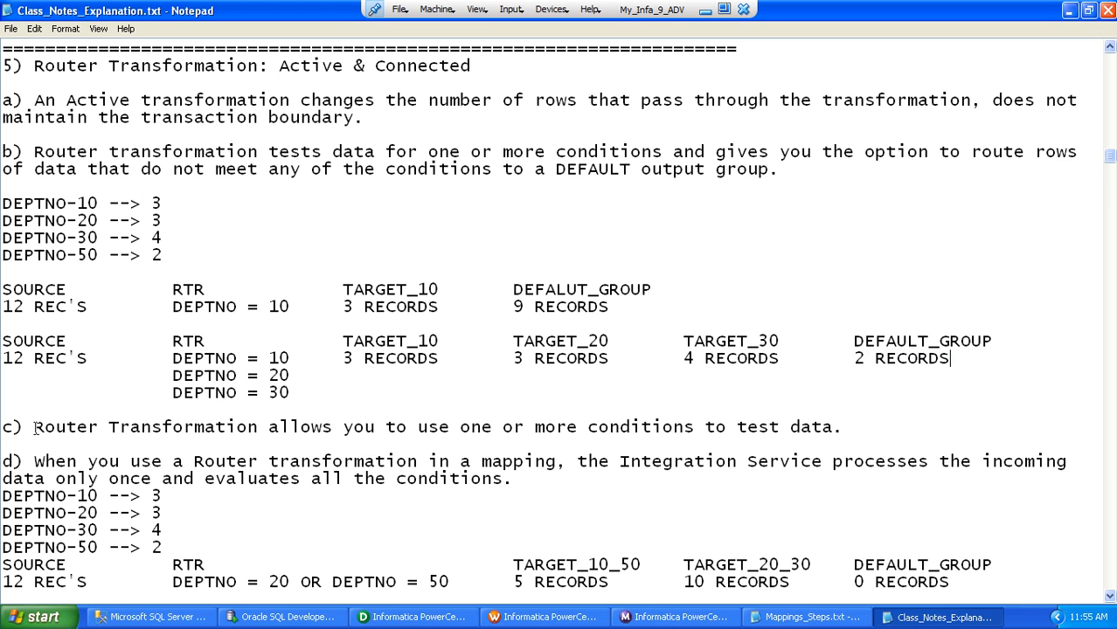
# Read points c and d about testing multiple conditions and how the Integration Service processes incoming data
pyautogui.moveTo(34, 427); pyautogui.dragTo(842, 427)
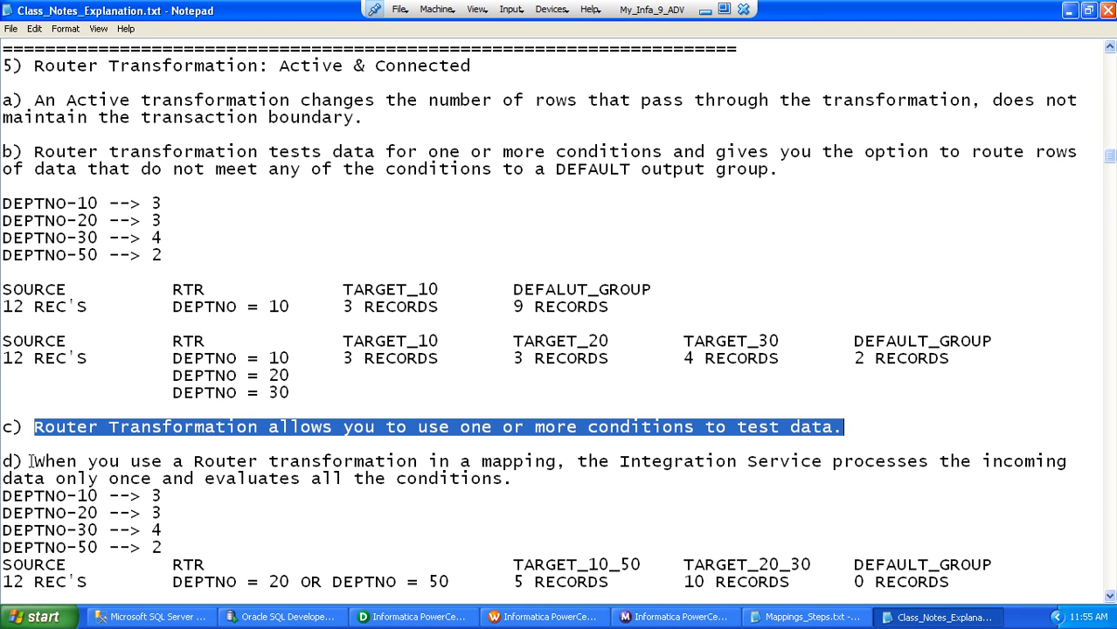
pyautogui.moveTo(33, 461); pyautogui.dragTo(823, 461)
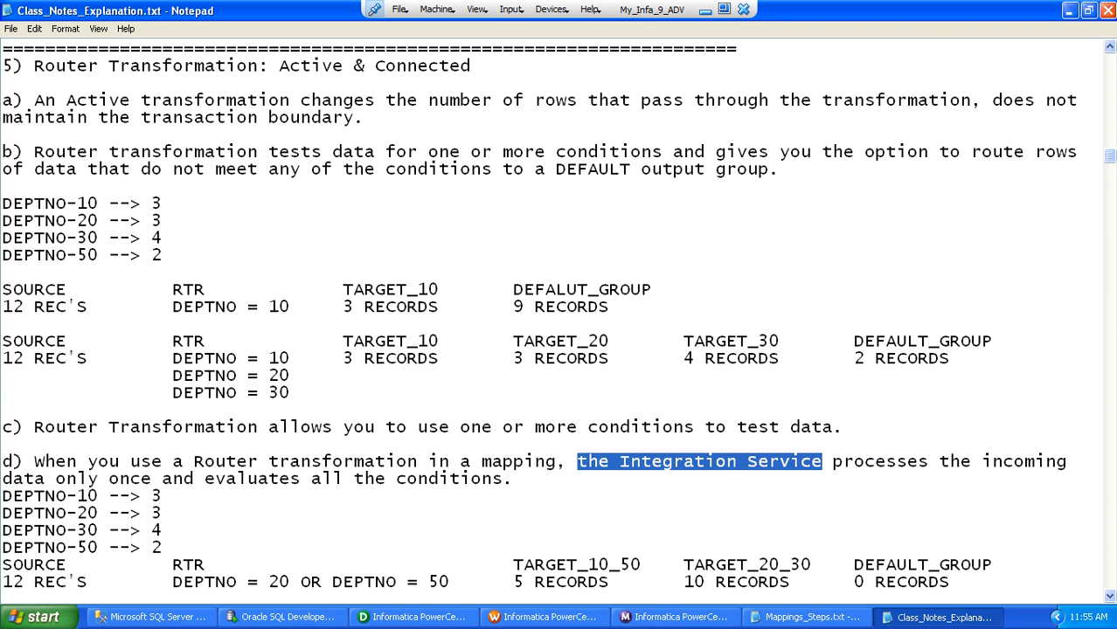
pyautogui.scroll(-13, 1106, 597)
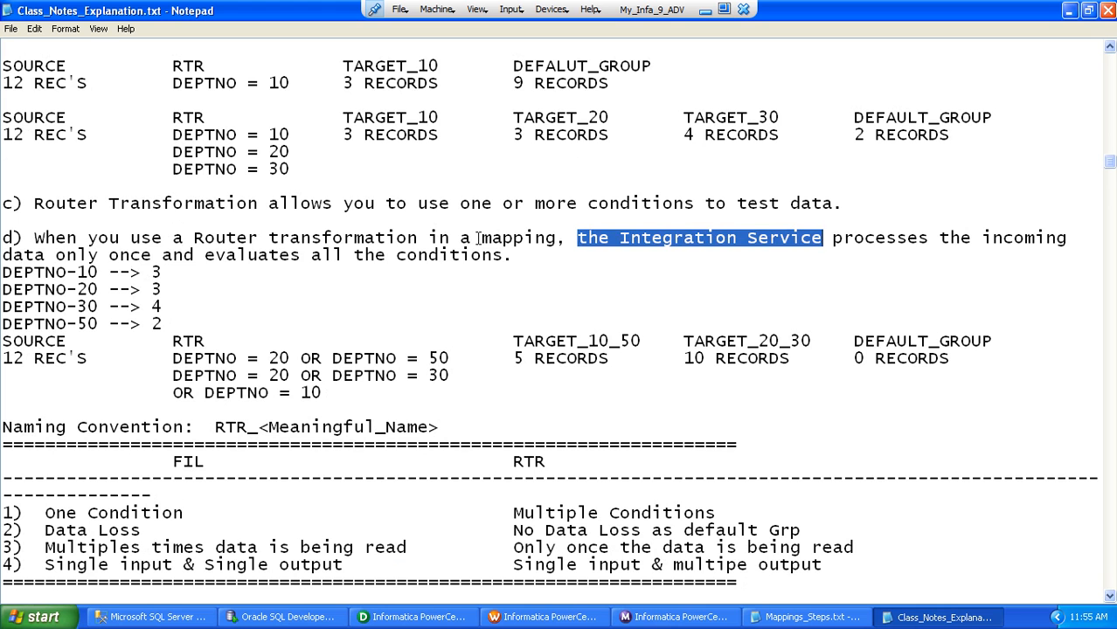
pyautogui.moveTo(576, 231); pyautogui.dragTo(515, 255)
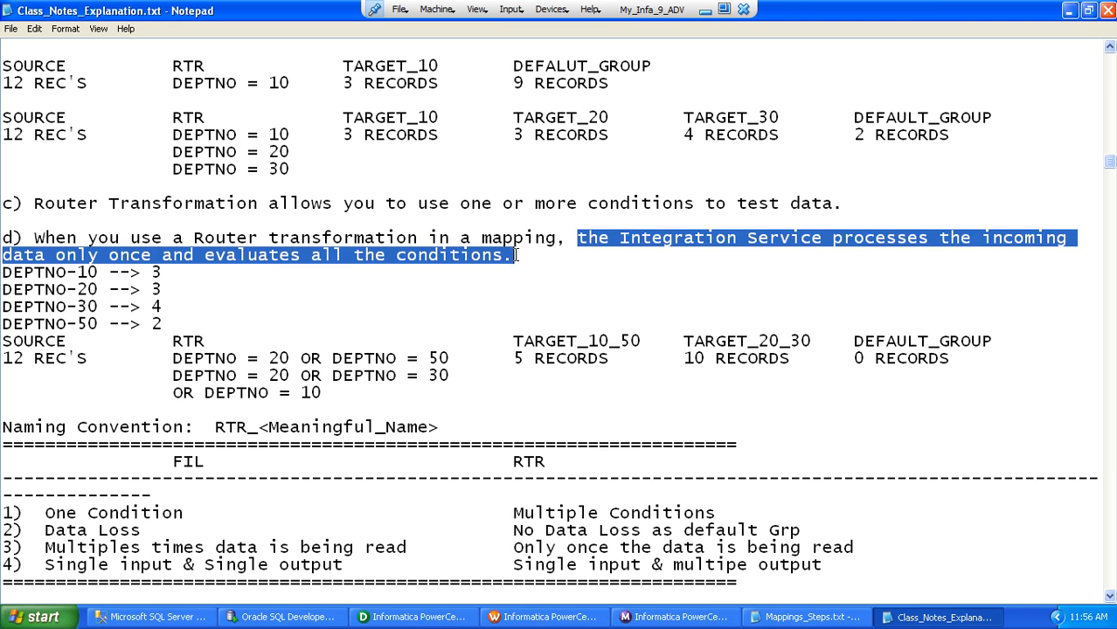
# Examine the DEPTNO record counts and the SOURCE and RTR columns of the OR-condition example under point d
pyautogui.click(516, 255)
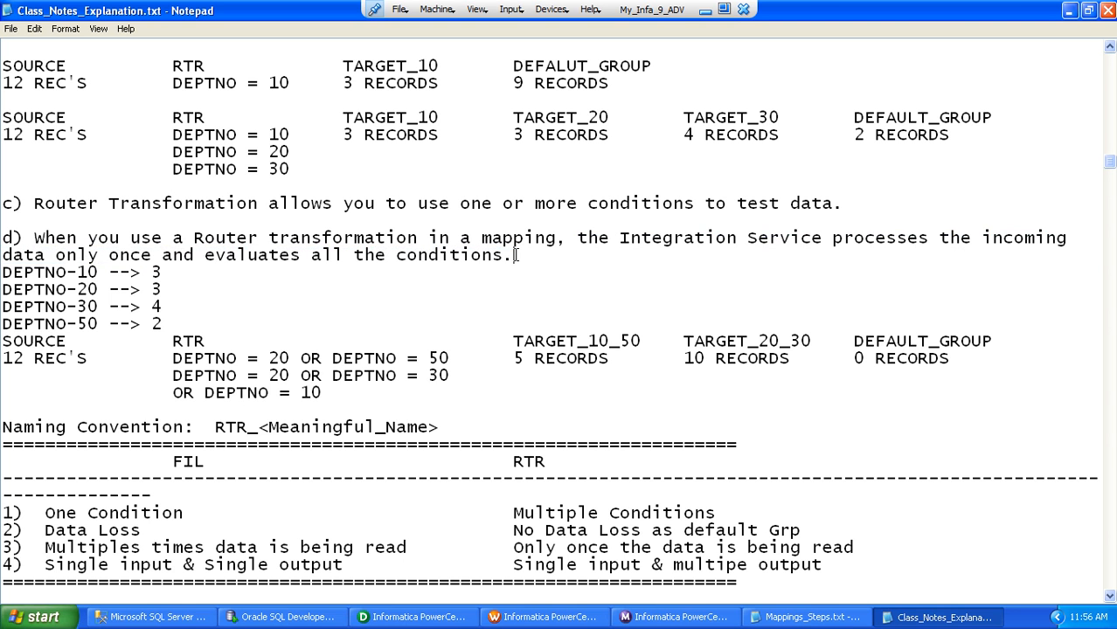
pyautogui.moveTo(162, 324); pyautogui.dragTo(1, 273)
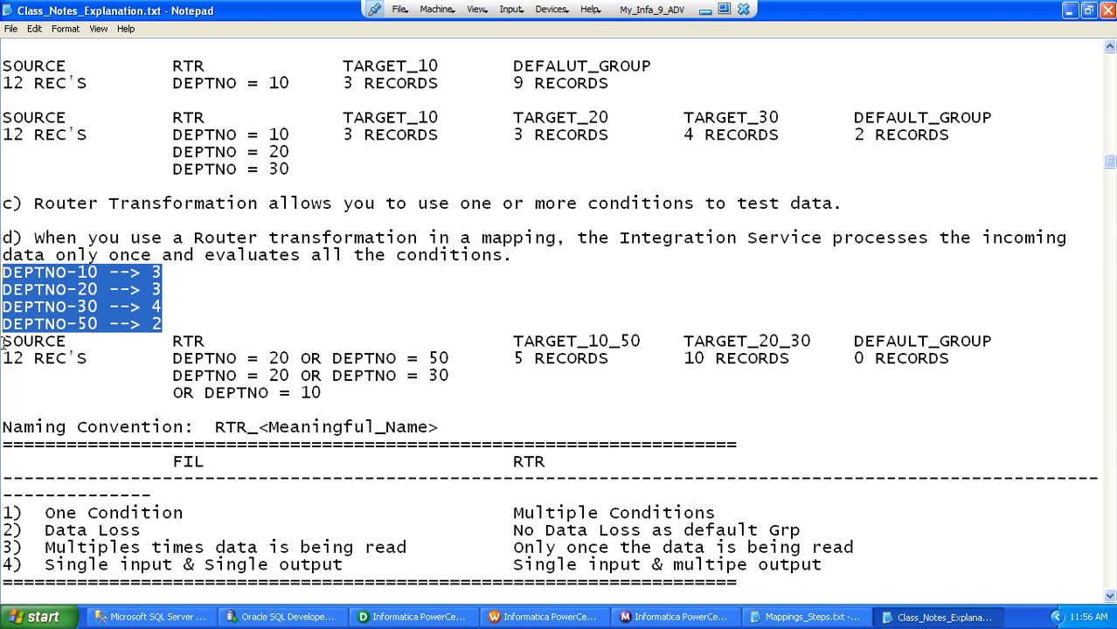
pyautogui.moveTo(3, 343); pyautogui.dragTo(68, 343)
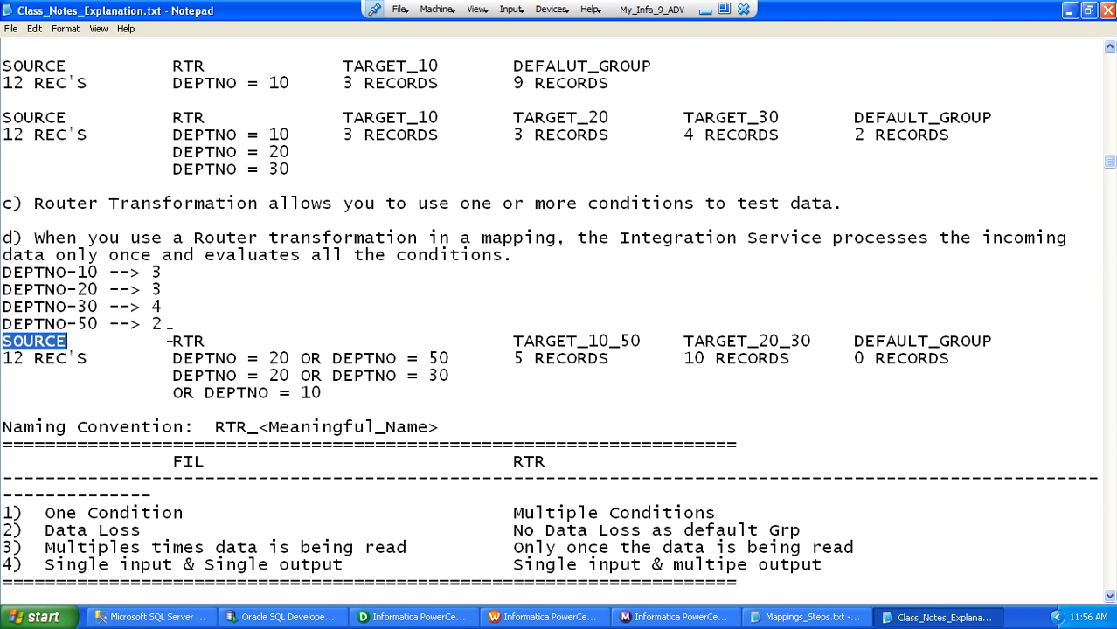
pyautogui.moveTo(172, 341); pyautogui.dragTo(199, 340)
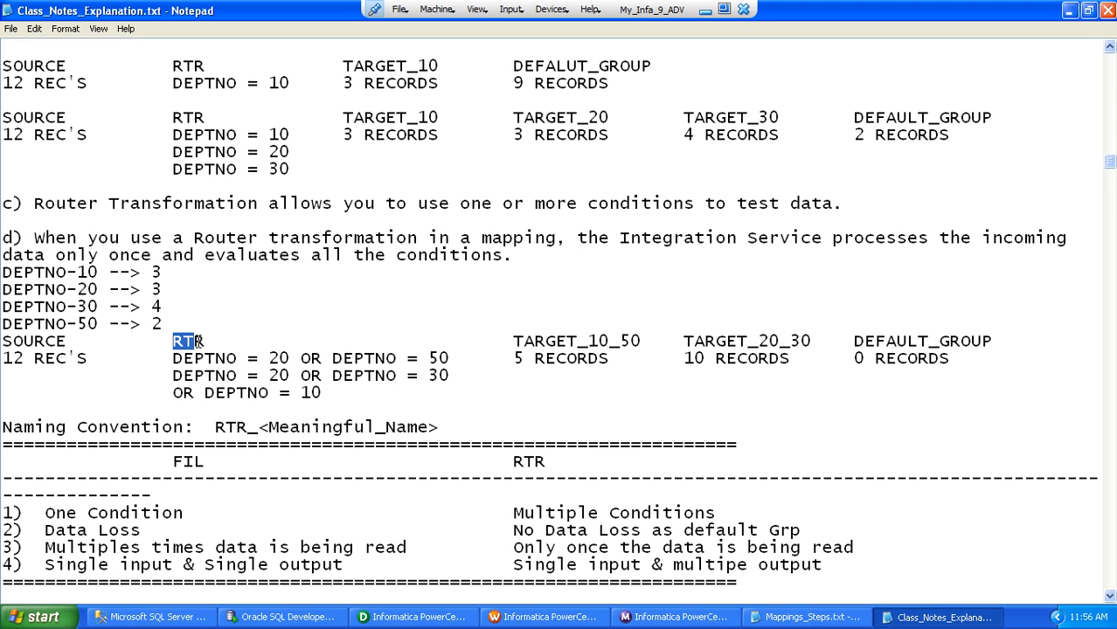
# Compare DEPTNO = 20 OR DEPTNO = 50 with the TARGET_10_50 records, and read the first line of the second condition
pyautogui.moveTo(173, 359); pyautogui.dragTo(448, 351)
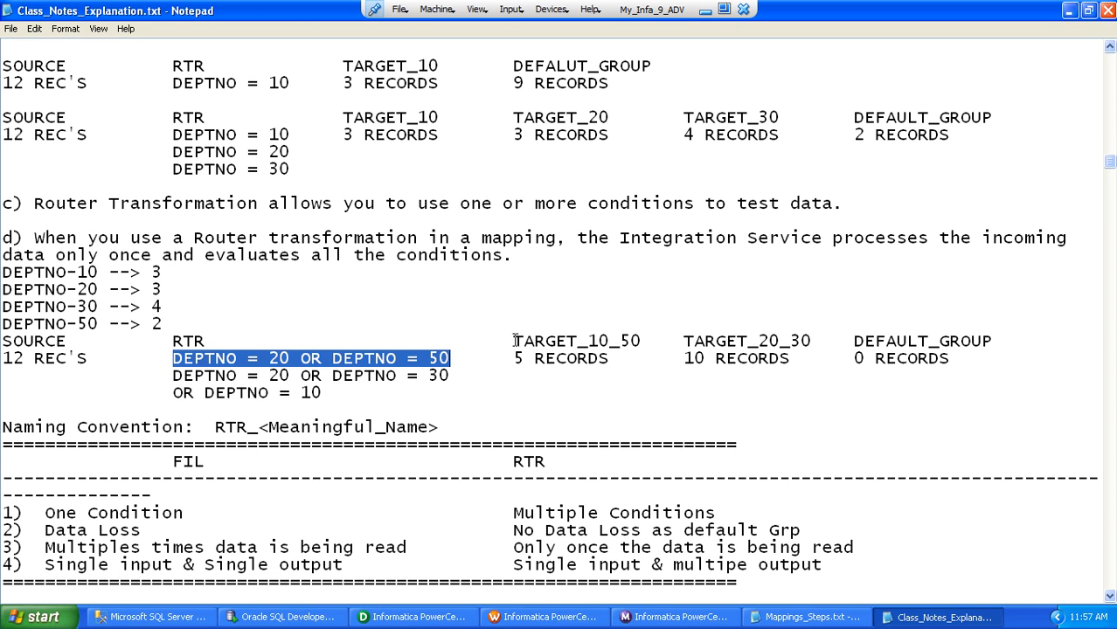
pyautogui.moveTo(514, 342); pyautogui.dragTo(637, 347)
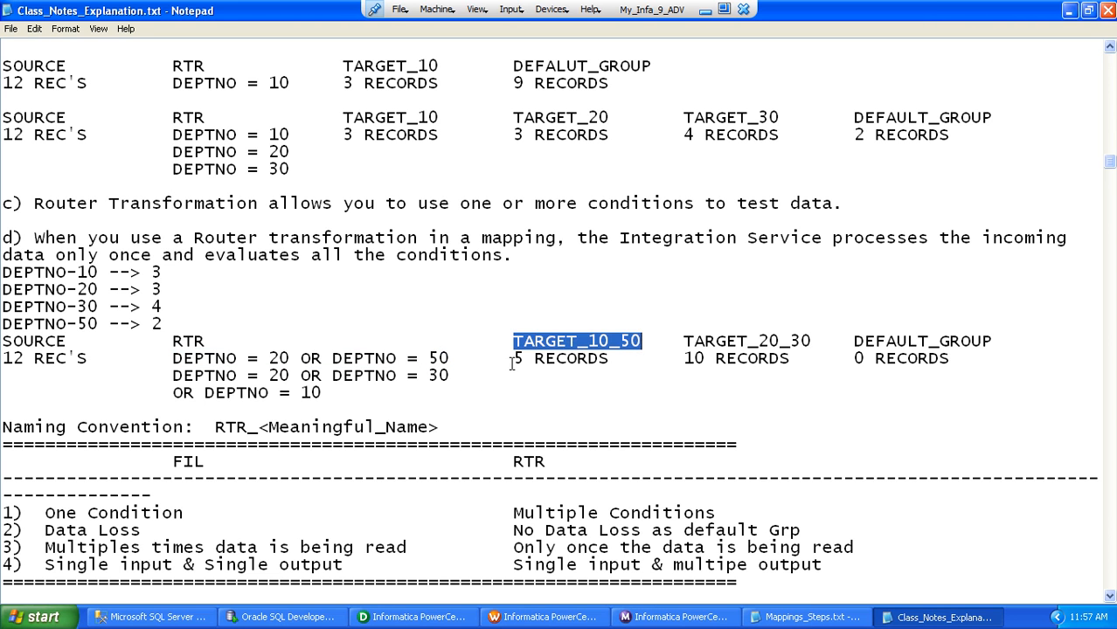
pyautogui.moveTo(514, 358); pyautogui.dragTo(607, 361)
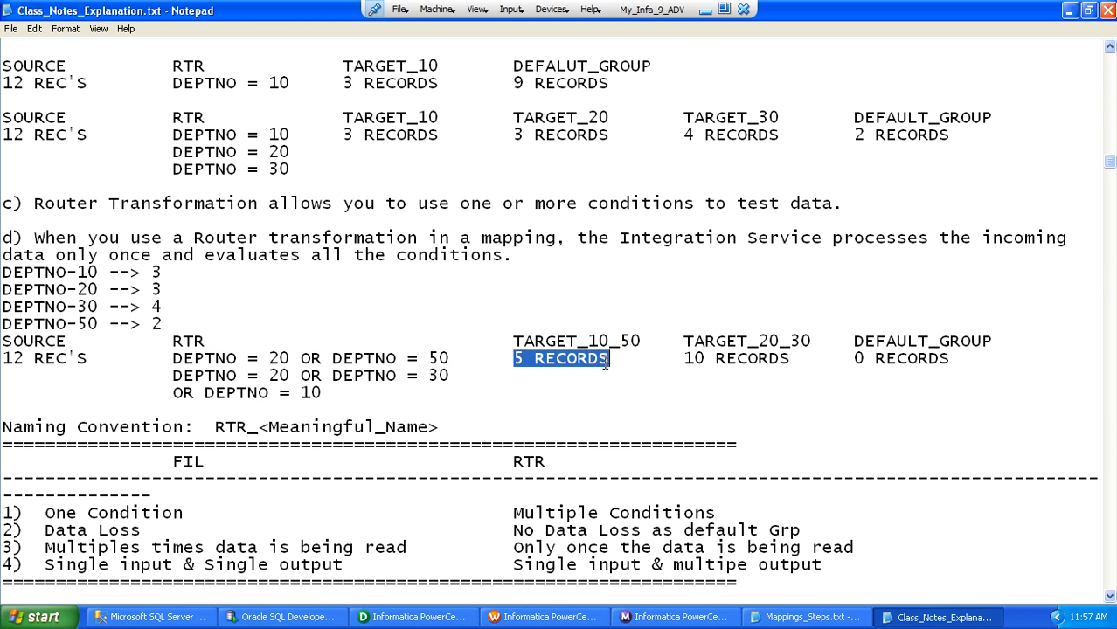
pyautogui.click(175, 376)
pyautogui.moveTo(175, 375); pyautogui.dragTo(448, 376)
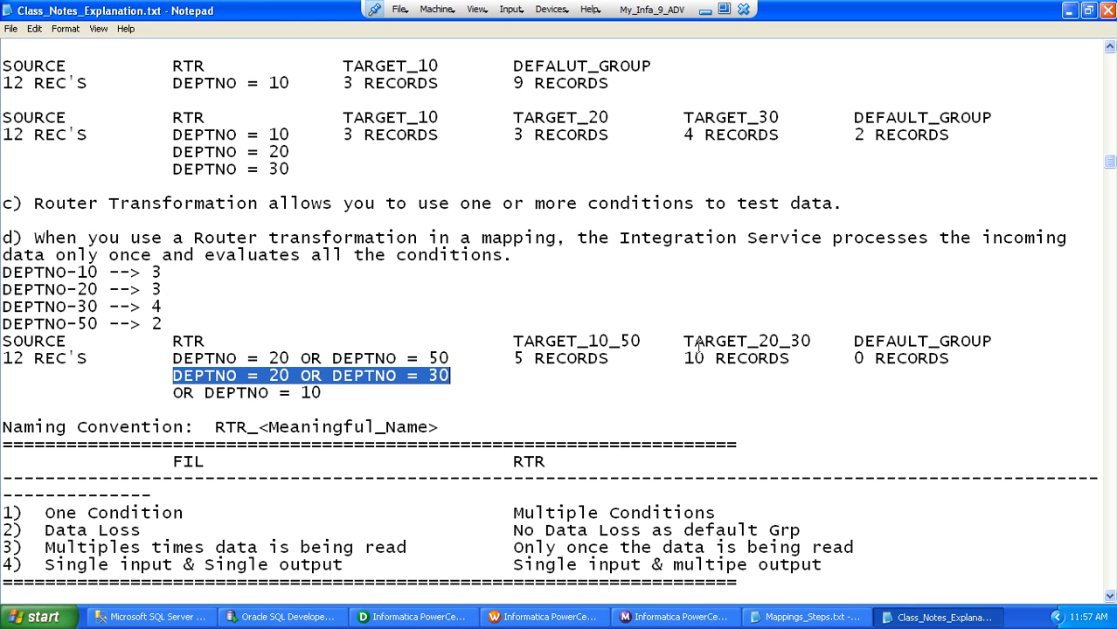
pyautogui.moveTo(680, 358); pyautogui.dragTo(706, 359)
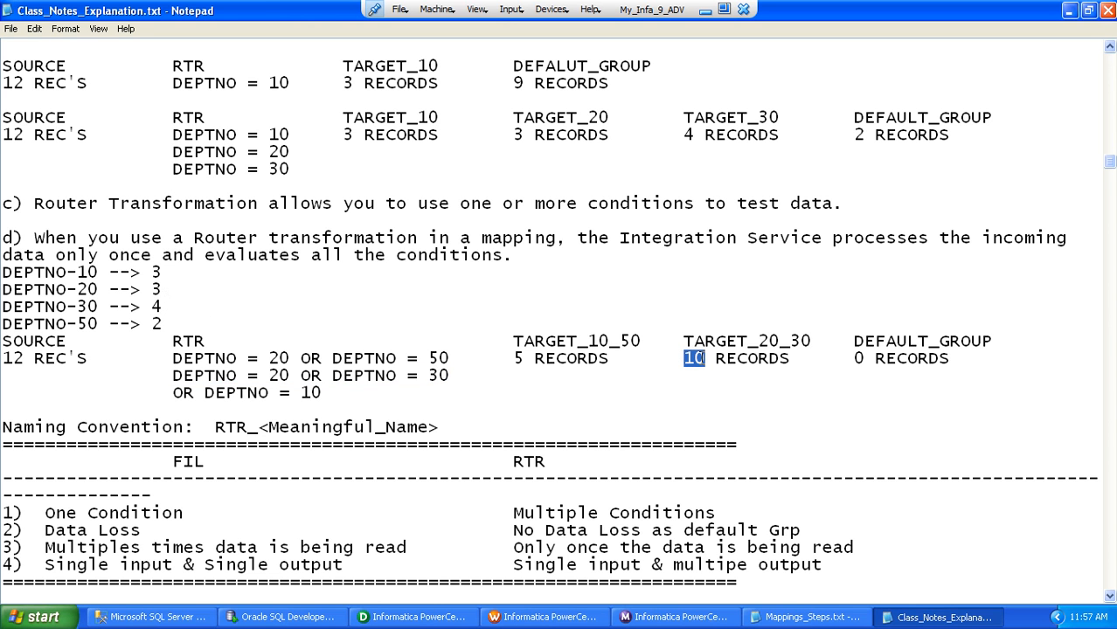
pyautogui.write('7')
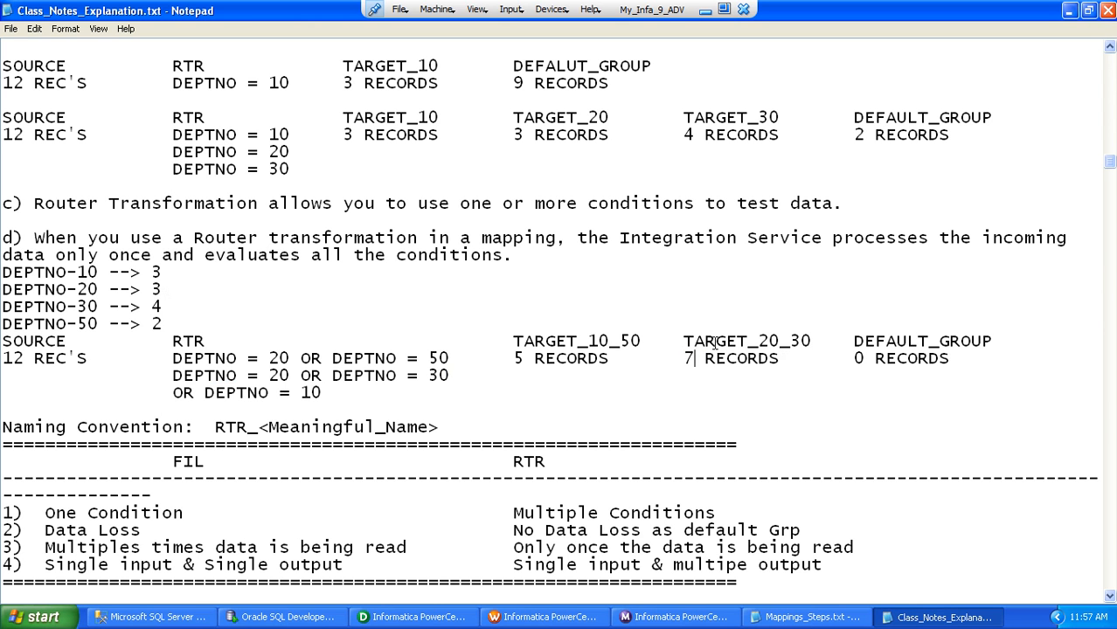
pyautogui.press('BackSpace')
pyautogui.write('10')
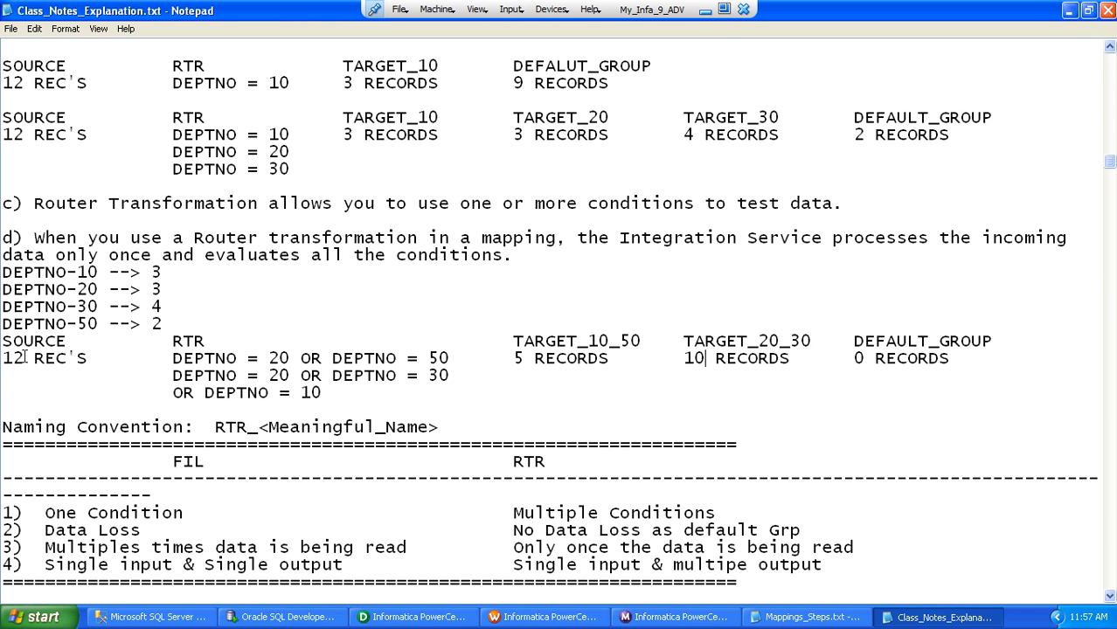
# Review the source records and both complete router conditions in the OR-condition example, including OR DEPTNO = 10
pyautogui.moveTo(4, 358); pyautogui.dragTo(90, 361)
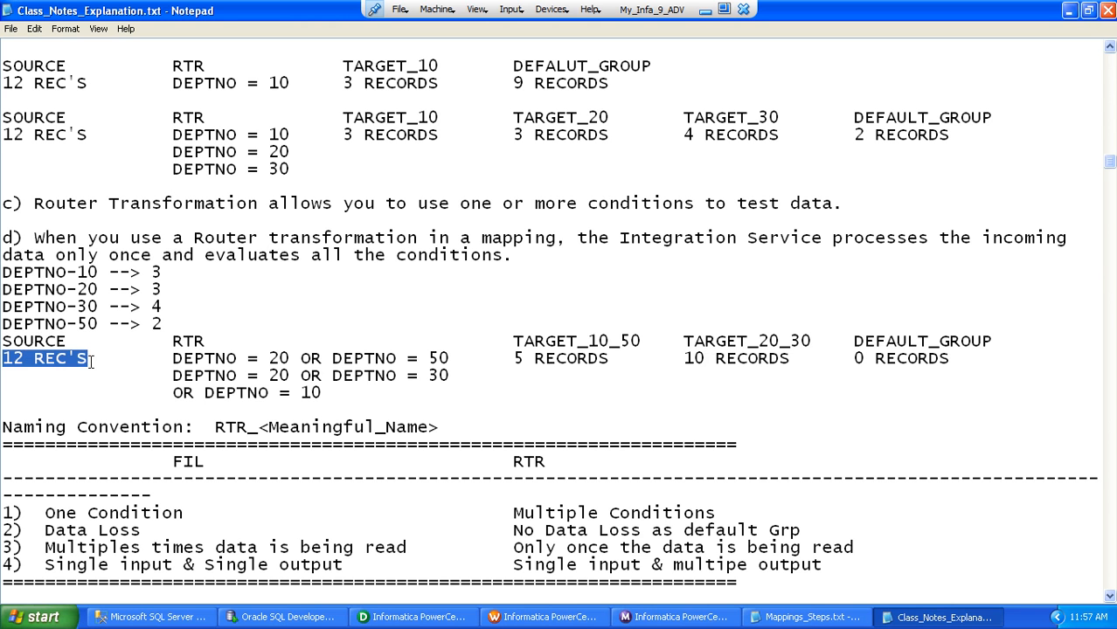
pyautogui.moveTo(172, 358); pyautogui.dragTo(452, 358)
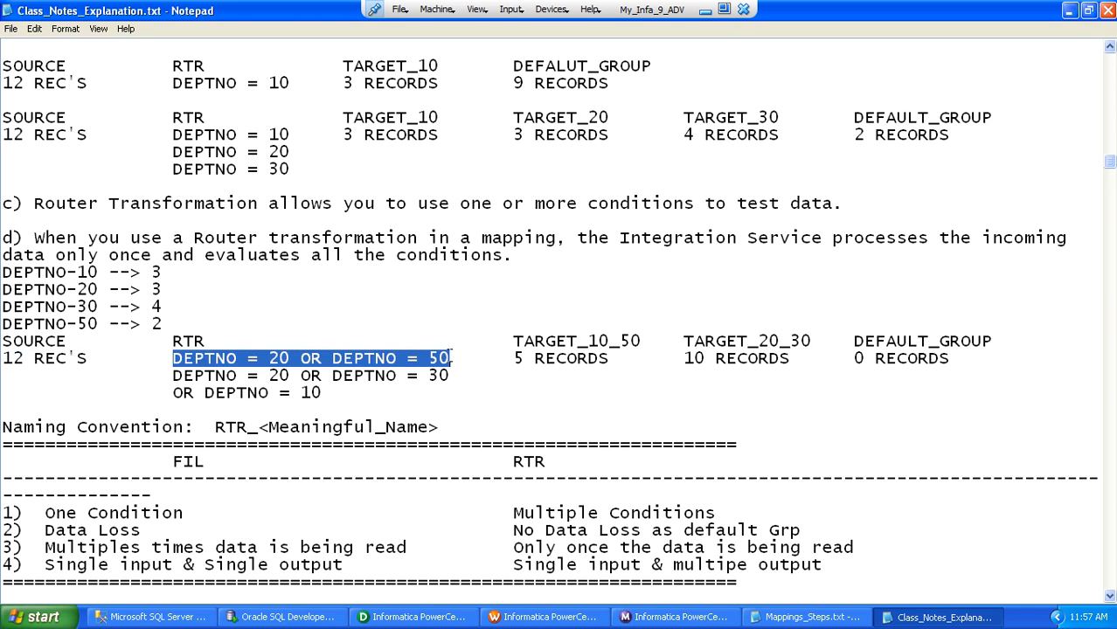
pyautogui.moveTo(172, 376); pyautogui.dragTo(324, 396)
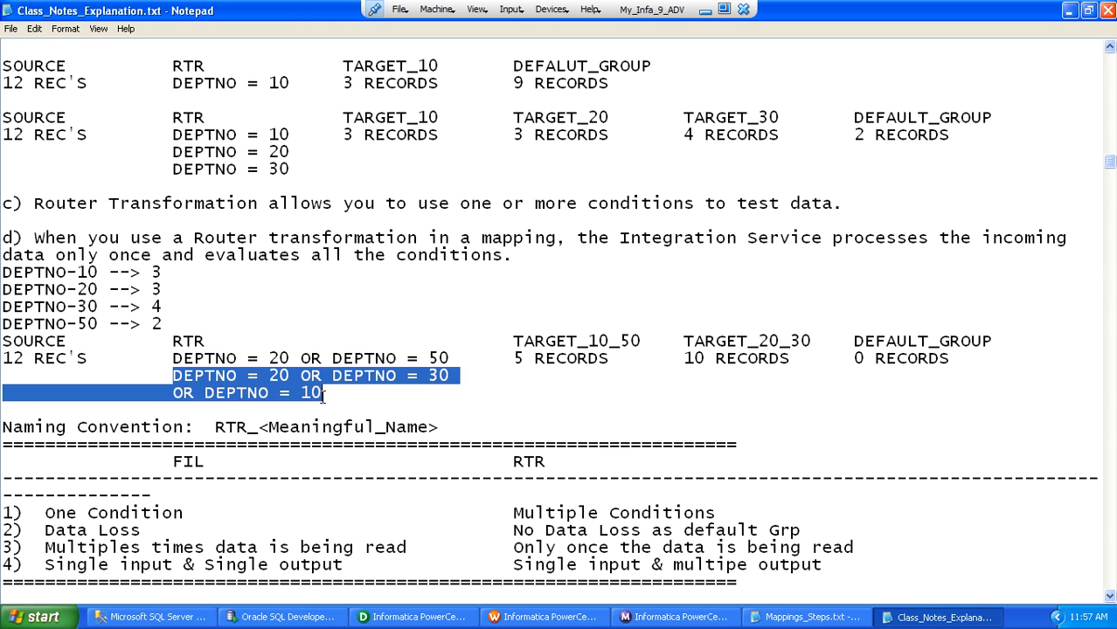
pyautogui.click(323, 396)
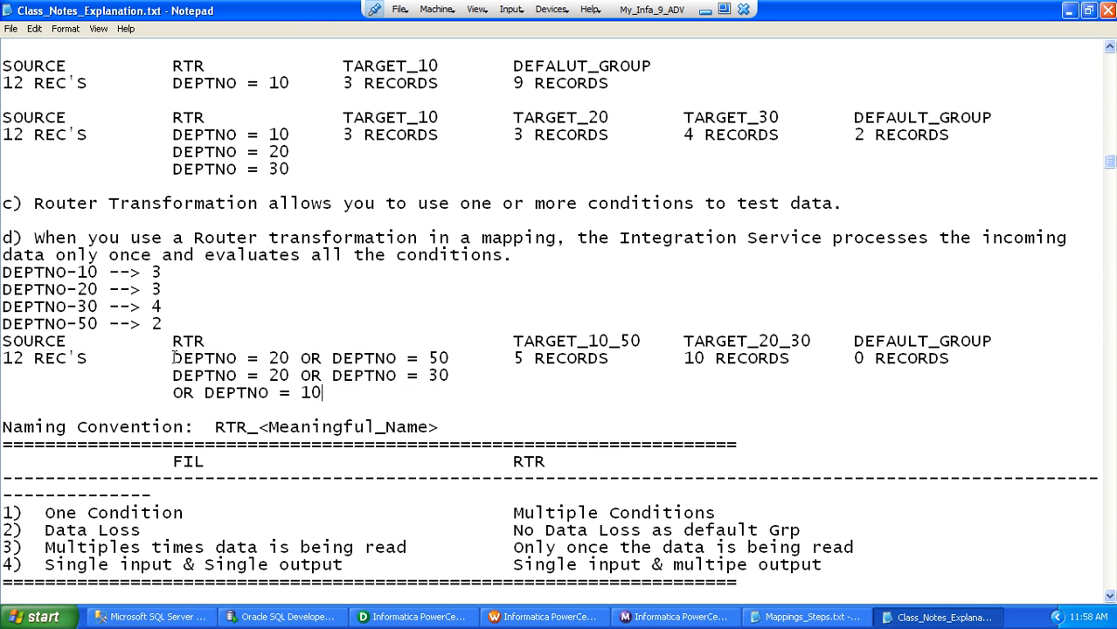
# Check the DEPTNO-30, DEPTNO-10 and DEPTNO-50 groups against the first condition's values 20 and 50
pyautogui.doubleClick(283, 356)
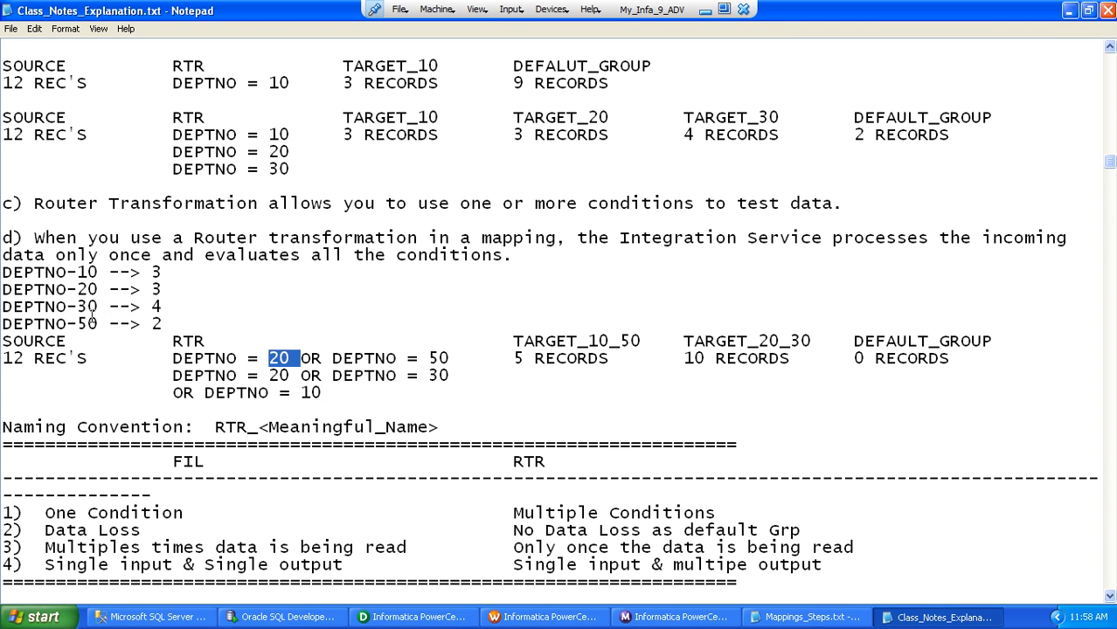
pyautogui.doubleClick(91, 306)
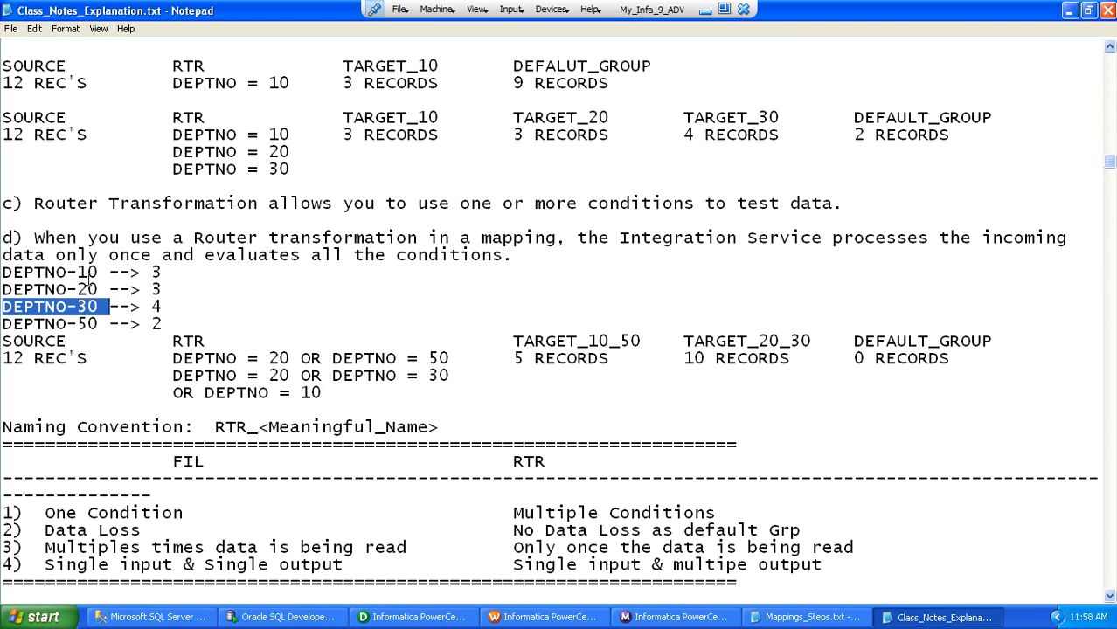
pyautogui.doubleClick(91, 273)
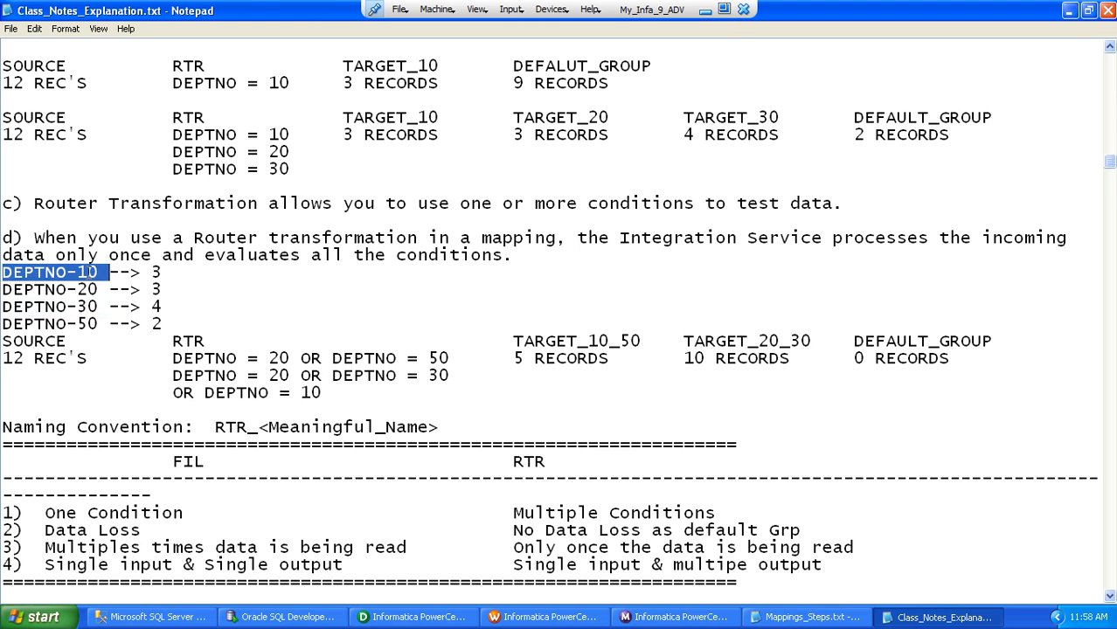
pyautogui.doubleClick(91, 323)
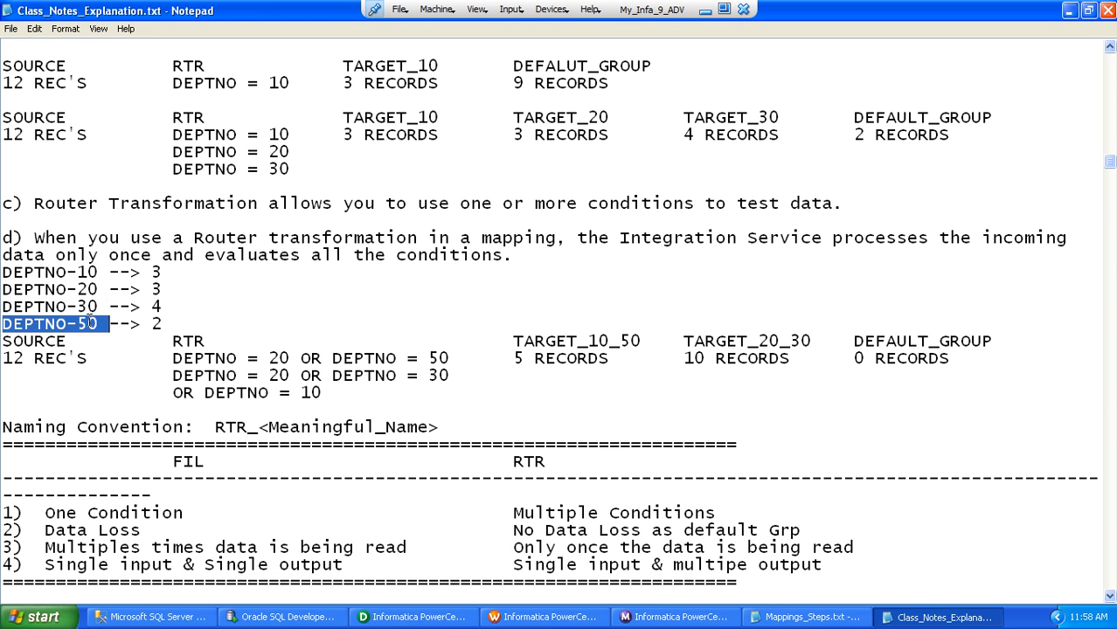
pyautogui.doubleClick(440, 359)
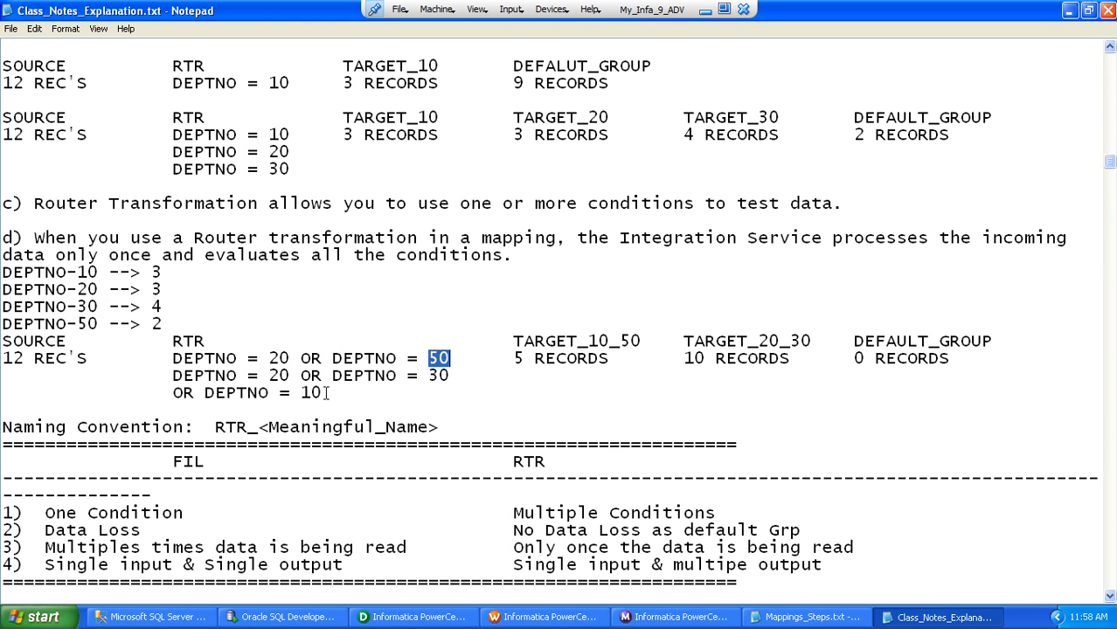
# Delete OR DEPTNO = 10 from the second router condition and remove its leftover line
pyautogui.moveTo(325, 393); pyautogui.dragTo(165, 393)
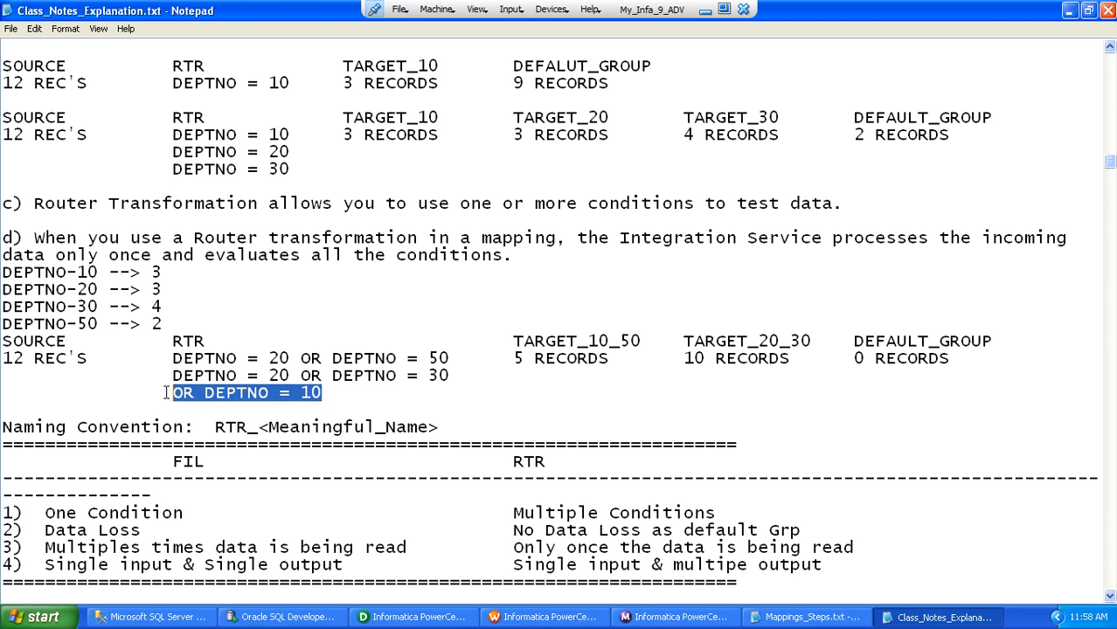
pyautogui.press('Delete')
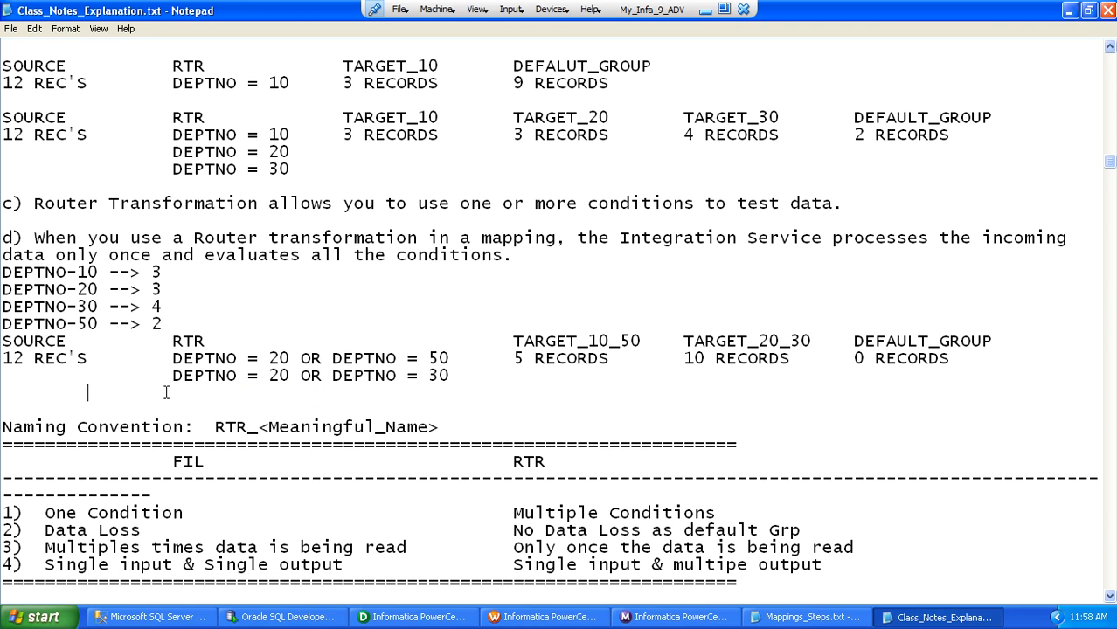
pyautogui.press('BackSpace')
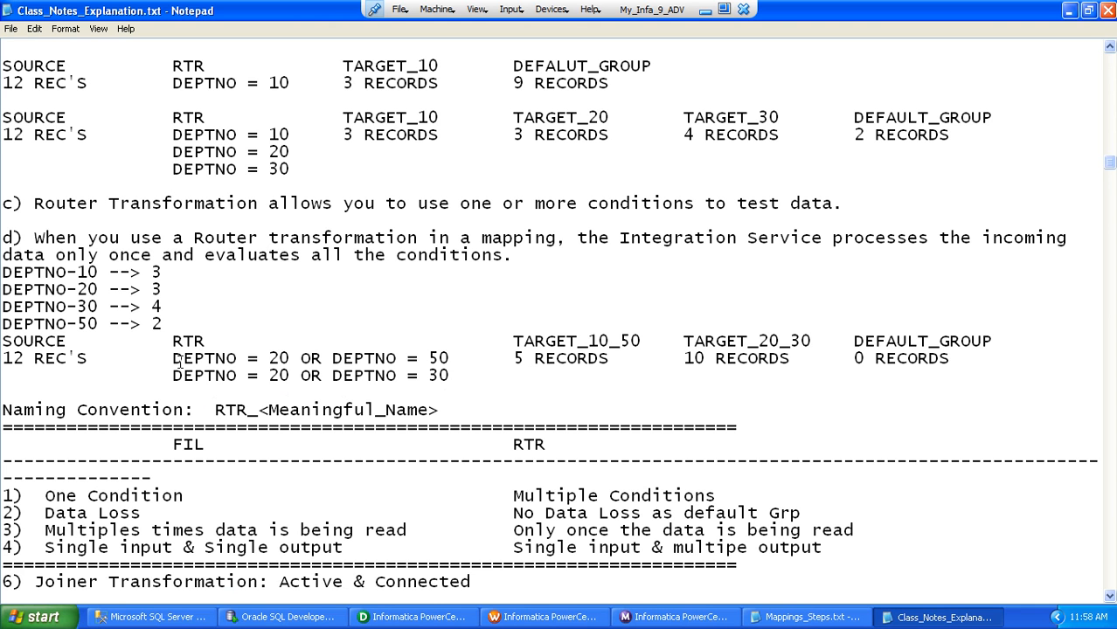
# Review the two remaining OR conditions and set the TARGET_20_30 count to 7 records
pyautogui.moveTo(173, 358); pyautogui.dragTo(491, 365)
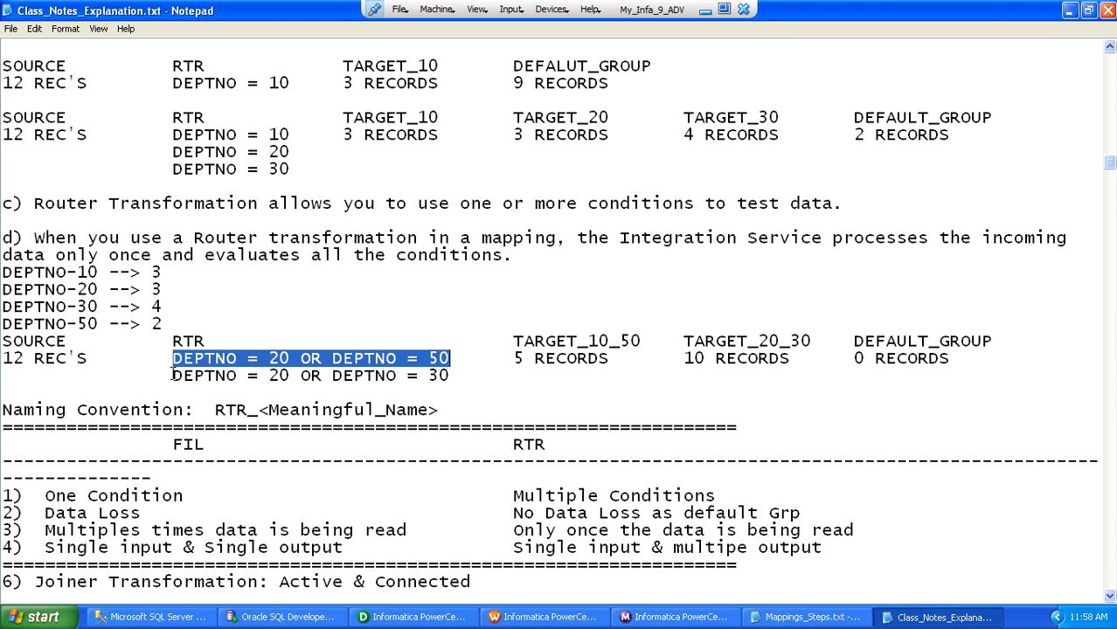
pyautogui.moveTo(173, 375); pyautogui.dragTo(453, 376)
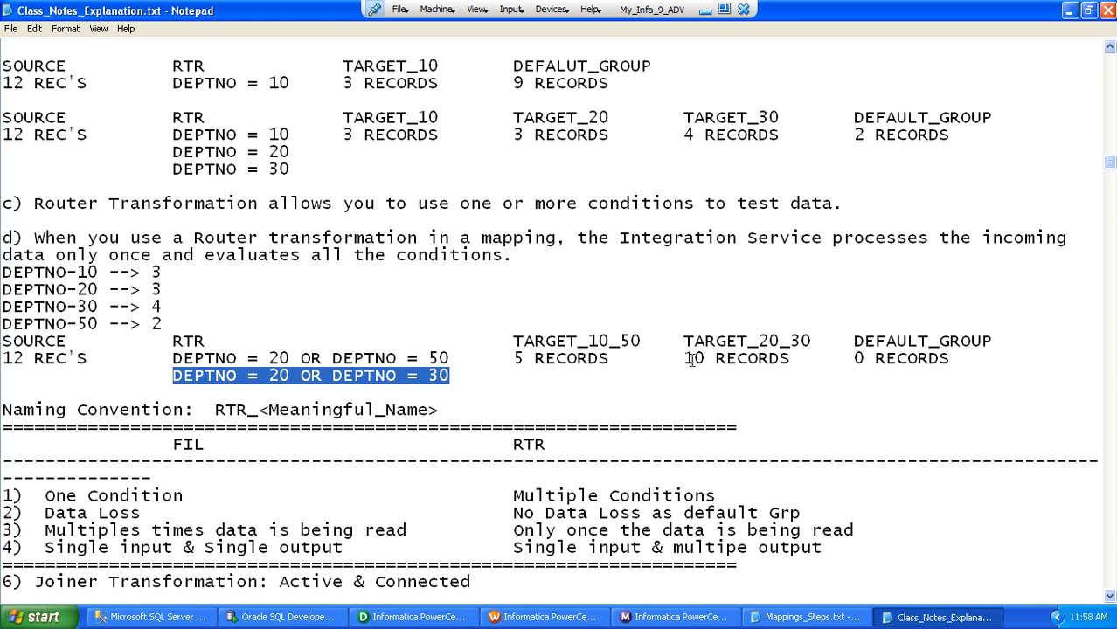
pyautogui.moveTo(705, 359); pyautogui.dragTo(685, 359)
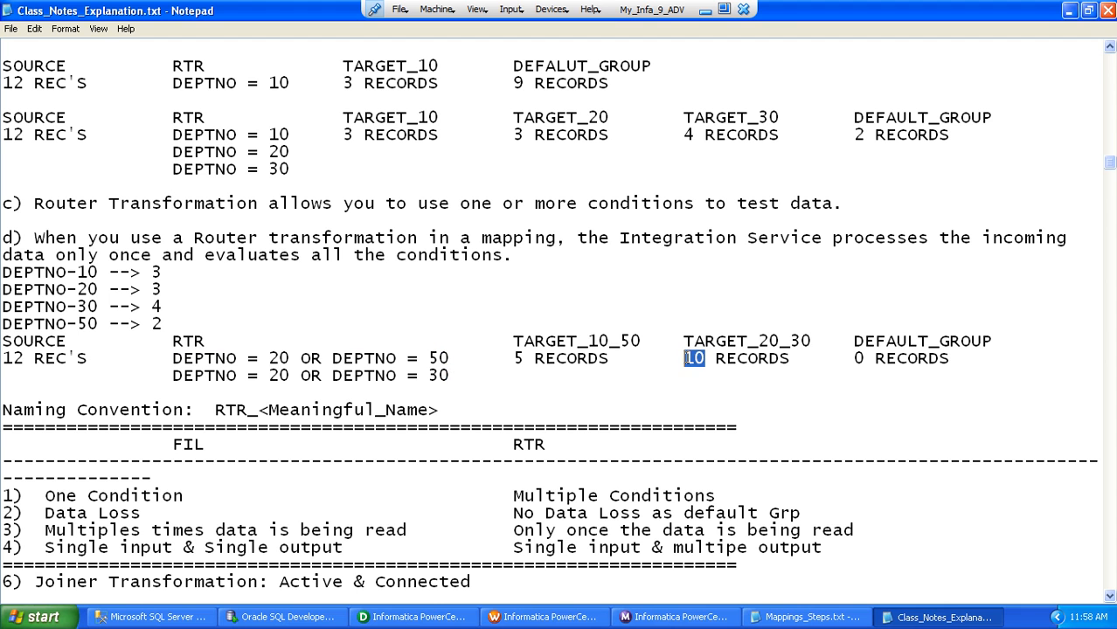
pyautogui.write('7')
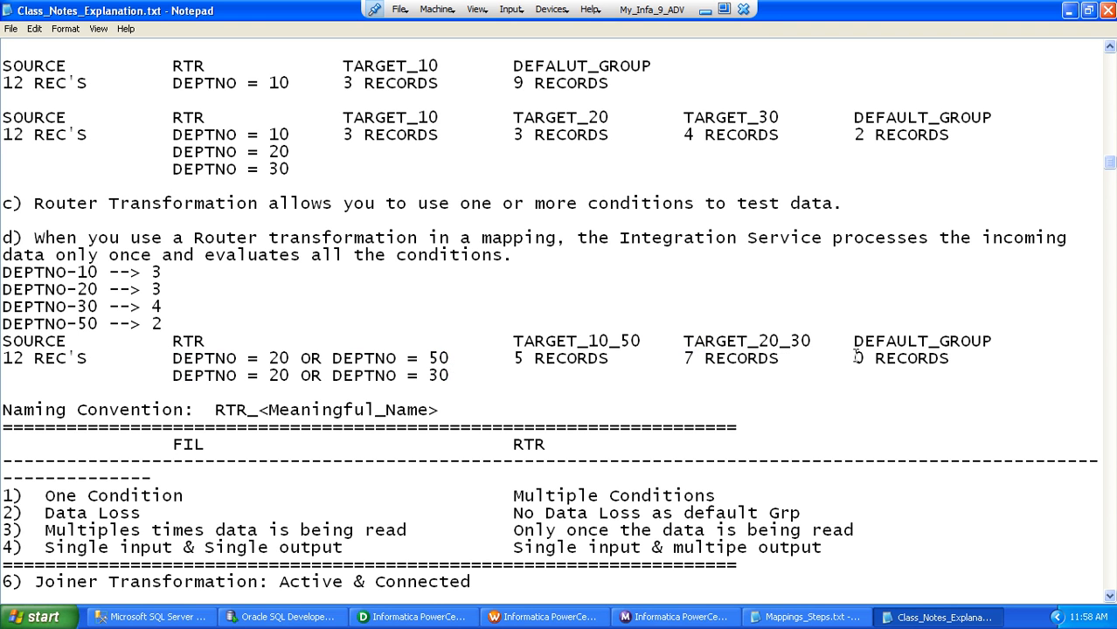
# Set the DEFAULT_GROUP count in the OR-condition example to 2 records
pyautogui.moveTo(865, 358); pyautogui.dragTo(854, 358)
pyautogui.write('3')
pyautogui.press('BackSpace')
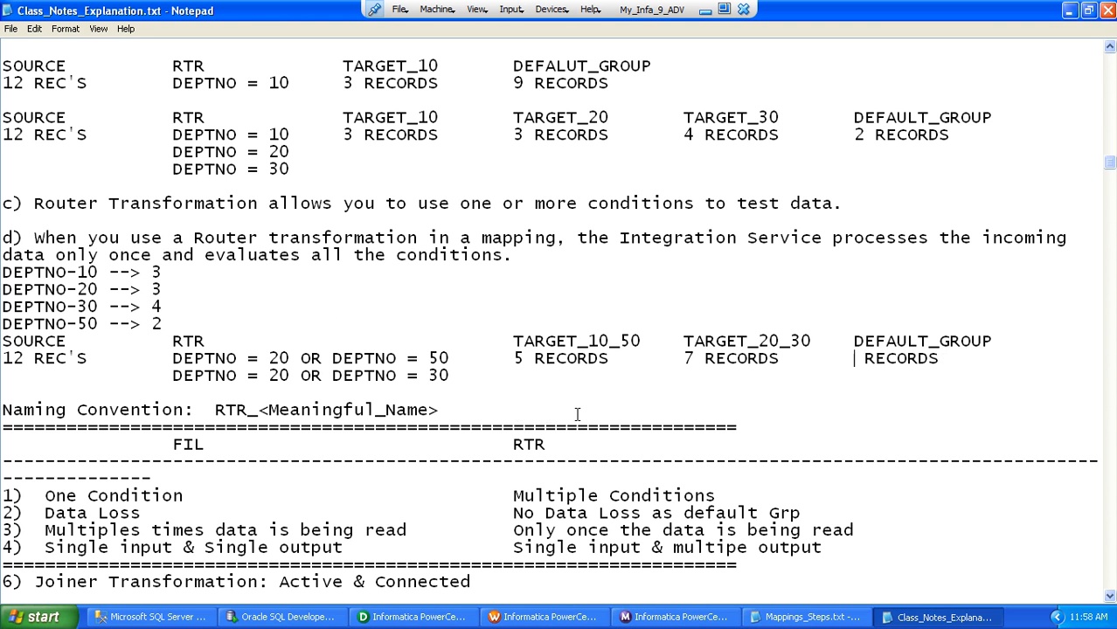
pyautogui.write('2')
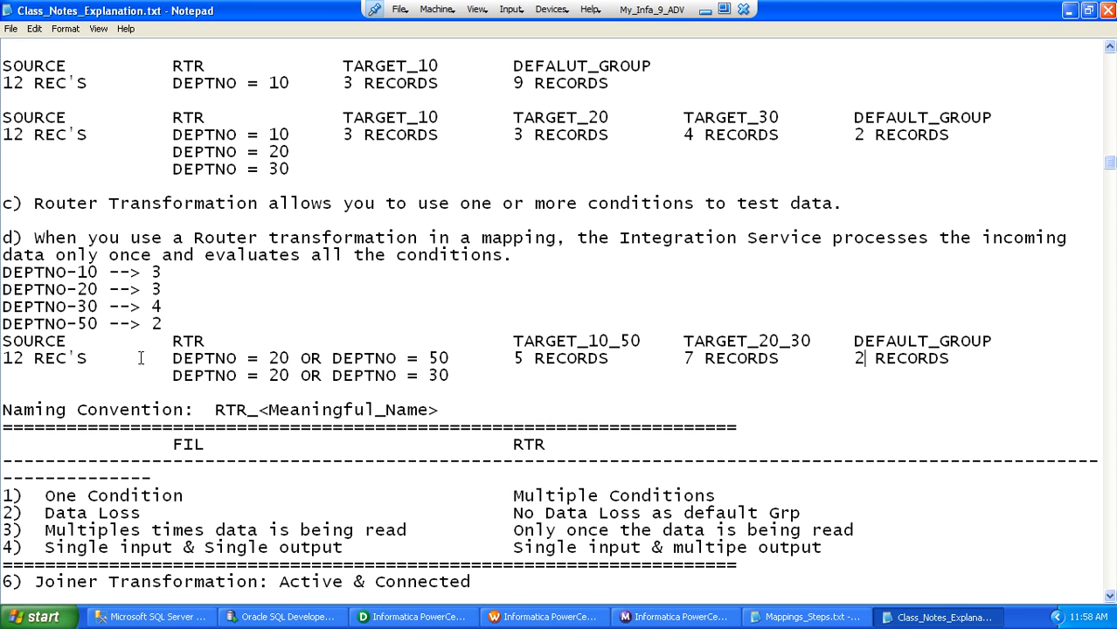
# Check the DEPTNO-50 entry and set the DEFAULT_GROUP count in the OR-condition example to 3 records
pyautogui.moveTo(96, 324); pyautogui.dragTo(2, 325)
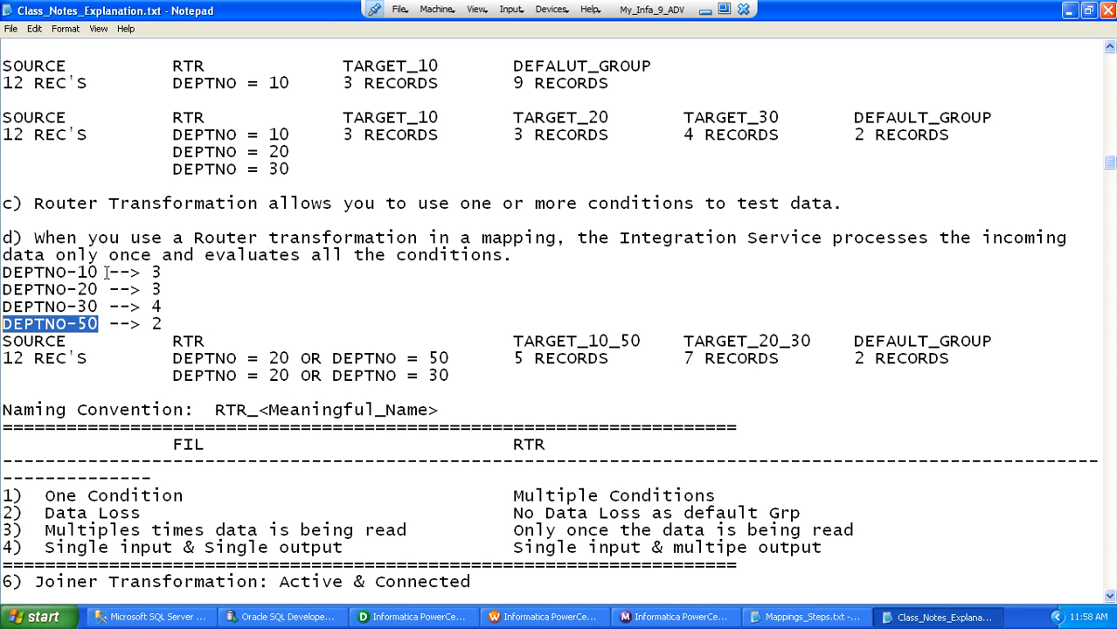
pyautogui.moveTo(866, 358); pyautogui.dragTo(855, 358)
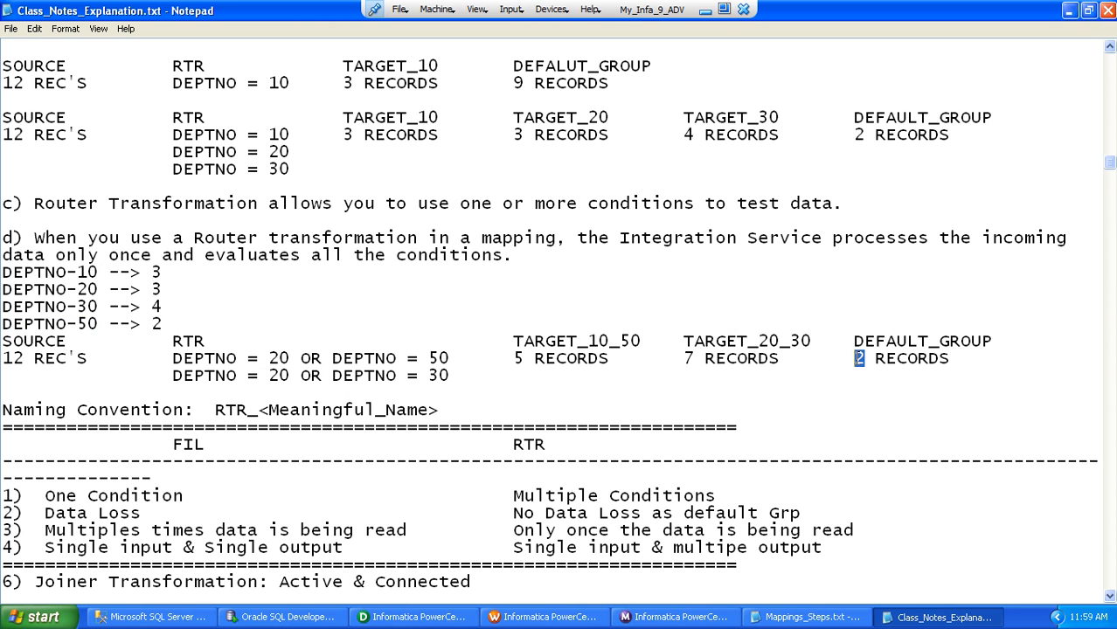
pyautogui.write('3')
# Check DEPTNO-10 against the conditions DEPTNO = 20 OR DEPTNO = 50 and DEPTNO = 20 OR DEPTNO = 30
pyautogui.moveTo(172, 358); pyautogui.dragTo(449, 358)
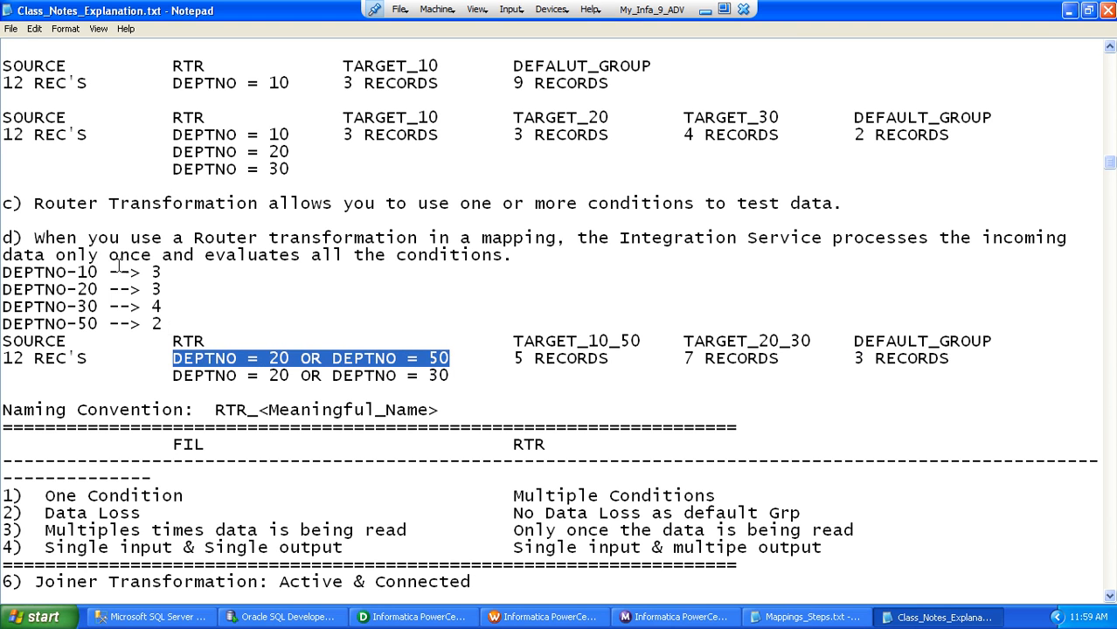
pyautogui.moveTo(97, 272); pyautogui.dragTo(2, 272)
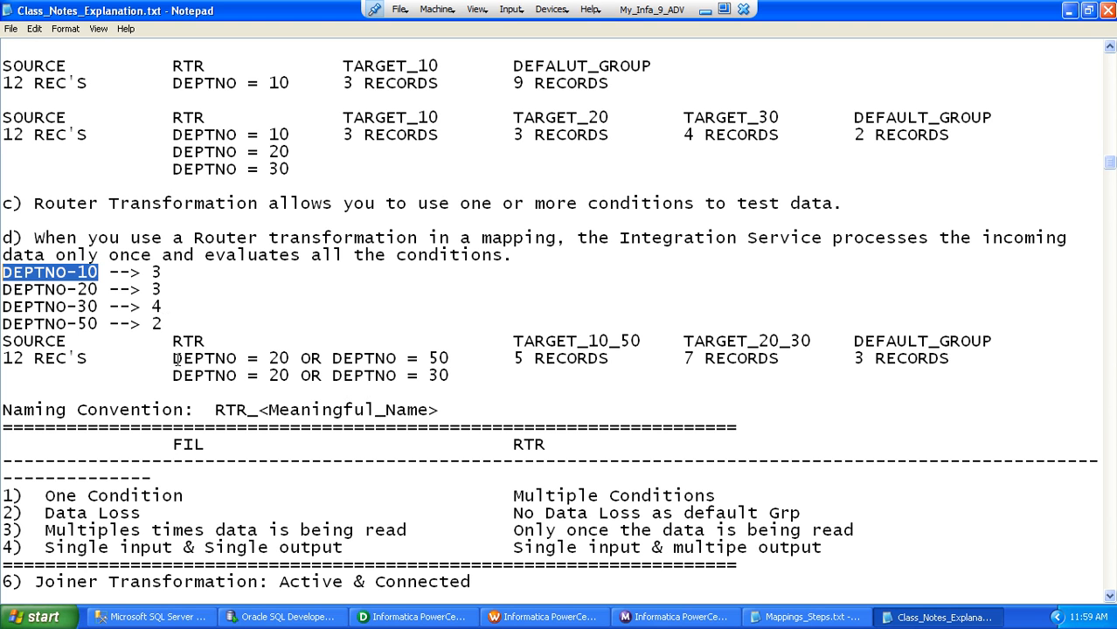
pyautogui.moveTo(174, 359); pyautogui.dragTo(449, 359)
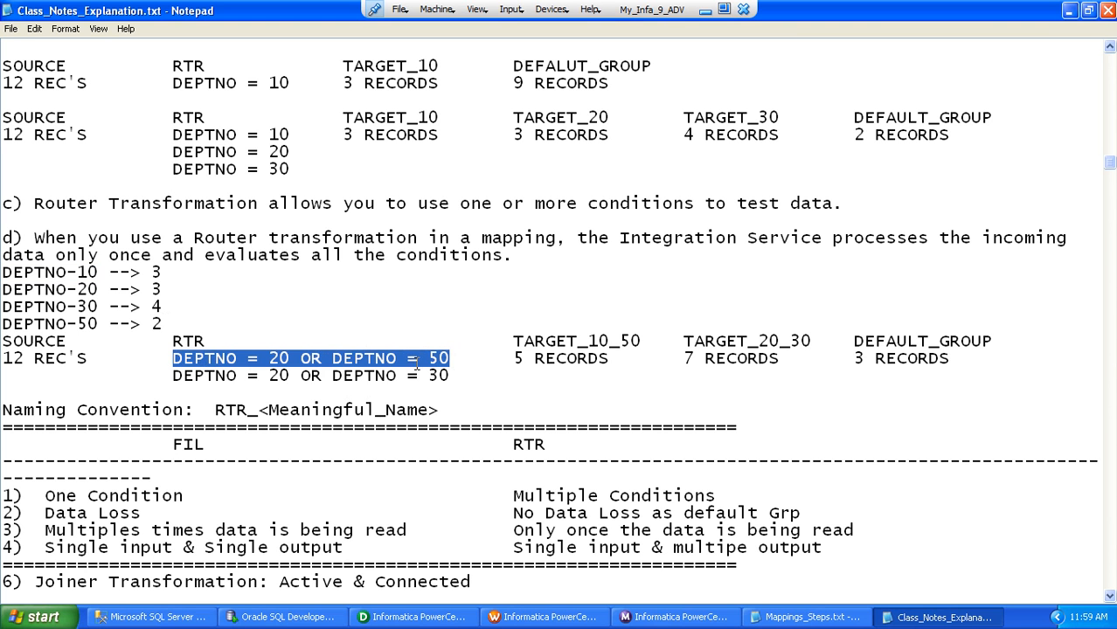
pyautogui.moveTo(173, 376); pyautogui.dragTo(451, 375)
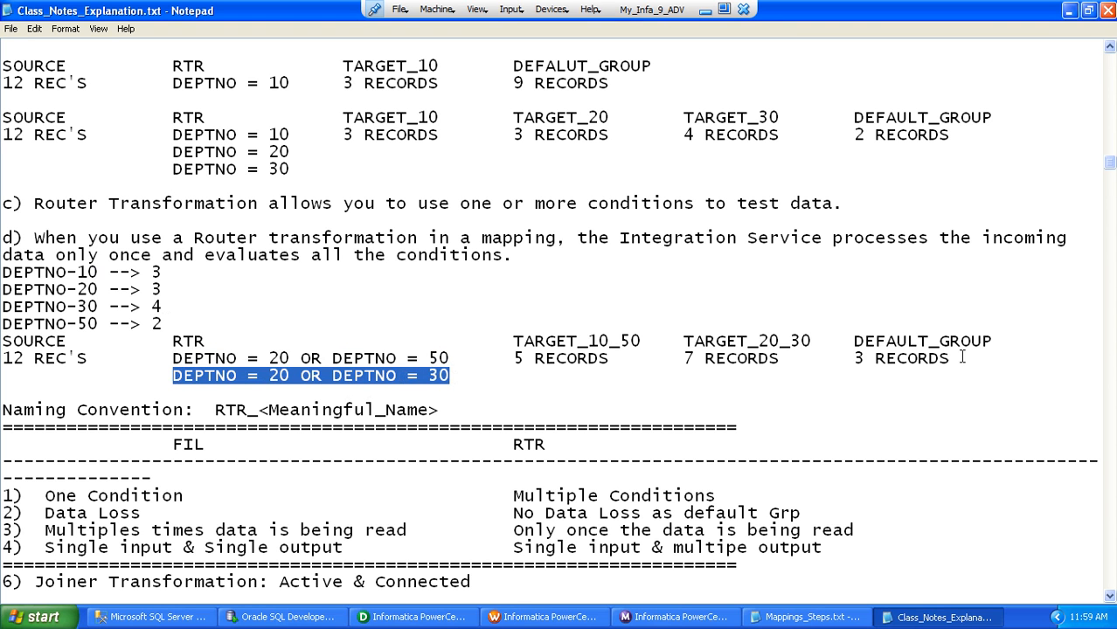
# Review the OR-condition example's DEFAULT_GROUP count, source record count and RTR column, plus the naming convention in the notes
pyautogui.moveTo(851, 358); pyautogui.dragTo(961, 361)
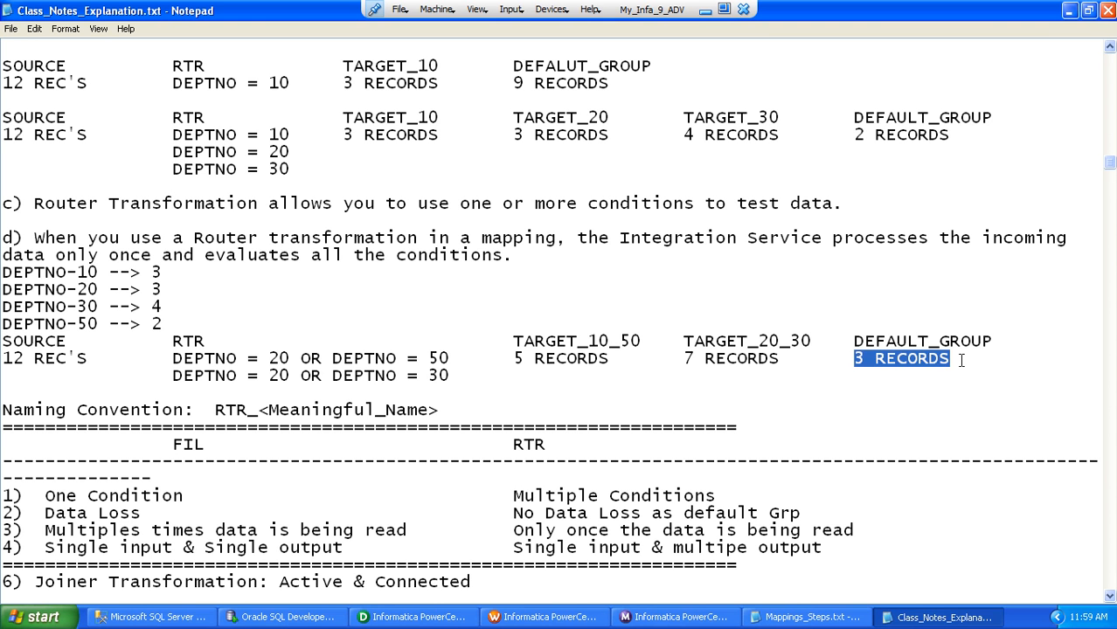
pyautogui.click(960, 360)
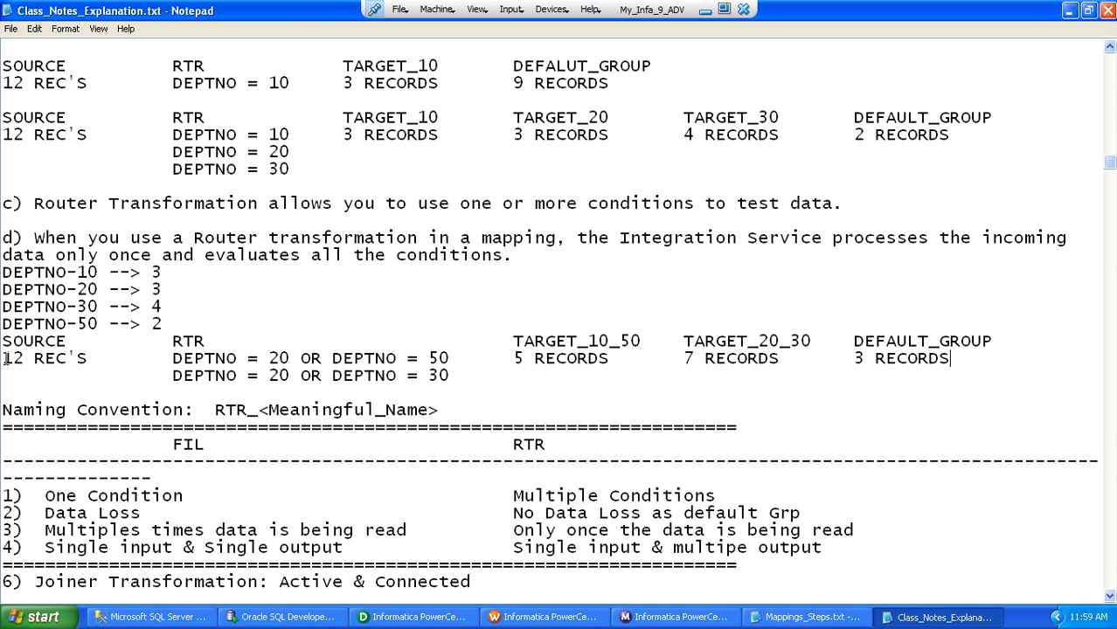
pyautogui.moveTo(5, 359); pyautogui.dragTo(87, 362)
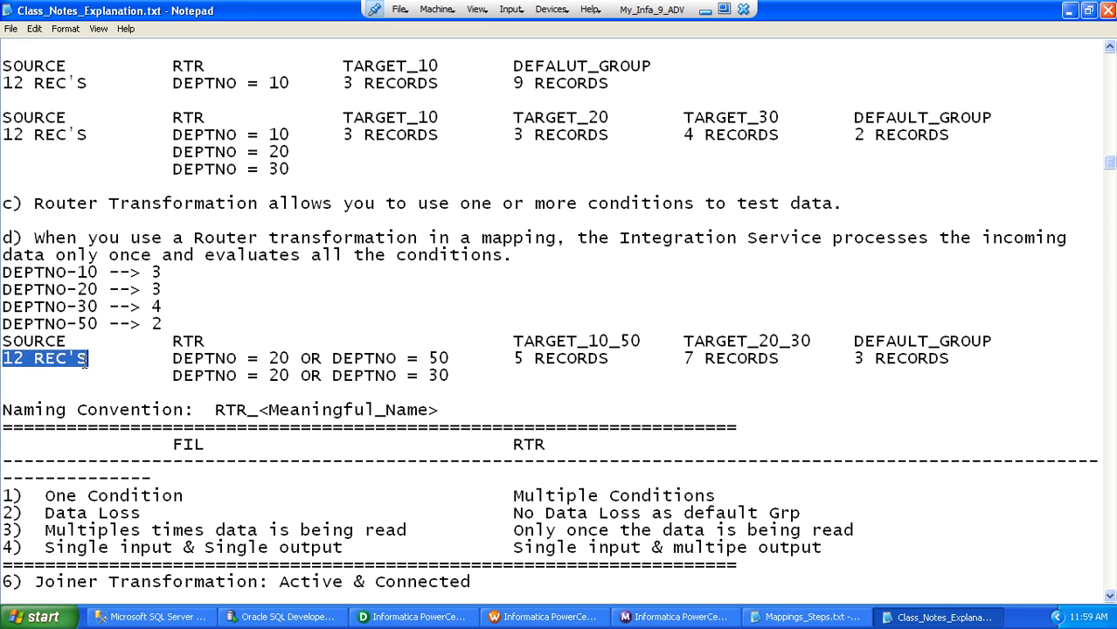
pyautogui.click(172, 340)
pyautogui.moveTo(172, 341); pyautogui.dragTo(209, 342)
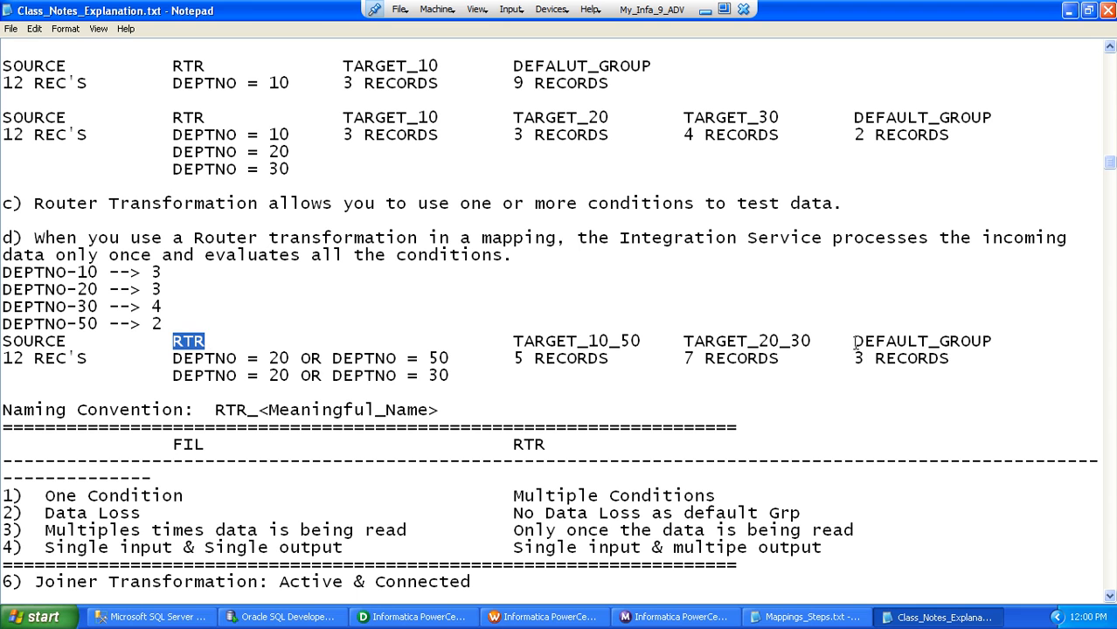
pyautogui.moveTo(853, 342); pyautogui.dragTo(994, 340)
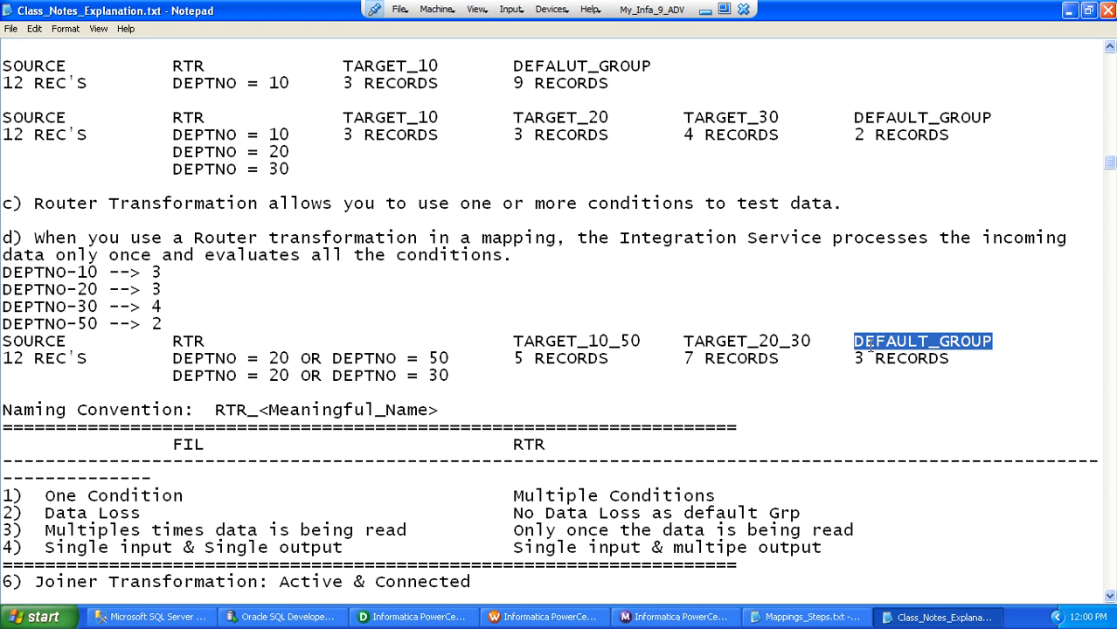
pyautogui.click(965, 356)
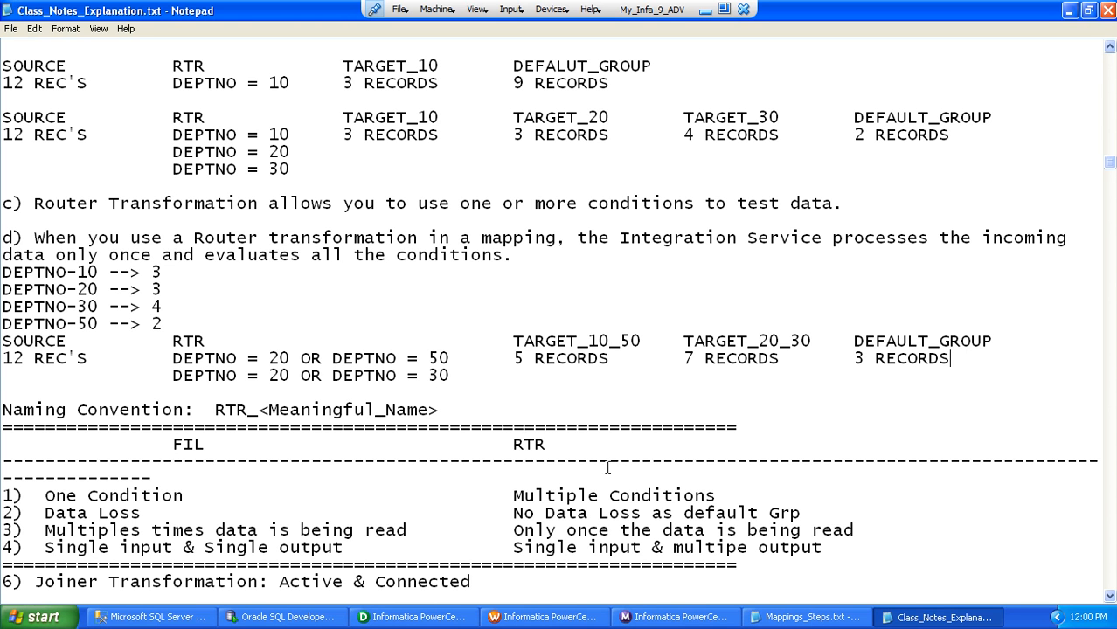
pyautogui.click(468, 414)
pyautogui.moveTo(1110, 49); pyautogui.dragTo(1109, 50)
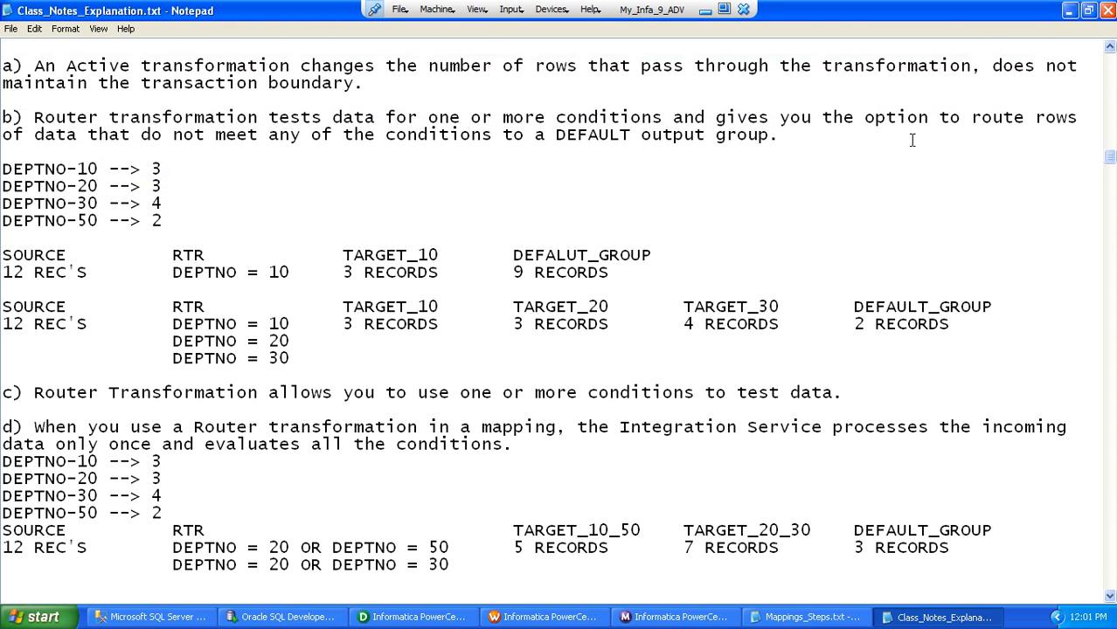
# Switch to Informatica PowerCenter Designer, show the repository navigator and close the open m_FIL_SAL mapping
pyautogui.click(420, 619)
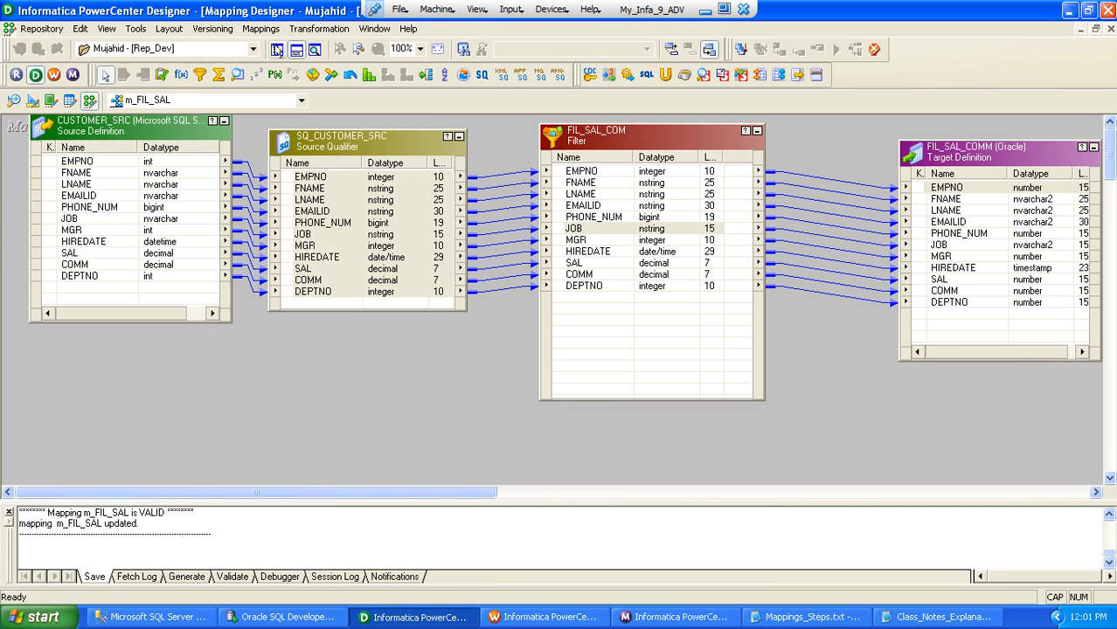
pyautogui.click(276, 49)
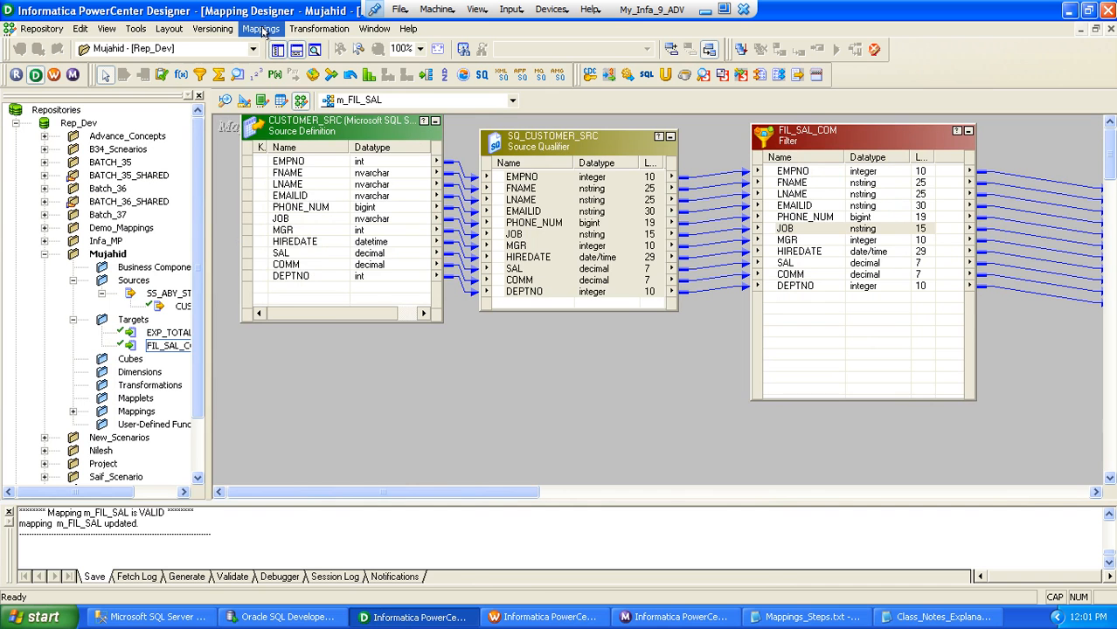
pyautogui.click(261, 29)
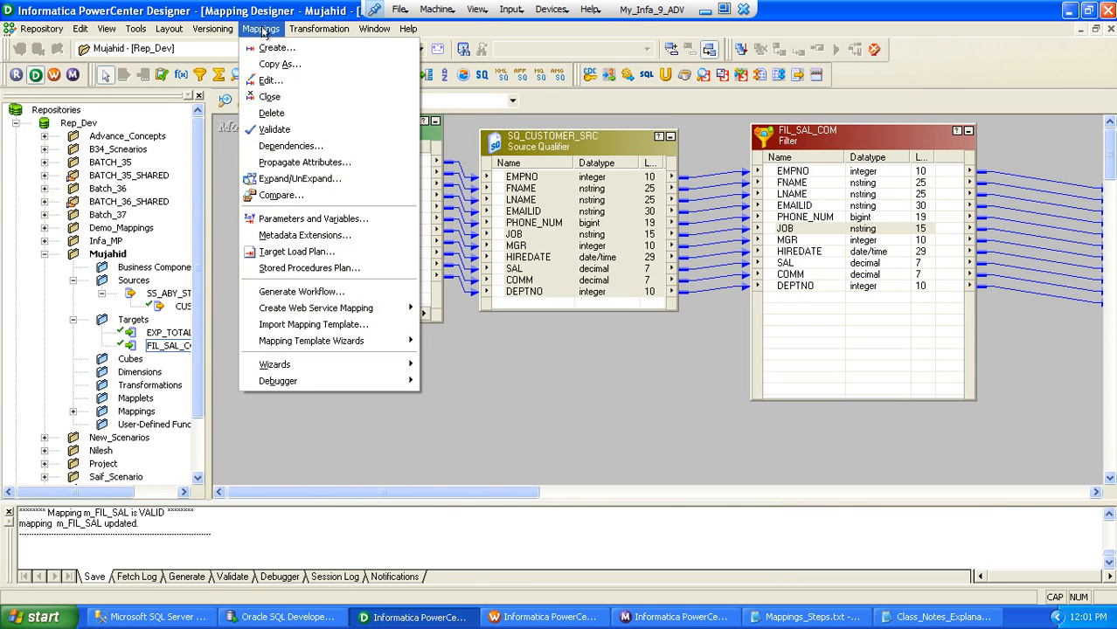
pyautogui.click(272, 97)
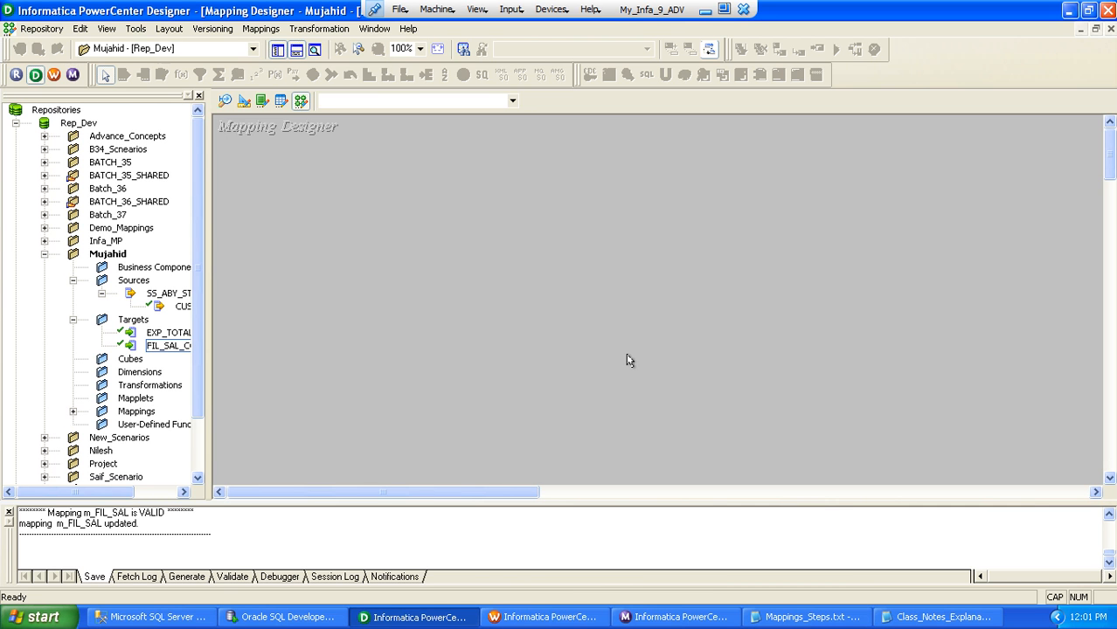
pyautogui.click(724, 11)
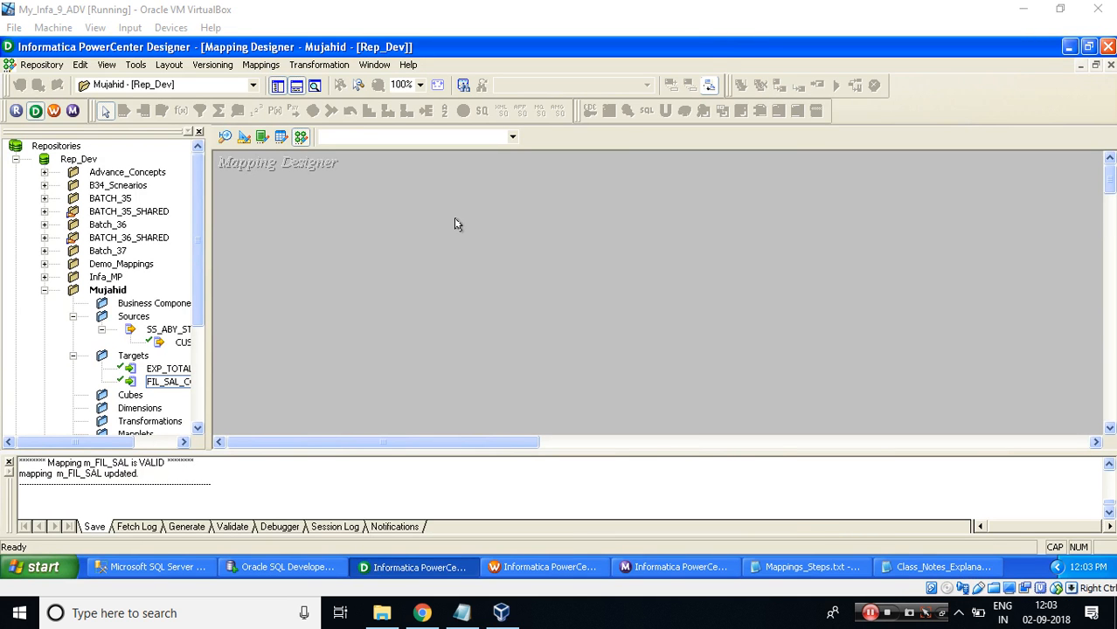
pyautogui.click(96, 28)
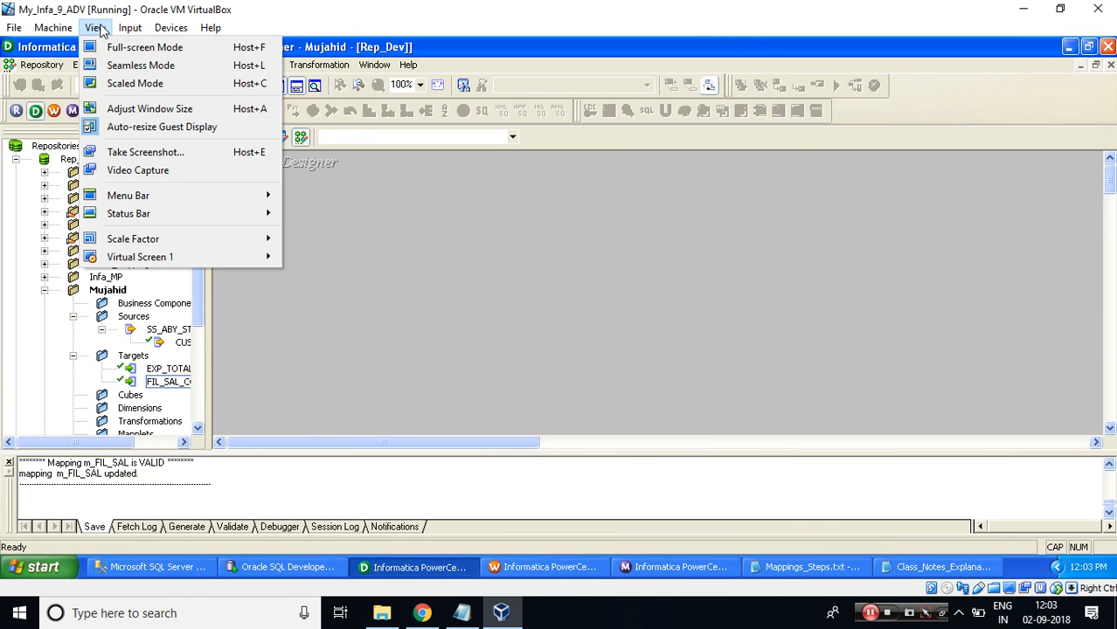
pyautogui.click(140, 47)
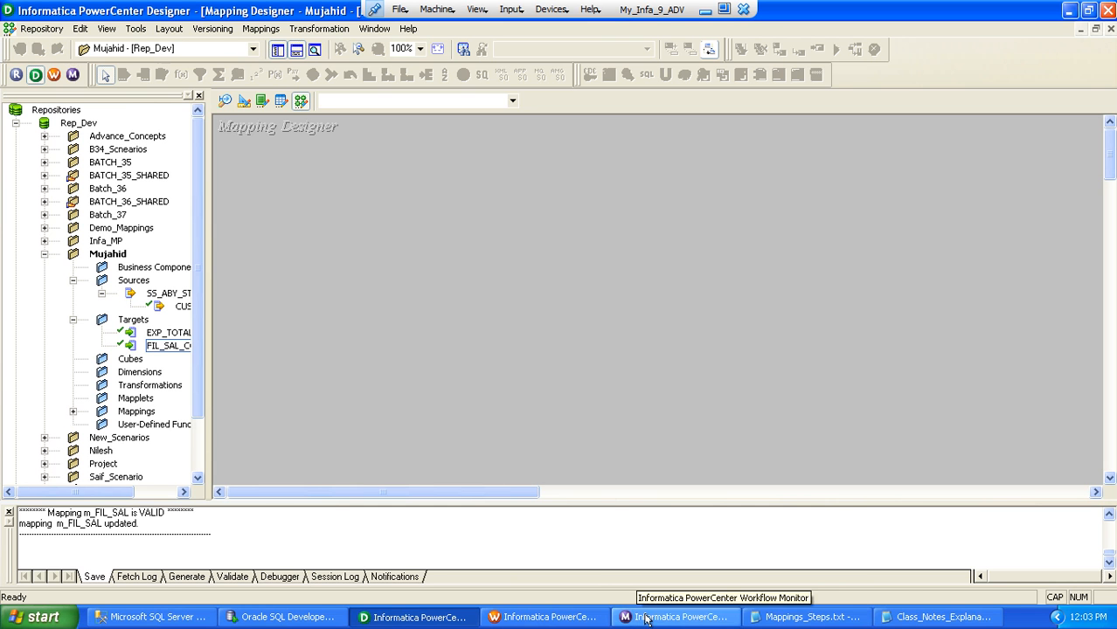
# Switch to Microsoft SQL Server Management Studio and run only the SELECT * FROM CUSTOMER_SRC part of the first query
pyautogui.click(884, 618)
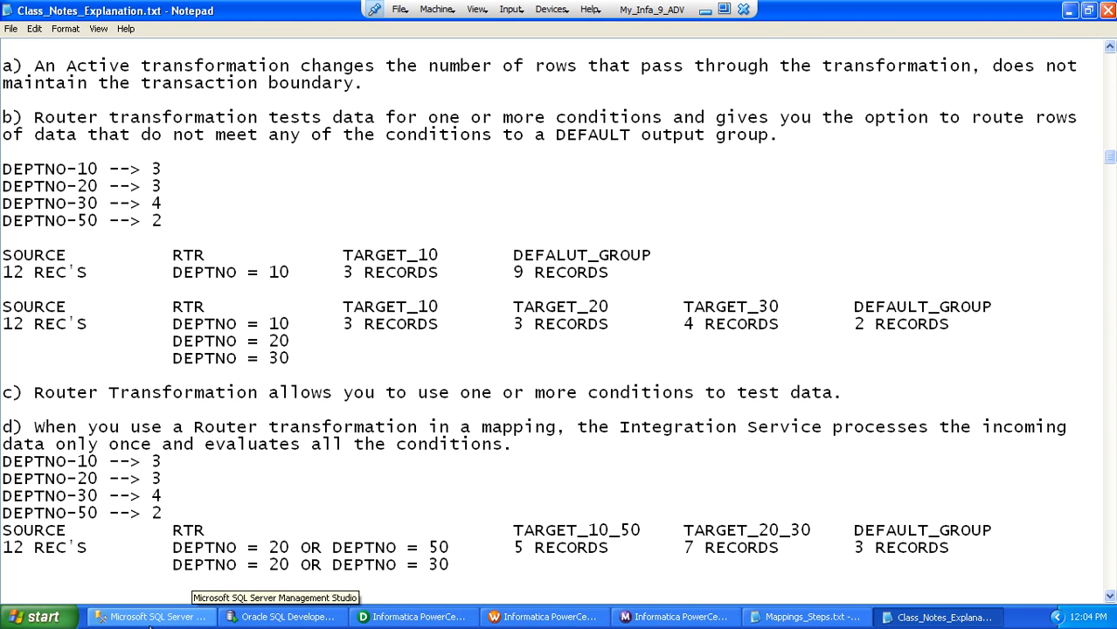
pyautogui.click(146, 618)
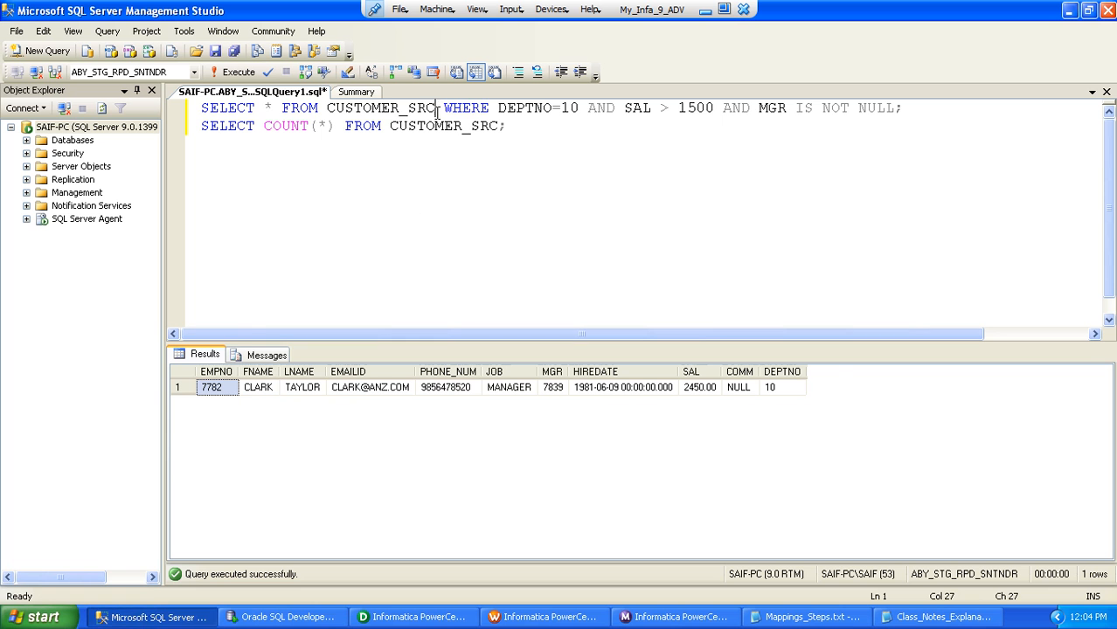
pyautogui.moveTo(437, 108); pyautogui.dragTo(189, 114)
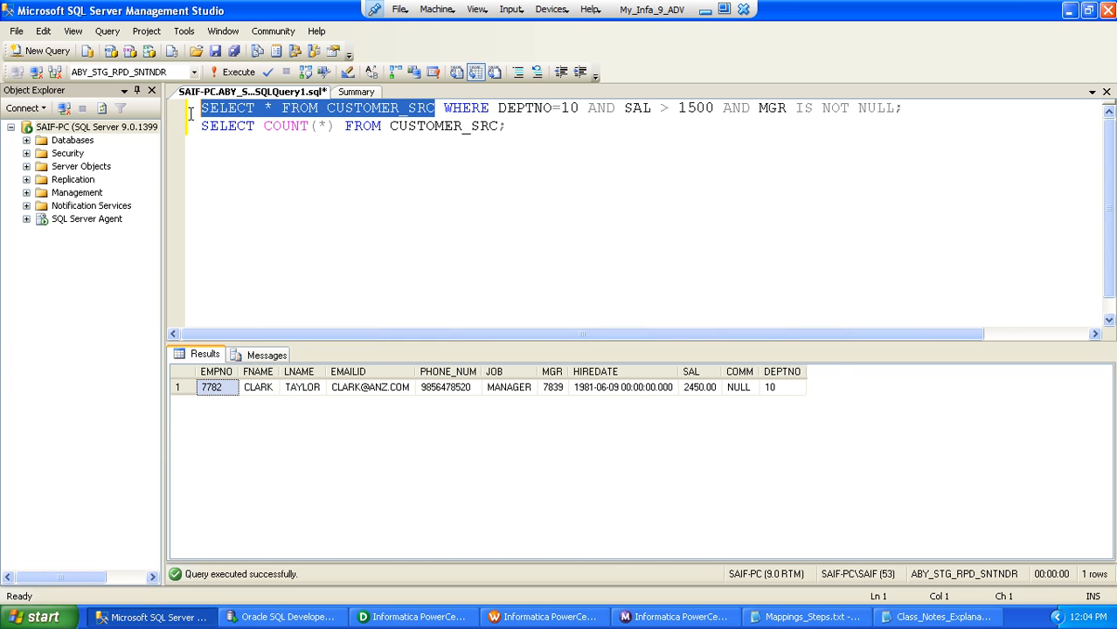
pyautogui.click(234, 72)
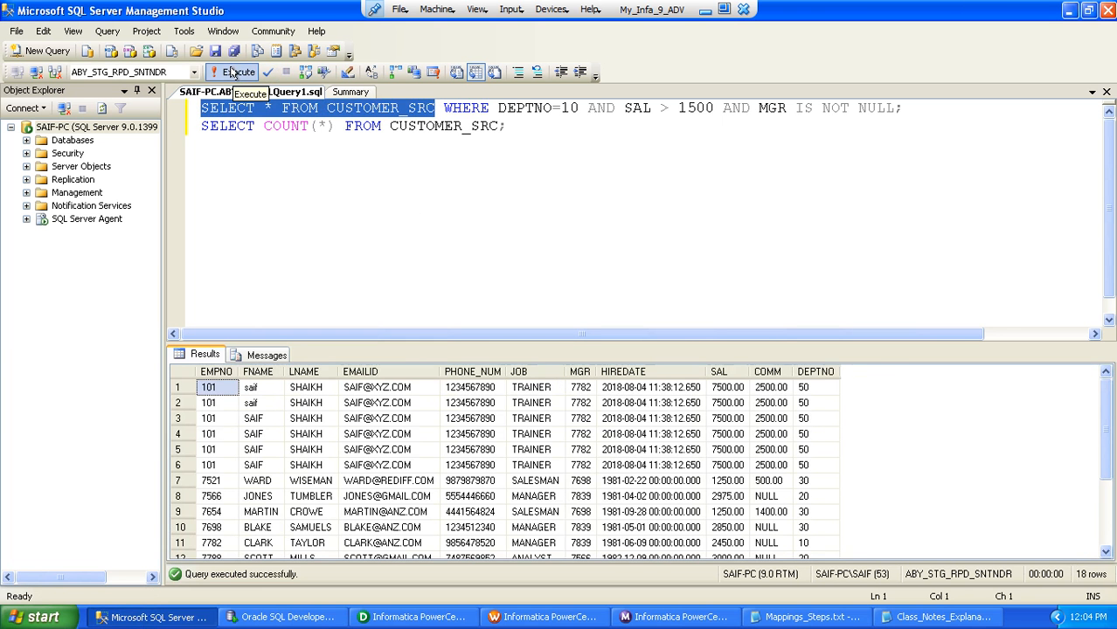
# Examine the DEPTNO values row by row in the CUSTOMER_SRC query results
pyautogui.click(801, 391)
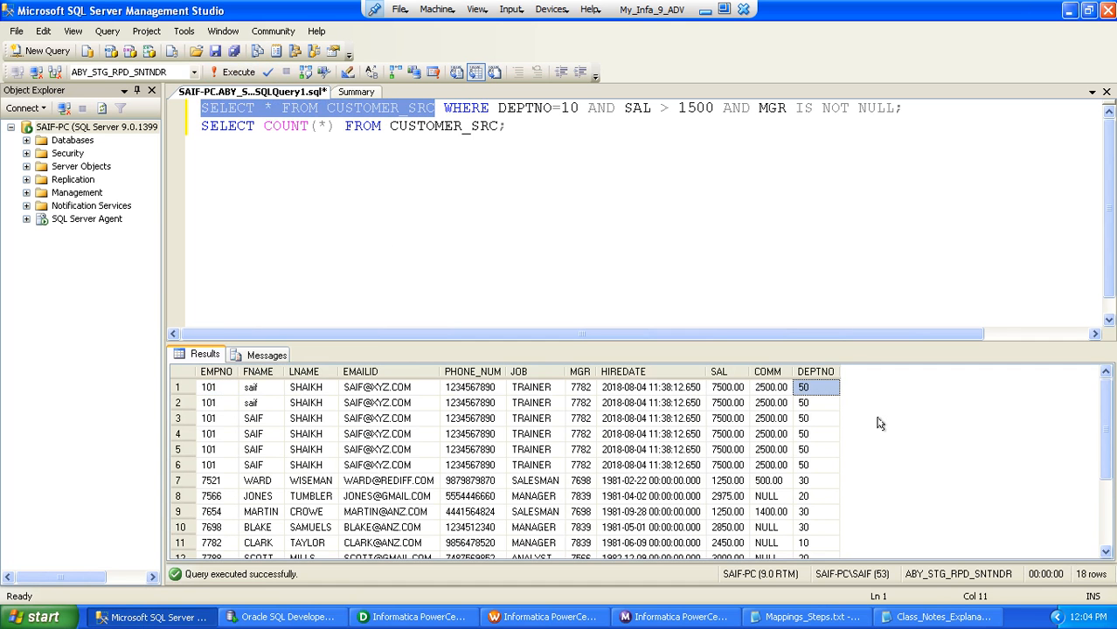
pyautogui.press('Down')
pyautogui.press('Down')
pyautogui.press('Down')
pyautogui.press('Down')
pyautogui.press('Down')
pyautogui.press('Down')
pyautogui.press('Down')
pyautogui.press('Down')
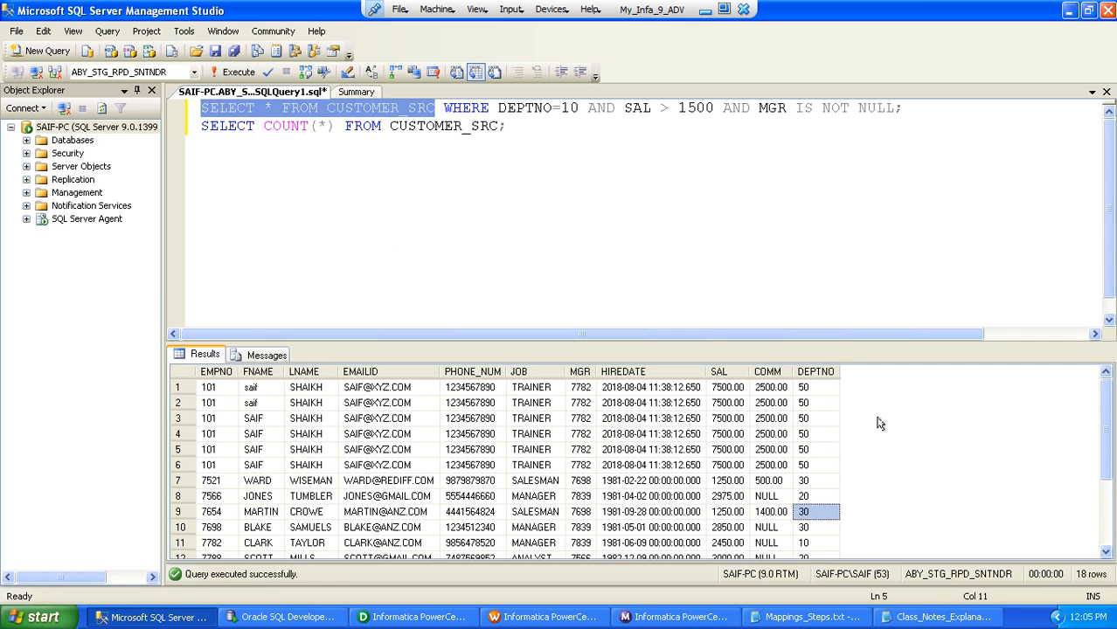
pyautogui.press('Down')
pyautogui.press('Down')
pyautogui.press('Down')
pyautogui.press('Down')
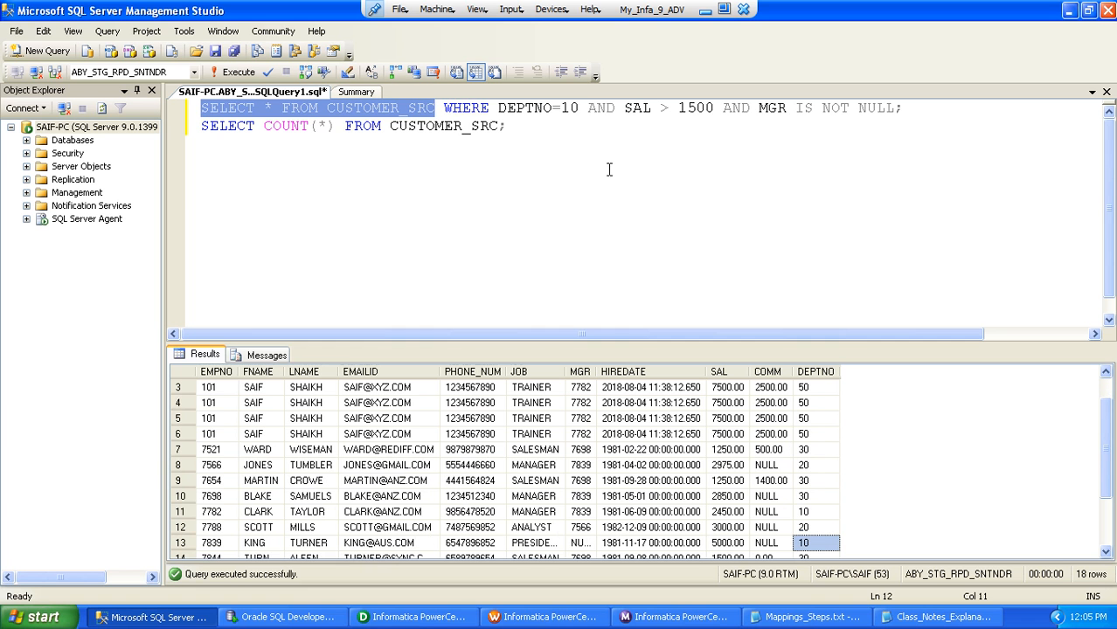
# Comment out the first CUSTOMER_SRC query, which filters on DEPTNO, SAL and MGR
pyautogui.click(446, 108)
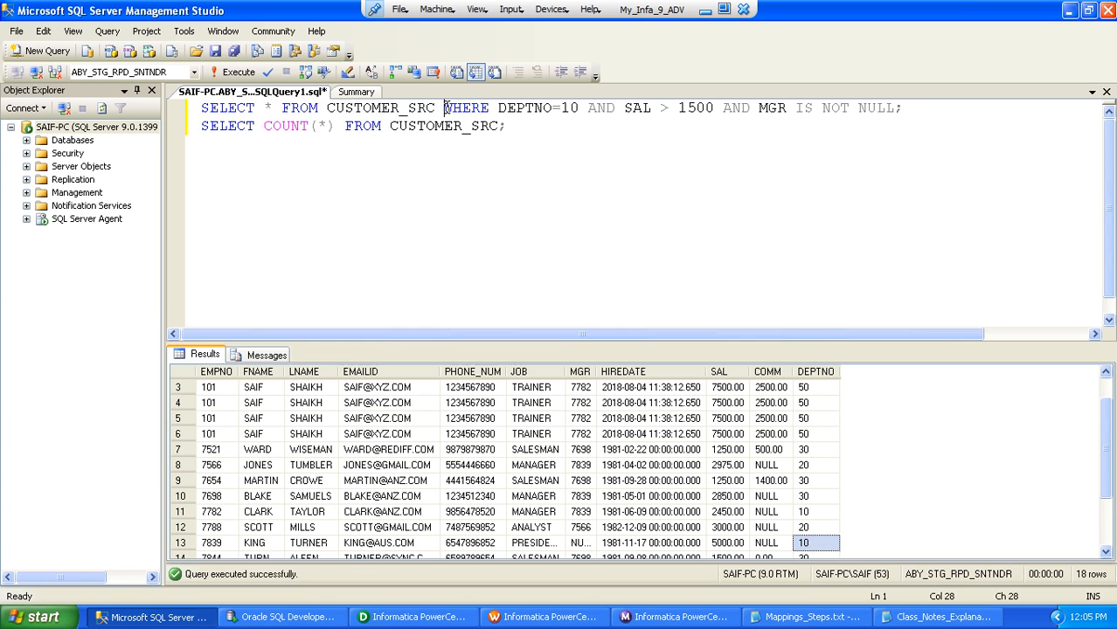
pyautogui.press('Home')
pyautogui.write('--')
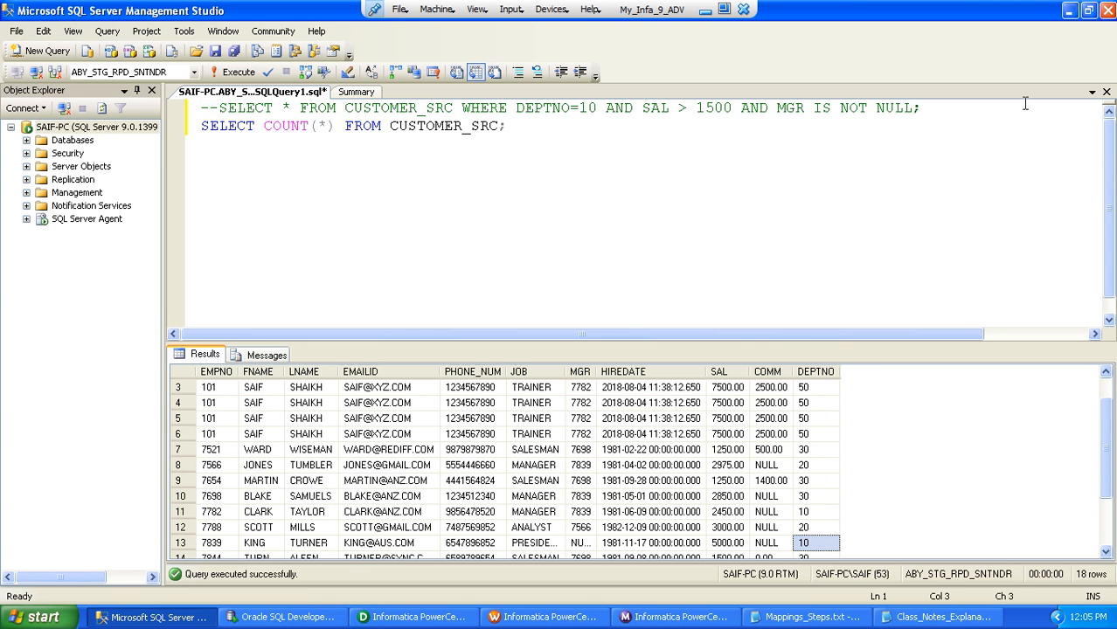
# Add the query SELECT DISTINCT DEPTNO FROM CUSTOMER_SRC; below the commented line and run it alone
pyautogui.click(951, 109)
pyautogui.press('Return')
pyautogui.write('SE')
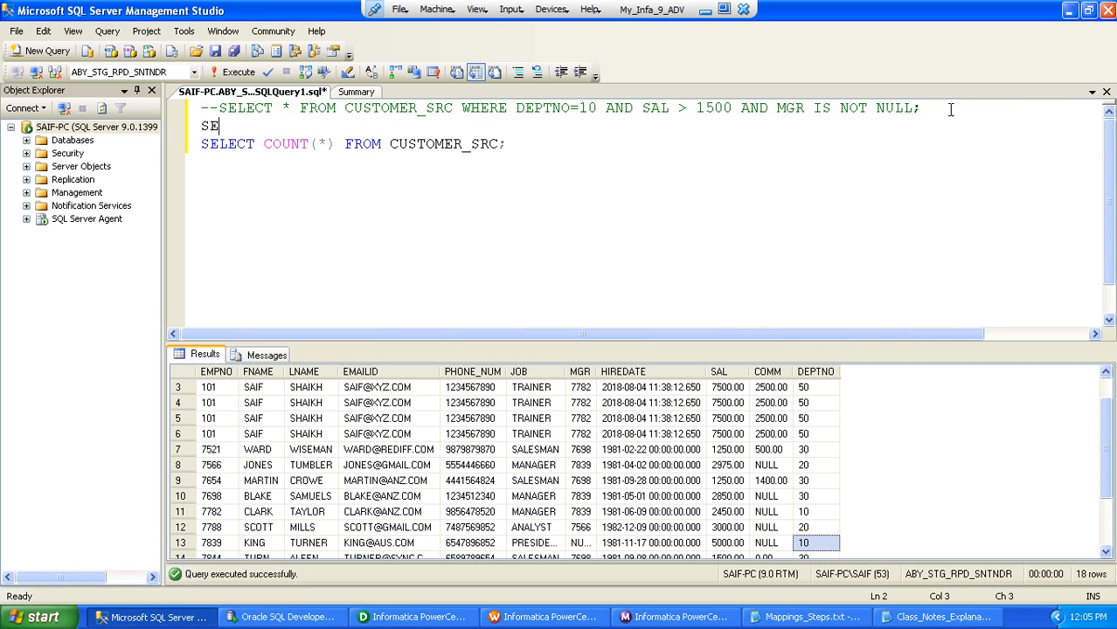
pyautogui.write('LECT DISTI')
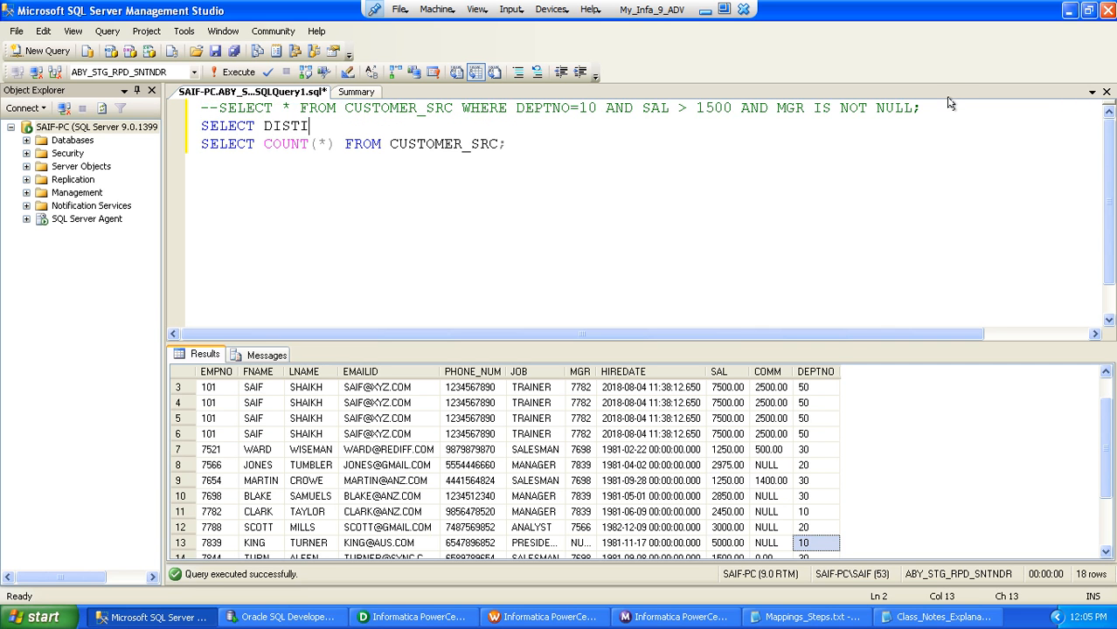
pyautogui.write('NCT DEPTNO F')
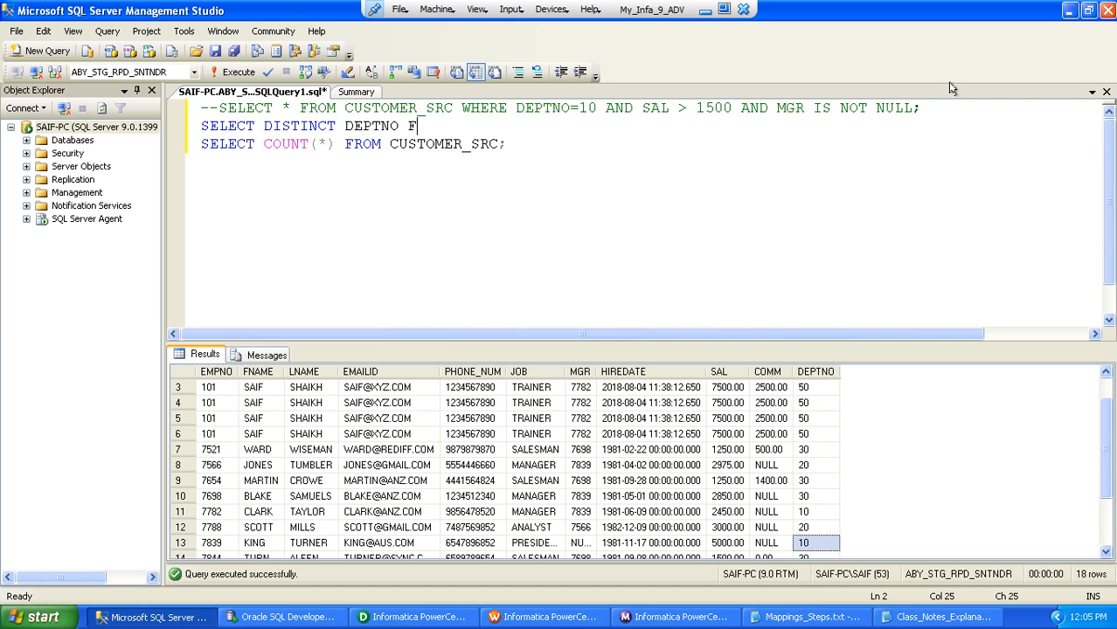
pyautogui.write('ROM CUSTOMER_S')
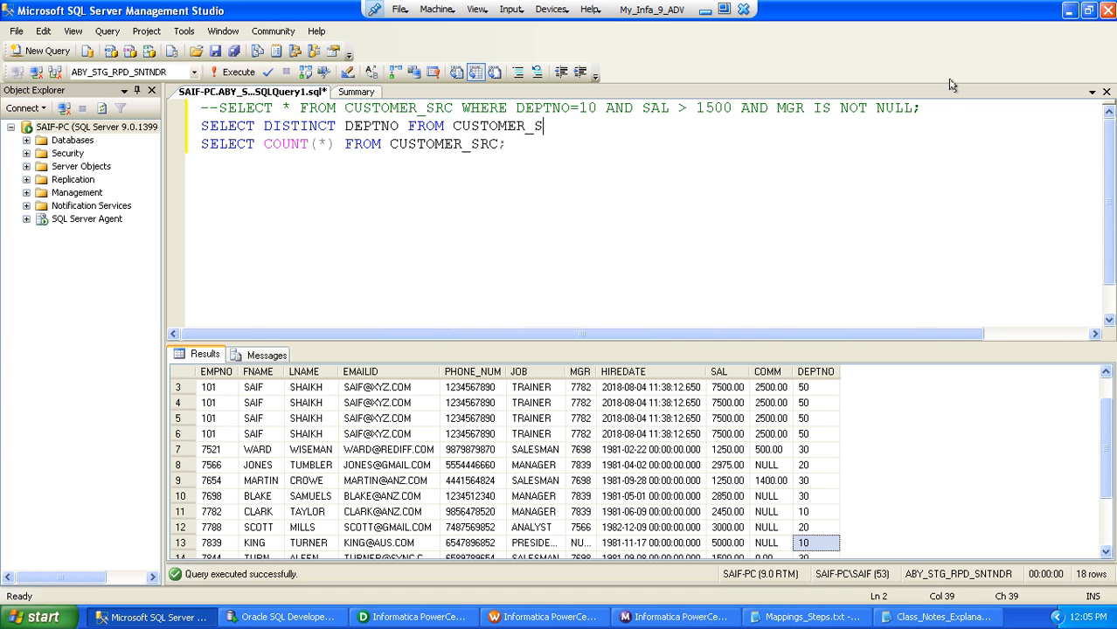
pyautogui.write('RC;')
pyautogui.hotkey('shift', 'Home')
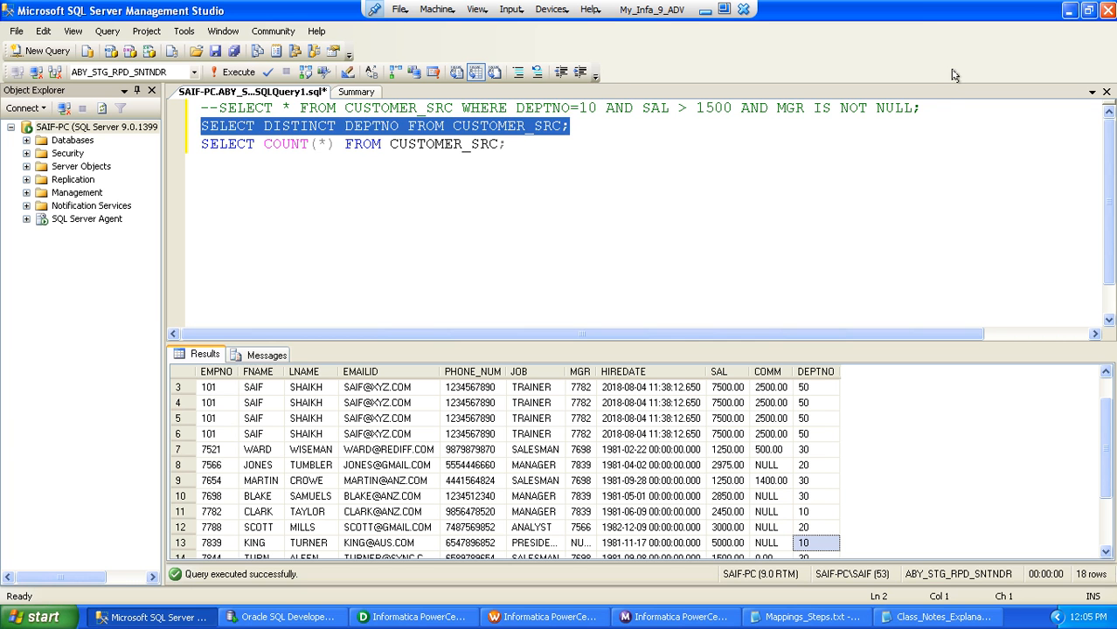
pyautogui.click(233, 72)
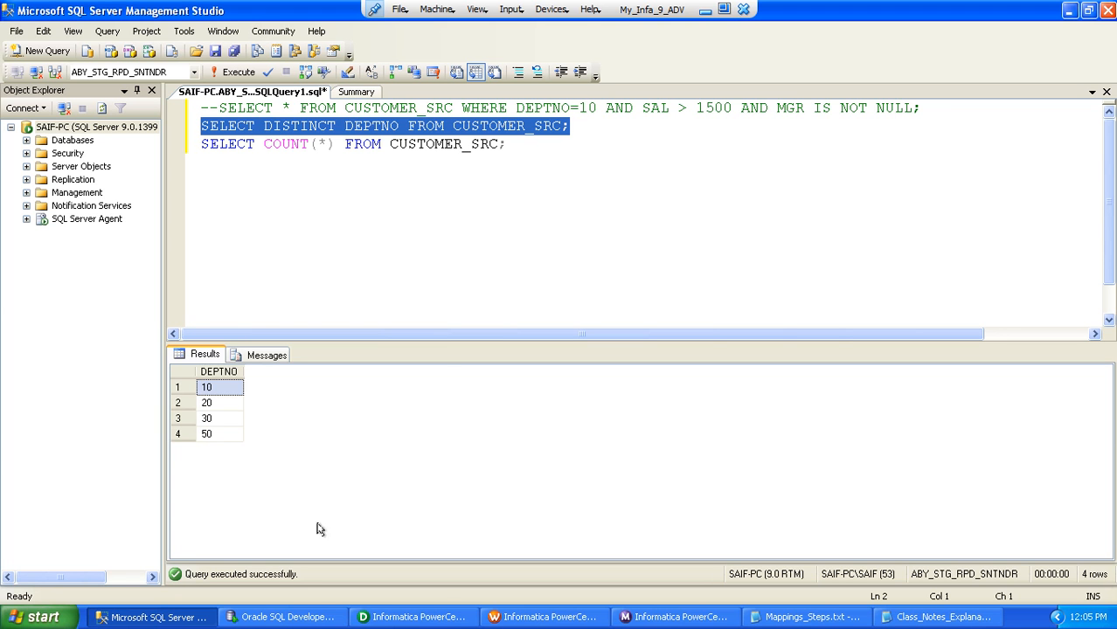
# Switch to Oracle SQL Developer, set the TAB query's TNAME filter to '%RTR%' and run it to check the router target tables
pyautogui.click(264, 616)
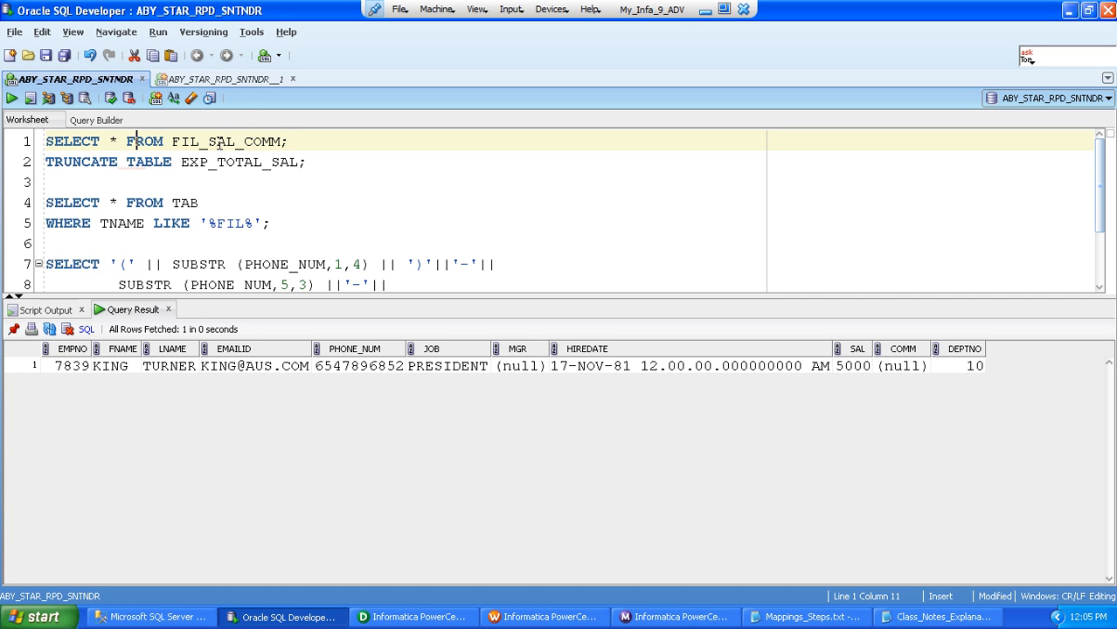
pyautogui.doubleClick(222, 141)
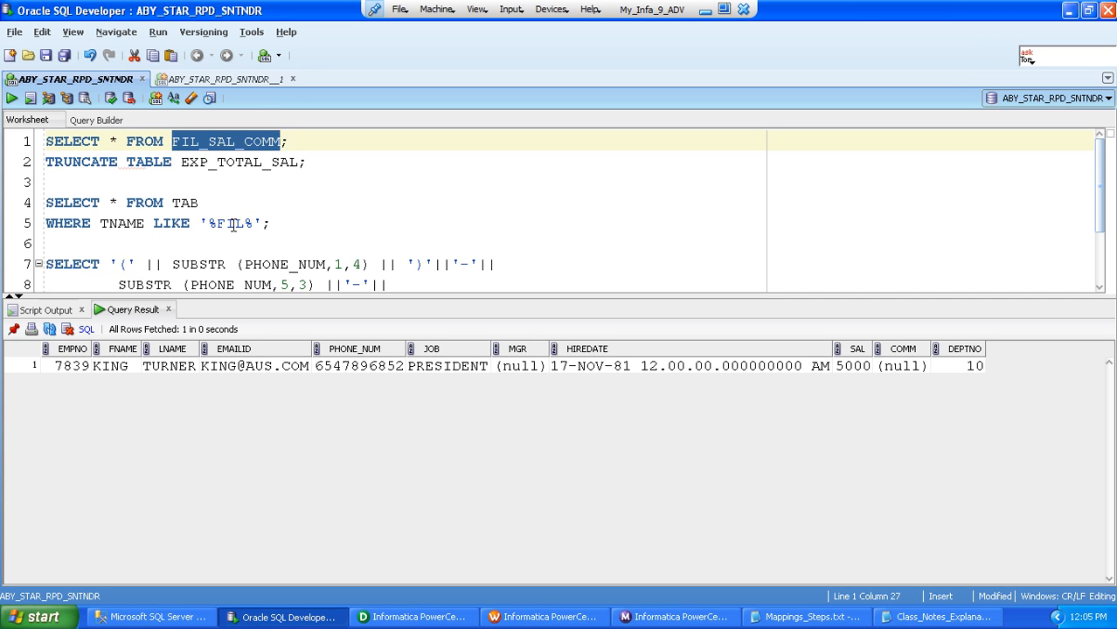
pyautogui.doubleClick(233, 225)
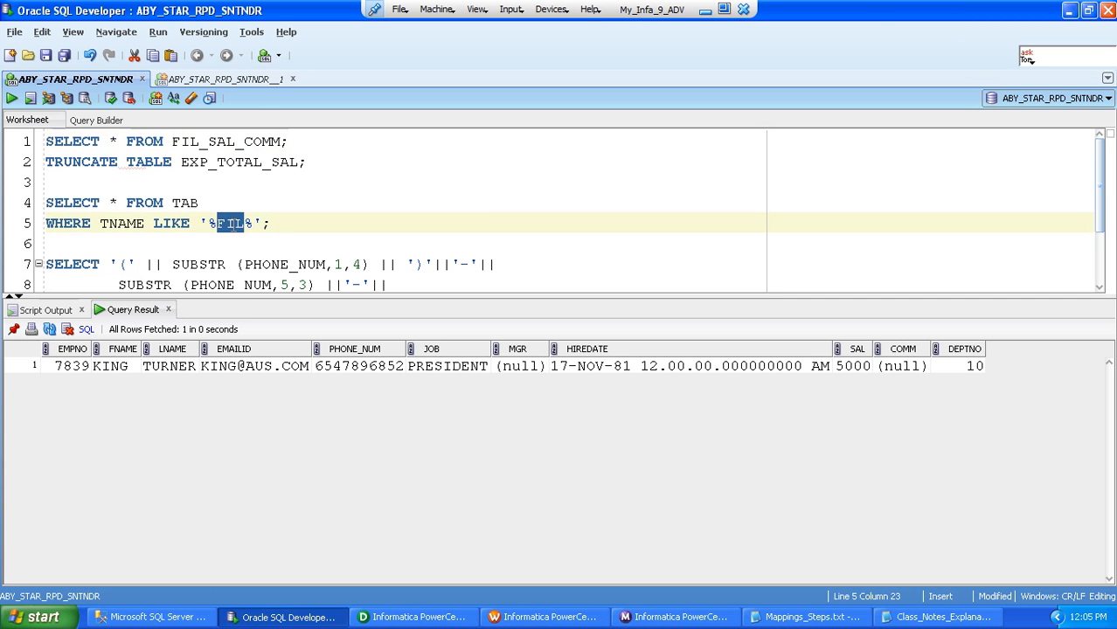
pyautogui.write('RTR')
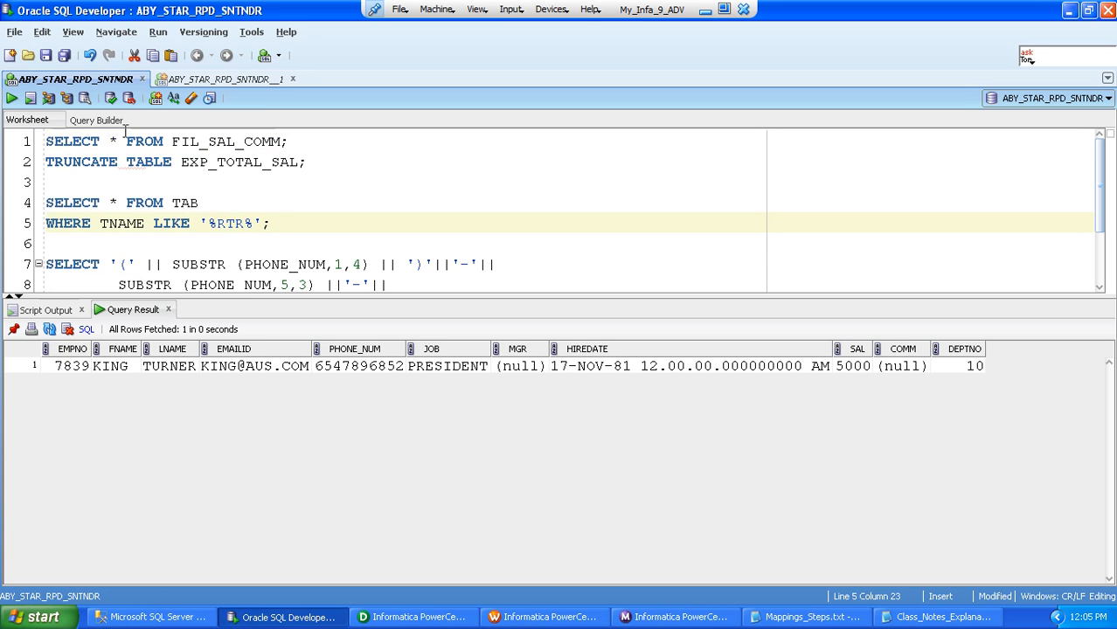
pyautogui.click(11, 99)
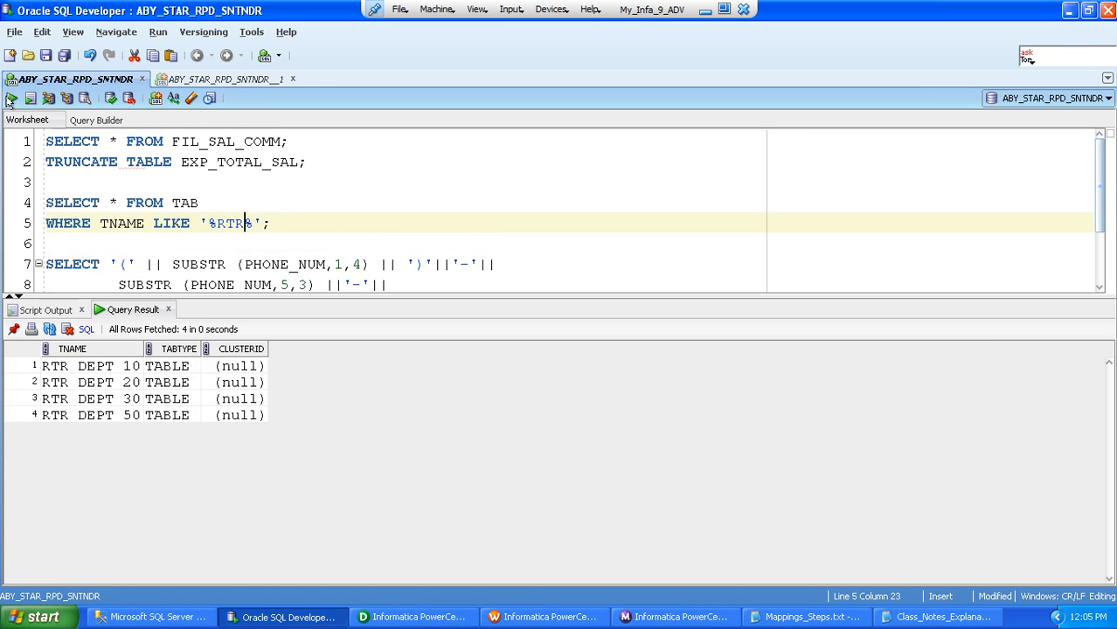
pyautogui.click(65, 378)
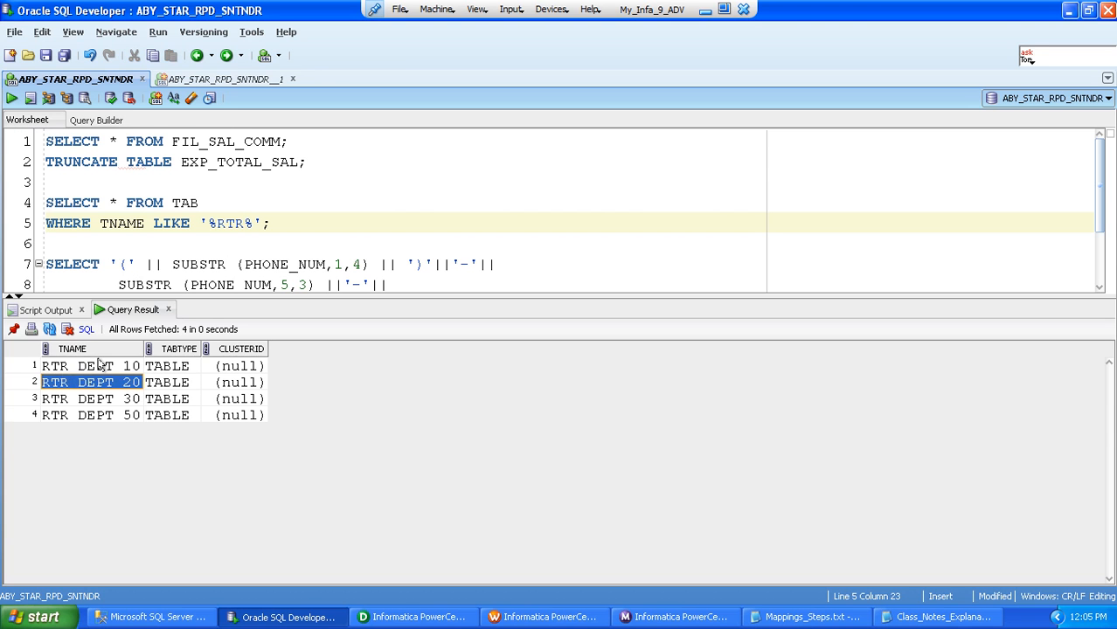
# Replace FIL_SAL_COMM with RTR_DEPT_10 as the table in the worksheet's first SELECT query
pyautogui.click(100, 366)
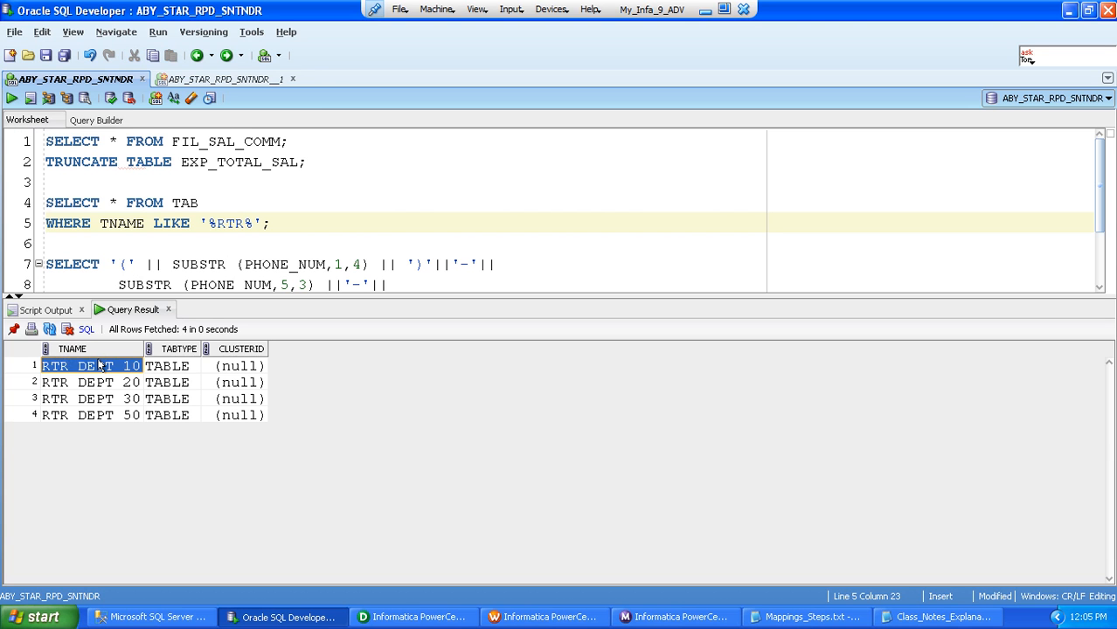
pyautogui.doubleClick(221, 143)
pyautogui.write('RTR_DEPT_10')
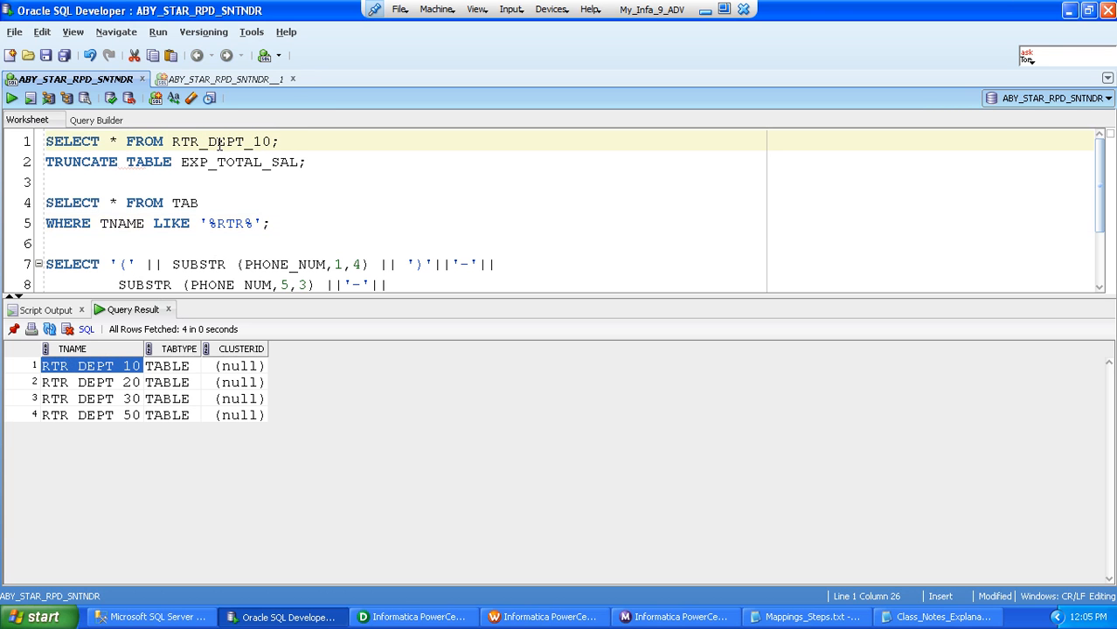
# Duplicate the RTR_DEPT_10 query on the line below and change the copy to select from RTR_DEPT_20
pyautogui.press('Home')
pyautogui.hotkey('shift', 'End')
pyautogui.hotkey('ctrl', 'c')
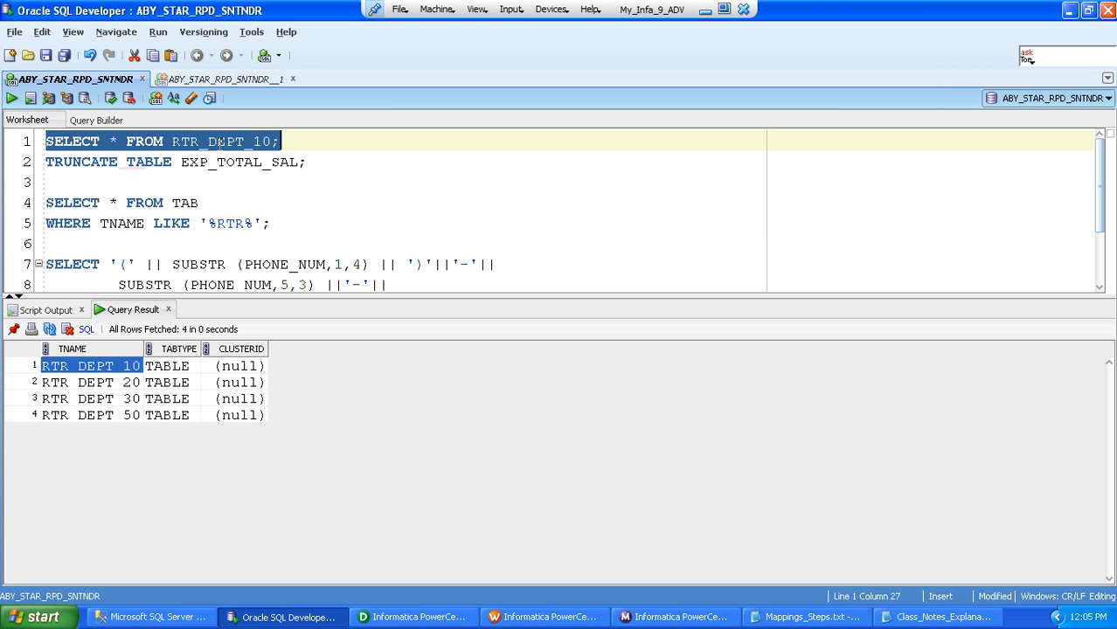
pyautogui.press('End')
pyautogui.press('Return')
pyautogui.hotkey('ctrl', 'v')
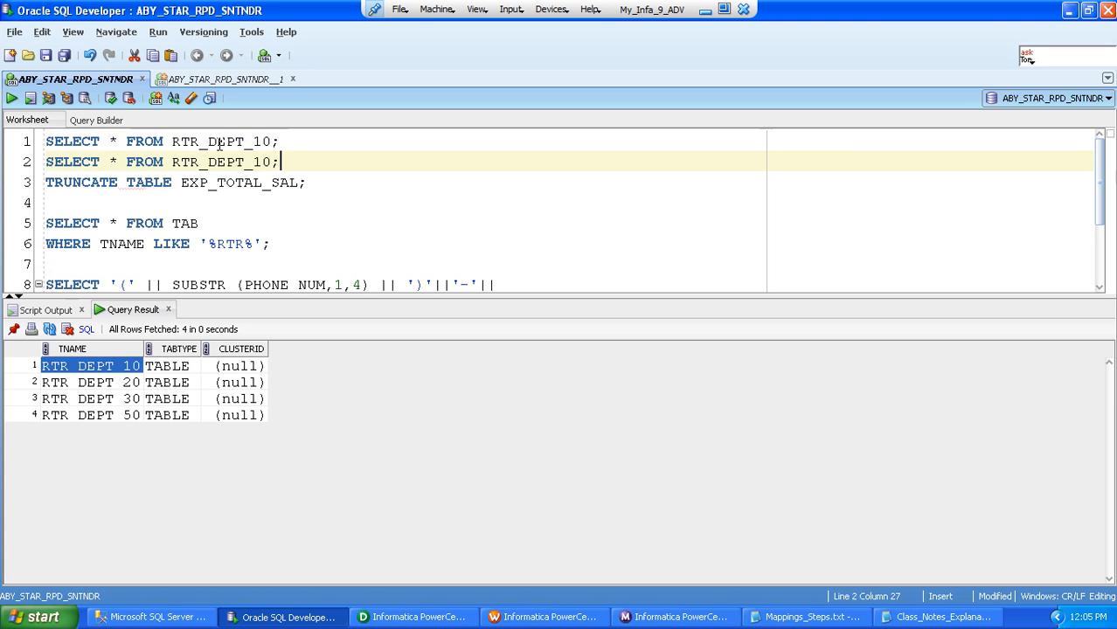
pyautogui.press('Left')
pyautogui.press('Left')
pyautogui.press('BackSpace')
pyautogui.write('2')
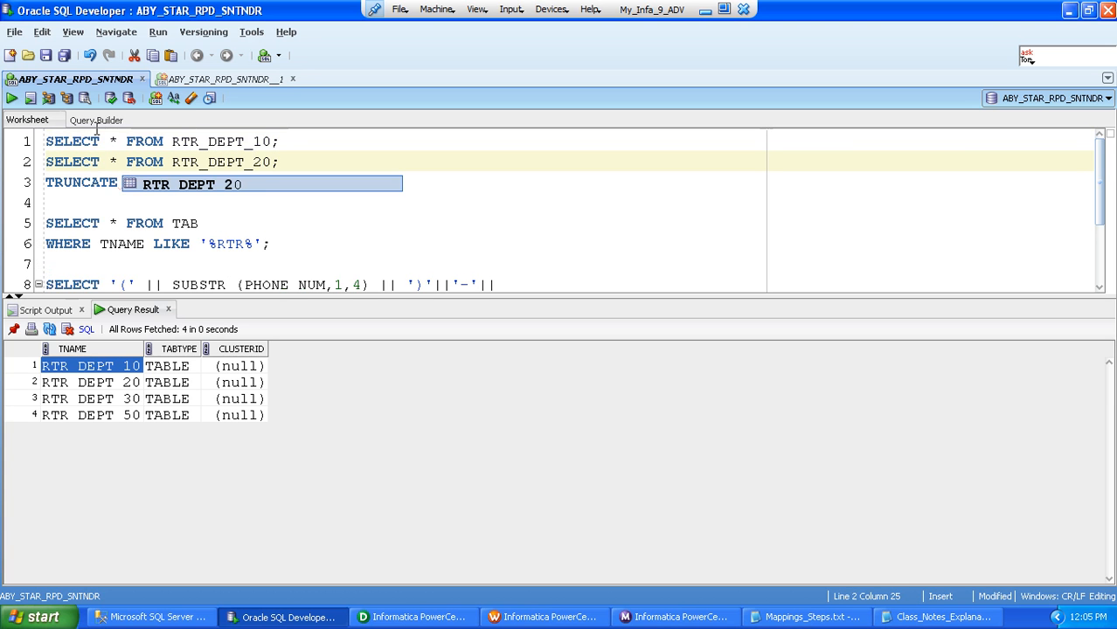
# Run the RTR_DEPT_10 query, and point the TRUNCATE TABLE statement at RTR_DEPT_10 and execute it
pyautogui.click(154, 140)
pyautogui.click(12, 99)
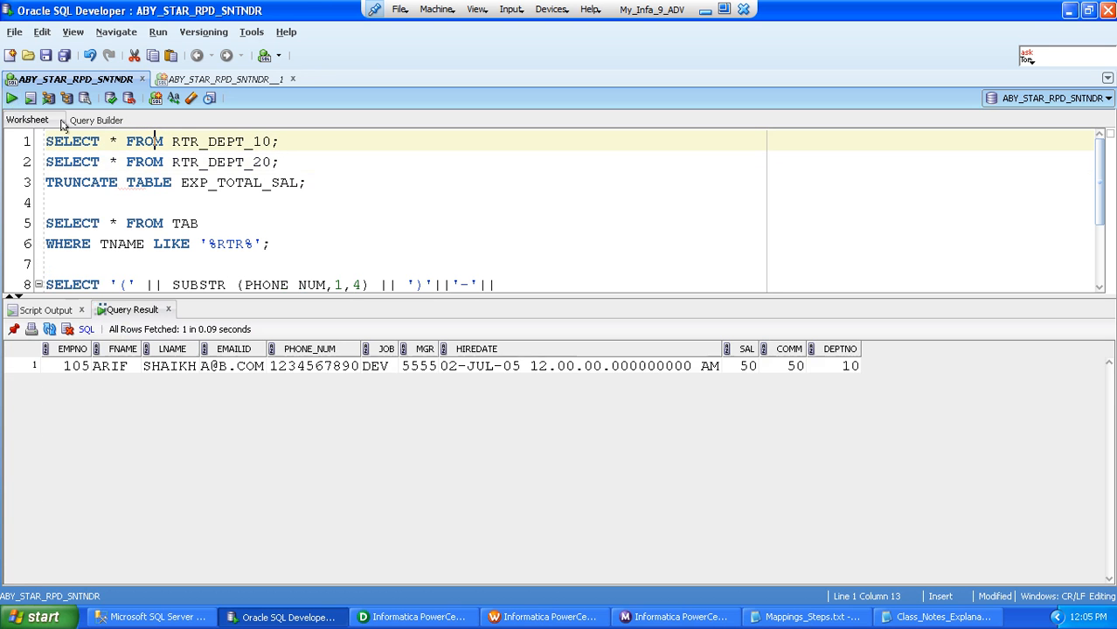
pyautogui.doubleClick(192, 146)
pyautogui.hotkey('ctrl', 'c')
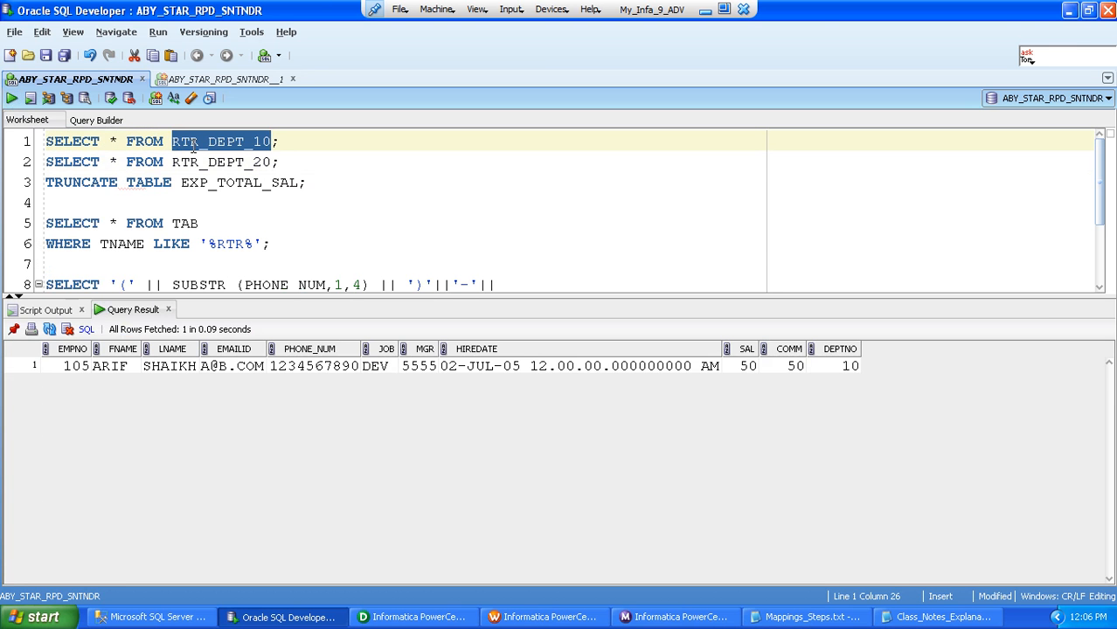
pyautogui.press('Right')
pyautogui.doubleClick(245, 181)
pyautogui.hotkey('ctrl', 'v')
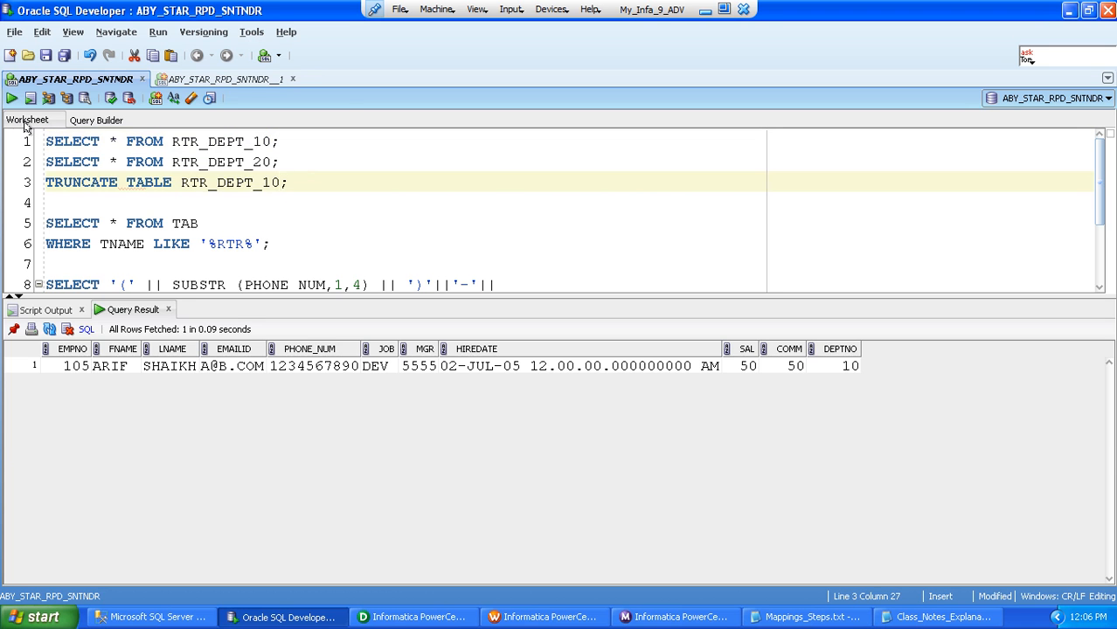
pyautogui.click(11, 100)
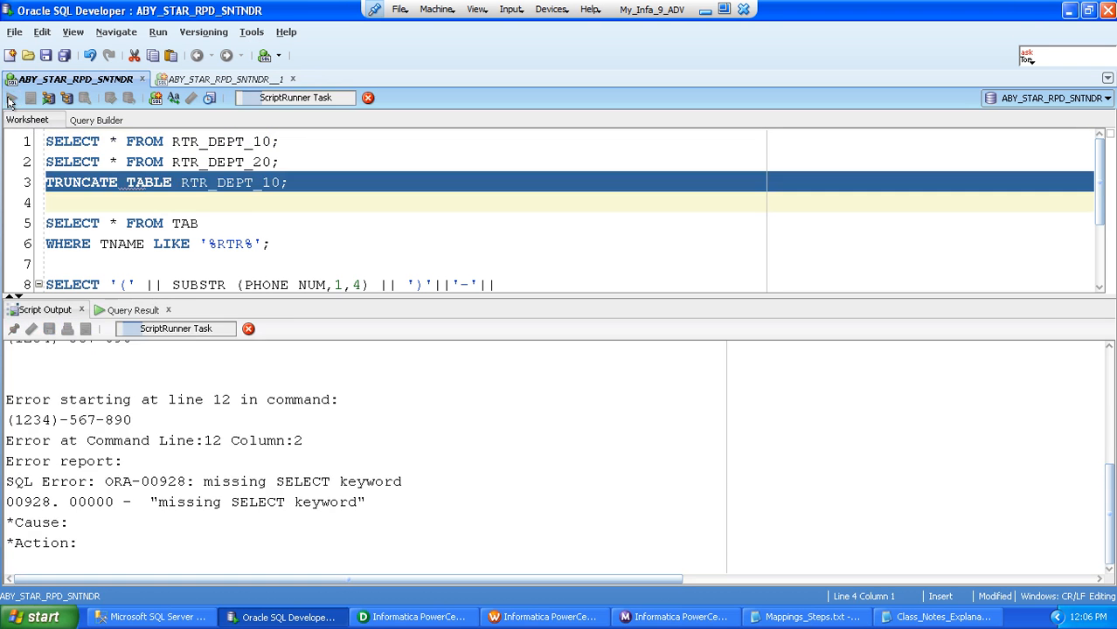
# Truncate RTR_DEPT_20, RTR_DEPT_30 and RTR_DEPT_50 by changing the department number in the TRUNCATE statement and executing it each time
pyautogui.click(263, 182)
pyautogui.write('2')
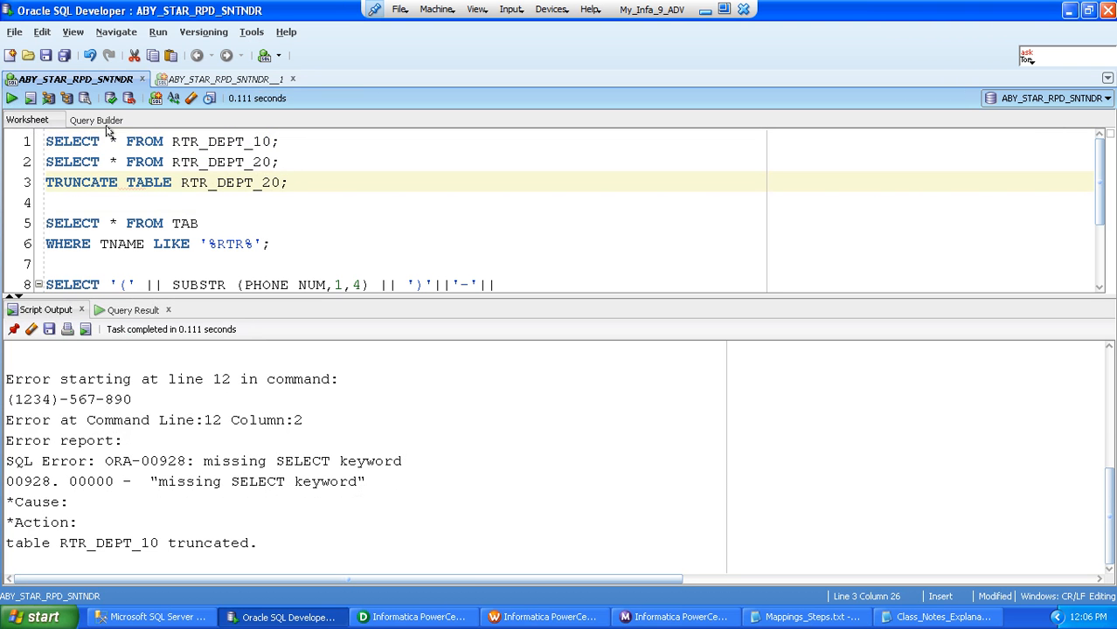
pyautogui.click(10, 100)
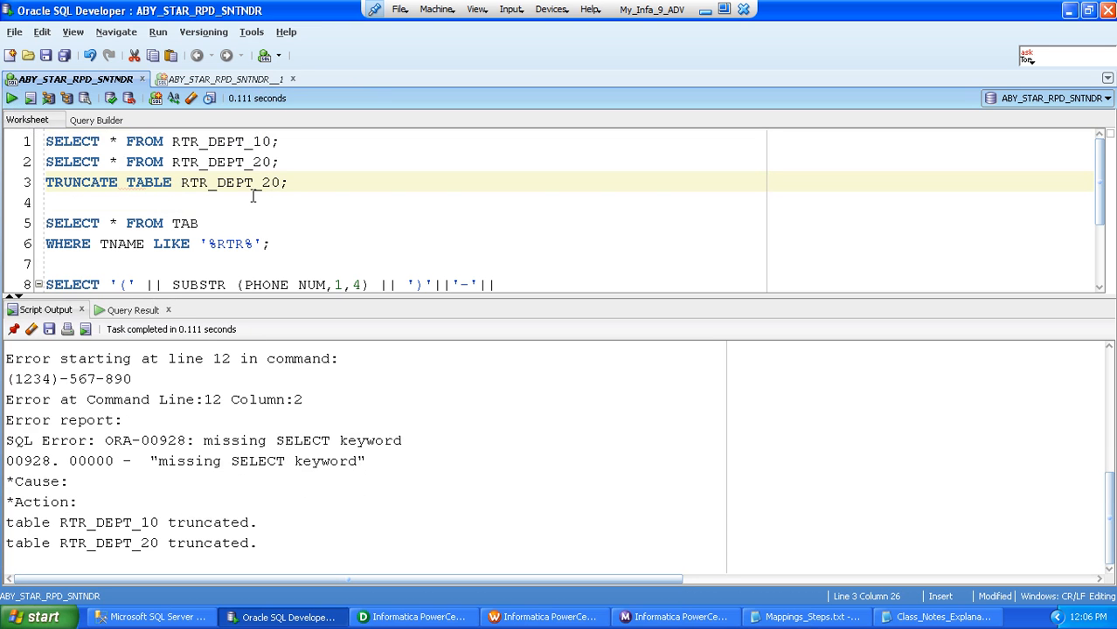
pyautogui.press('BackSpace')
pyautogui.write('3')
pyautogui.click(10, 98)
pyautogui.press('BackSpace')
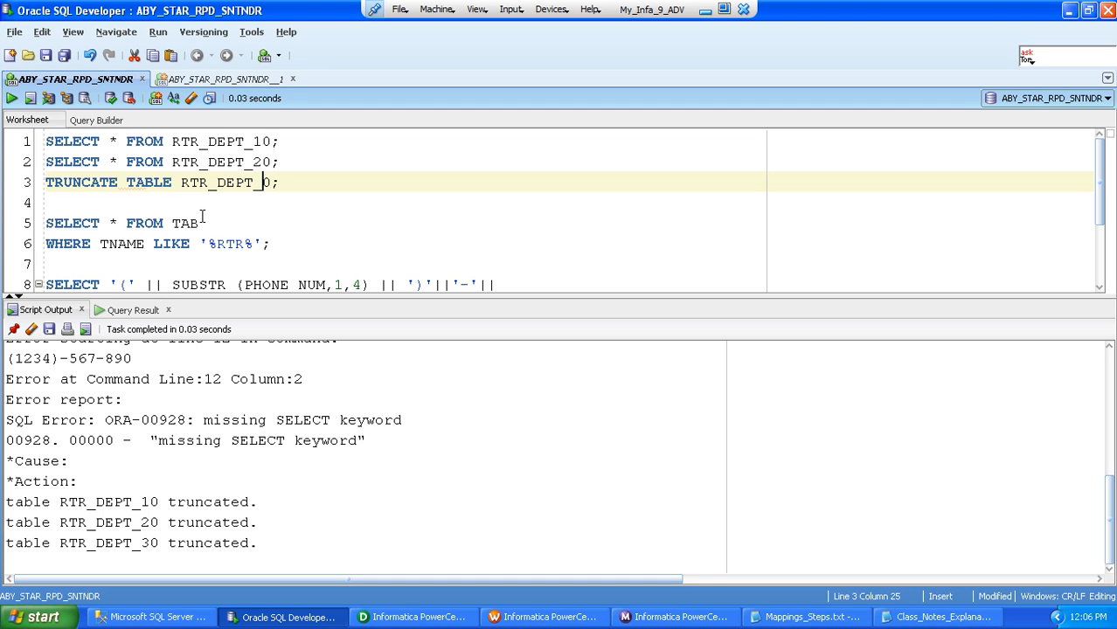
pyautogui.write('5')
pyautogui.click(12, 97)
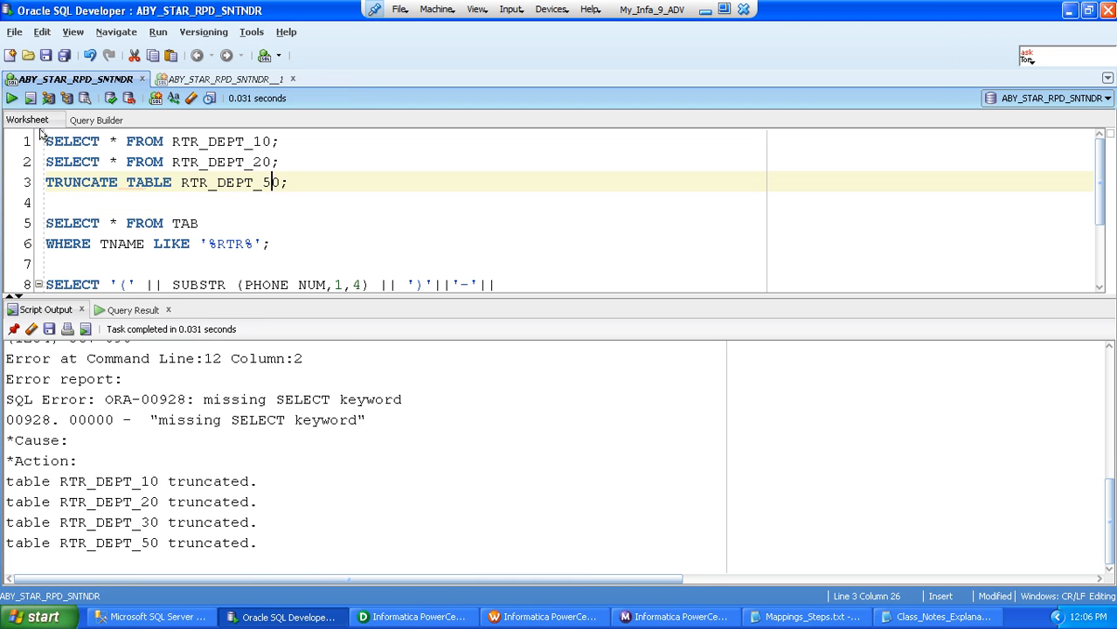
# Clear the script output and rerun the RTR_DEPT_10 query to check the table's rows
pyautogui.click(31, 328)
pyautogui.click(91, 138)
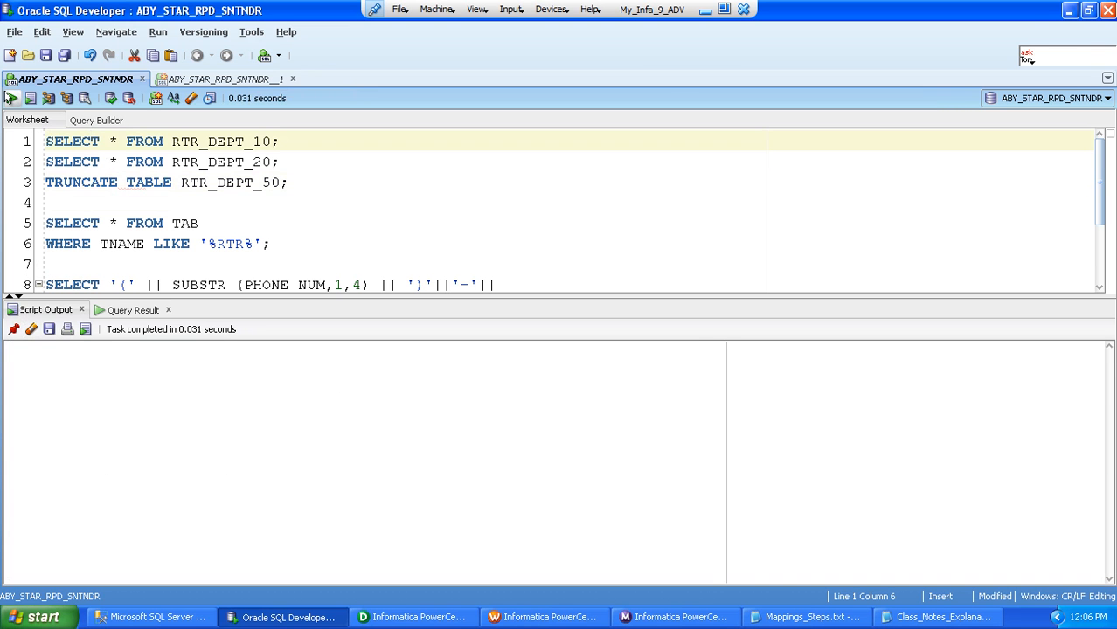
pyautogui.click(9, 98)
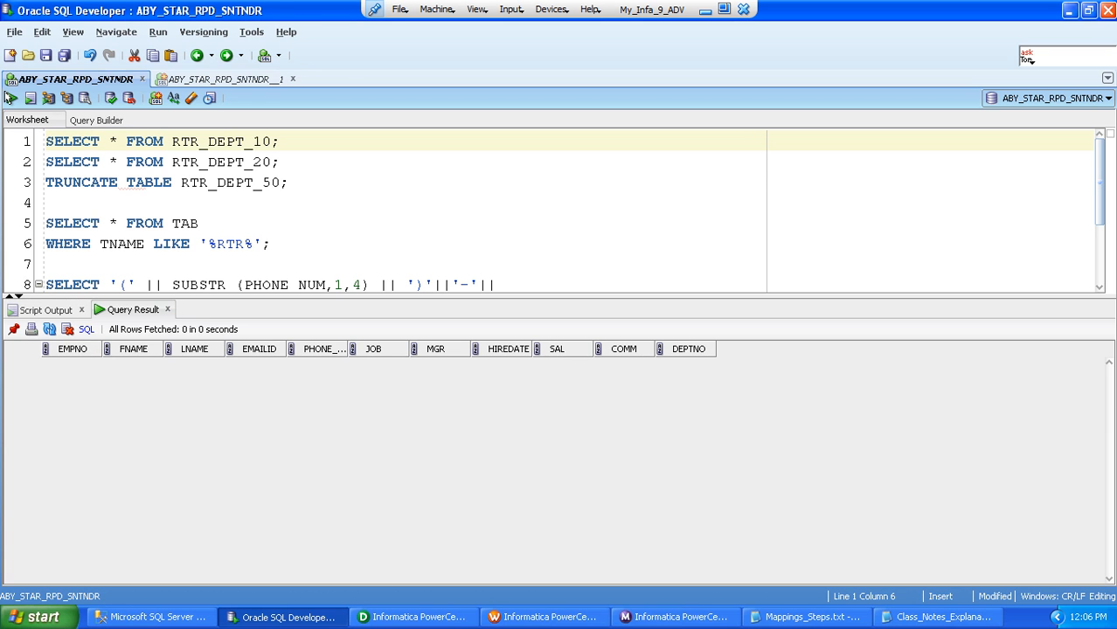
# Switch to Informatica PowerCenter Designer, clear the Source Analyzer workspace and select the CUSTOMER_SRC source in the Mujahid folder
pyautogui.click(398, 617)
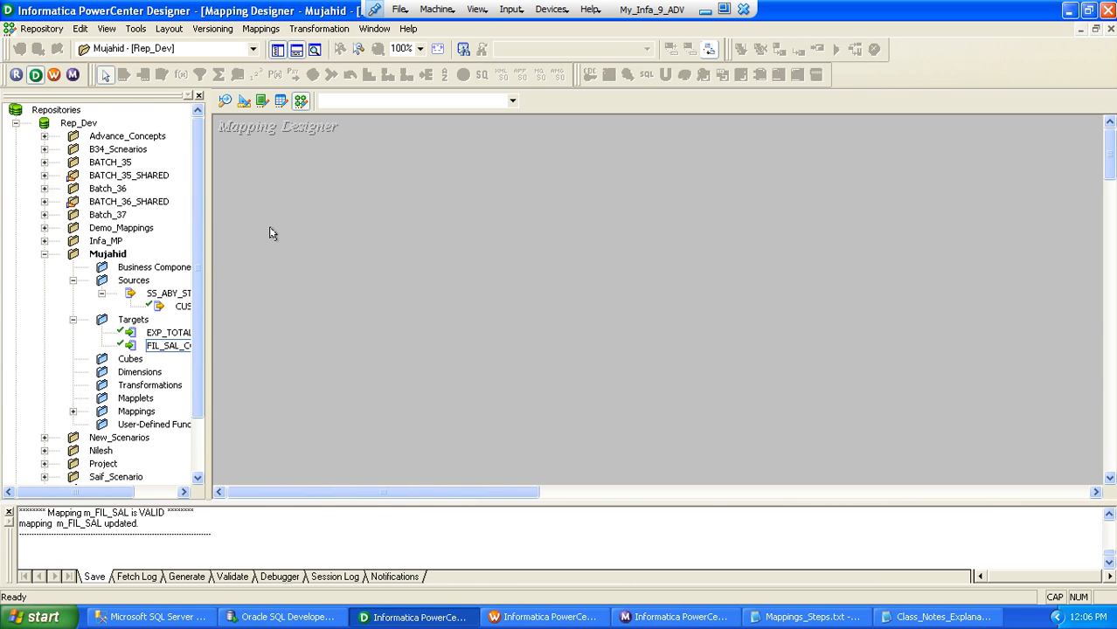
pyautogui.moveTo(62, 496); pyautogui.dragTo(103, 498)
pyautogui.click(226, 101)
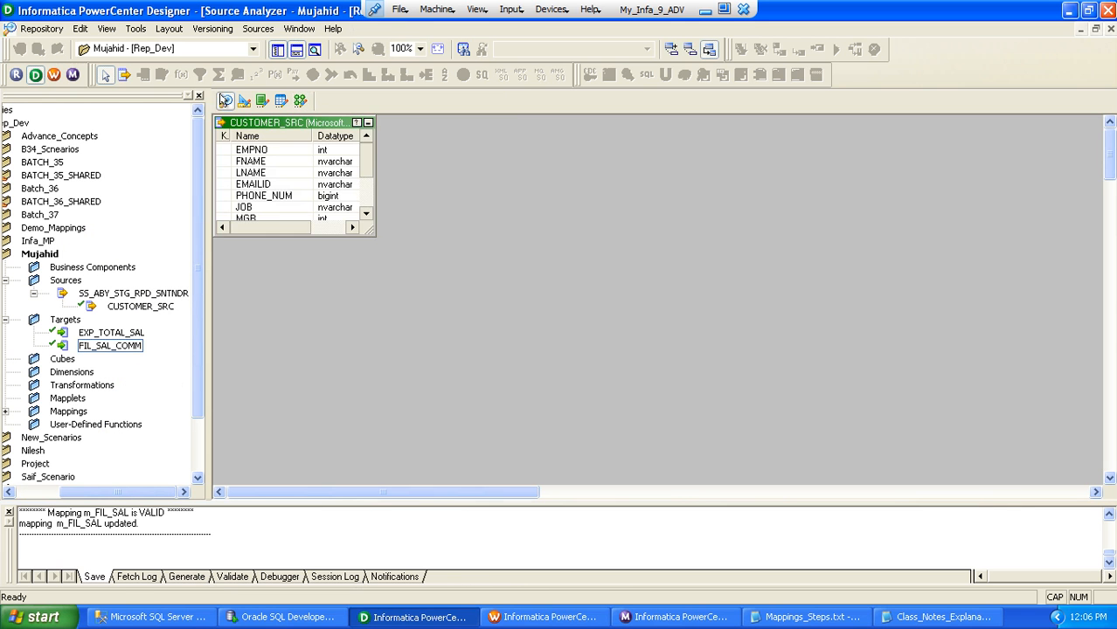
pyautogui.rightClick(429, 145)
pyautogui.click(472, 165)
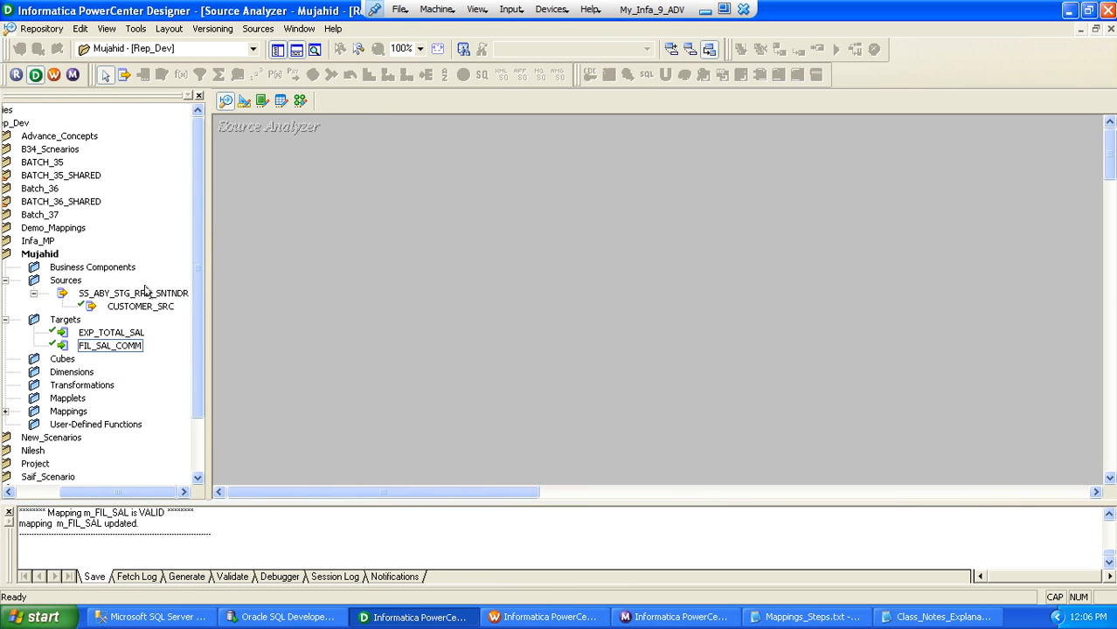
pyautogui.click(117, 308)
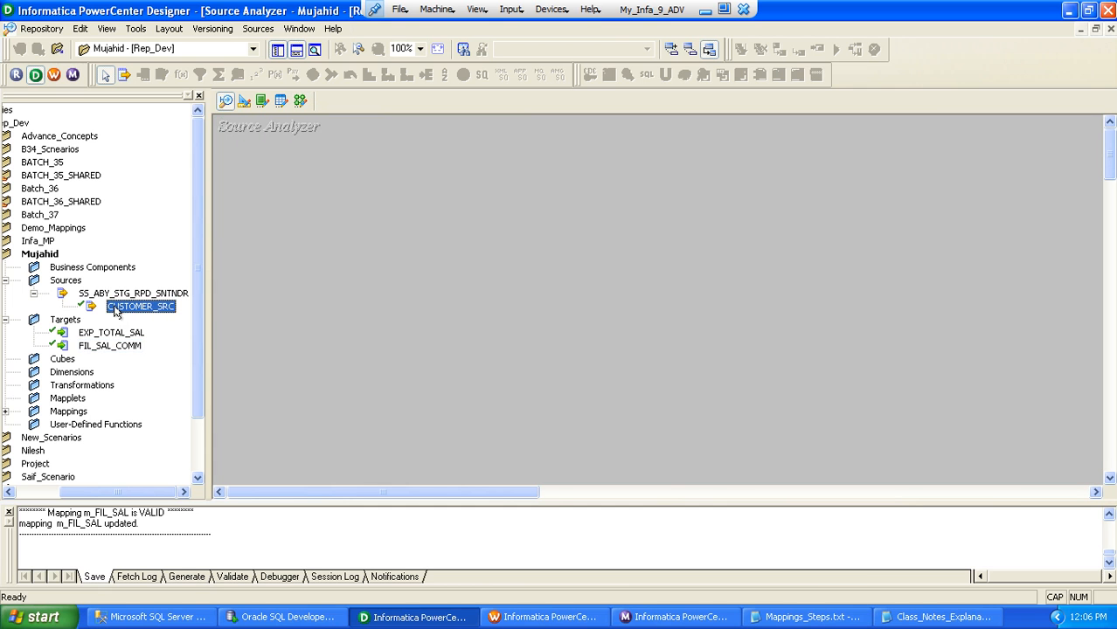
# Check the notes in Mappings_Steps.txt and return to PowerCenter Designer
pyautogui.click(805, 616)
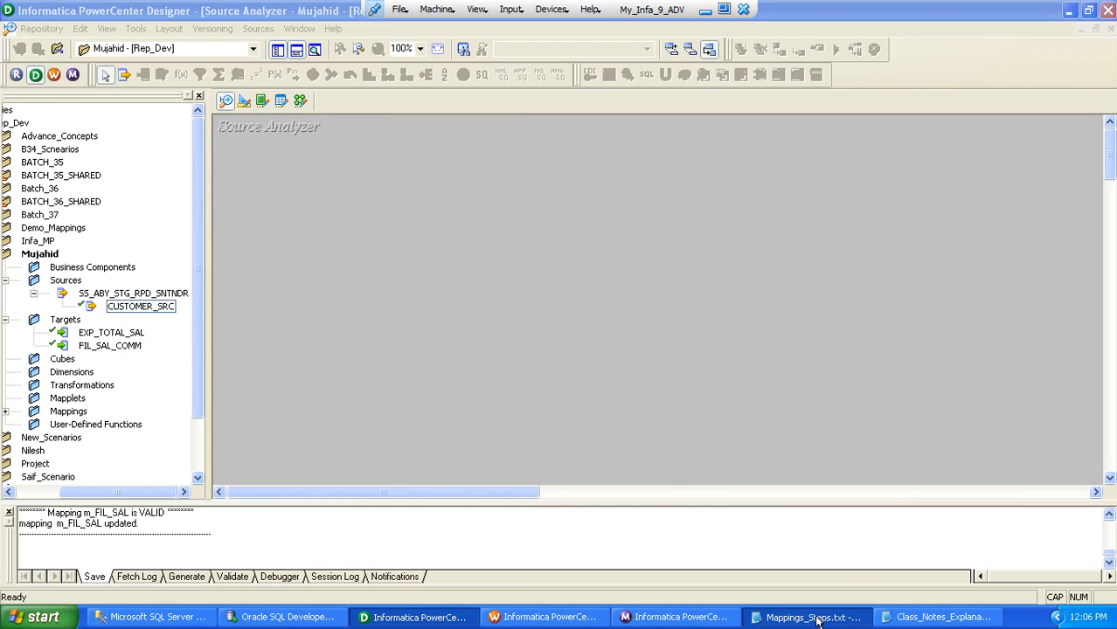
pyautogui.moveTo(34, 66); pyautogui.dragTo(398, 65)
pyautogui.hotkey('alt', 'Tab')
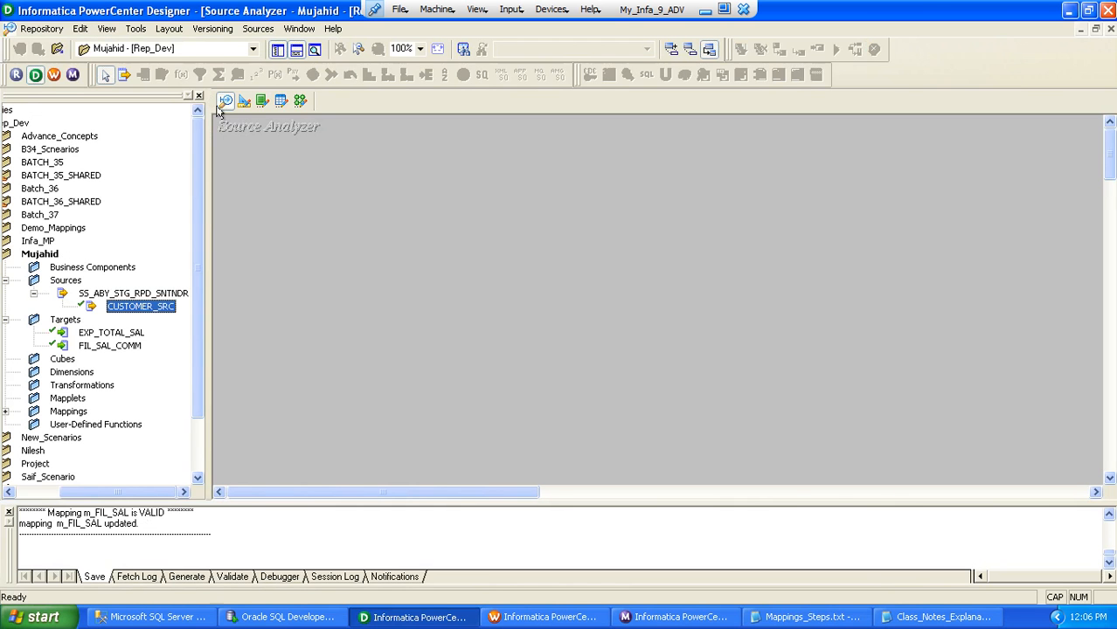
# Open the Target Designer, clear its workspace and select the FIL_SAL_COMM target in the Mujahid folder
pyautogui.click(245, 103)
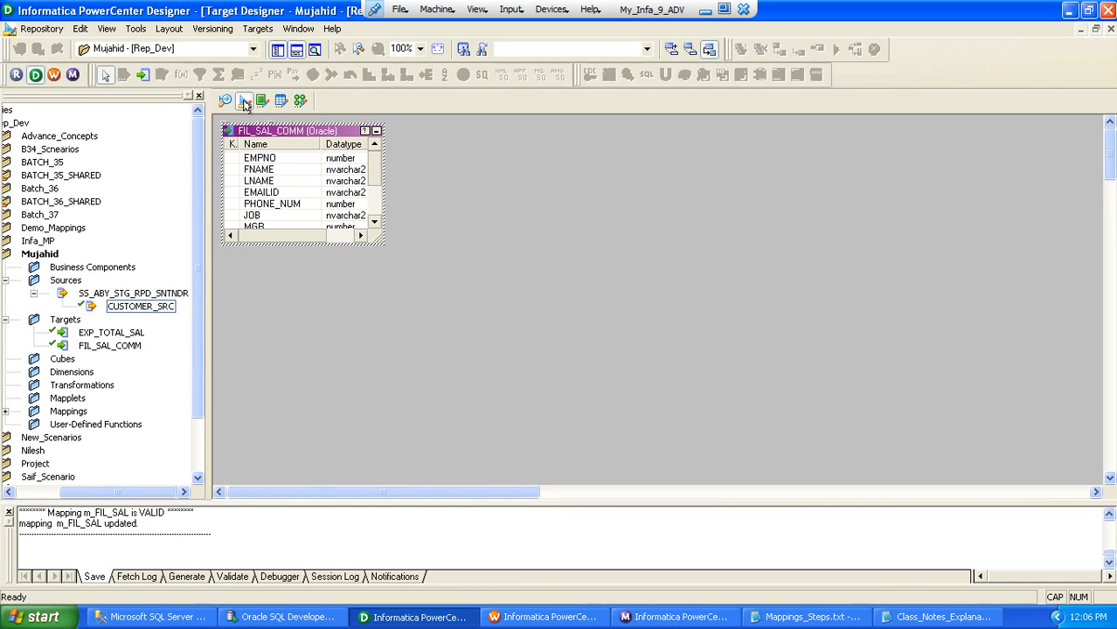
pyautogui.rightClick(539, 159)
pyautogui.click(578, 185)
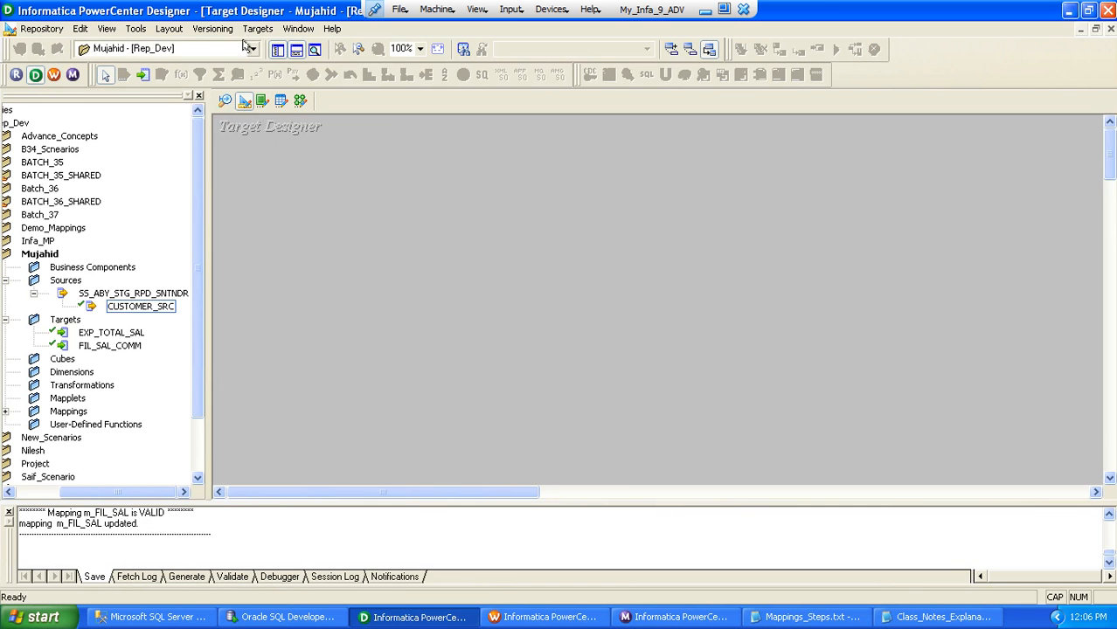
pyautogui.click(83, 350)
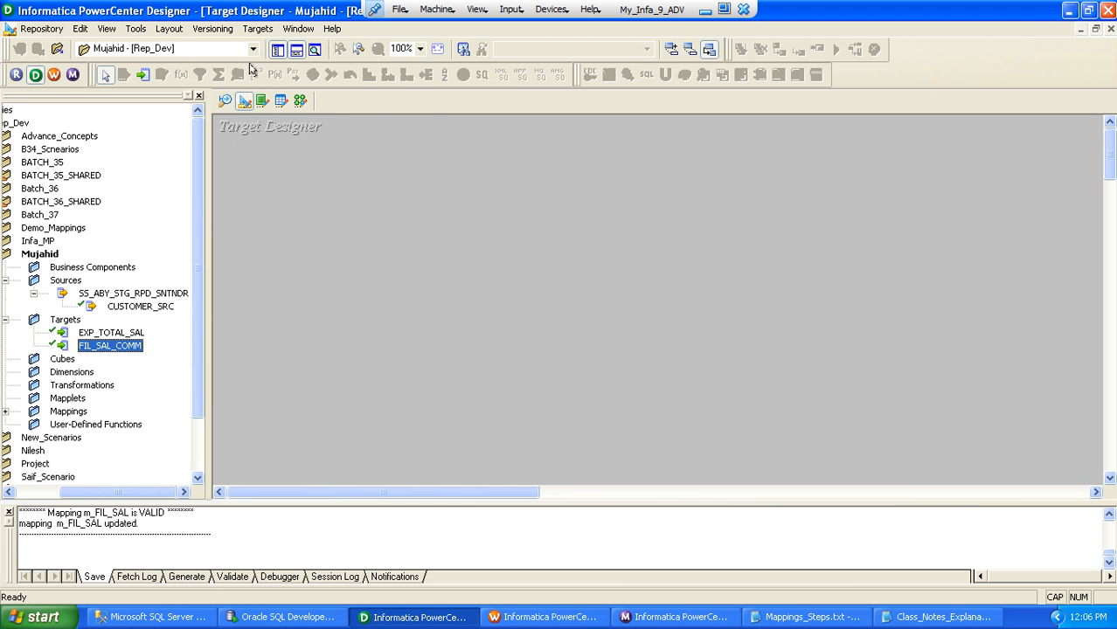
# Start importing targets from a database, connect to the ABY_STAR_RPD_STNDR data source and expand the table list of ABY_STAR_RPD_SNTNDR
pyautogui.click(260, 29)
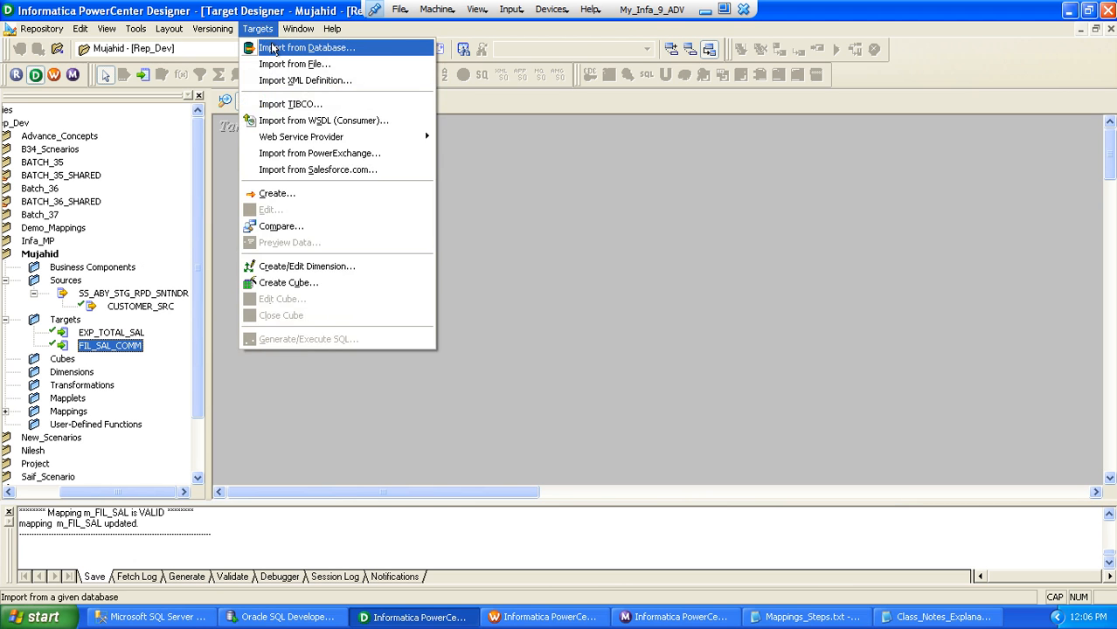
pyautogui.click(276, 48)
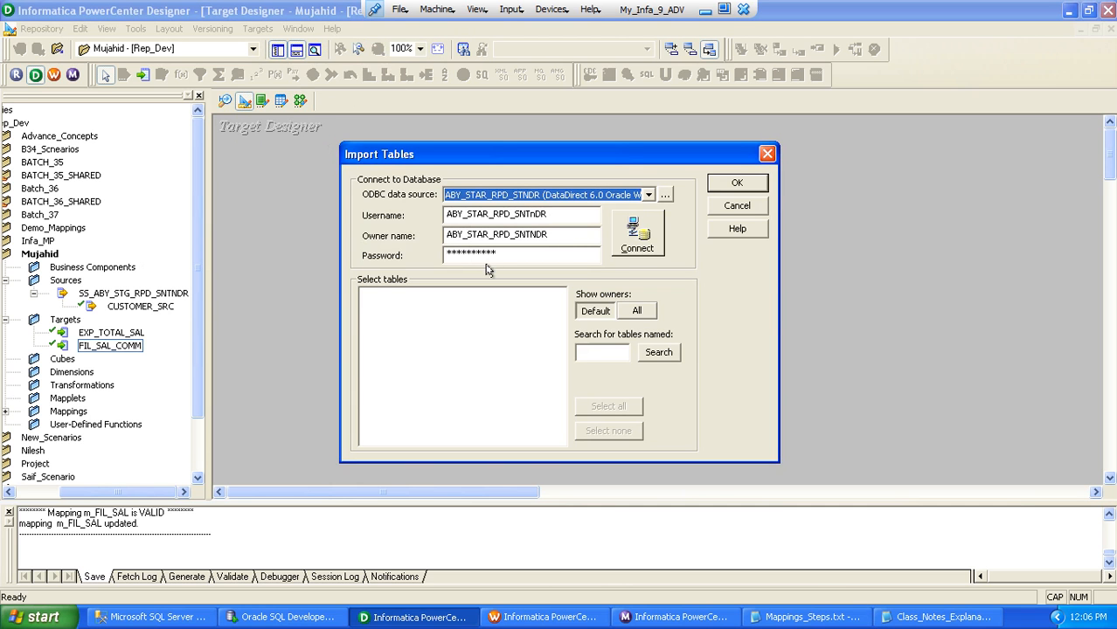
pyautogui.click(632, 245)
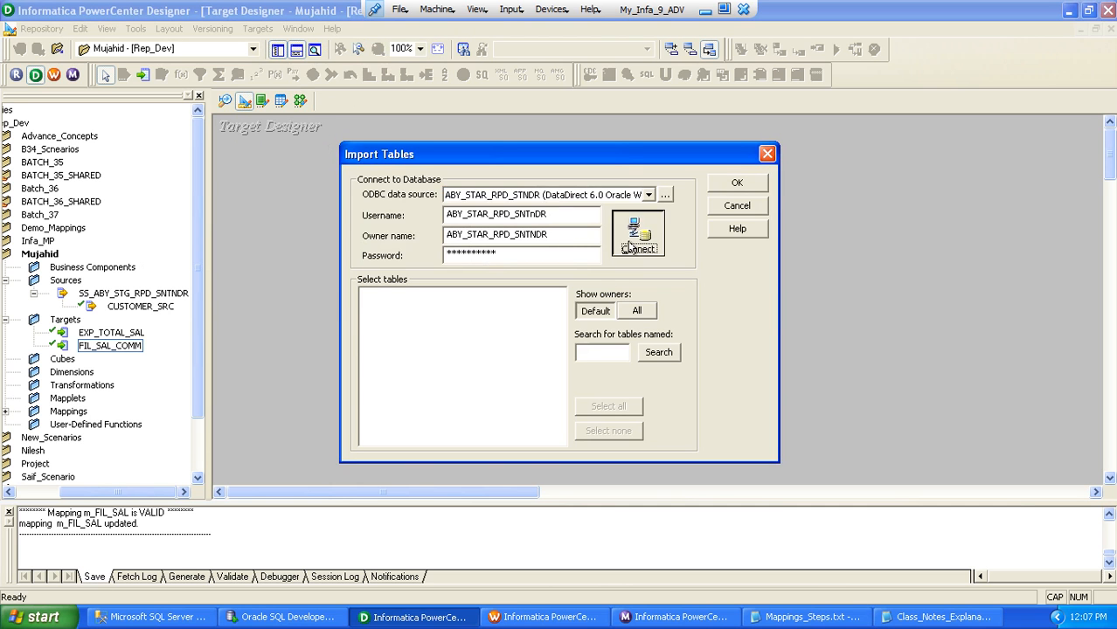
pyautogui.click(363, 300)
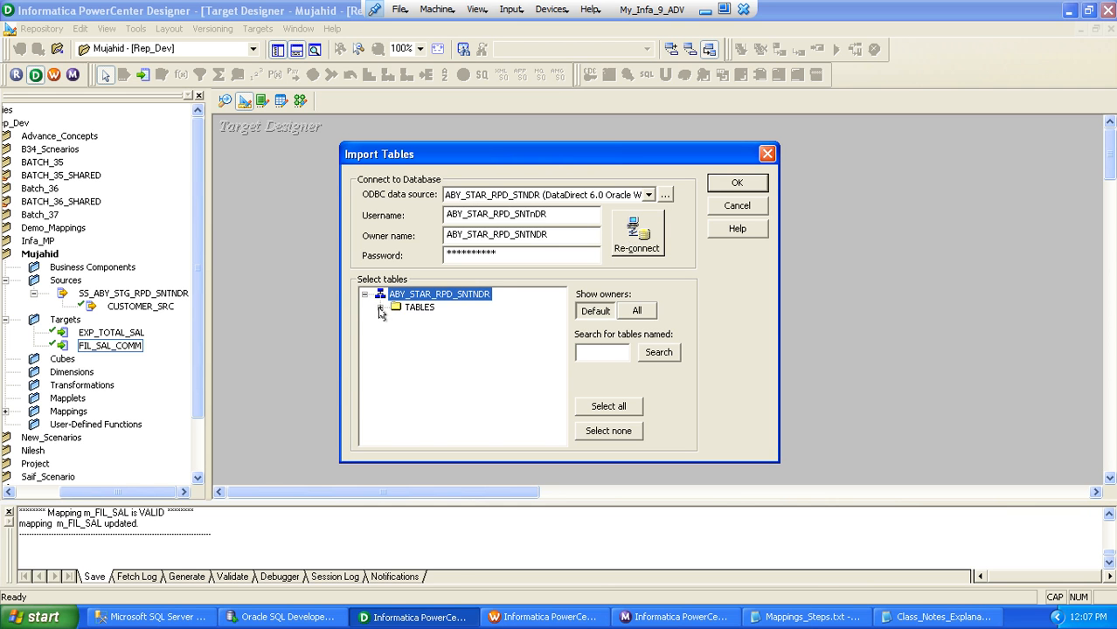
pyautogui.click(379, 308)
# Import the tables RTR_DEPT_10, RTR_DEPT_20, RTR_DEPT_30 and RTR_DEPT_50 as target definitions and clear the Target Designer workspace
pyautogui.click(419, 346)
pyautogui.press('r')
pyautogui.press('r')
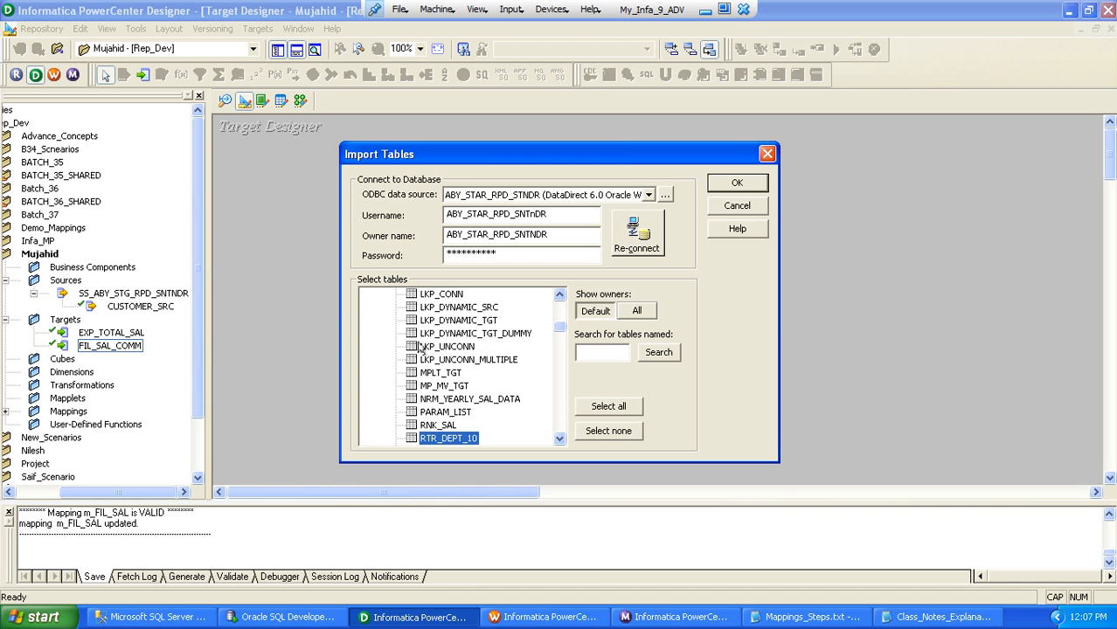
pyautogui.press('Down')
pyautogui.press('Down')
pyautogui.press('Down')
pyautogui.press('Down')
pyautogui.press('Down')
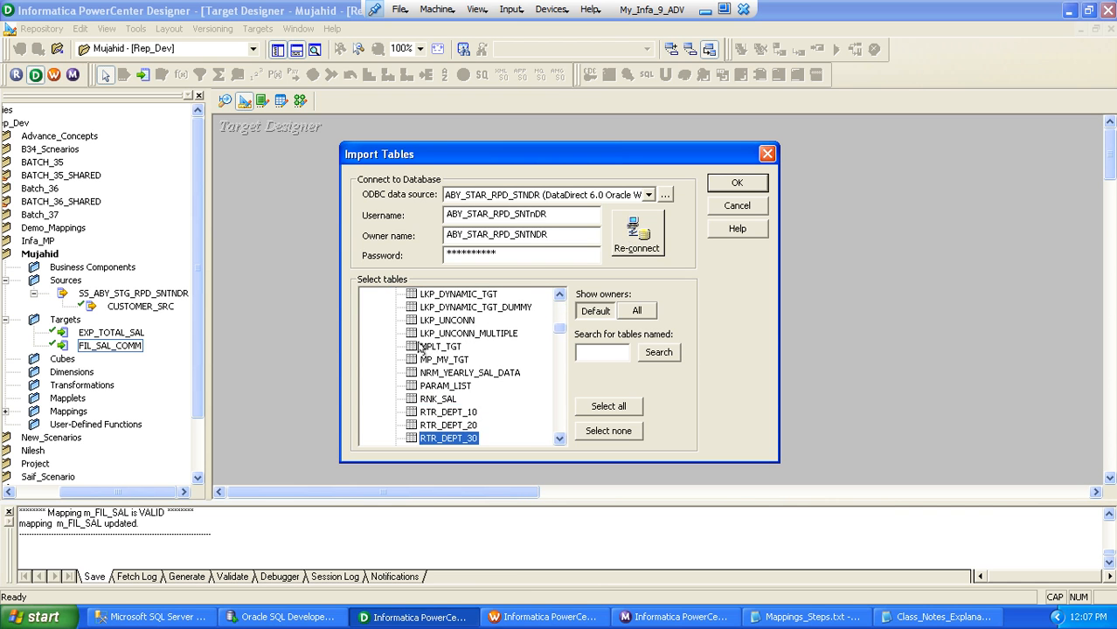
pyautogui.press('Up')
pyautogui.press('Up')
pyautogui.press('Up')
pyautogui.press('Up')
pyautogui.press('Up')
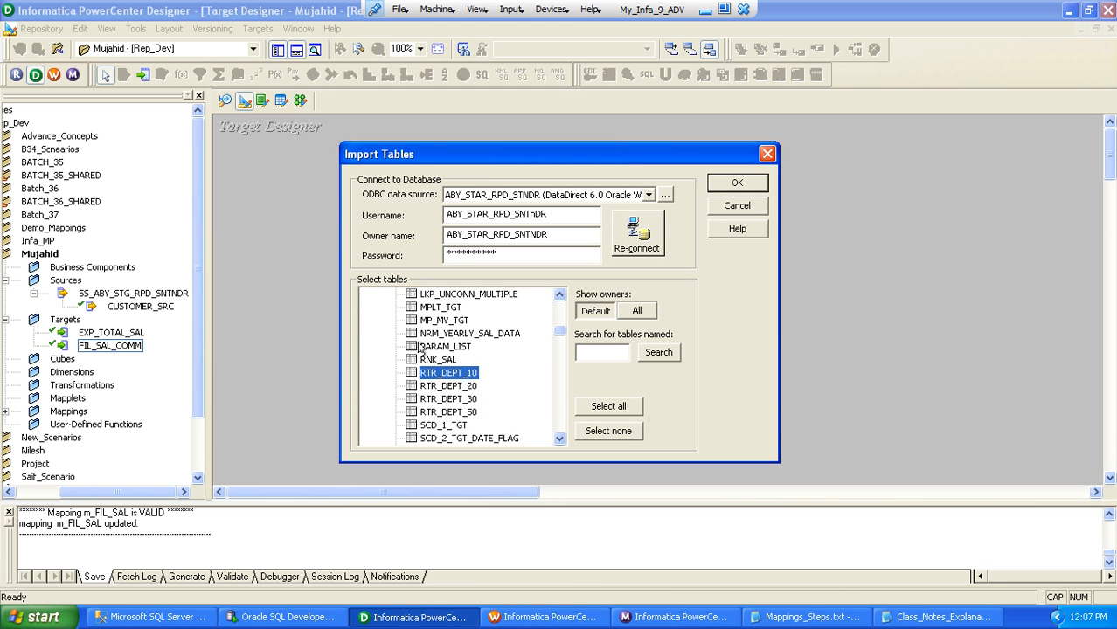
pyautogui.keyDown('shift'); pyautogui.click(458, 414); pyautogui.keyUp('shift')
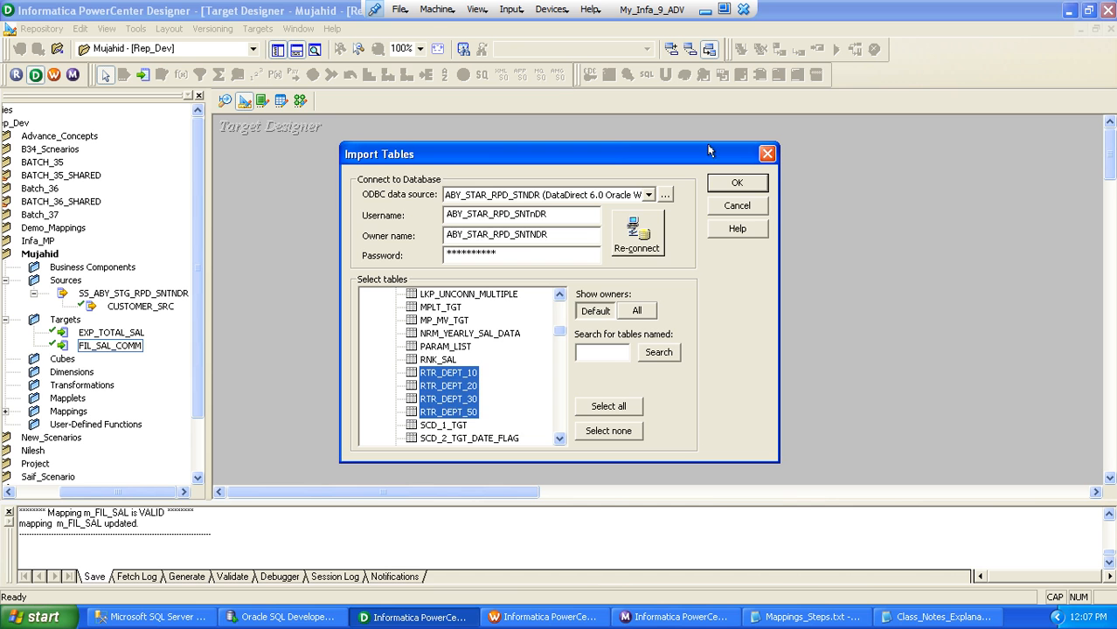
pyautogui.click(735, 182)
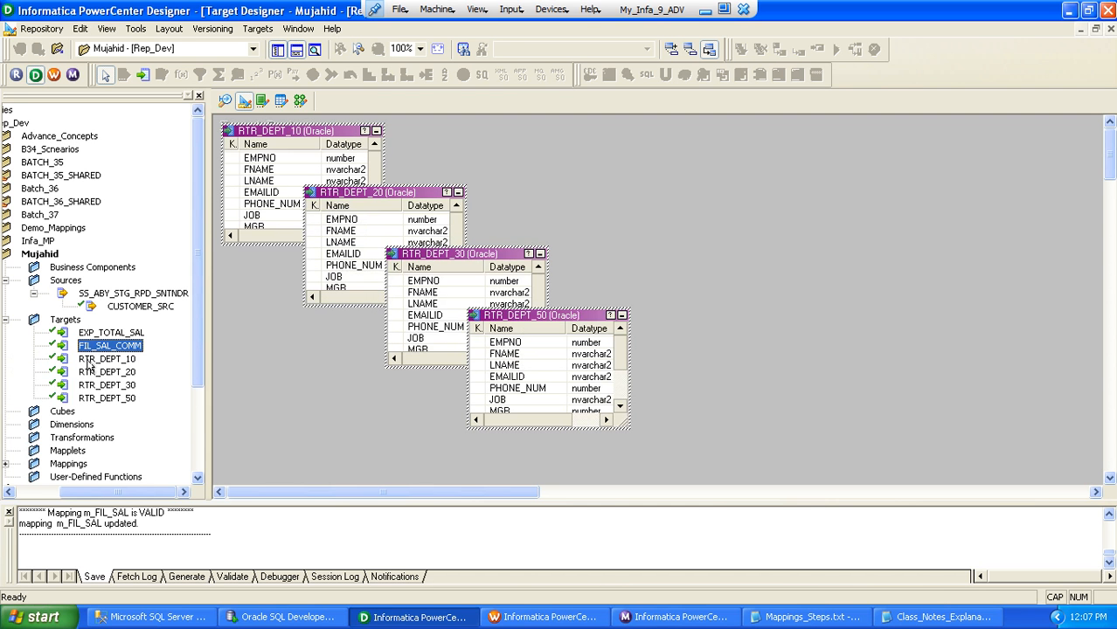
pyautogui.rightClick(519, 197)
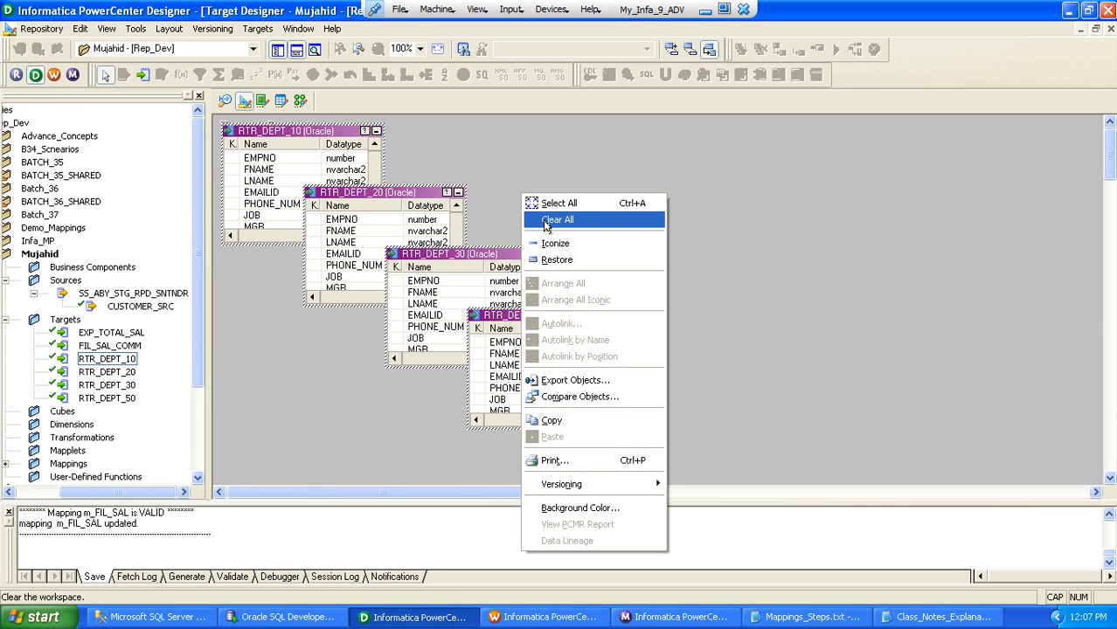
pyautogui.click(545, 223)
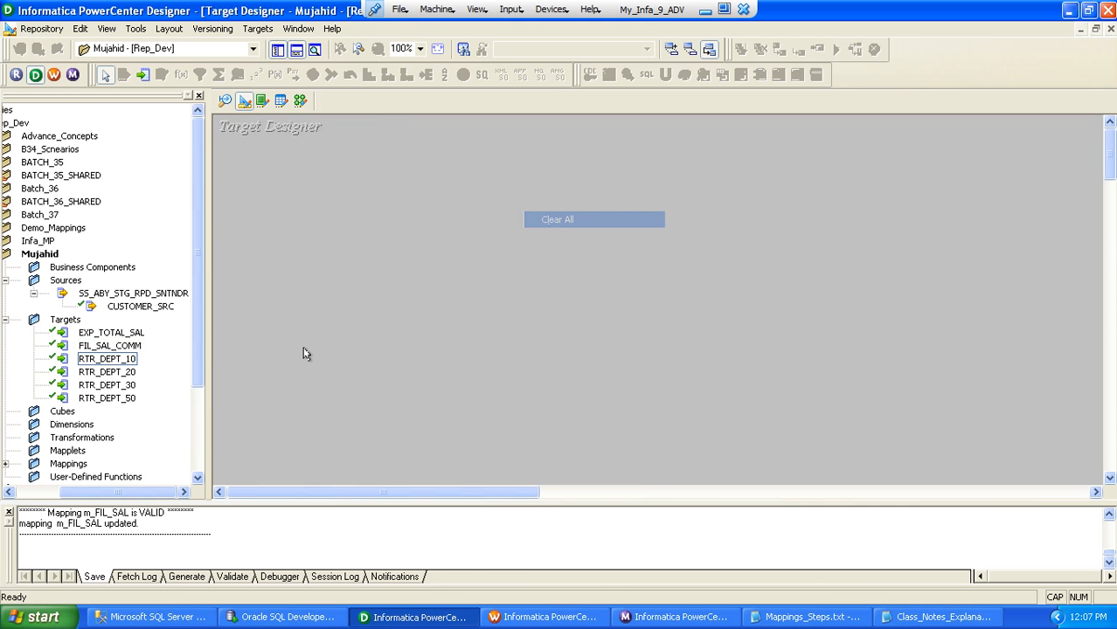
# Review the mapping creation and naming instructions in Mappings_Steps.txt, and return to PowerCenter Designer
pyautogui.click(98, 386)
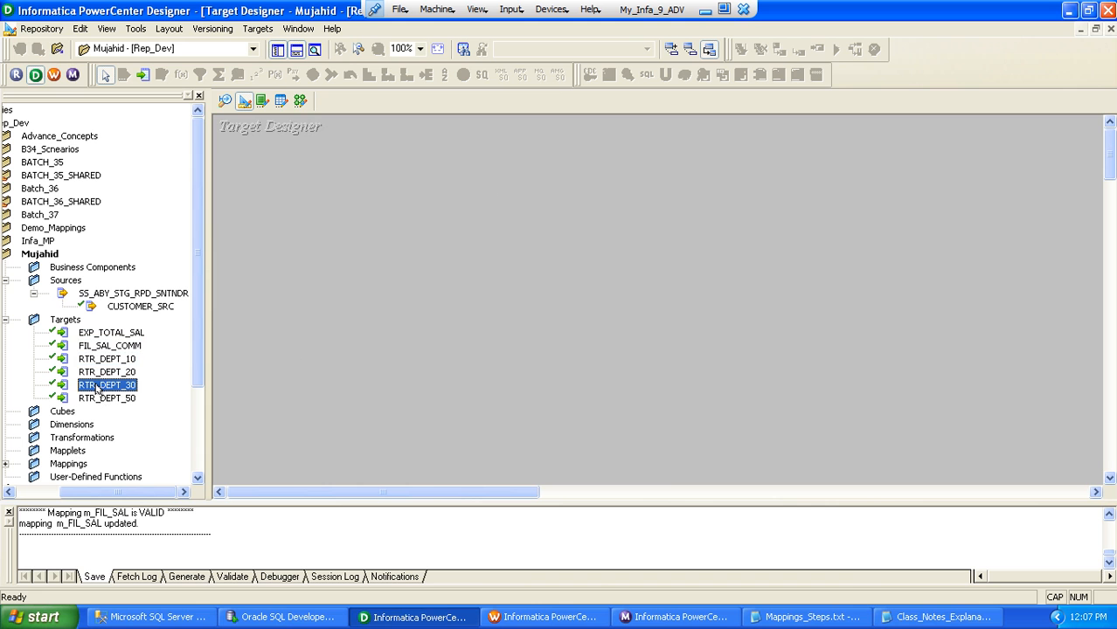
pyautogui.click(852, 623)
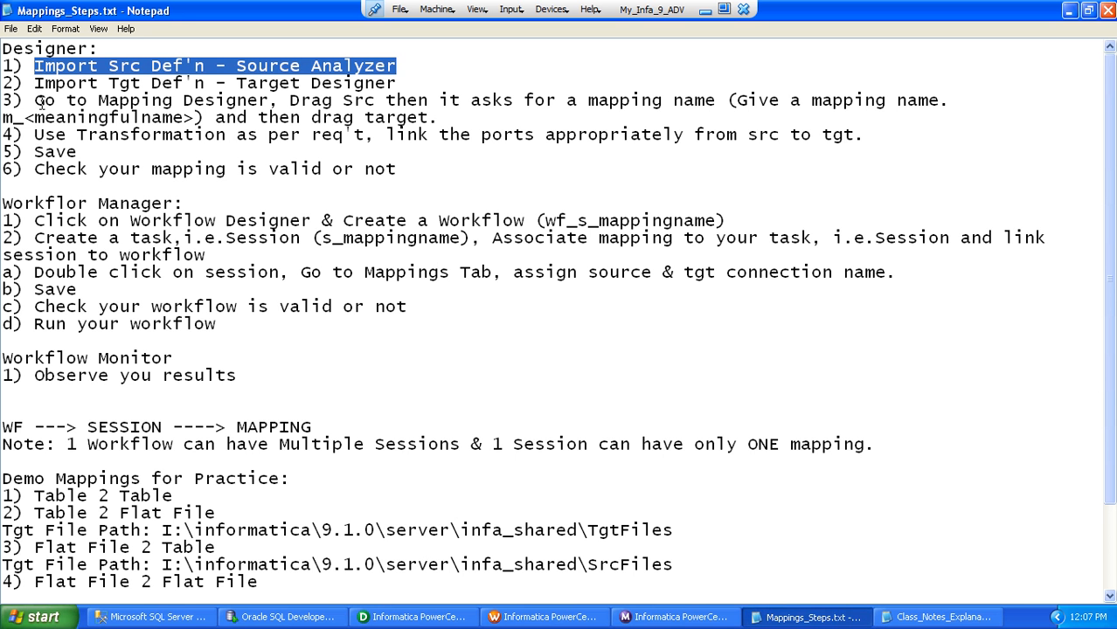
pyautogui.moveTo(44, 101); pyautogui.dragTo(569, 105)
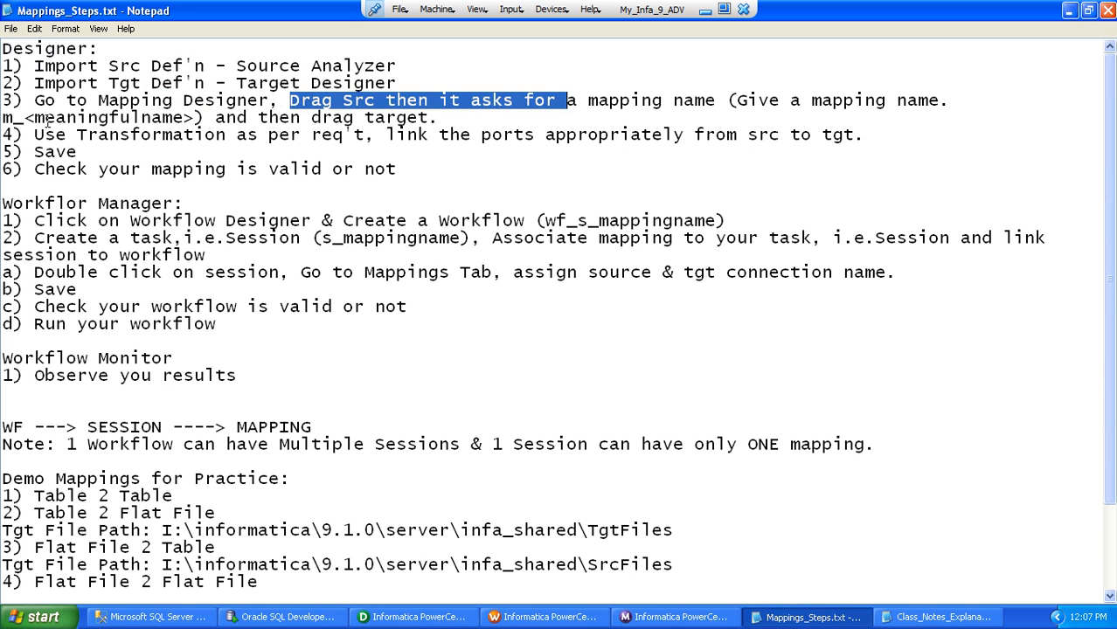
pyautogui.moveTo(33, 118); pyautogui.dragTo(180, 117)
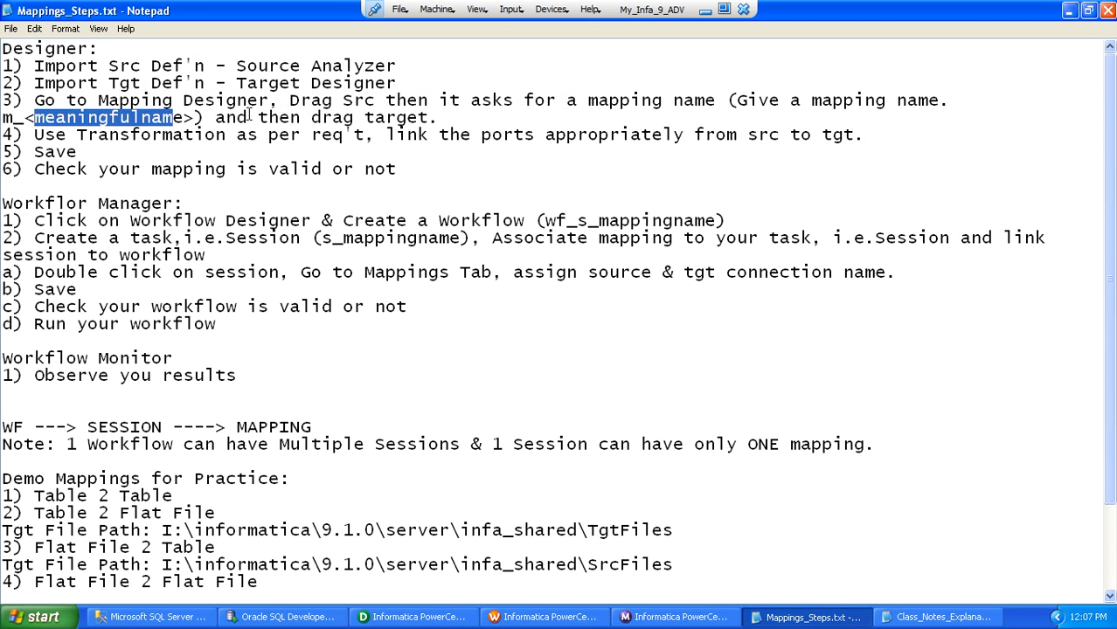
pyautogui.moveTo(248, 117); pyautogui.dragTo(430, 119)
pyautogui.hotkey('alt', 'Tab')
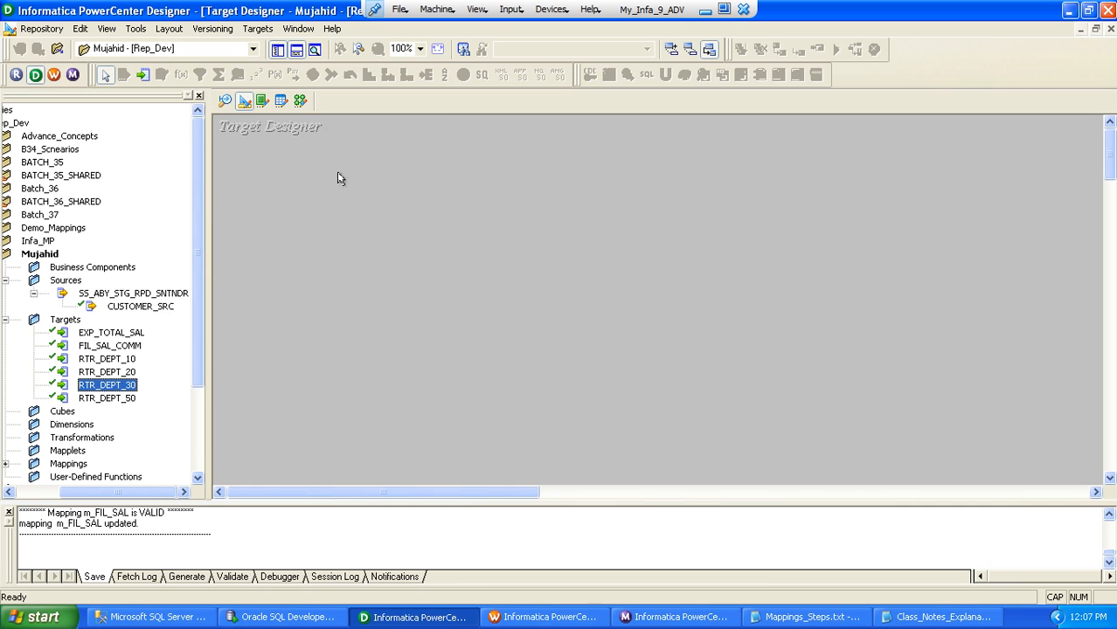
# Add the CUSTOMER_SRC source to the Target Designer workspace as a target definition and reposition it
pyautogui.moveTo(122, 306); pyautogui.dragTo(293, 287)
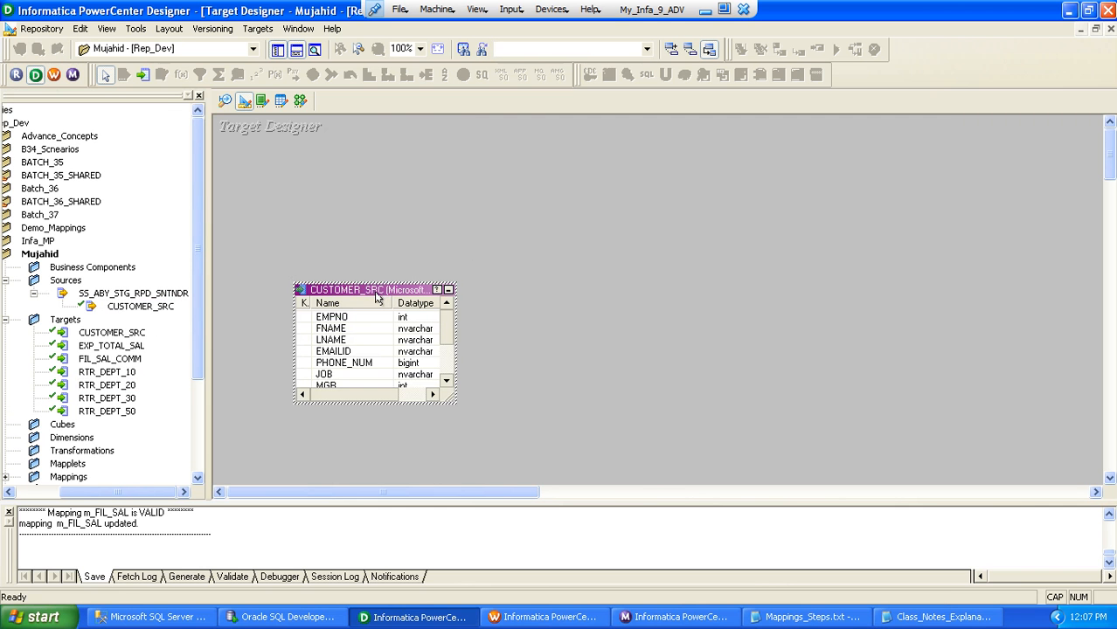
pyautogui.moveTo(376, 294); pyautogui.dragTo(320, 241)
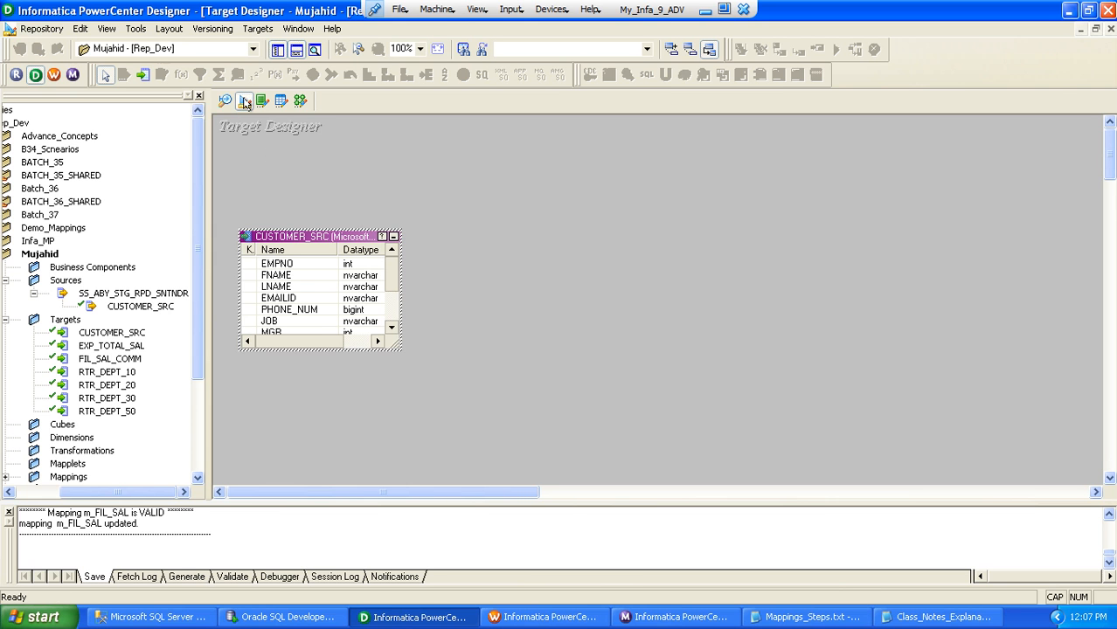
# Open the Mapping Designer and add the CUSTOMER_SRC source to a new mapping named m_RTR_EX_VIA_FILTER_TRNSFN
pyautogui.click(300, 101)
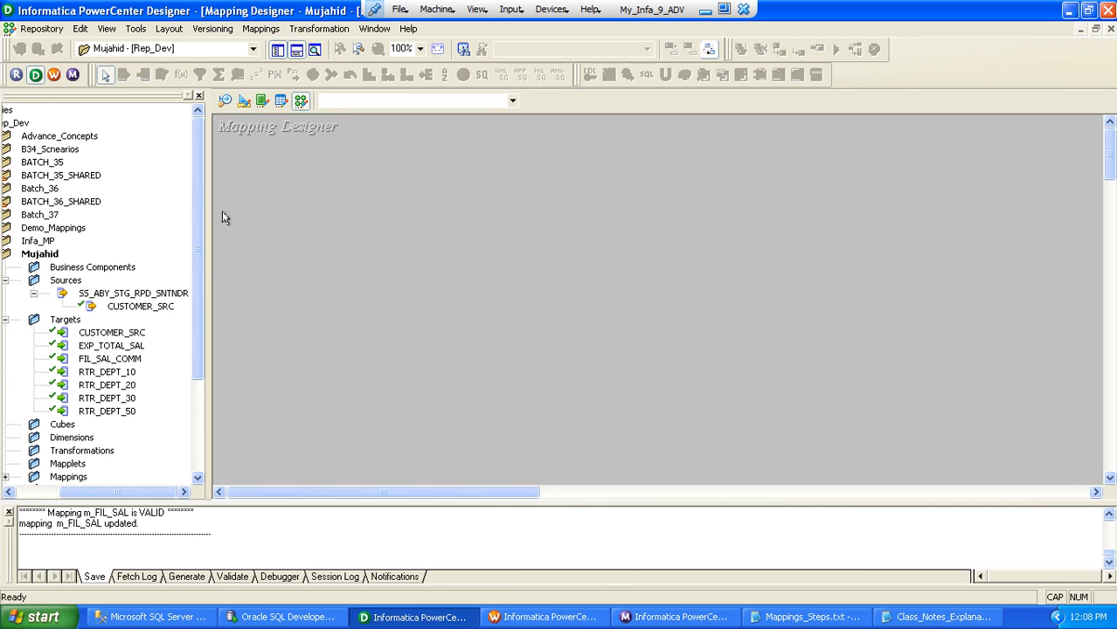
pyautogui.moveTo(132, 306); pyautogui.dragTo(268, 288)
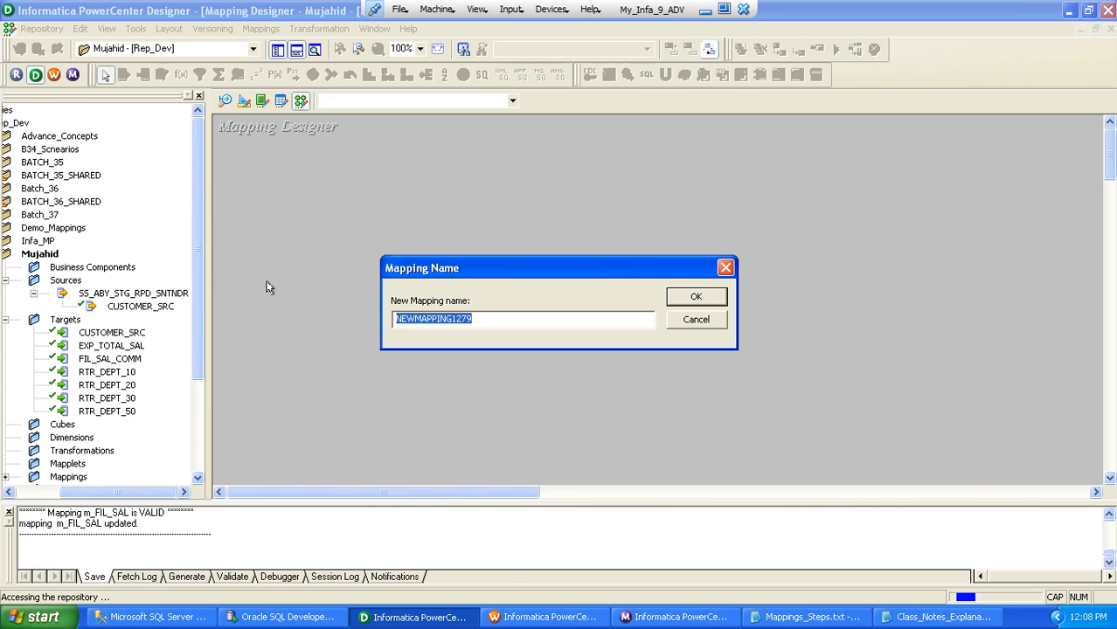
pyautogui.write('m_RTR_EX_VIA_FILTER_TN')
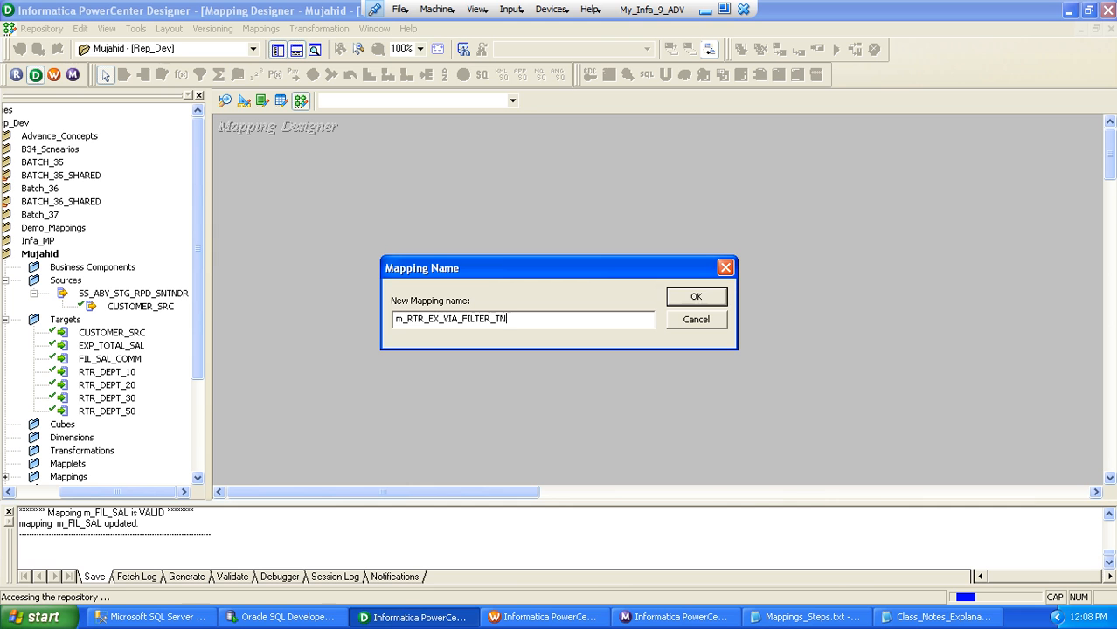
pyautogui.press('BackSpace')
pyautogui.press('BackSpace')
pyautogui.press('BackSpace')
pyautogui.write('RNS')
pyautogui.press('Return')
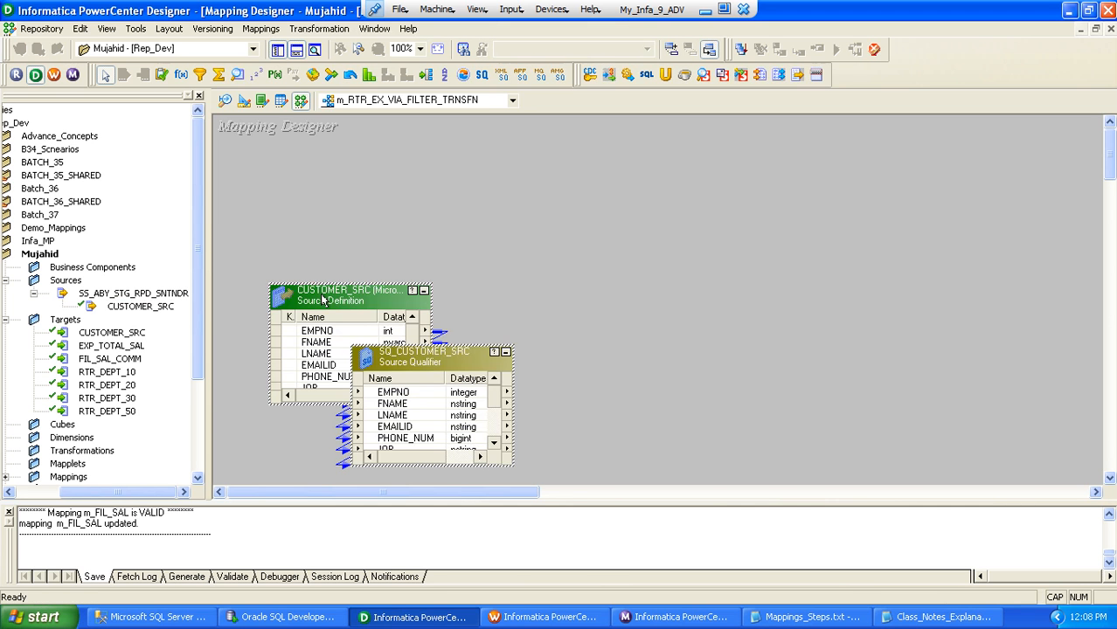
# Add the RTR_DEPT_10, RTR_DEPT_20, RTR_DEPT_30 and RTR_DEPT_50 targets to the mapping and hide the Navigator and Output windows
pyautogui.click(106, 371)
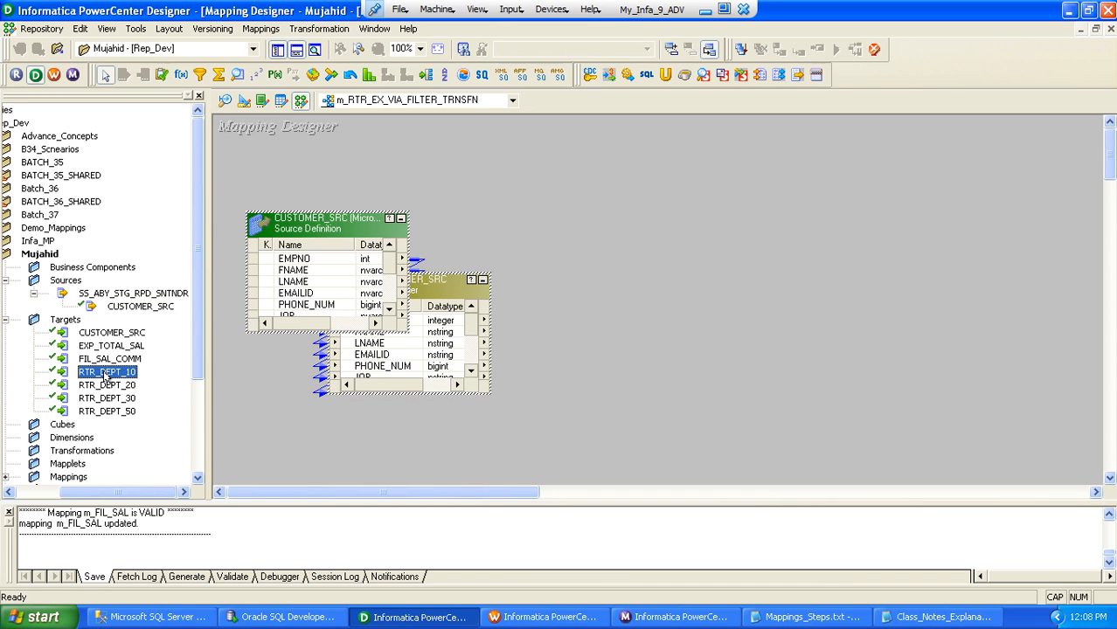
pyautogui.keyDown('shift'); pyautogui.click(114, 411); pyautogui.keyUp('shift')
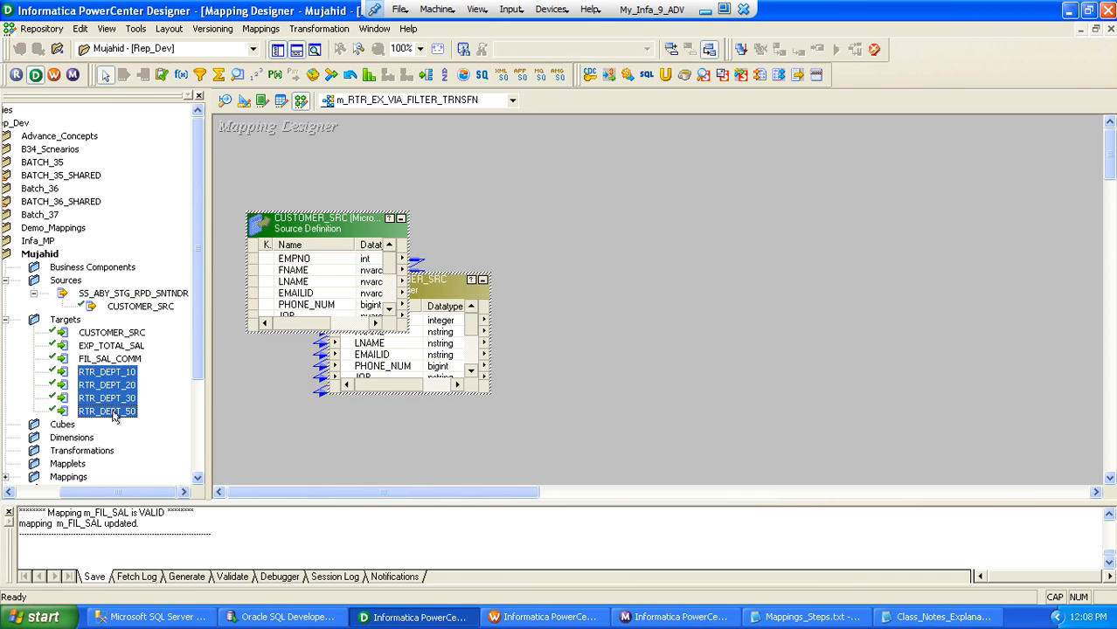
pyautogui.moveTo(92, 380); pyautogui.dragTo(757, 216)
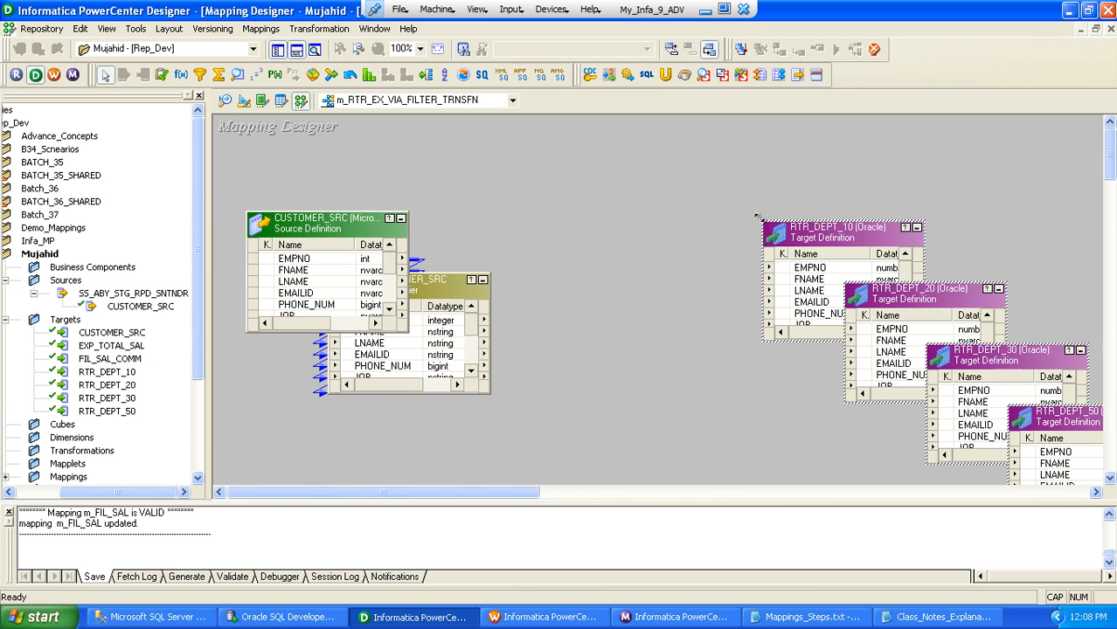
pyautogui.click(277, 50)
pyautogui.click(297, 51)
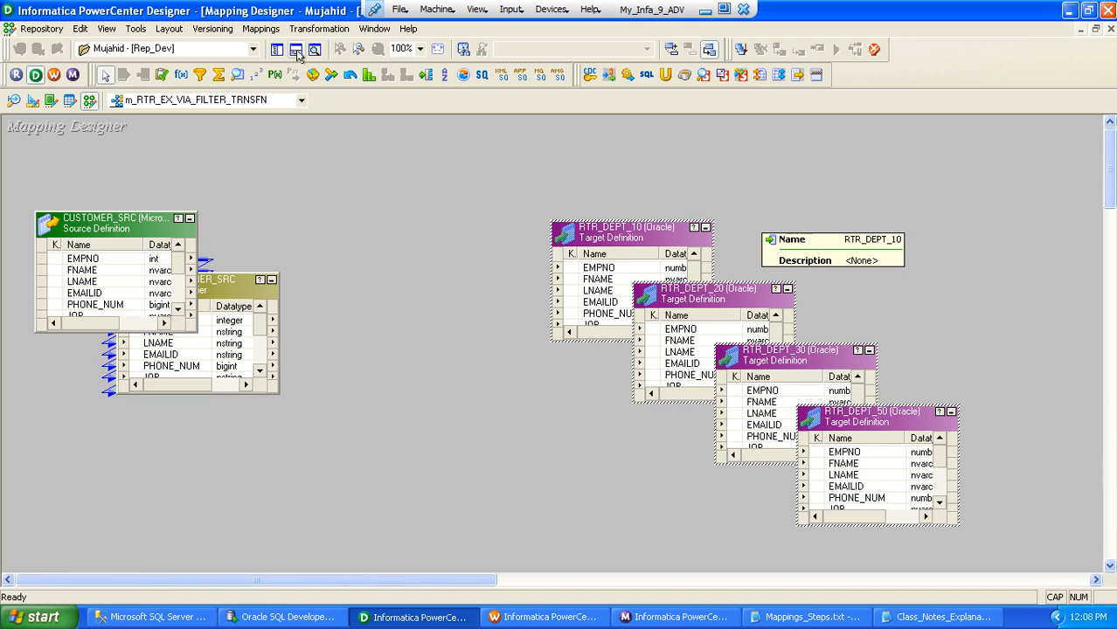
# Arrange the four RTR_DEPT target definitions in a vertical stack, well apart from the source
pyautogui.moveTo(587, 234); pyautogui.dragTo(826, 167)
pyautogui.moveTo(722, 297); pyautogui.dragTo(949, 288)
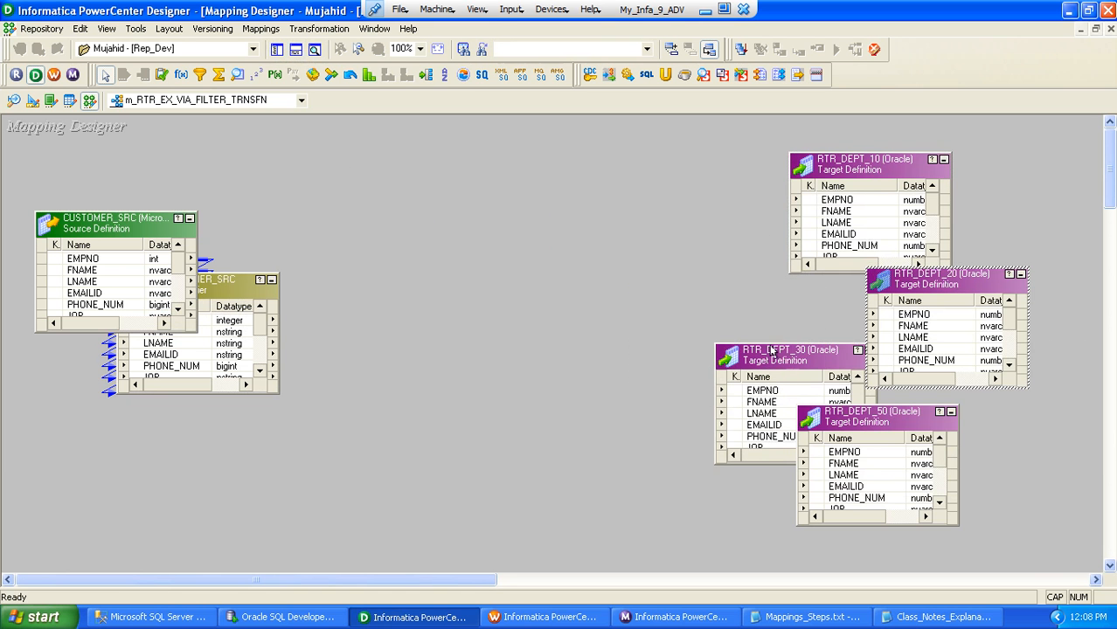
pyautogui.moveTo(773, 349); pyautogui.dragTo(922, 358)
pyautogui.moveTo(844, 415); pyautogui.dragTo(908, 445)
# Create two Filter transformations named FIL_10 and FIL_20 in the mapping
pyautogui.click(292, 33)
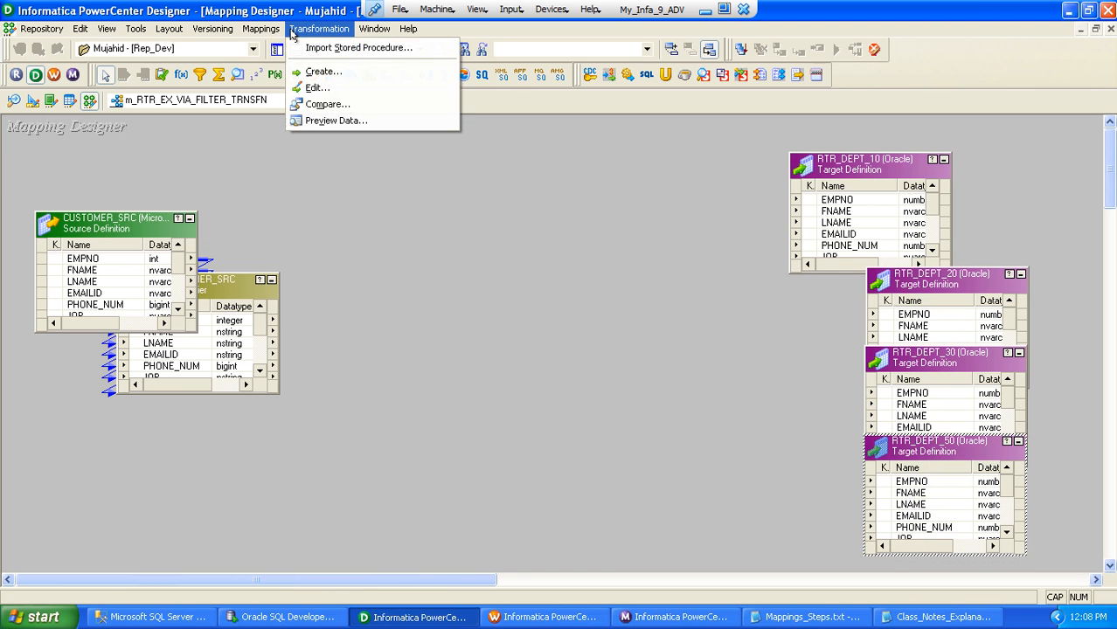
pyautogui.click(317, 72)
pyautogui.press('f')
pyautogui.press('Tab')
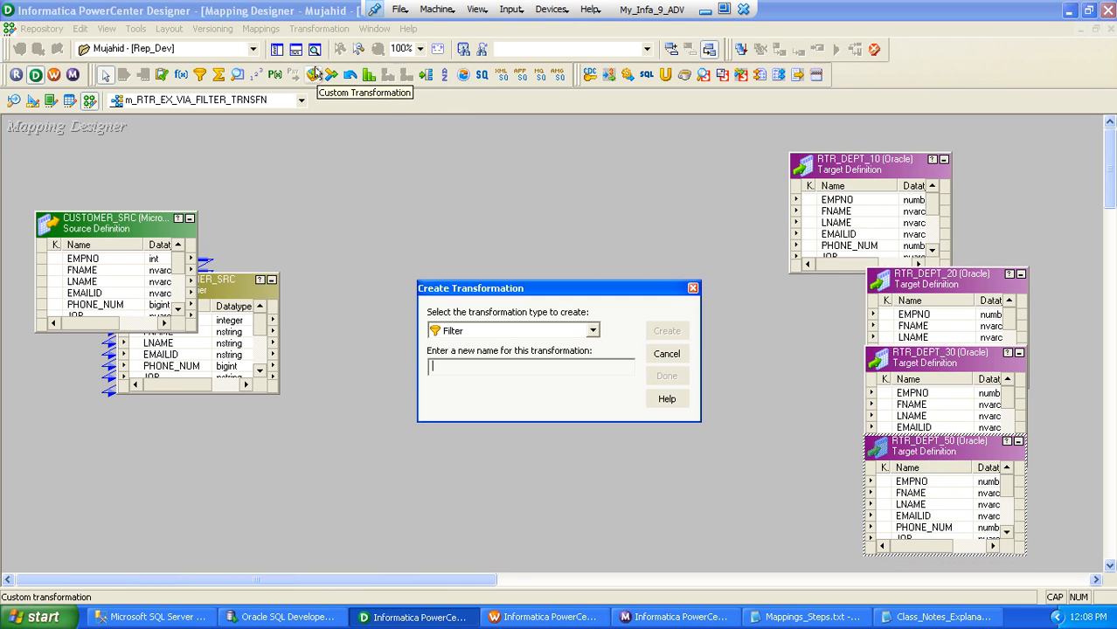
pyautogui.write('FIL_10')
pyautogui.press('Return')
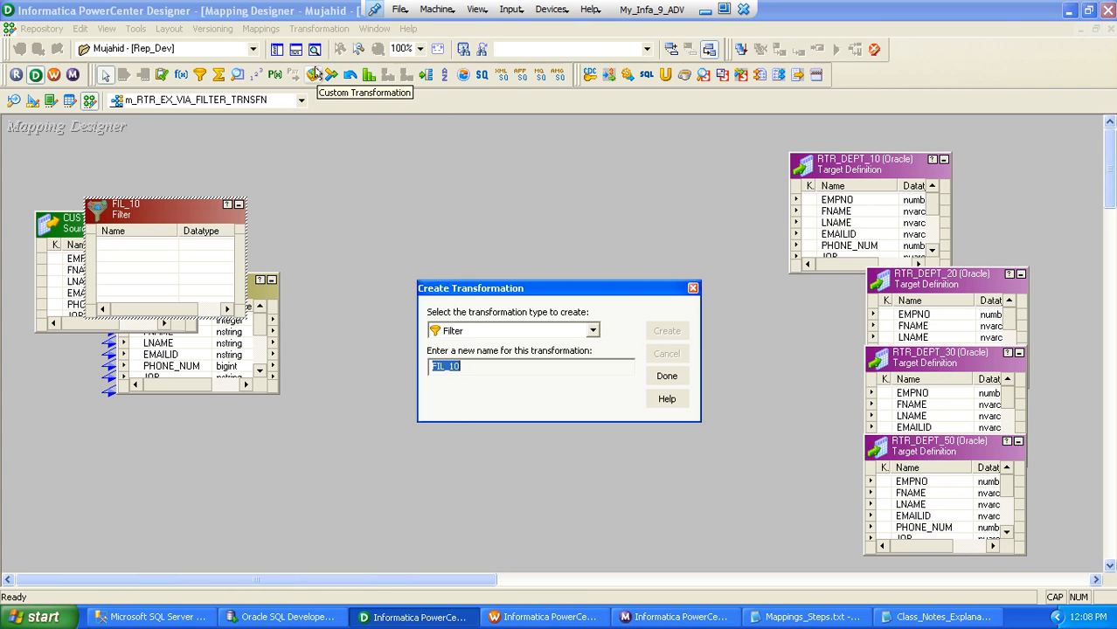
pyautogui.press('Left')
pyautogui.press('BackSpace')
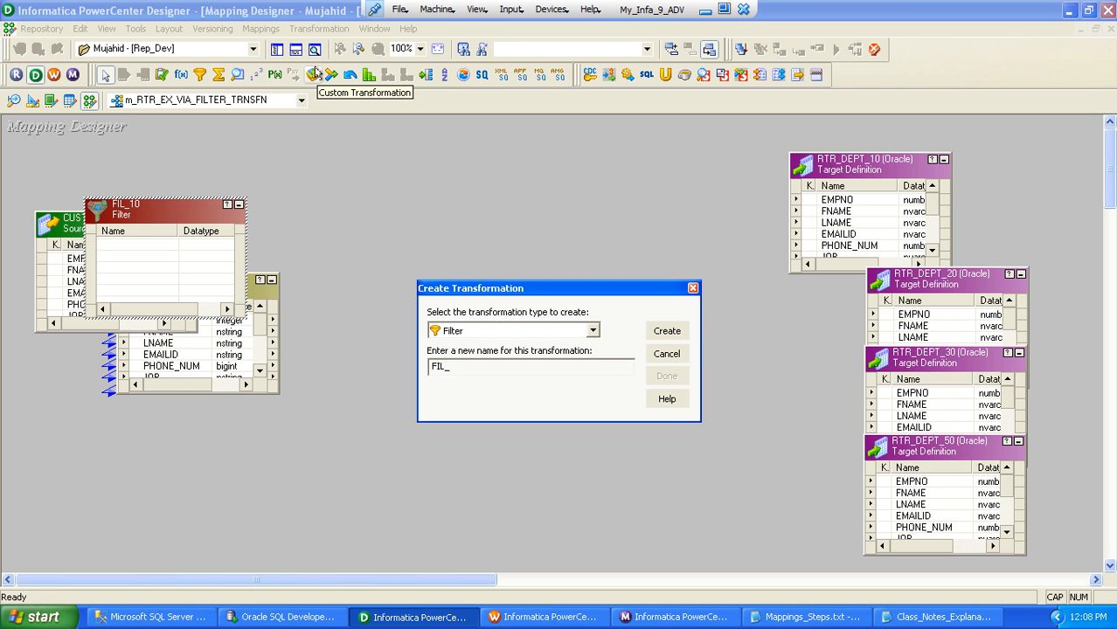
pyautogui.write('20')
pyautogui.press('Return')
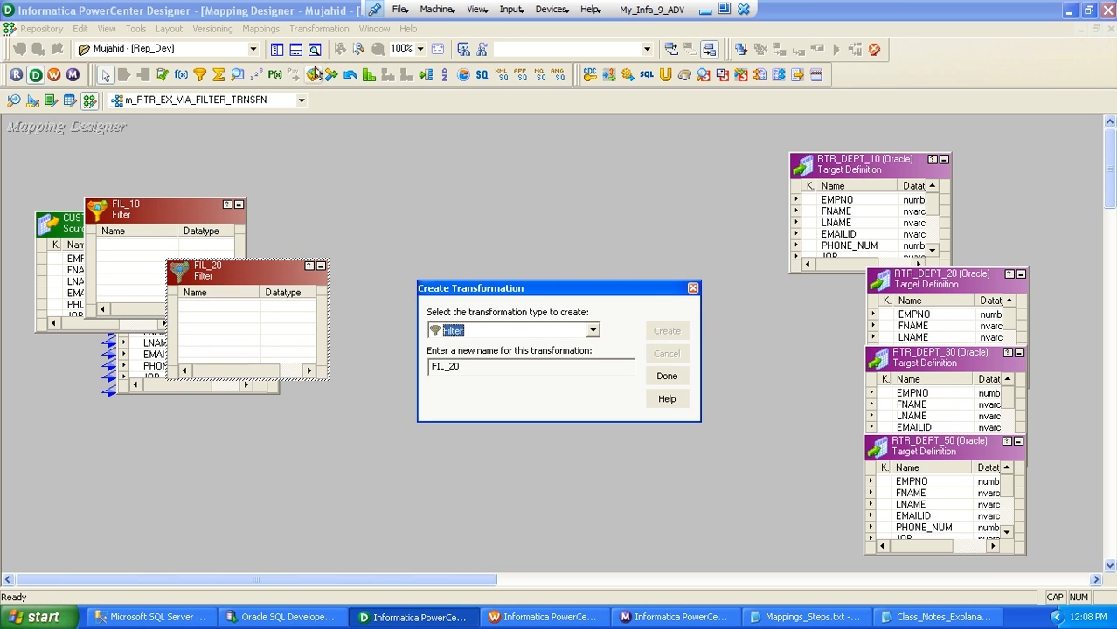
# Create two more Filter transformations named FIL_30 and FIL_50 and finish creating transformations
pyautogui.press('Tab')
pyautogui.press('End')
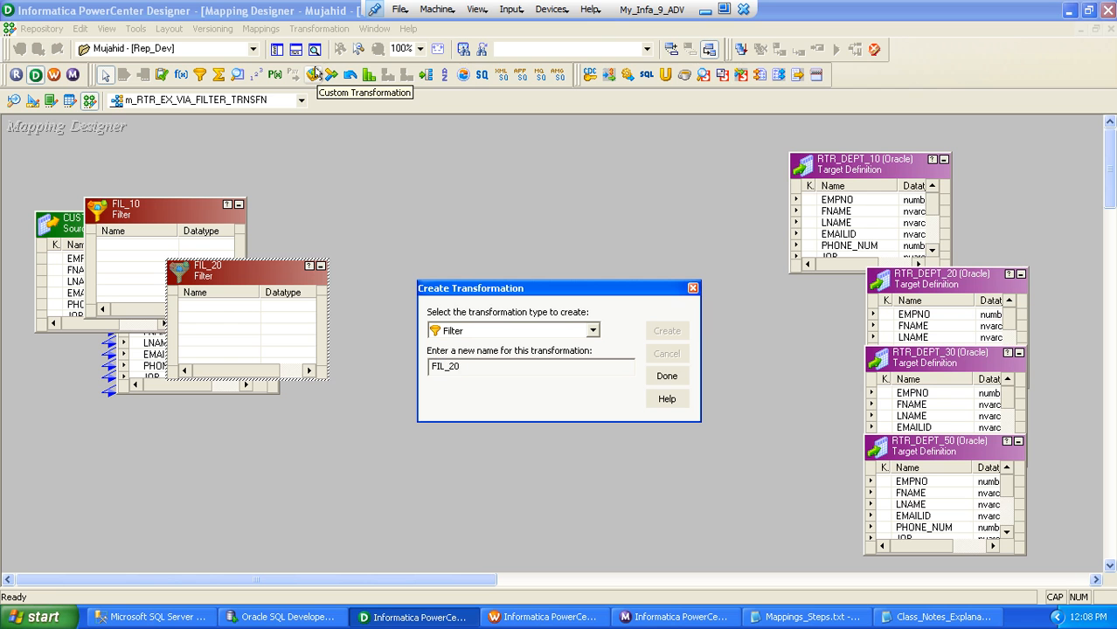
pyautogui.press('BackSpace')
pyautogui.write('30')
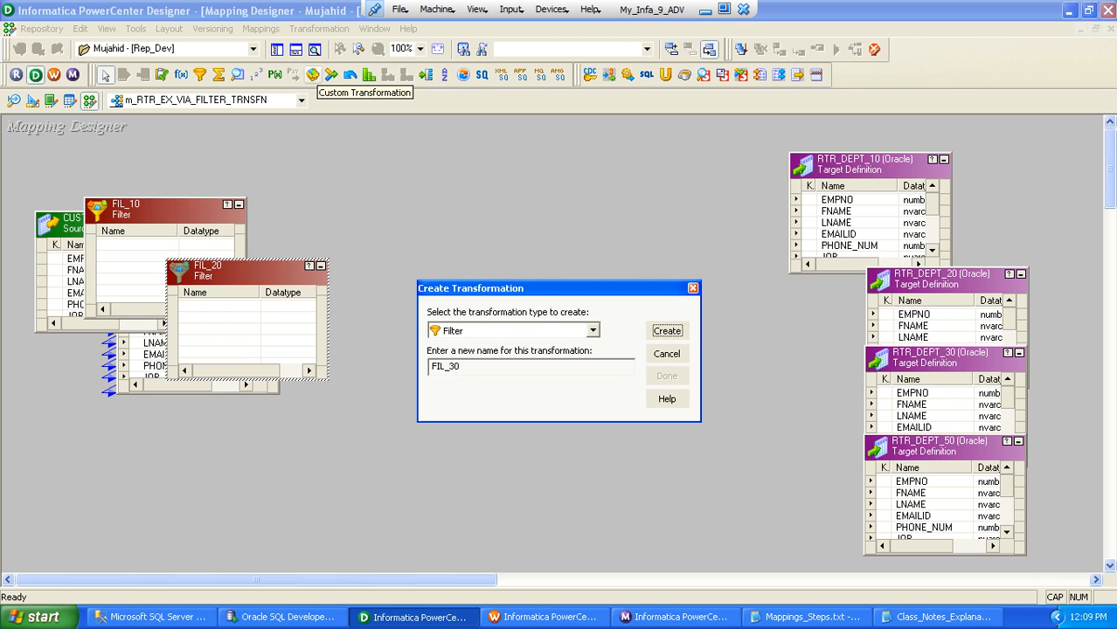
pyautogui.press('Return')
pyautogui.press('Tab')
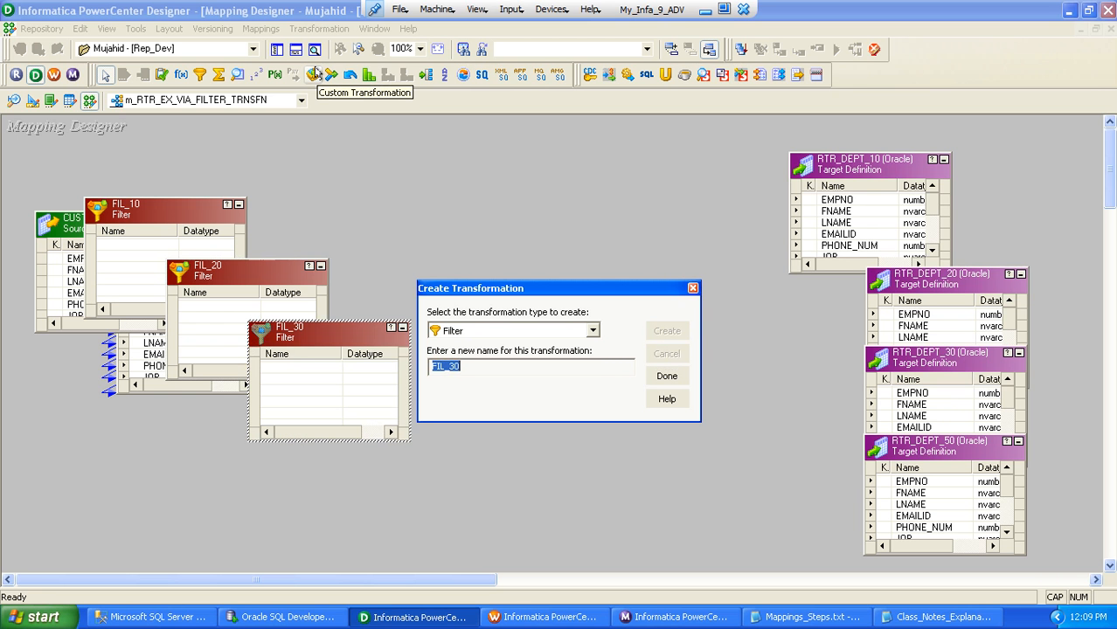
pyautogui.press('End')
pyautogui.press('BackSpace')
pyautogui.press('BackSpace')
pyautogui.write('50')
pyautogui.press('Return')
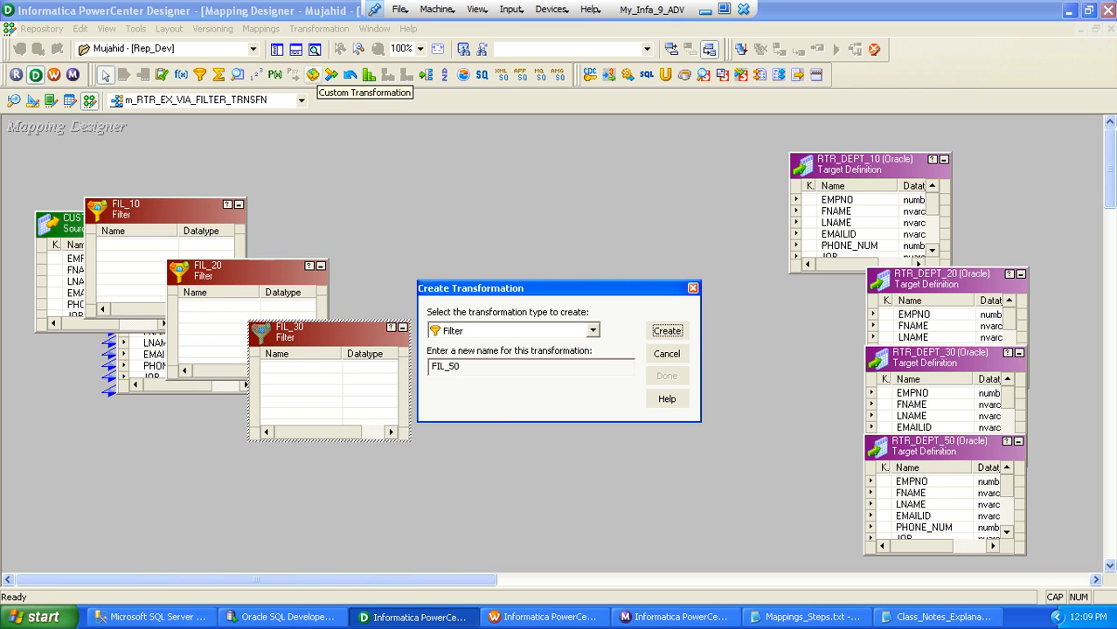
pyautogui.press('Tab')
pyautogui.press('Tab')
pyautogui.press('Tab')
pyautogui.hotkey('shift', 'Tab')
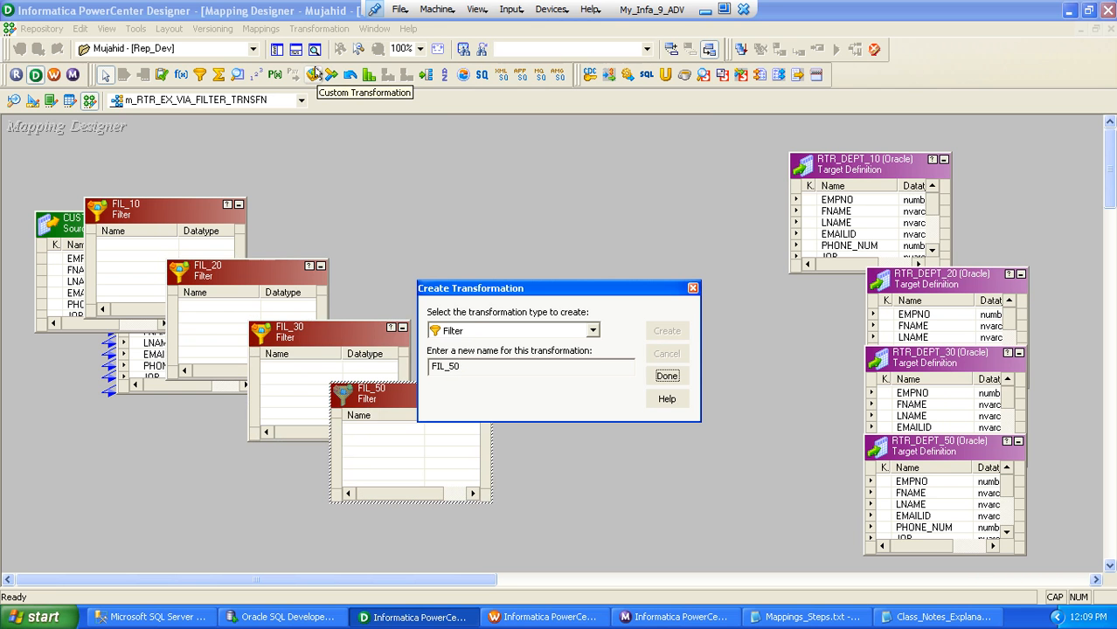
pyautogui.press('Return')
# Spread the FIL_10, FIL_20, FIL_30 and FIL_50 filters between the source qualifier and the targets
pyautogui.moveTo(125, 173); pyautogui.dragTo(481, 444)
pyautogui.click(206, 232)
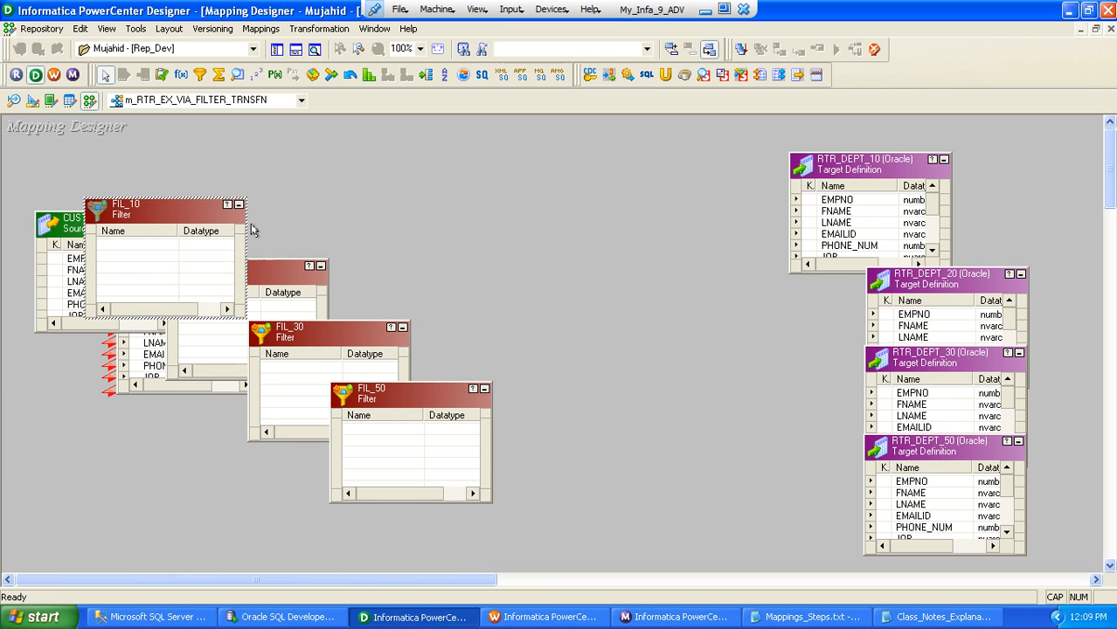
pyautogui.moveTo(192, 212); pyautogui.dragTo(525, 163)
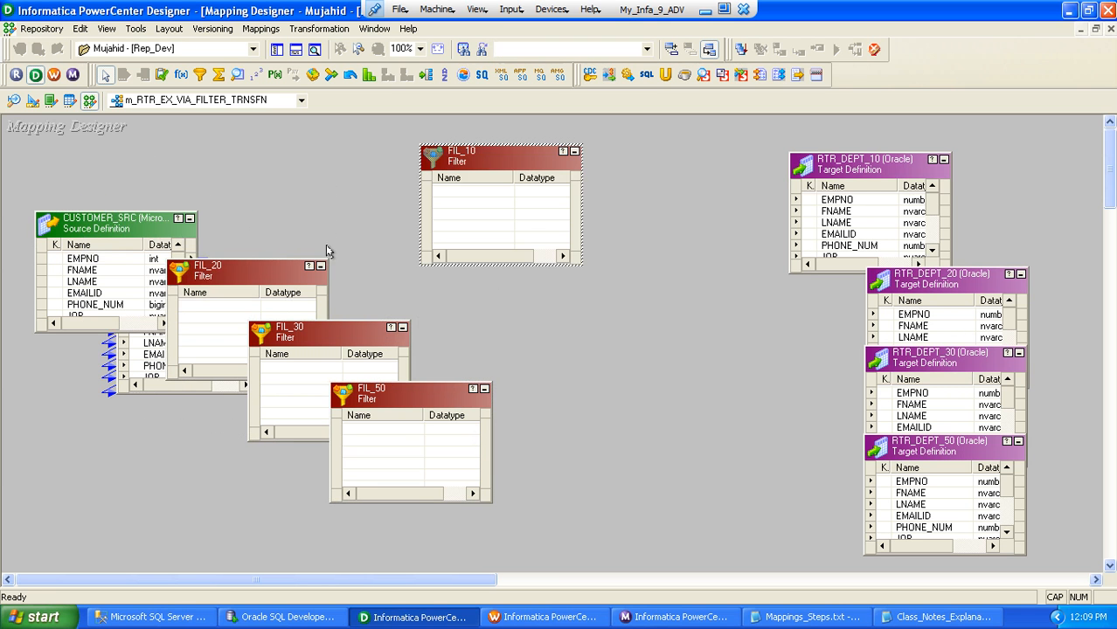
pyautogui.moveTo(264, 274); pyautogui.dragTo(547, 279)
pyautogui.moveTo(341, 337); pyautogui.dragTo(580, 385)
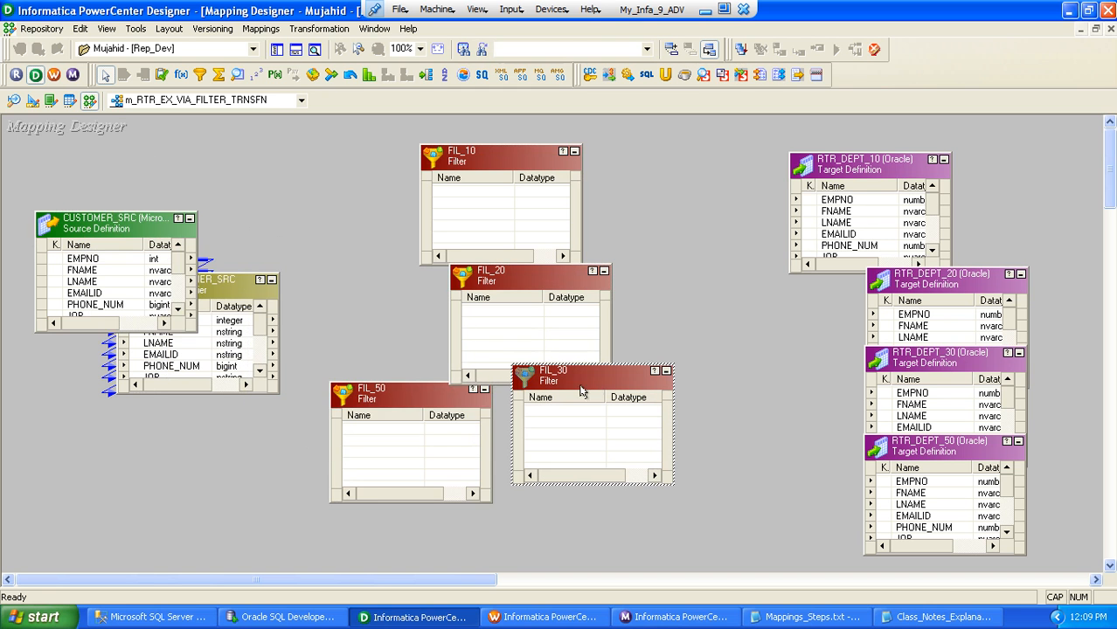
pyautogui.moveTo(438, 393); pyautogui.dragTo(472, 452)
# Link all ports of SQ_CUSTOMER_SRC to each of the filters FIL_10, FIL_20, FIL_30 and FIL_50
pyautogui.click(236, 294)
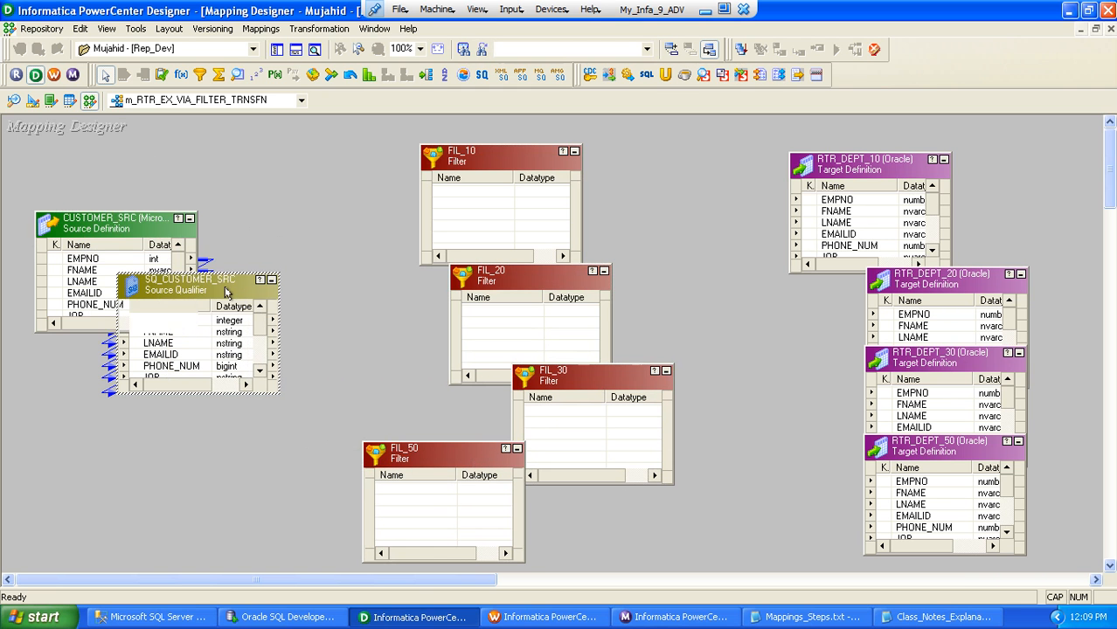
pyautogui.rightClick(148, 325)
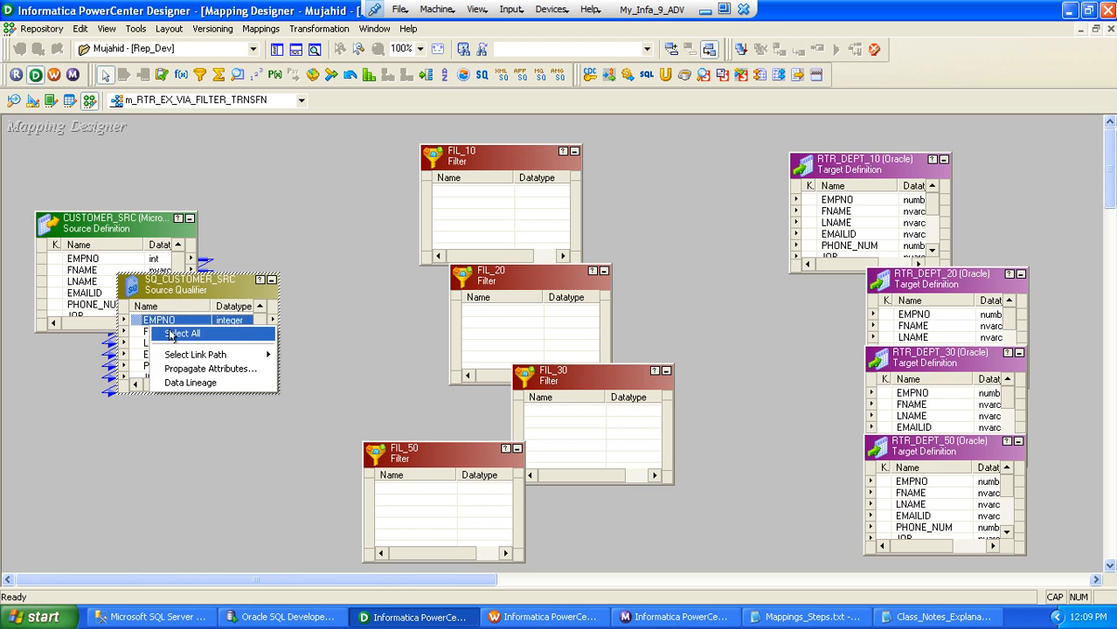
pyautogui.click(154, 333)
pyautogui.moveTo(136, 325); pyautogui.dragTo(449, 203)
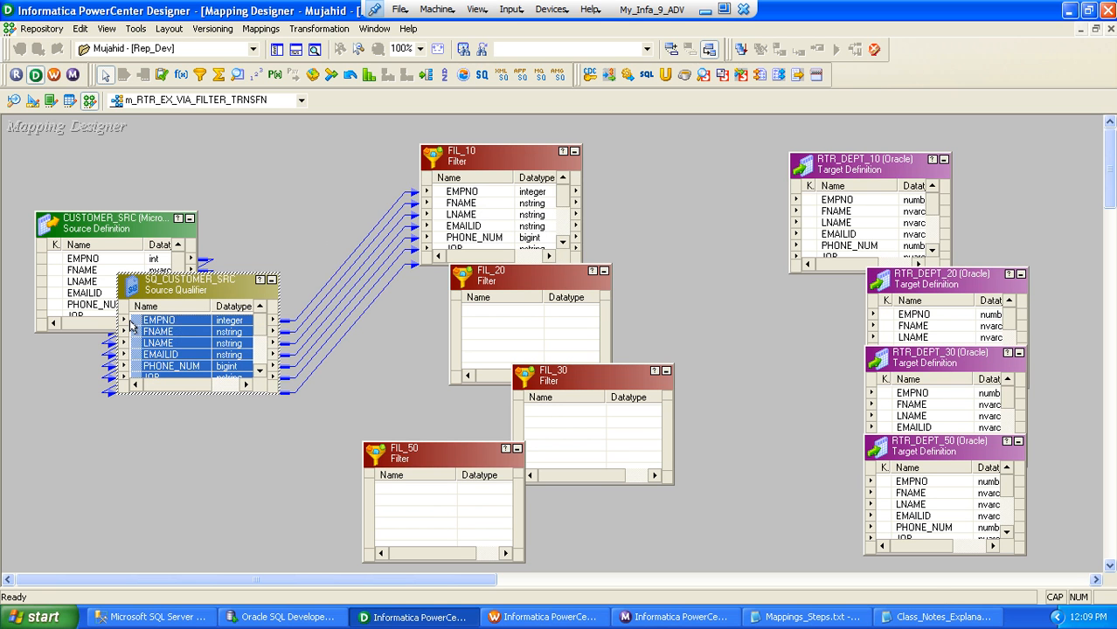
pyautogui.moveTo(136, 331); pyautogui.dragTo(480, 314)
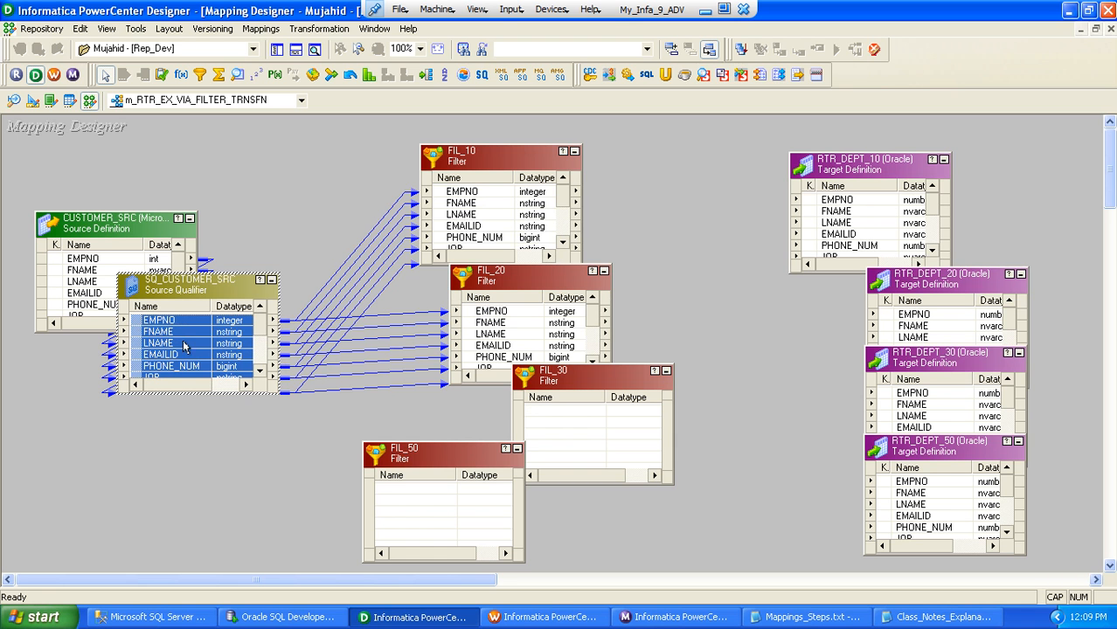
pyautogui.moveTo(135, 325); pyautogui.dragTo(553, 426)
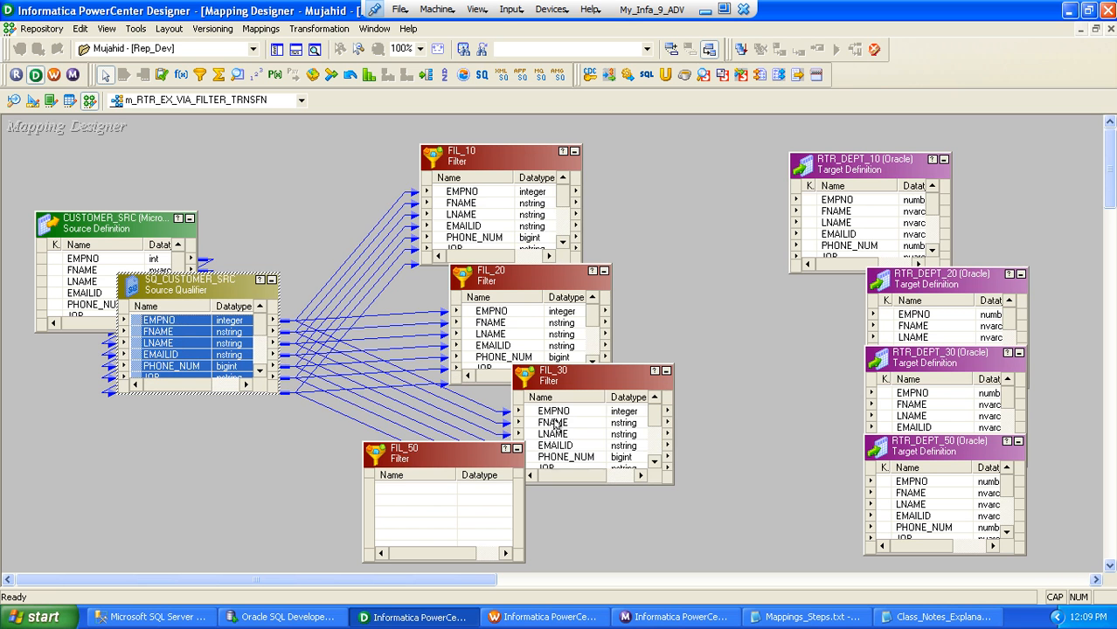
pyautogui.moveTo(135, 321); pyautogui.dragTo(426, 507)
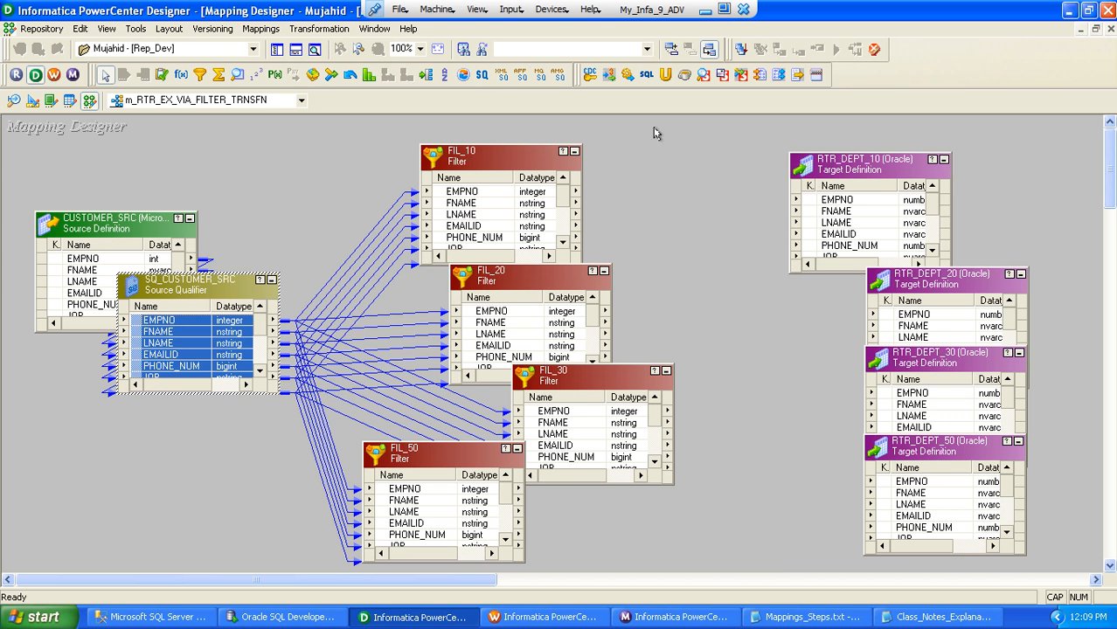
# Set the filter condition of FIL_10 to DEPTNO=10, copying the expression before applying it
pyautogui.doubleClick(457, 151)
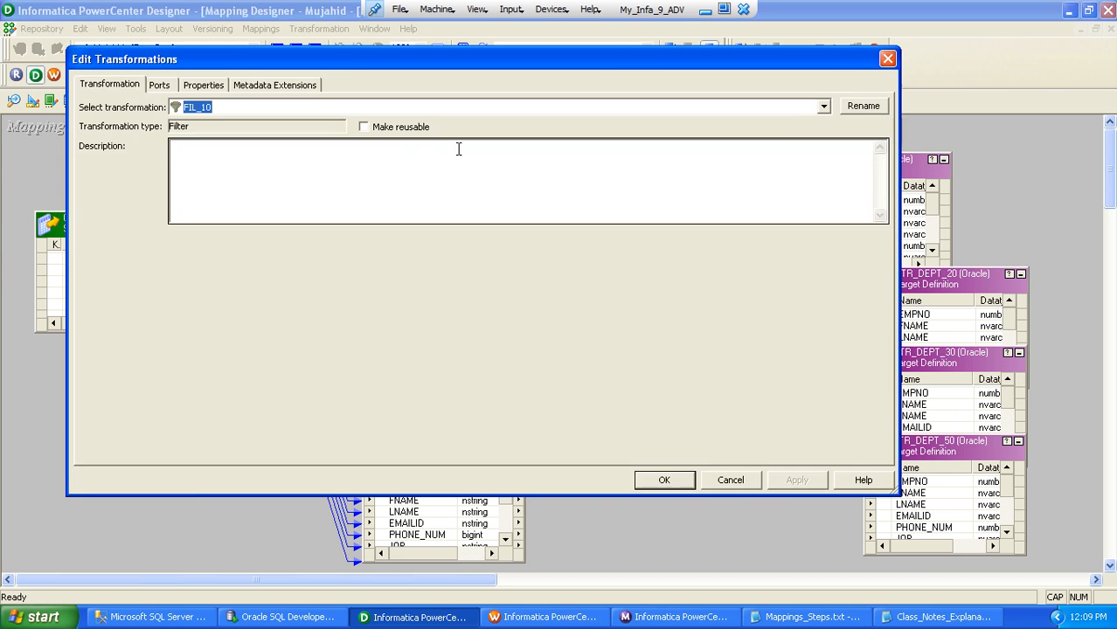
pyautogui.click(201, 87)
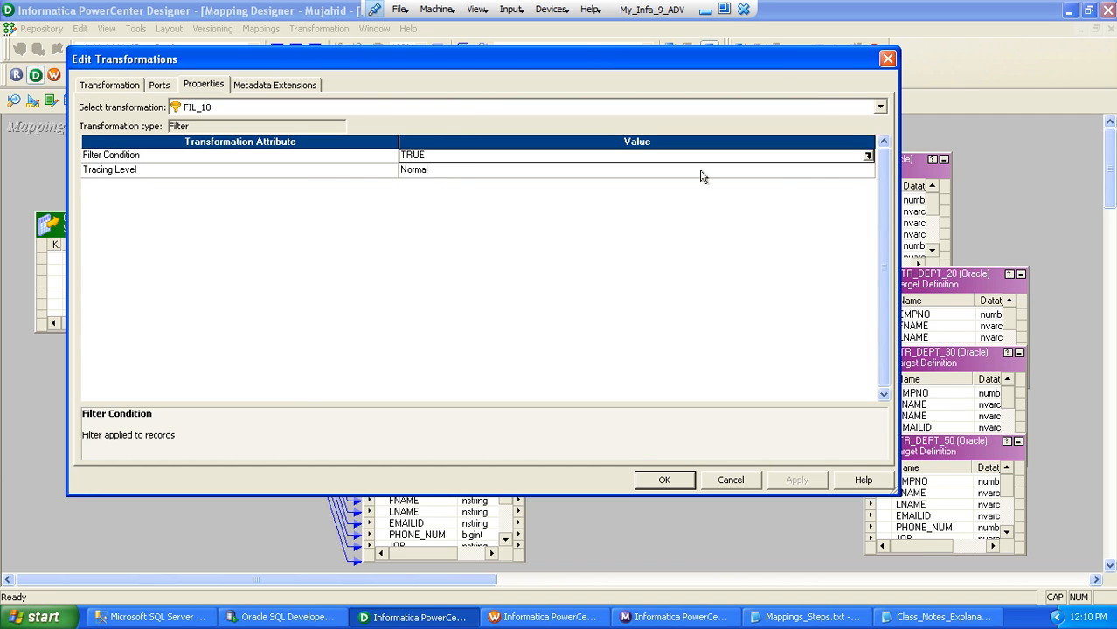
pyautogui.click(867, 155)
pyautogui.doubleClick(490, 95)
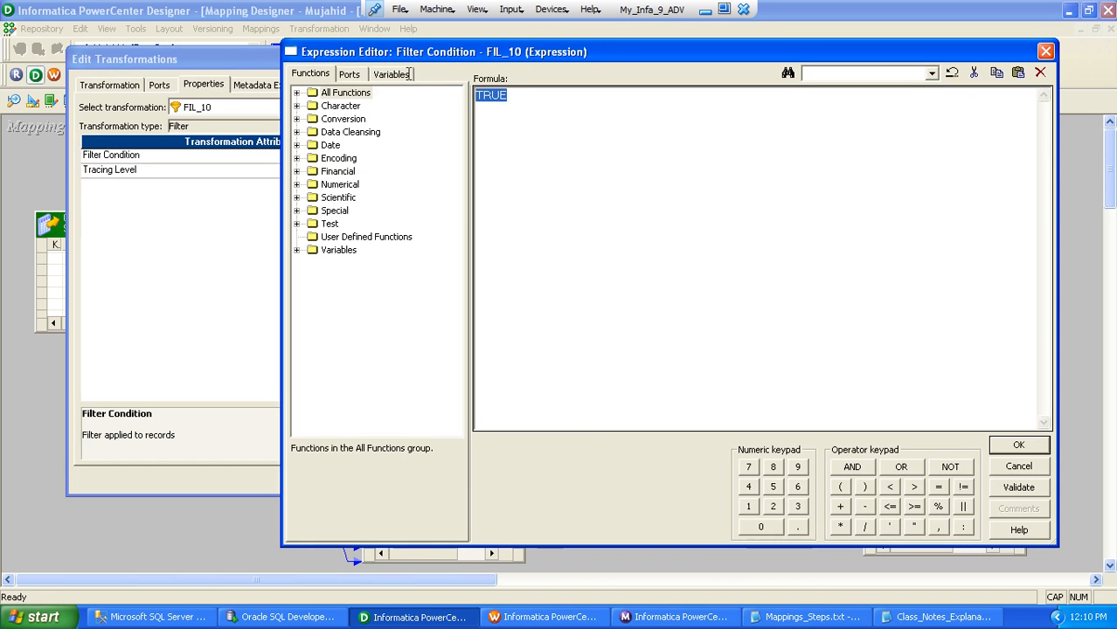
pyautogui.click(354, 73)
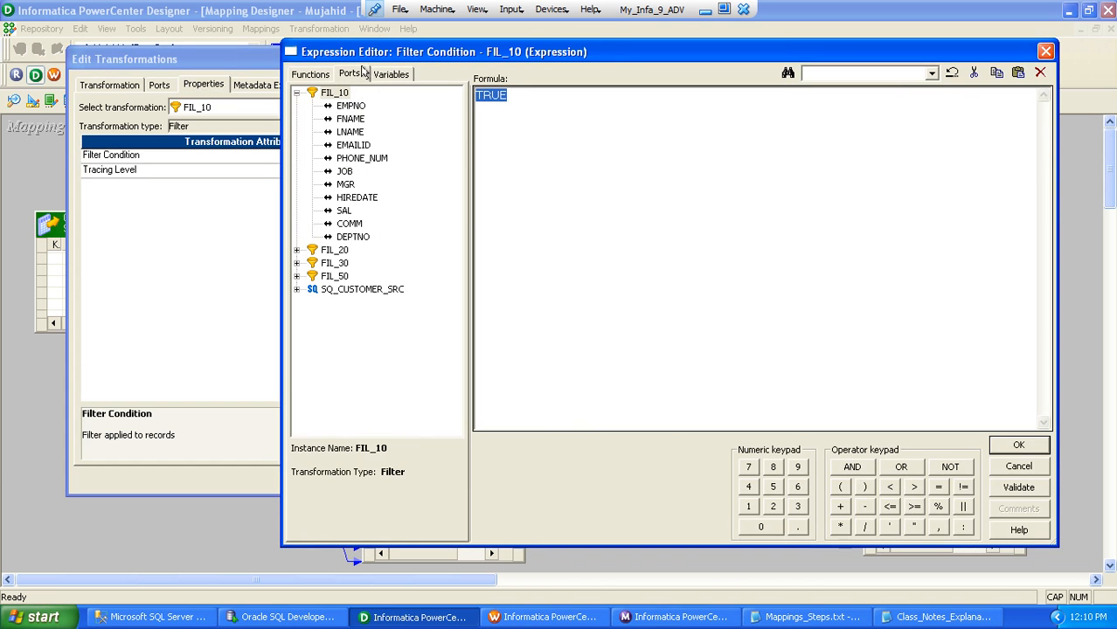
pyautogui.doubleClick(350, 237)
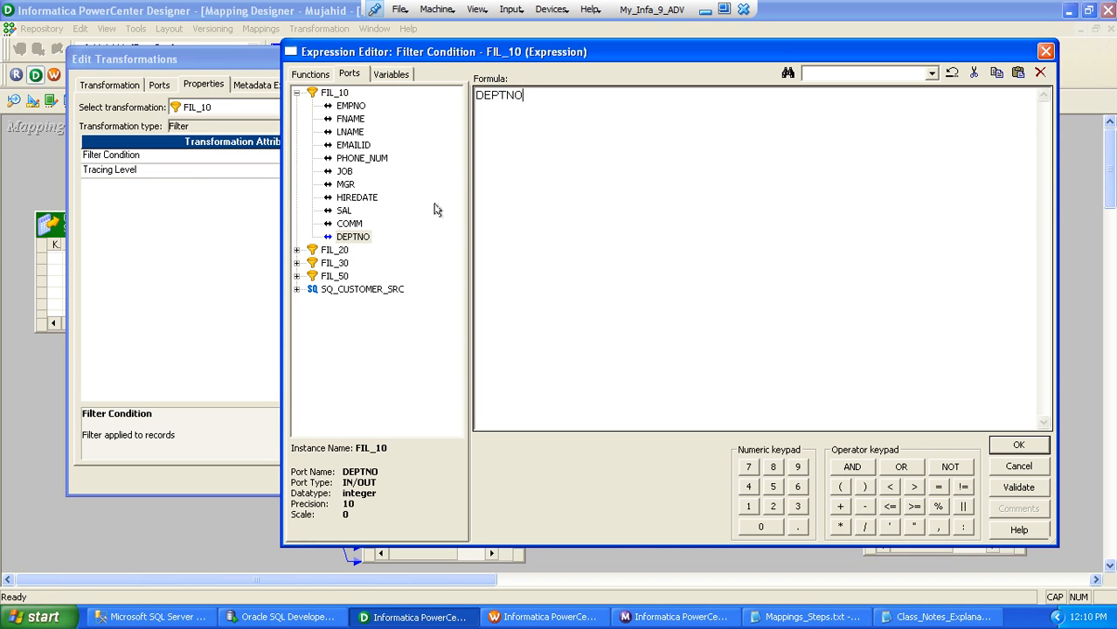
pyautogui.write('=10')
pyautogui.hotkey('ctrl', 'a')
pyautogui.hotkey('ctrl', 'c')
pyautogui.click(1014, 444)
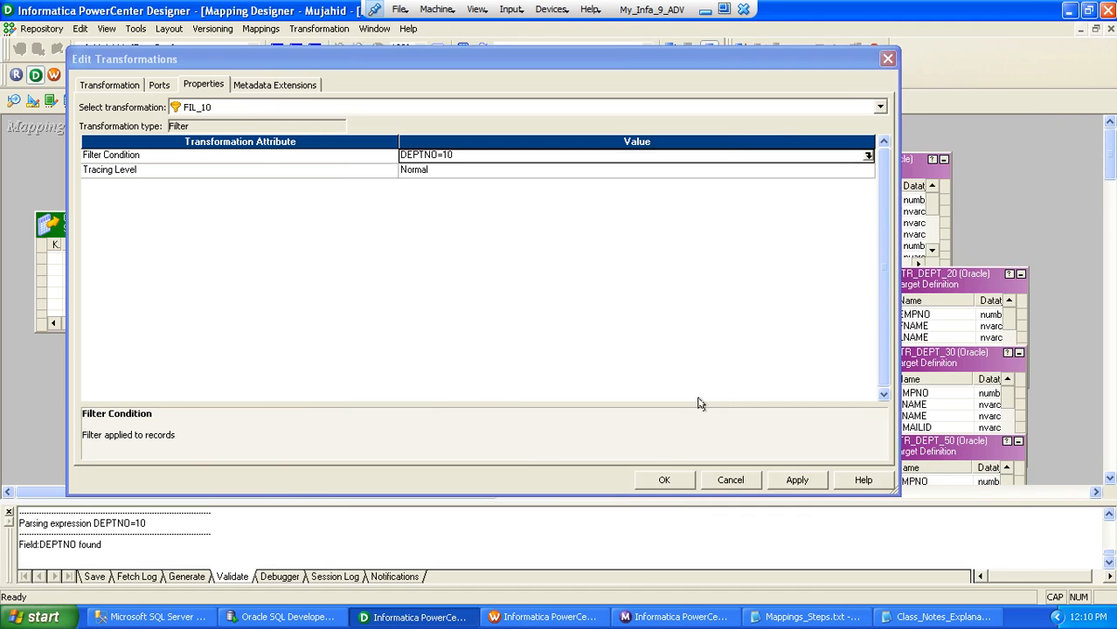
pyautogui.click(661, 479)
# Set the filter condition of FIL_20 to DEPTNO=20, reusing the copied expression
pyautogui.doubleClick(482, 281)
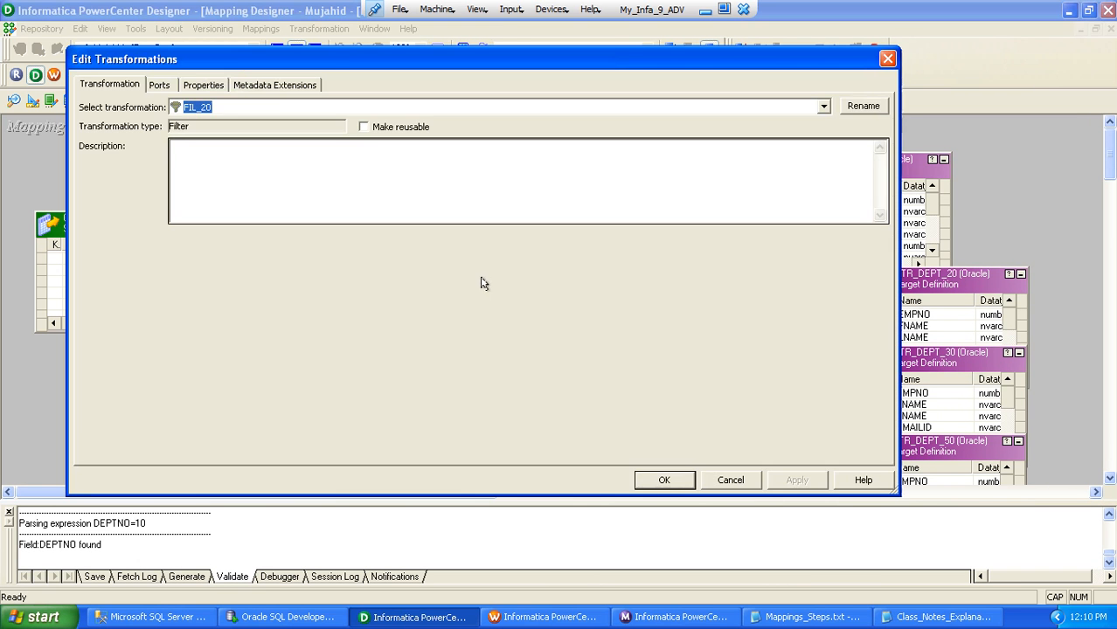
pyautogui.click(216, 84)
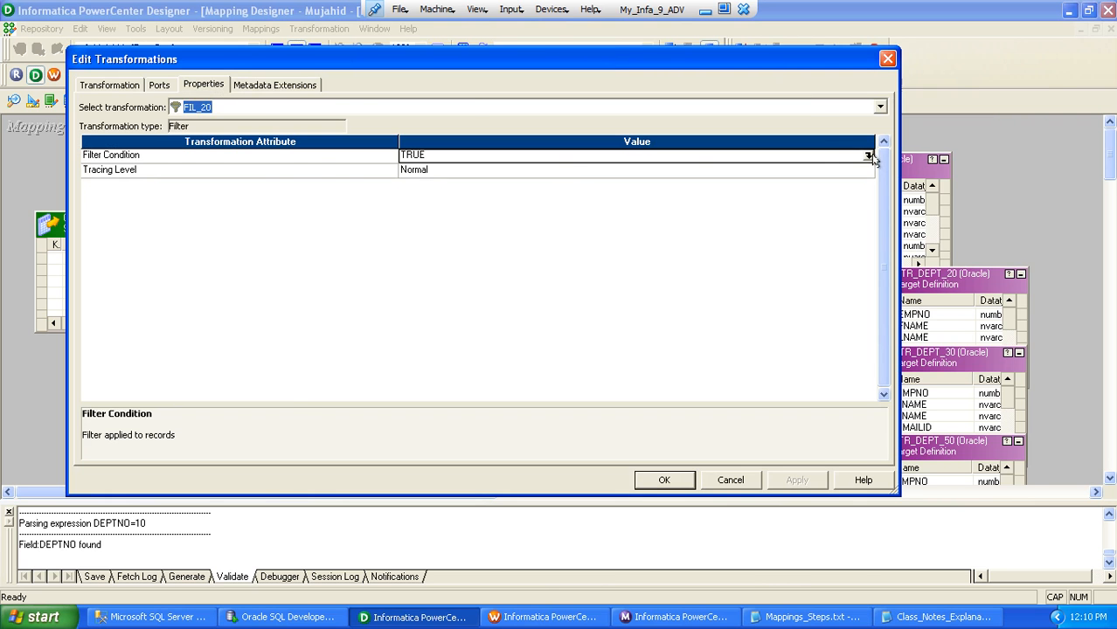
pyautogui.click(868, 155)
pyautogui.hotkey('ctrl', 'a')
pyautogui.hotkey('ctrl', 'v')
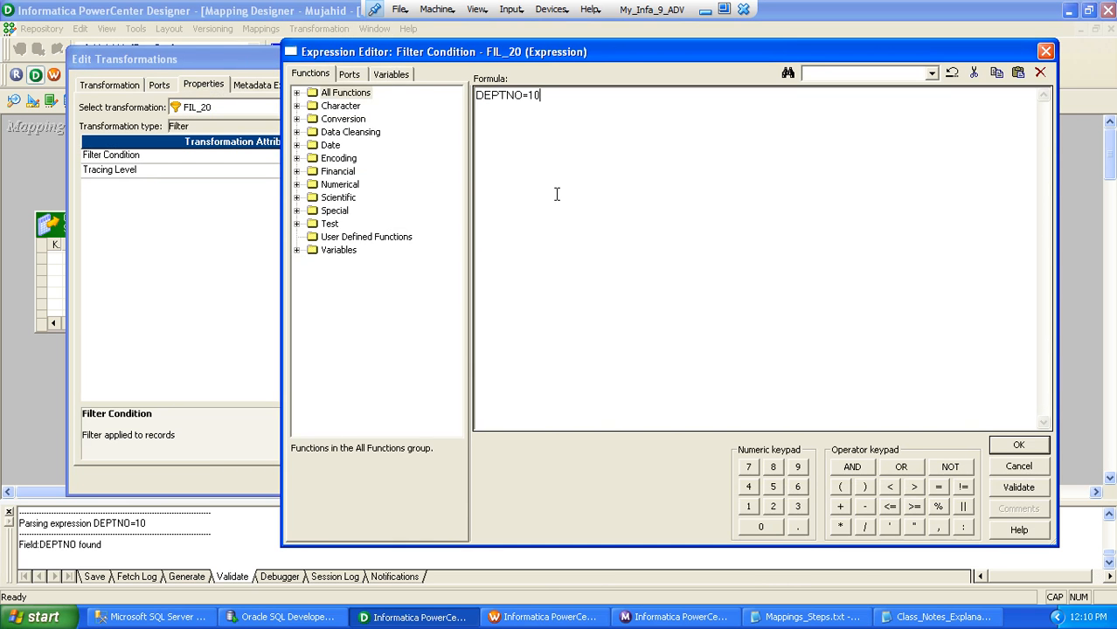
pyautogui.press('BackSpace')
pyautogui.press('BackSpace')
pyautogui.write('20')
pyautogui.click(1016, 445)
pyautogui.click(662, 481)
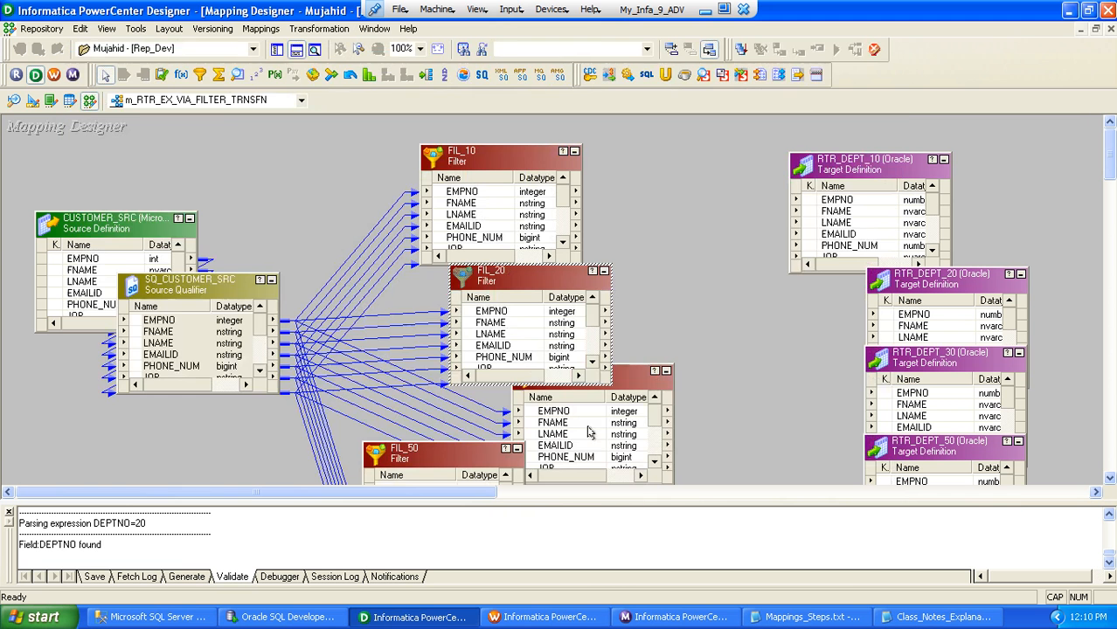
# Set the filter condition of FIL_30 to DEPTNO=30 and apply the change
pyautogui.doubleClick(645, 388)
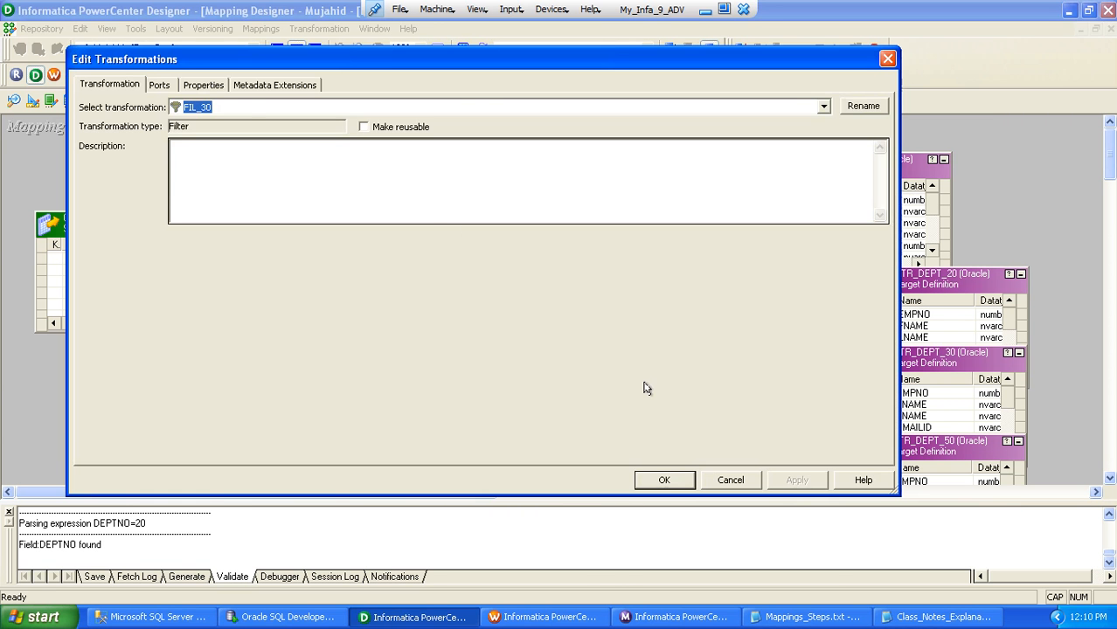
pyautogui.click(215, 87)
pyautogui.click(867, 157)
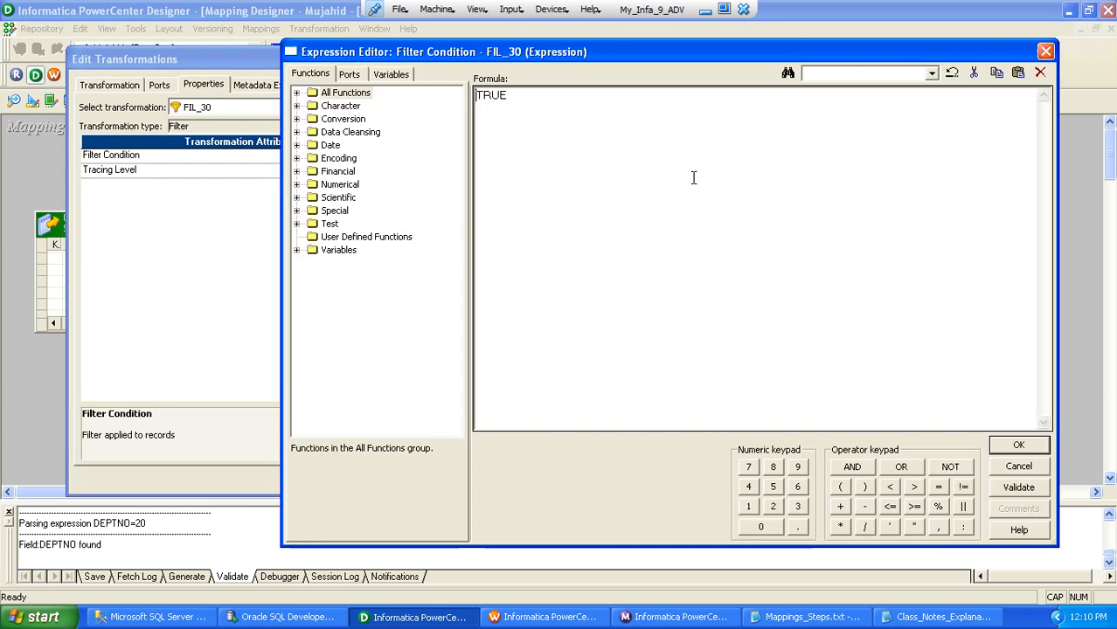
pyautogui.write('DEPTNO=20')
pyautogui.press('BackSpace')
pyautogui.press('BackSpace')
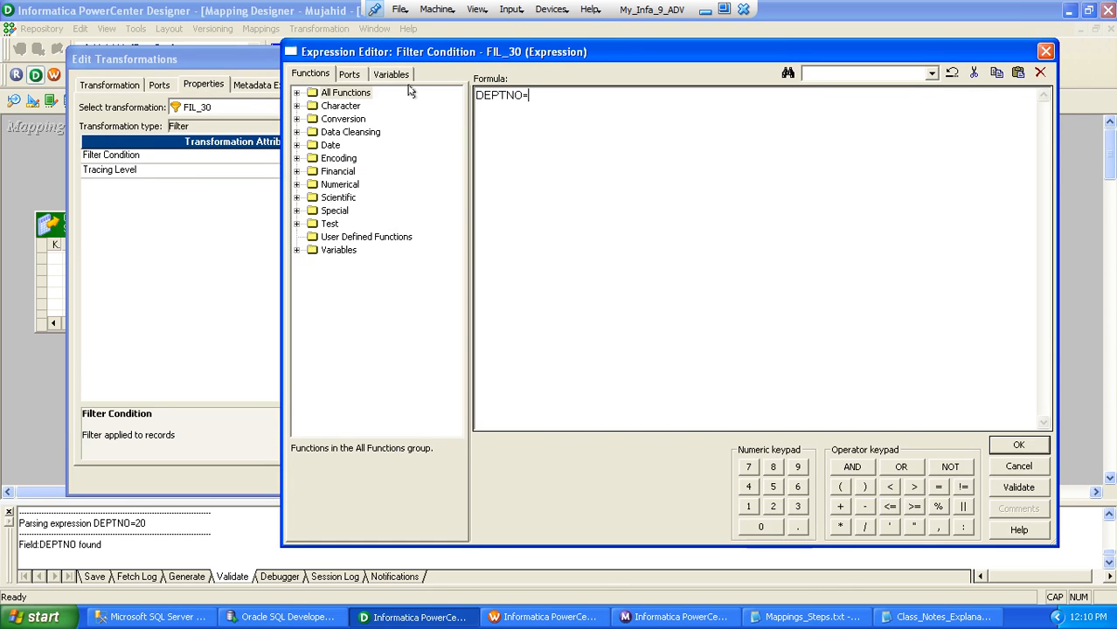
pyautogui.write('30')
pyautogui.click(1015, 445)
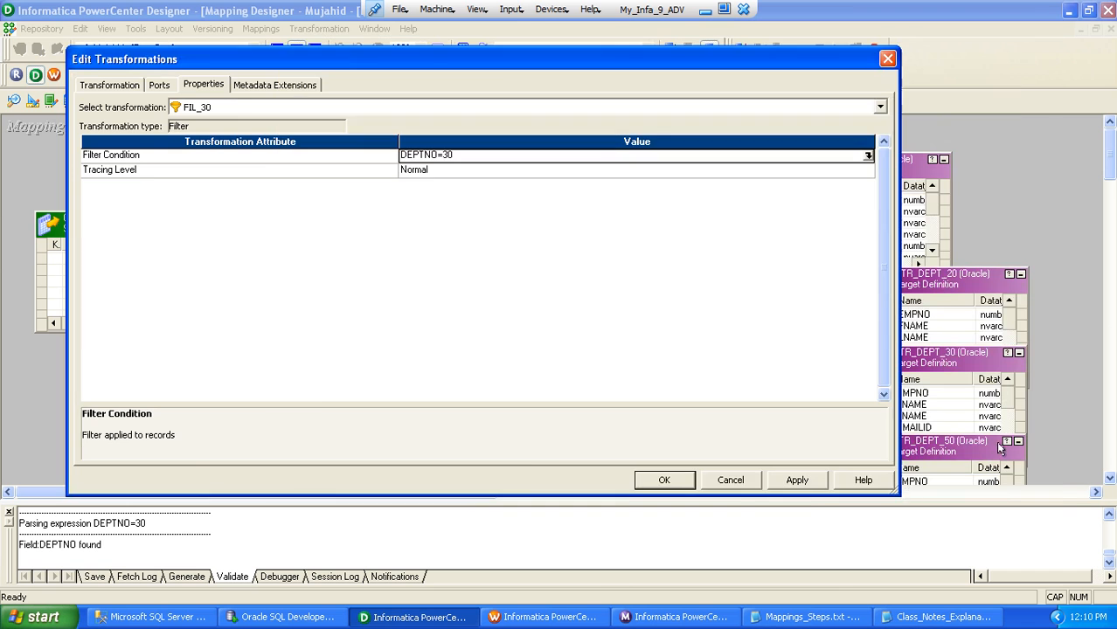
pyautogui.click(686, 480)
# Set the filter condition of FIL_50 to DEPTNO=50 and apply the change
pyautogui.doubleClick(429, 456)
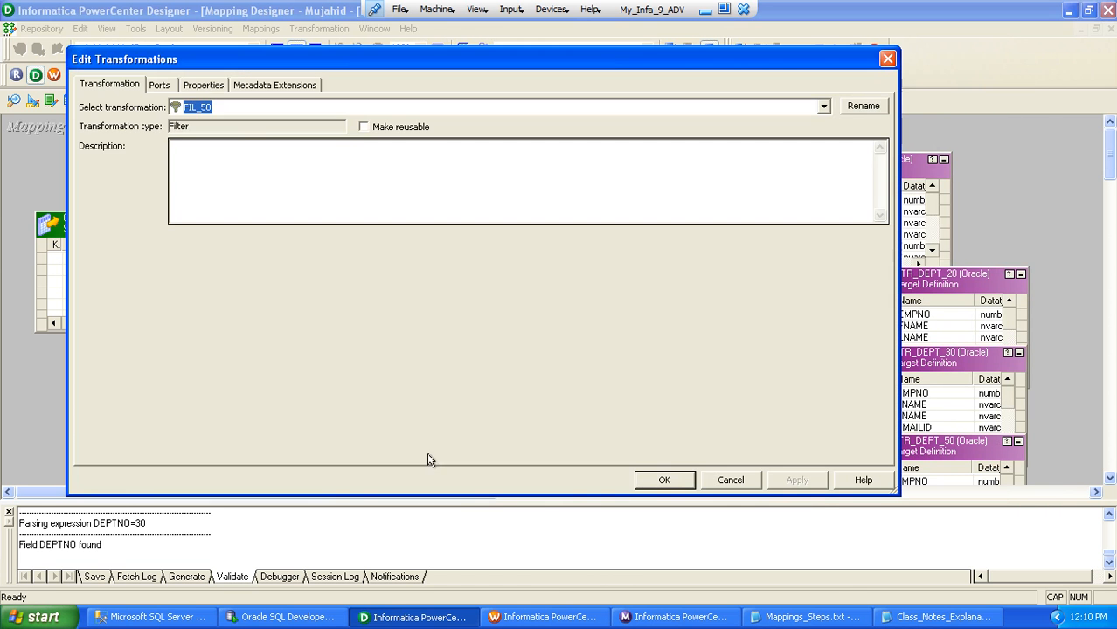
pyautogui.click(208, 87)
pyautogui.click(870, 155)
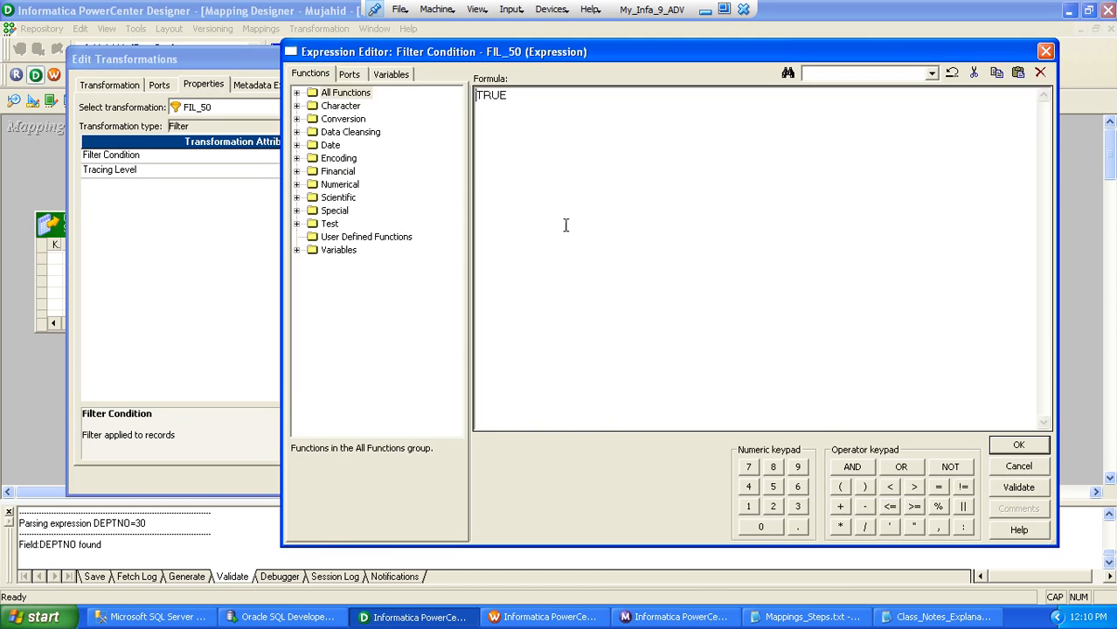
pyautogui.hotkey('ctrl', 'a')
pyautogui.write('DEPTNO=10')
pyautogui.press('BackSpace')
pyautogui.write('50')
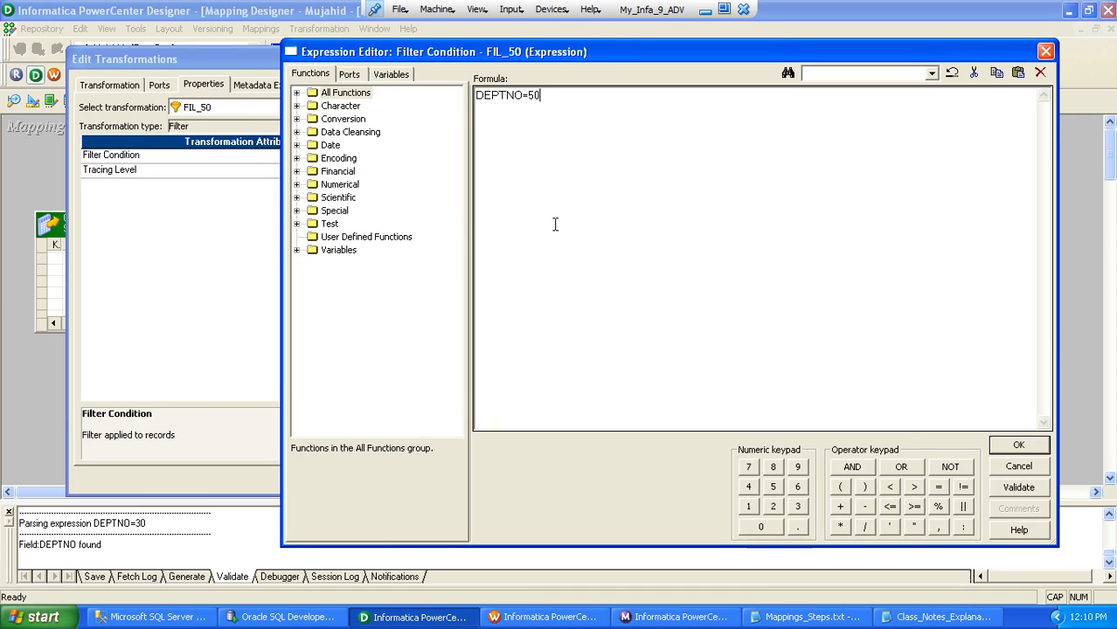
pyautogui.click(1015, 445)
pyautogui.click(666, 479)
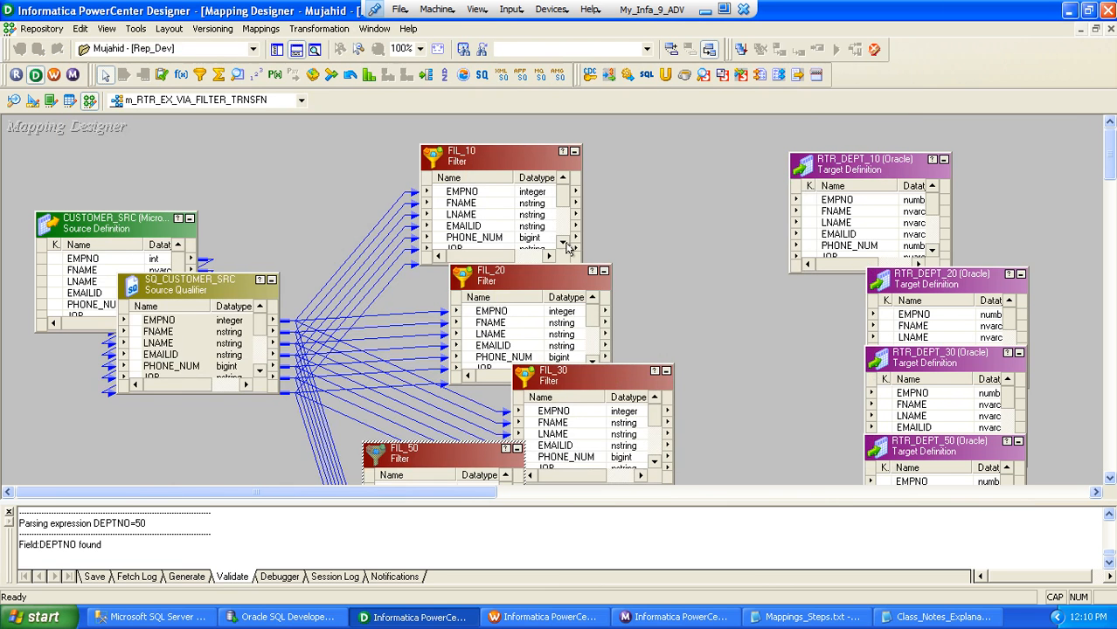
# Link all ports of FIL_10 to target RTR_DEPT_10 and all ports of FIL_20 to target RTR_DEPT_20
pyautogui.rightClick(471, 192)
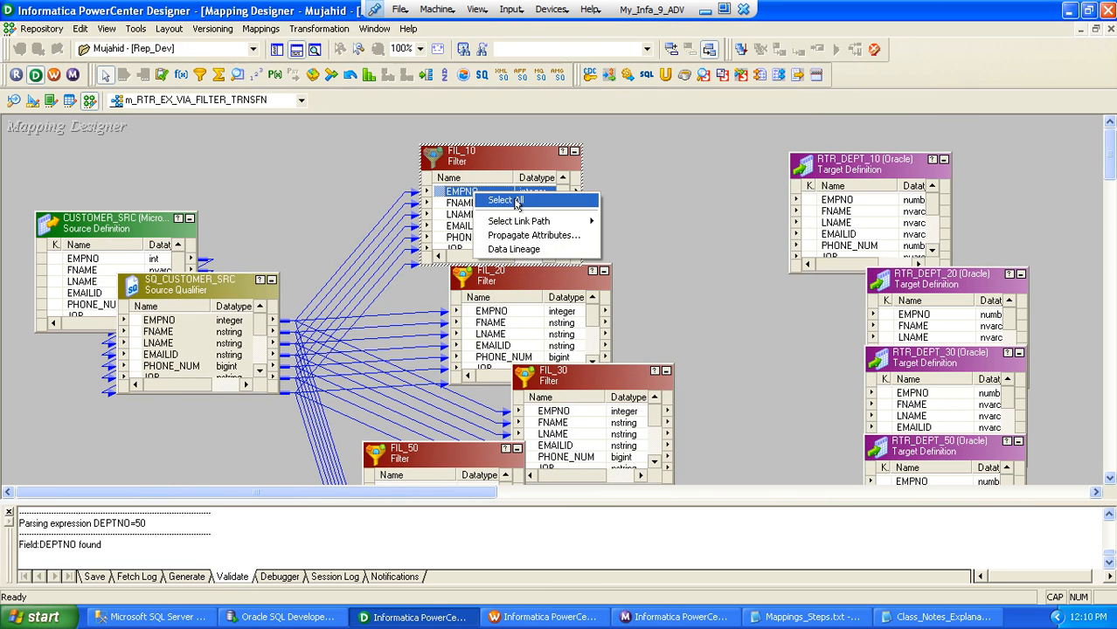
pyautogui.click(516, 201)
pyautogui.moveTo(443, 194); pyautogui.dragTo(808, 202)
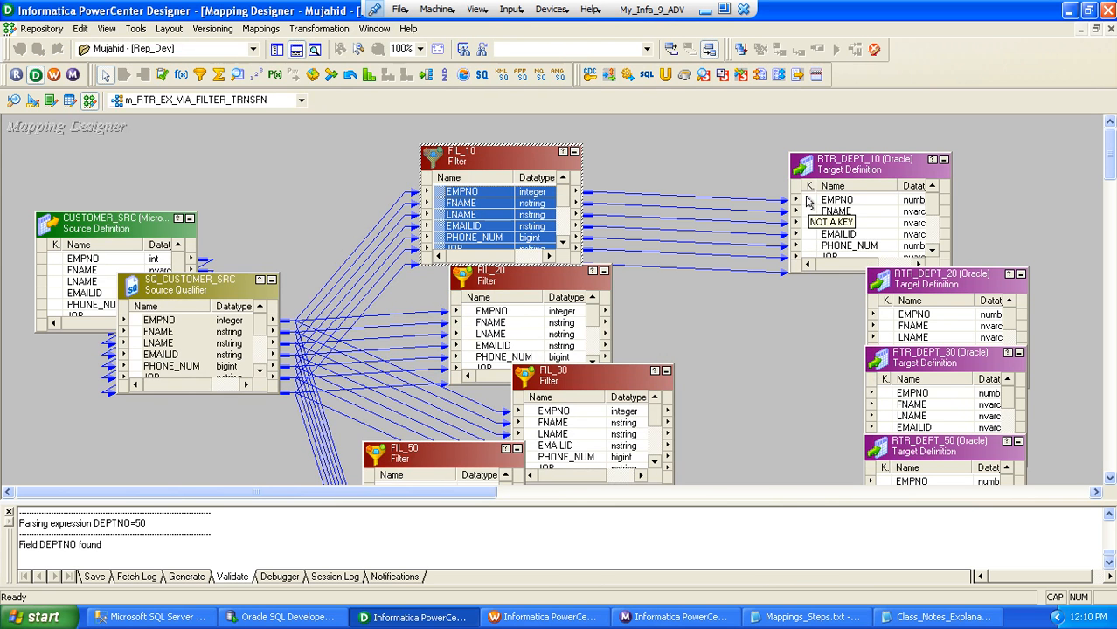
pyautogui.rightClick(484, 321)
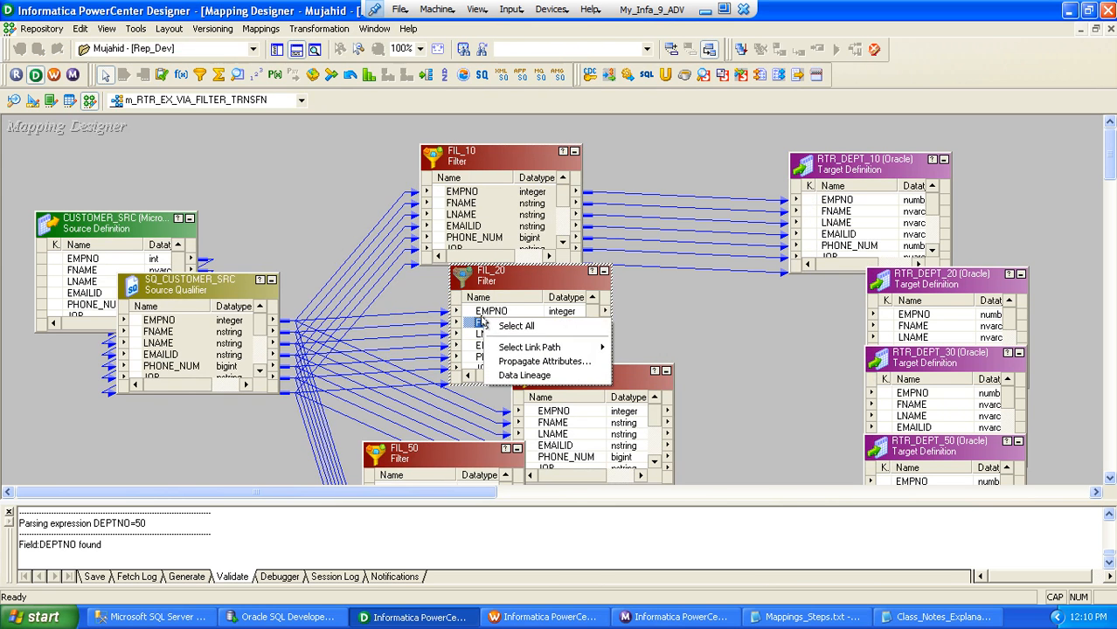
pyautogui.click(502, 327)
pyautogui.moveTo(474, 315); pyautogui.dragTo(887, 314)
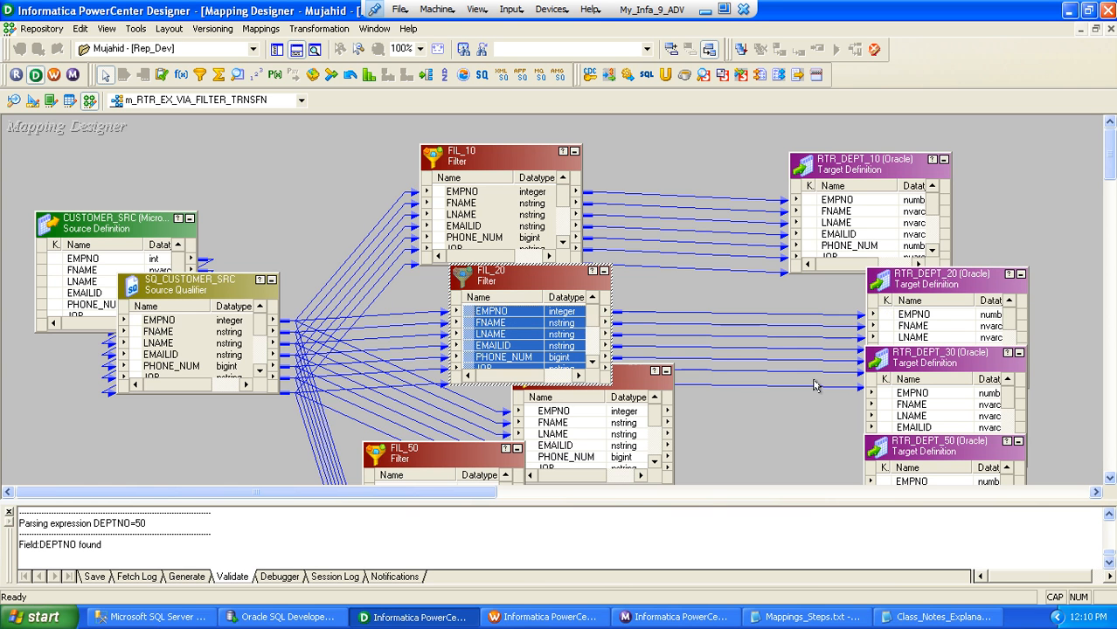
# Link all ports of FIL_30 to RTR_DEPT_30, and of FIL_50, moved slightly up, to RTR_DEPT_50
pyautogui.rightClick(609, 422)
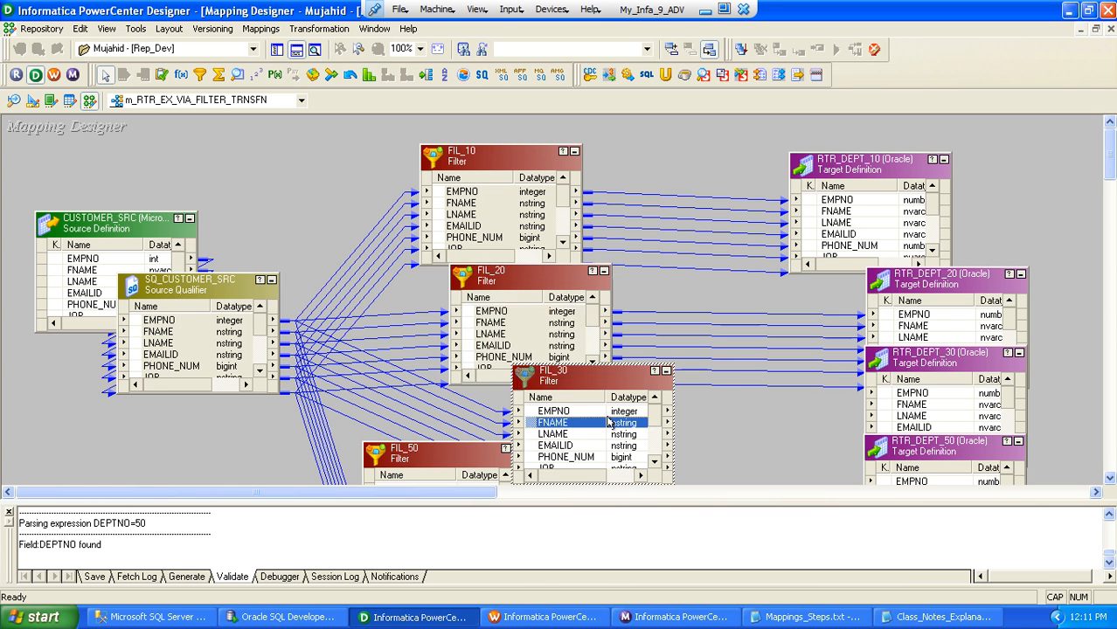
pyautogui.click(642, 426)
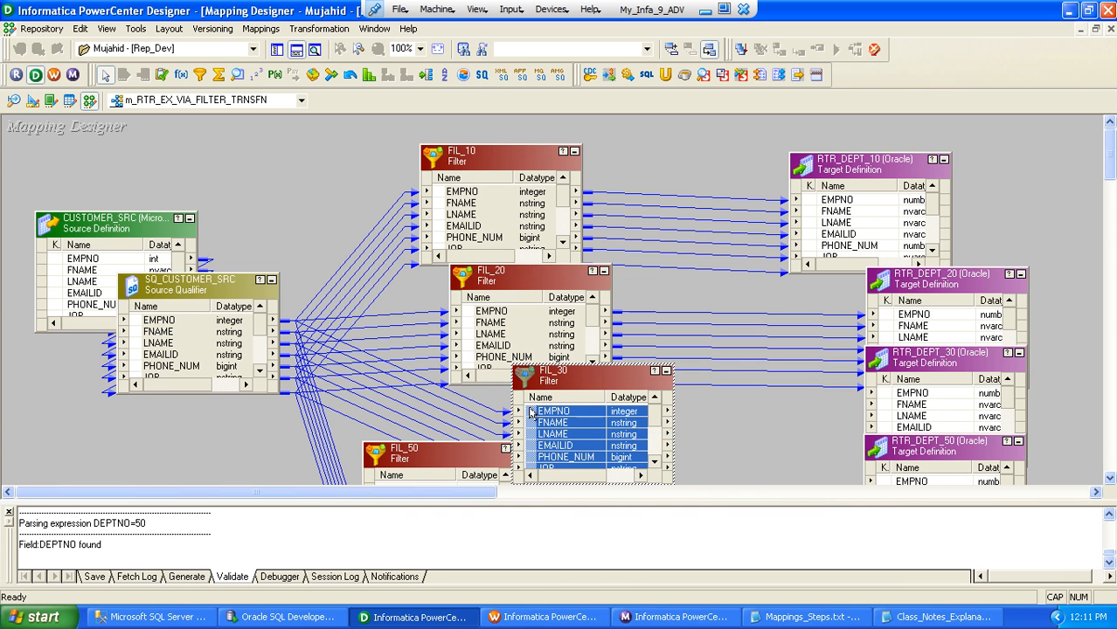
pyautogui.moveTo(531, 413); pyautogui.dragTo(885, 397)
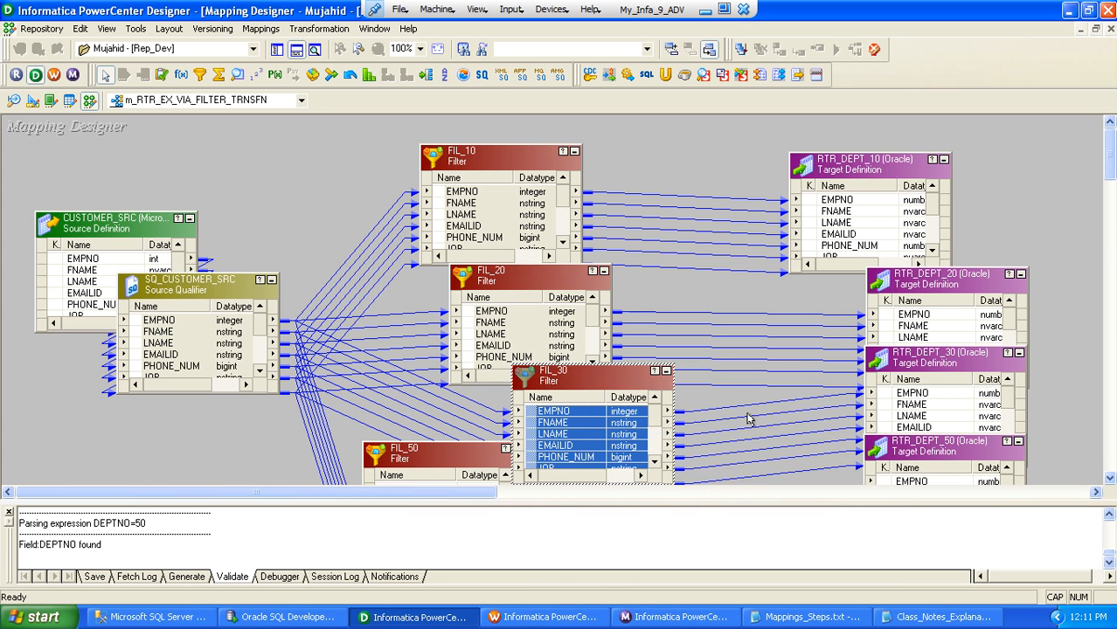
pyautogui.moveTo(470, 461); pyautogui.dragTo(462, 416)
pyautogui.rightClick(422, 448)
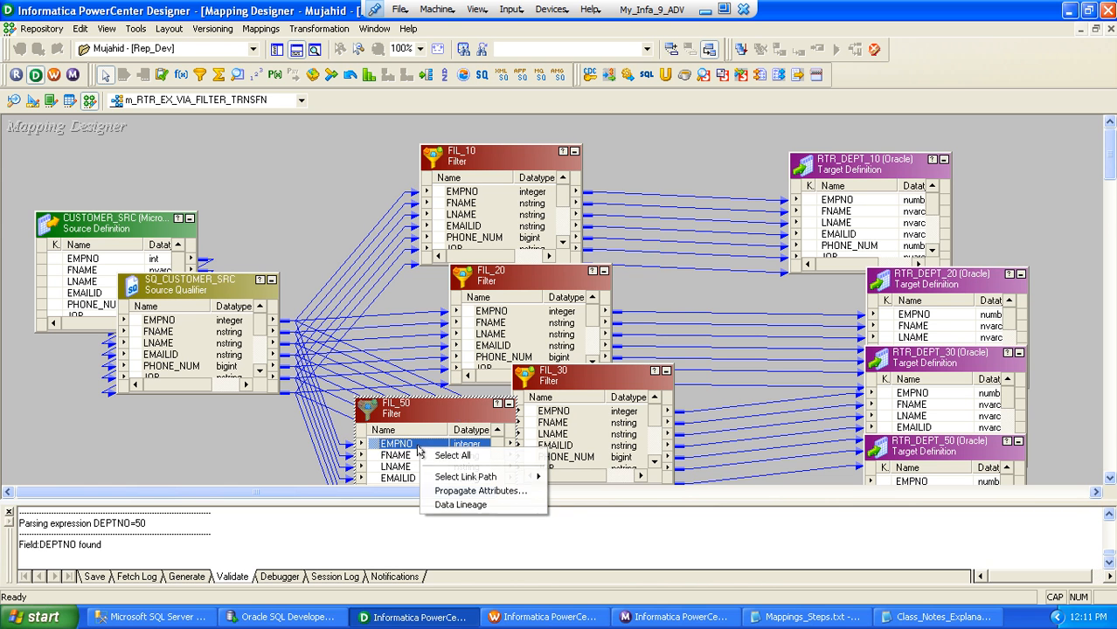
pyautogui.click(451, 456)
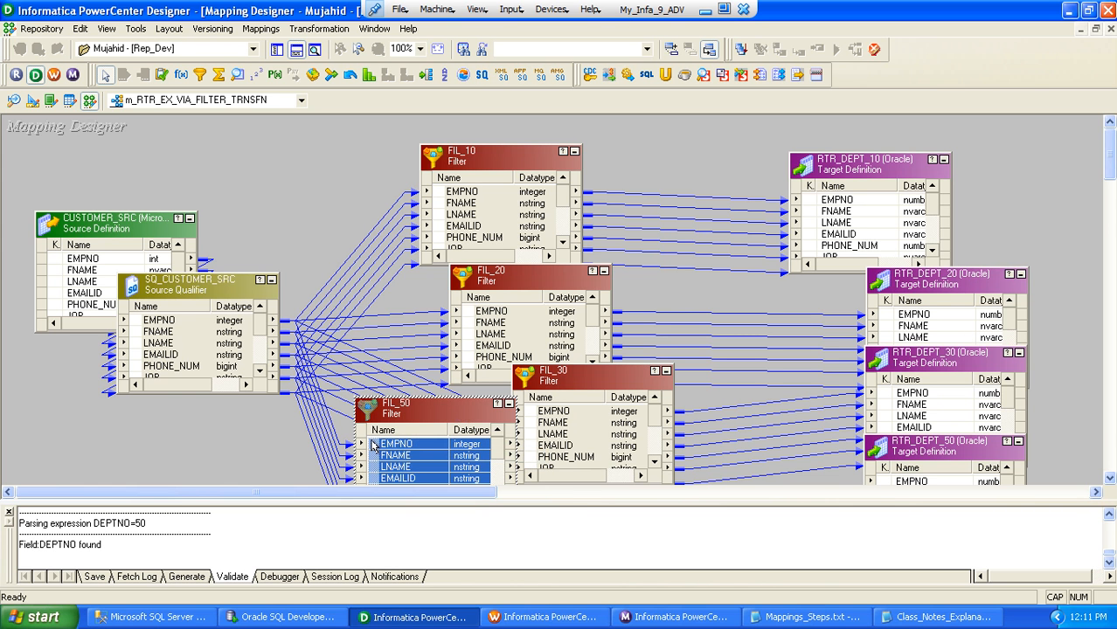
pyautogui.moveTo(373, 446); pyautogui.dragTo(888, 482)
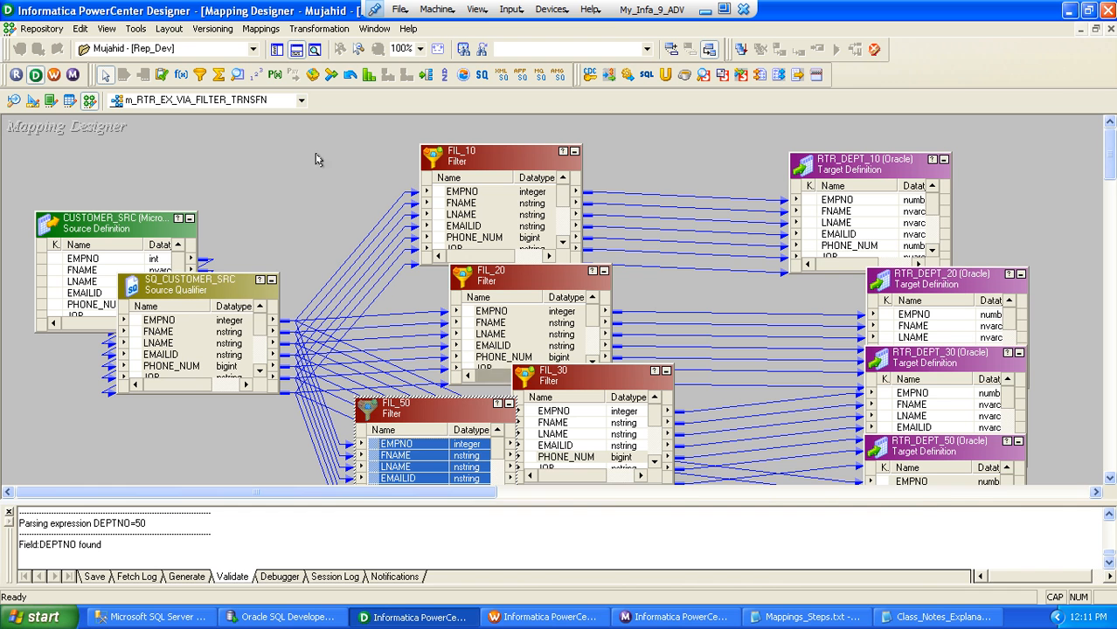
# Hide the output window and arrange all objects of the mapping automatically
pyautogui.click(295, 53)
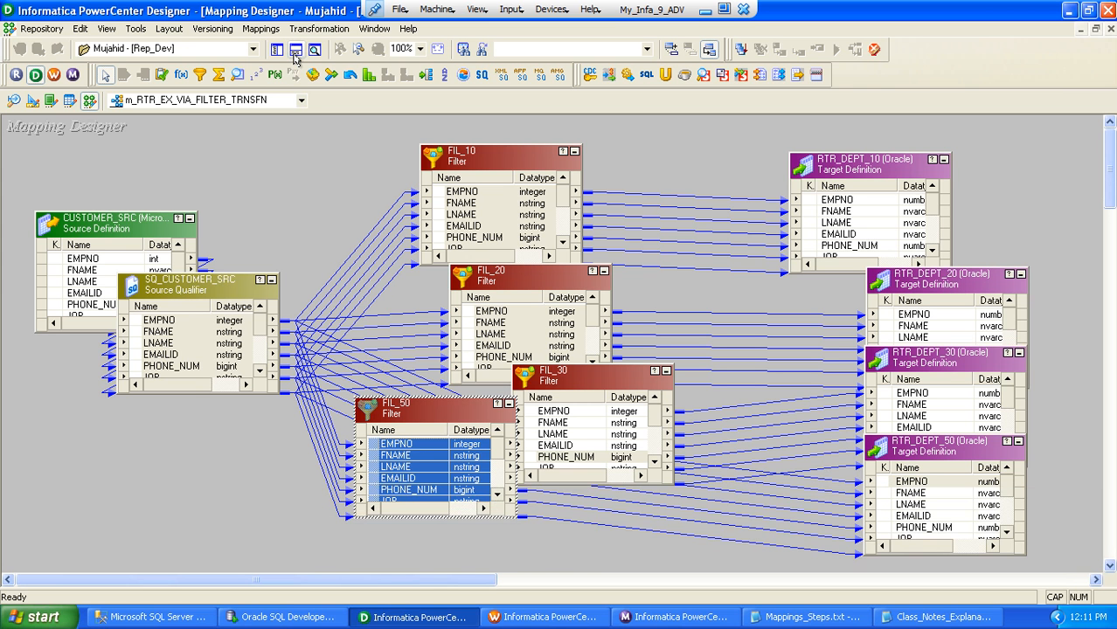
pyautogui.rightClick(322, 183)
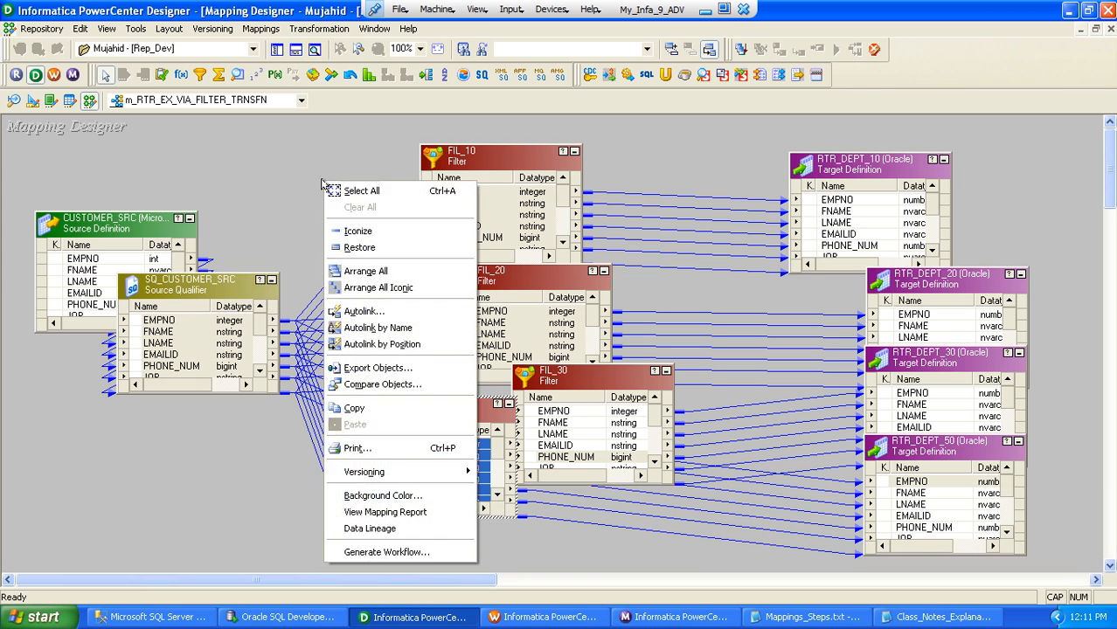
pyautogui.click(378, 273)
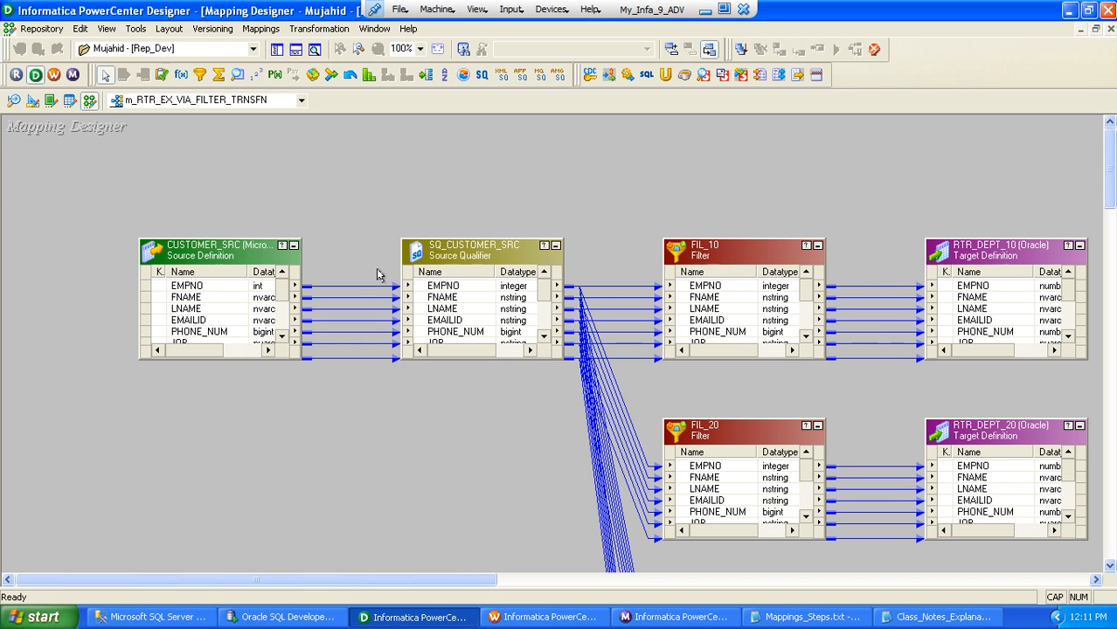
# Extend the FIL_10, RTR_DEPT_10, FIL_20 and RTR_DEPT_20 boxes upward so that more of their ports are shown
pyautogui.moveTo(738, 240); pyautogui.dragTo(735, 163)
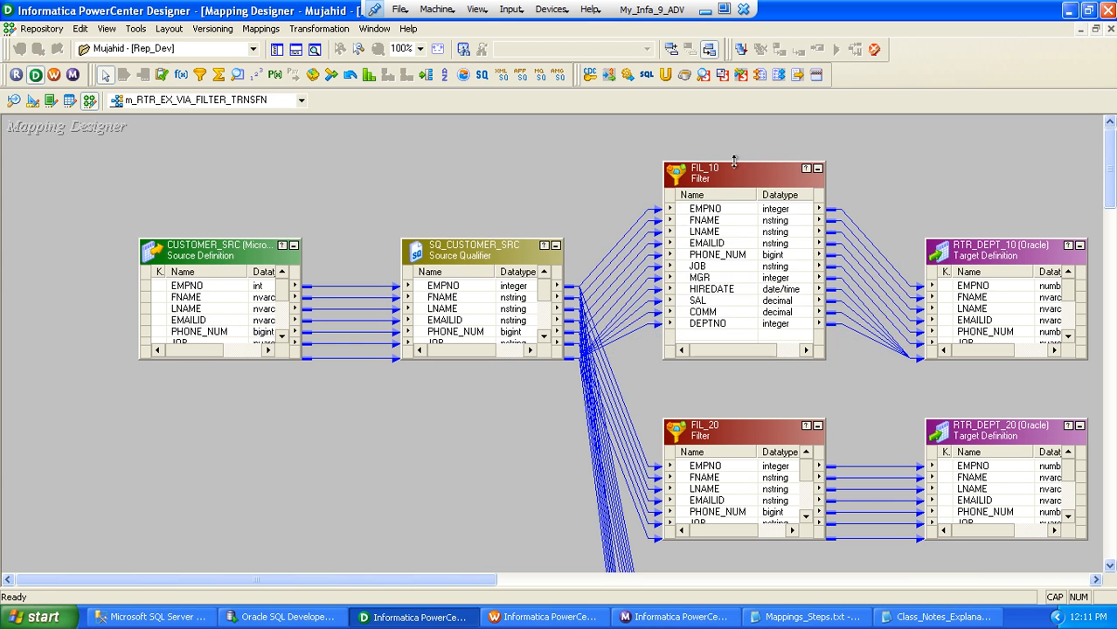
pyautogui.moveTo(1009, 239); pyautogui.dragTo(990, 165)
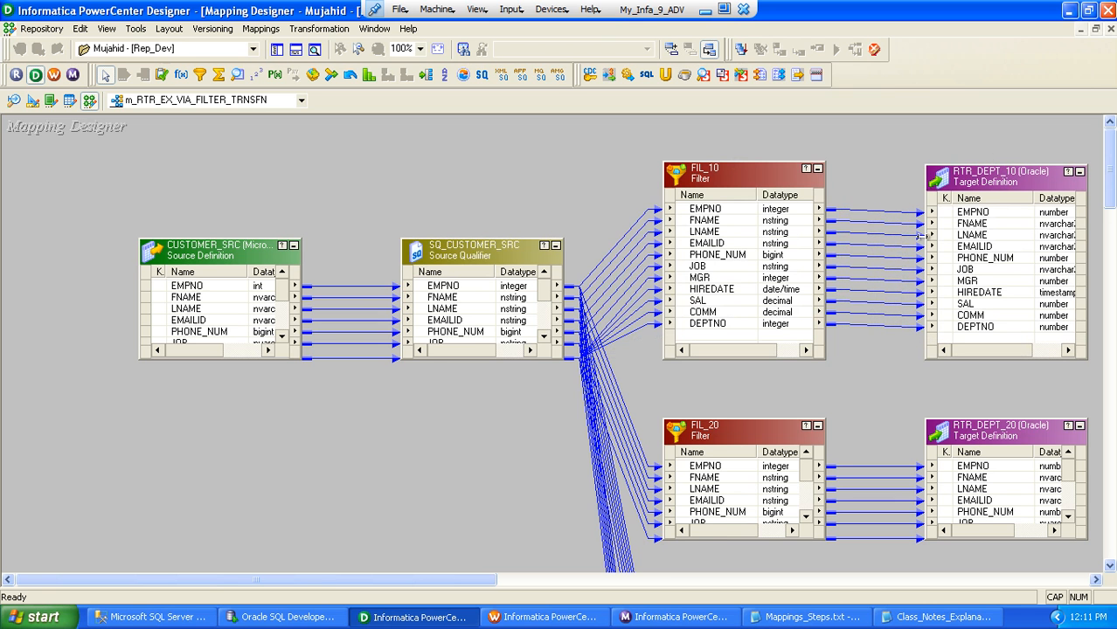
pyautogui.scroll(-5, 1095, 180)
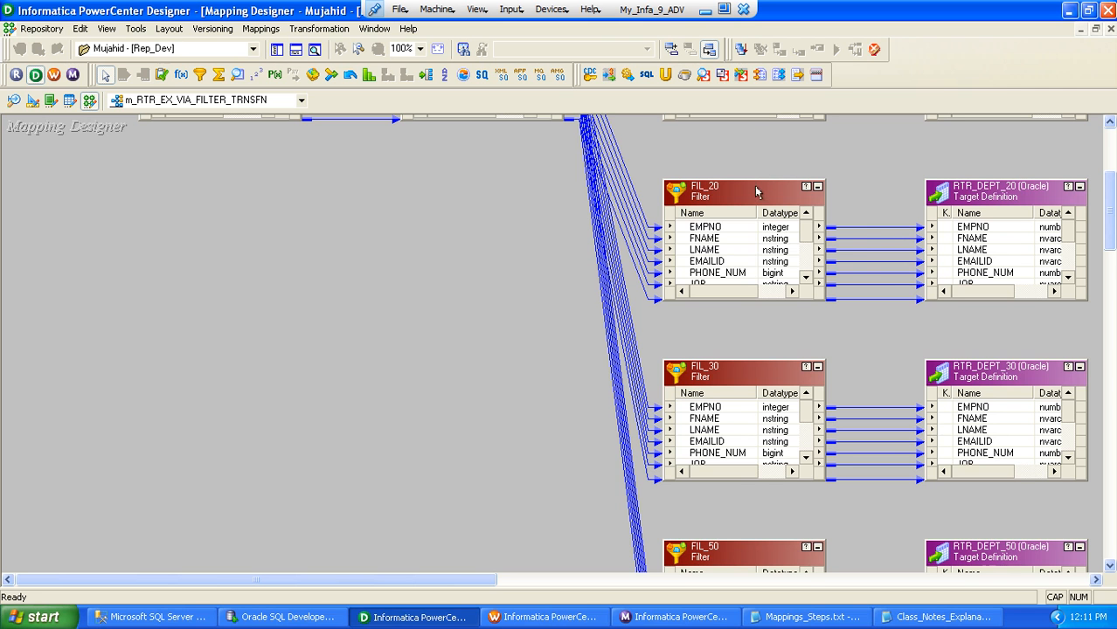
pyautogui.moveTo(753, 180); pyautogui.dragTo(749, 131)
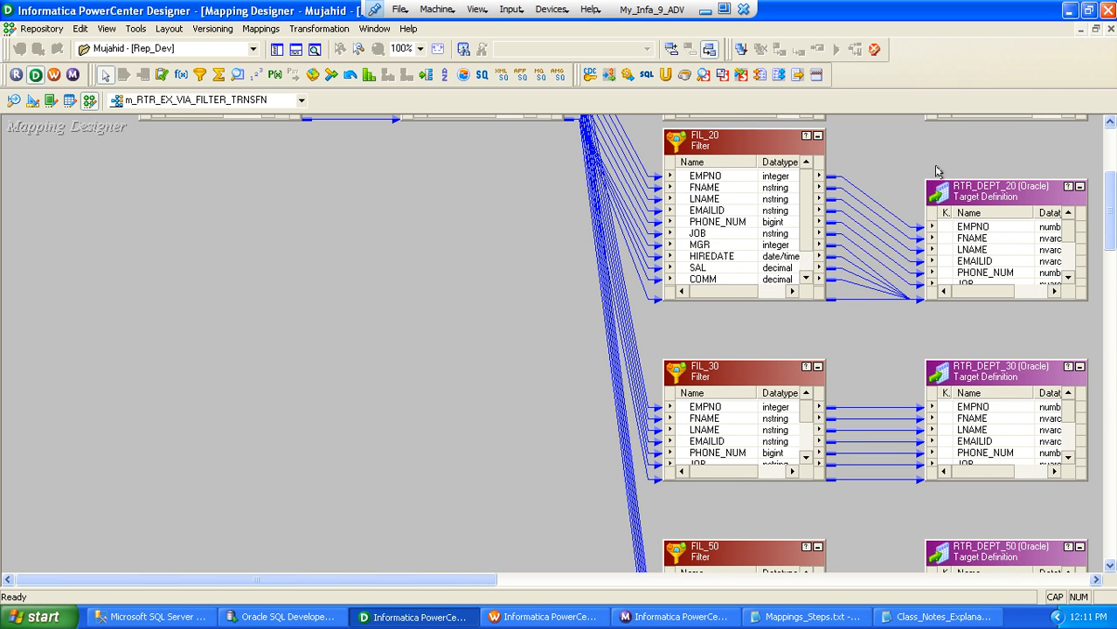
pyautogui.moveTo(967, 181); pyautogui.dragTo(965, 122)
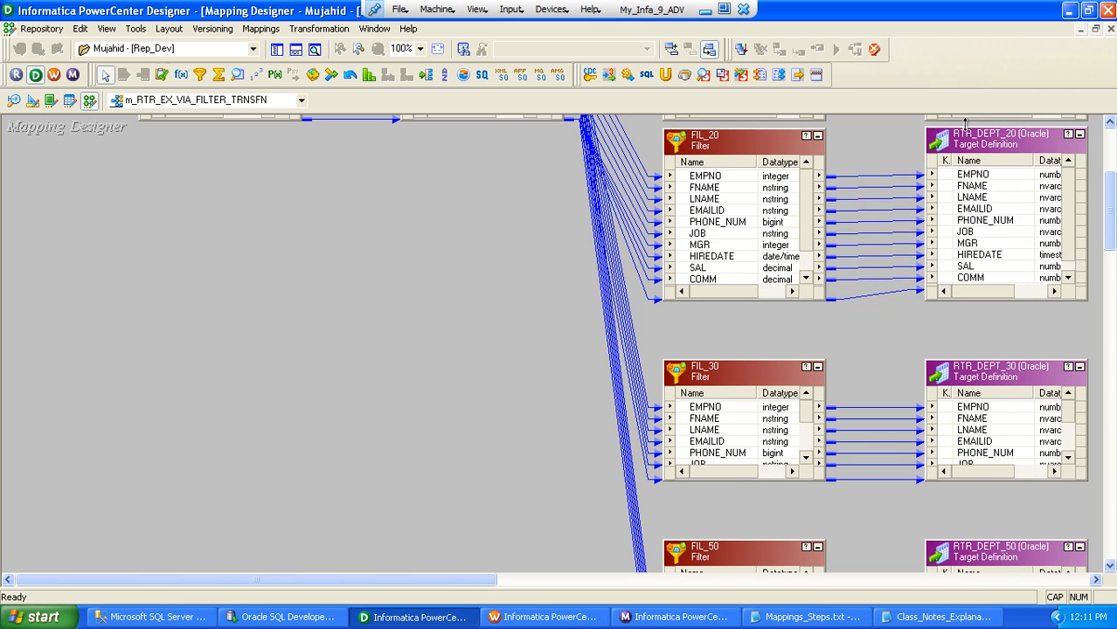
# Extend the SQ_CUSTOMER_SRC box upward so that all ports from EMPNO to DEPTNO are shown
pyautogui.moveTo(1110, 219); pyautogui.dragTo(1109, 191)
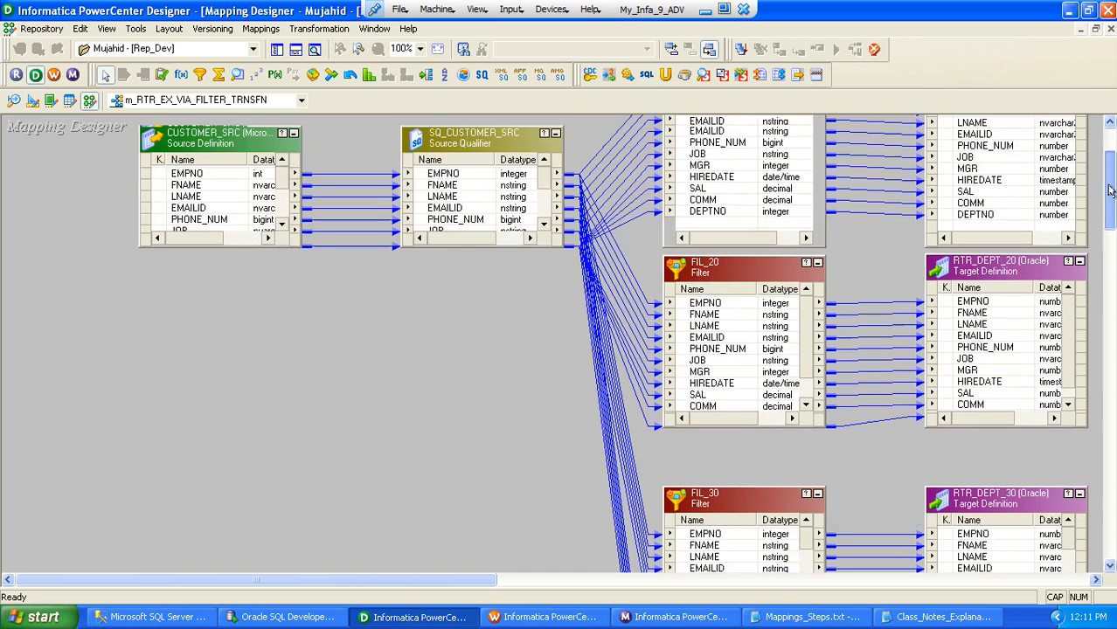
pyautogui.scroll(3, 554, 218)
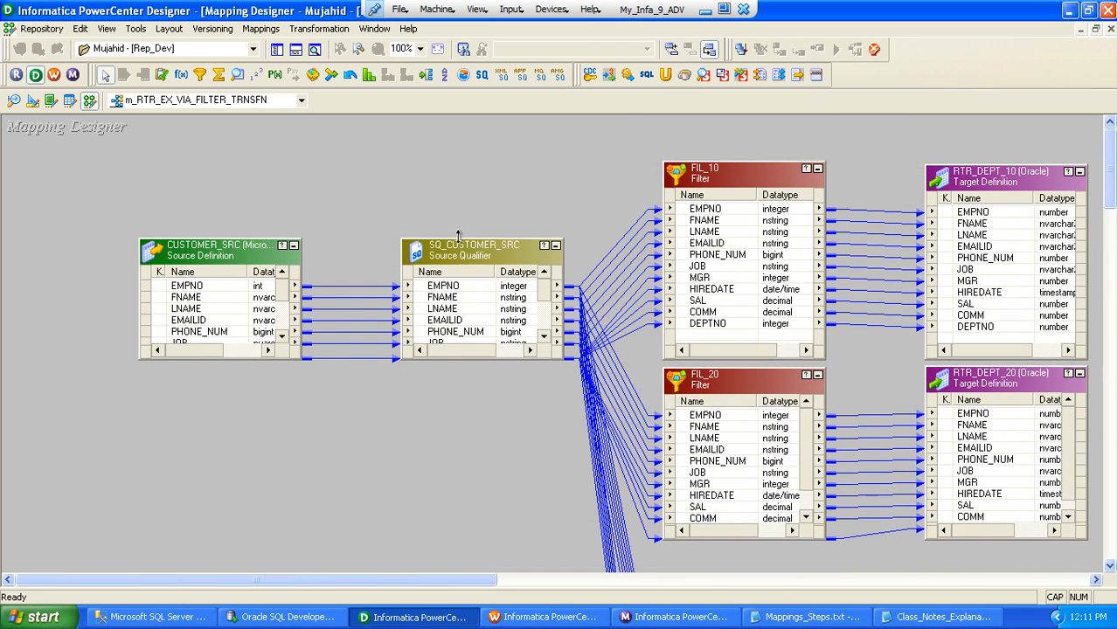
pyautogui.moveTo(458, 237); pyautogui.dragTo(458, 163)
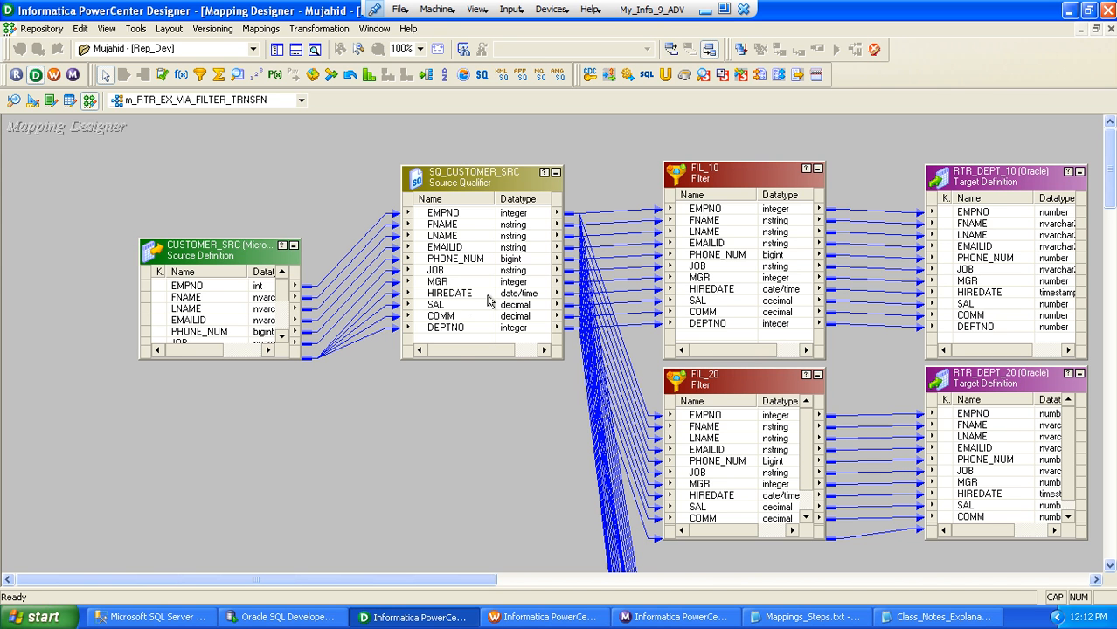
pyautogui.click(682, 267)
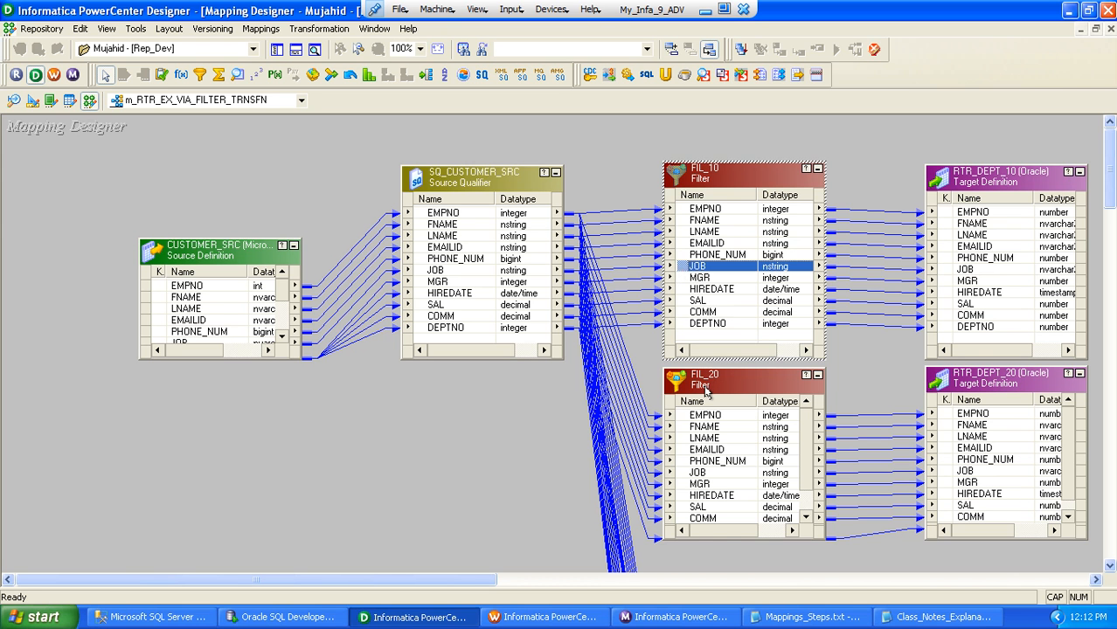
pyautogui.click(706, 385)
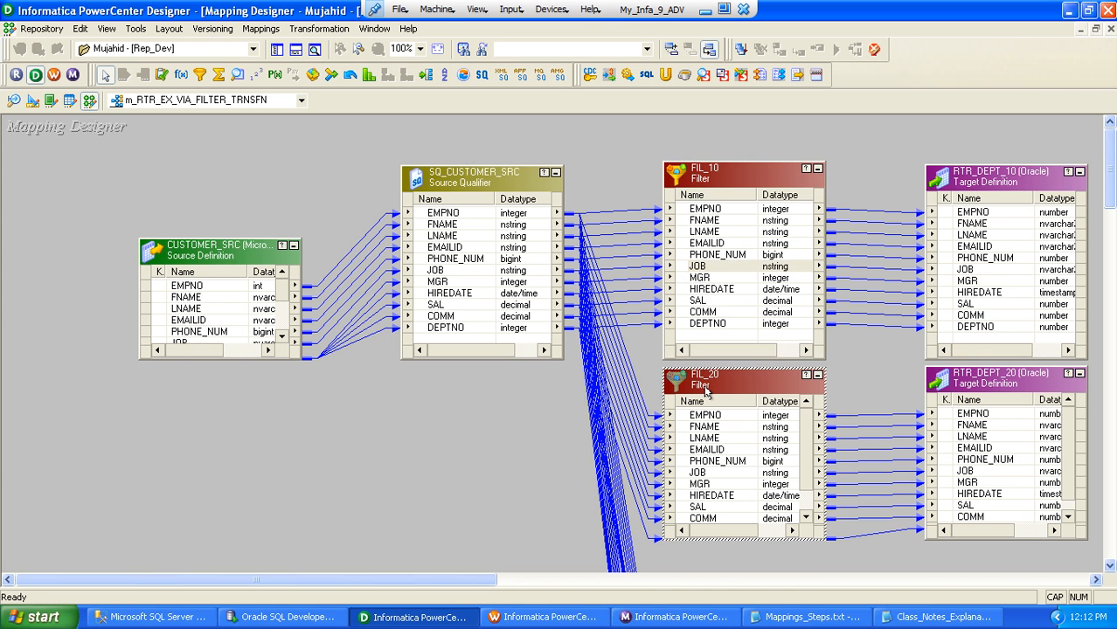
pyautogui.click(1010, 179)
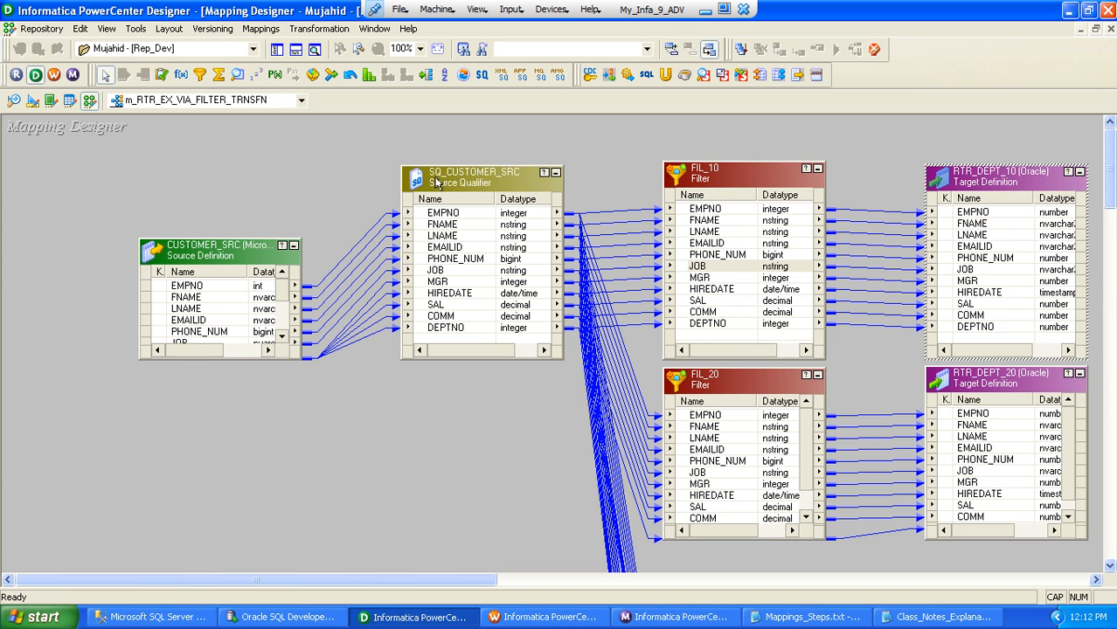
pyautogui.click(437, 181)
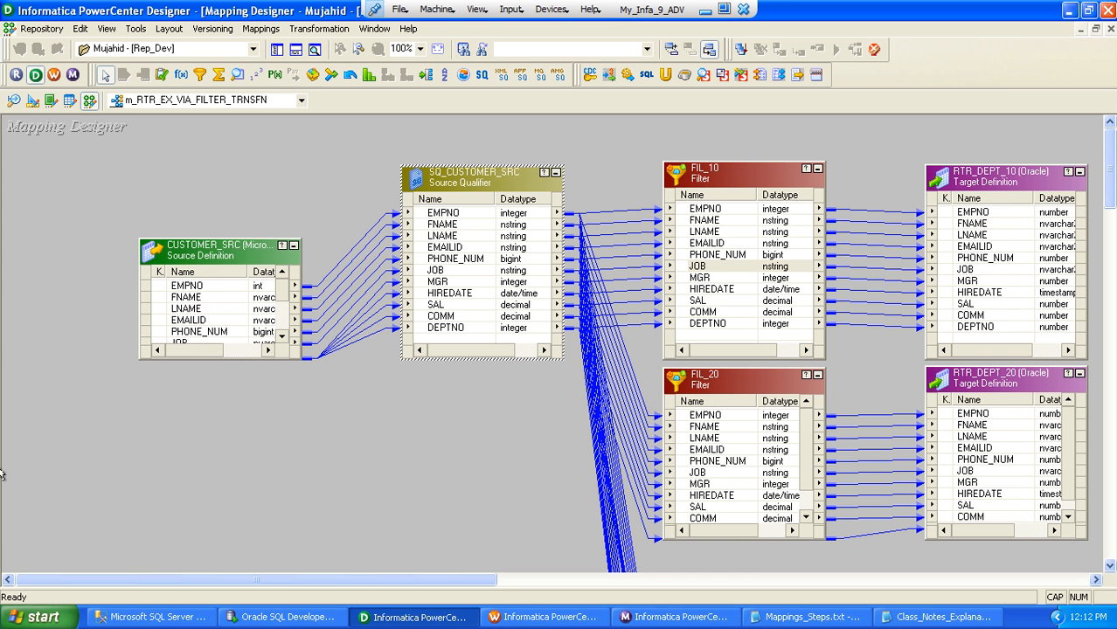
pyautogui.moveTo(309, 580); pyautogui.dragTo(407, 583)
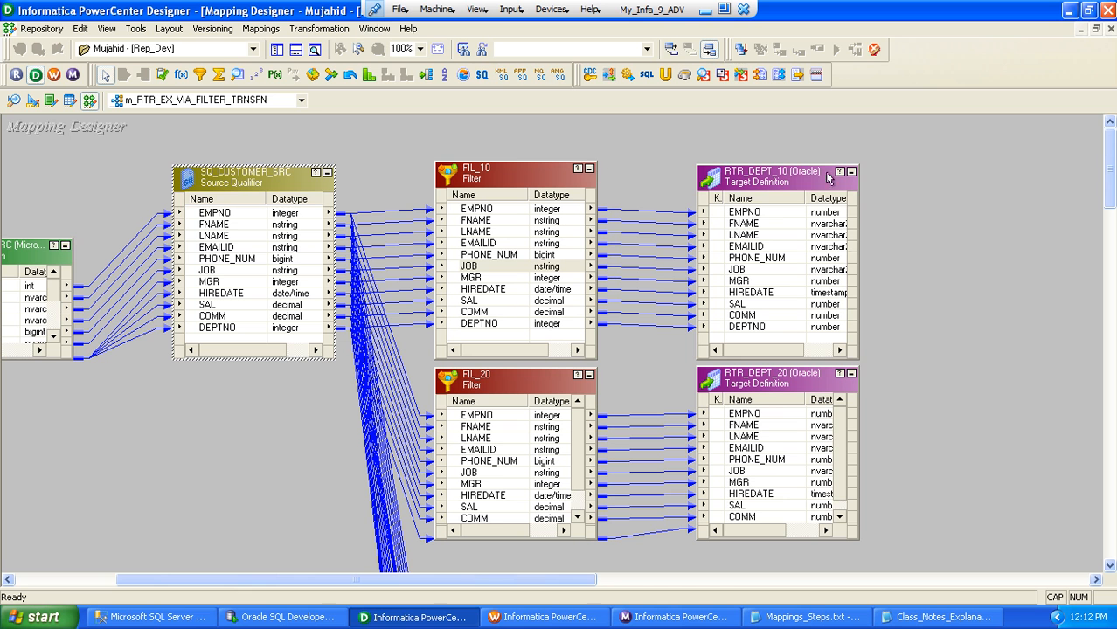
pyautogui.click(718, 180)
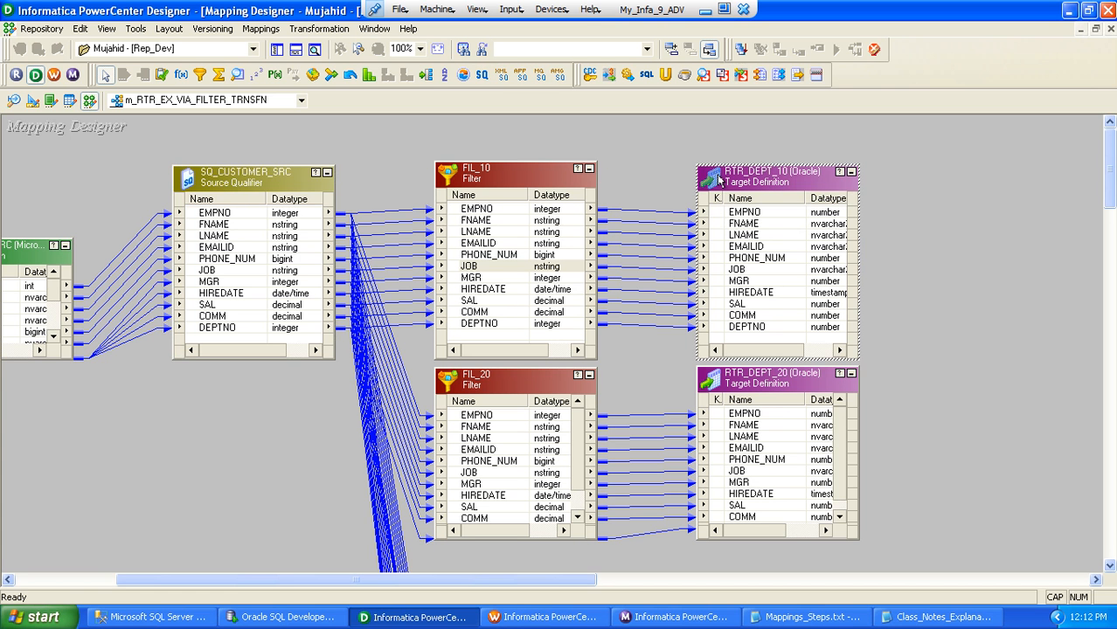
pyautogui.click(470, 384)
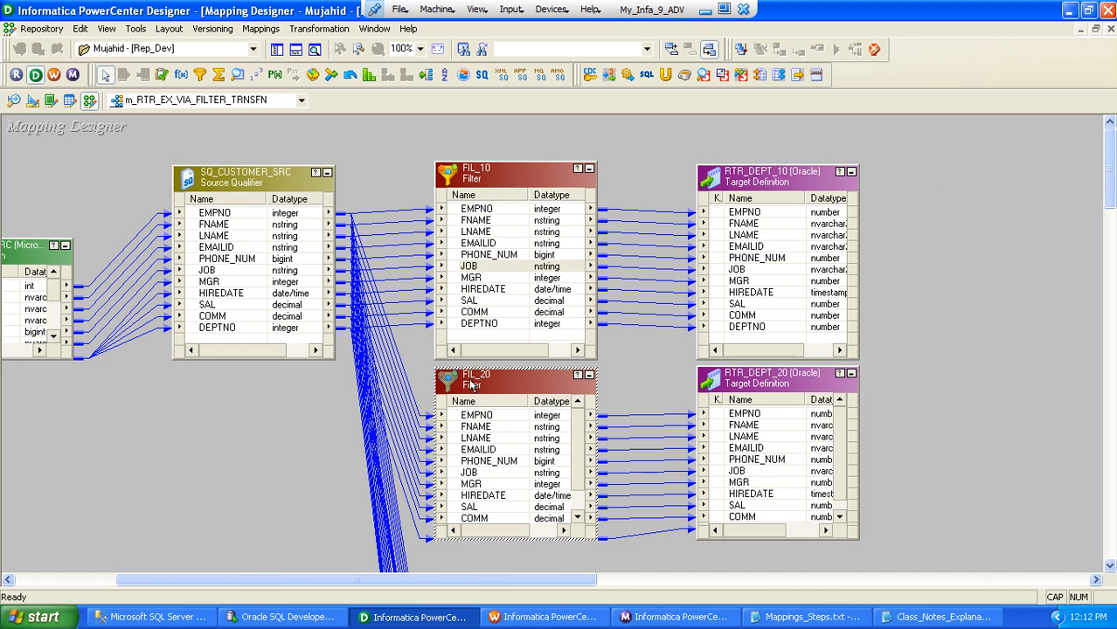
# Open the definition of target RTR_DEPT_10 and check its target table name
pyautogui.doubleClick(778, 185)
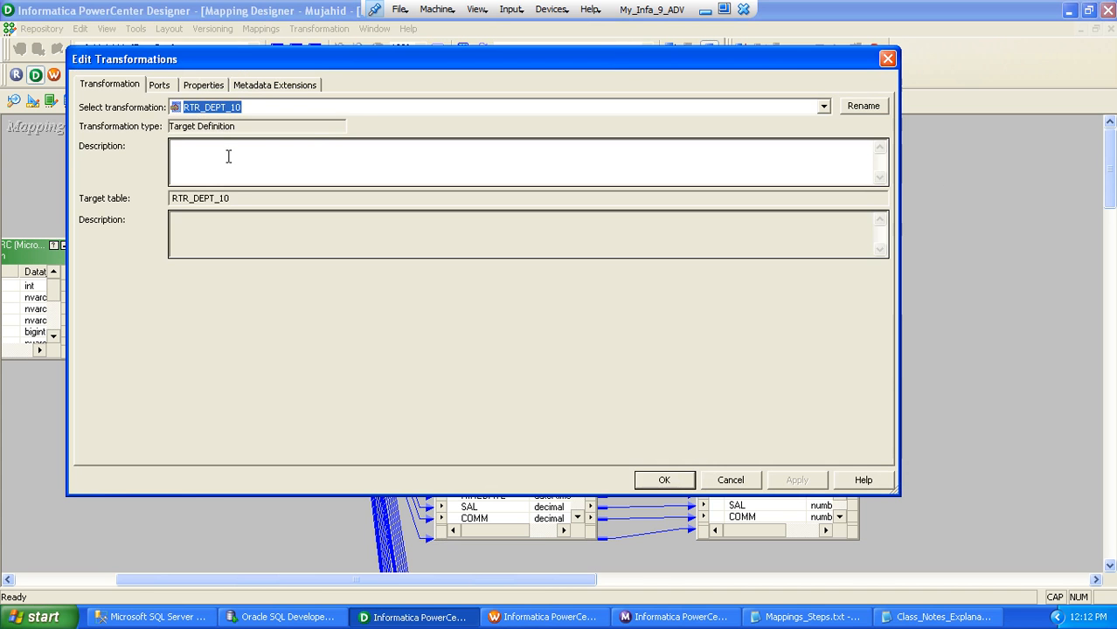
pyautogui.moveTo(236, 199); pyautogui.dragTo(139, 203)
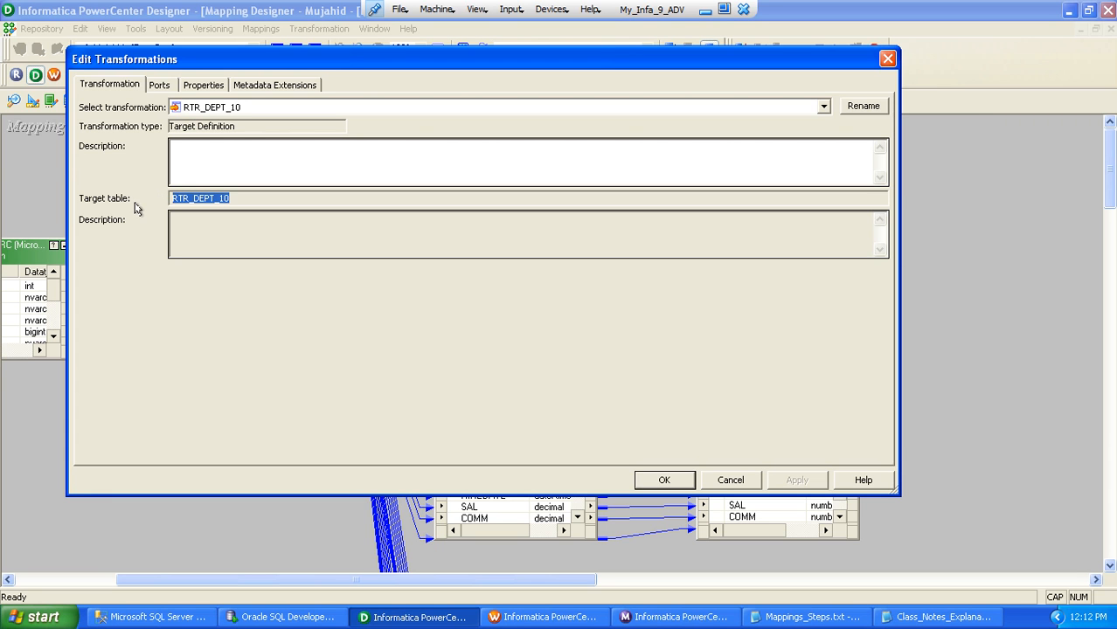
# Switch to SQL Server Management Studio and add the query SELECT * FROM INFORMATION_SCHEMA_TABLES; below the existing statements, separated by a blank line
pyautogui.click(149, 616)
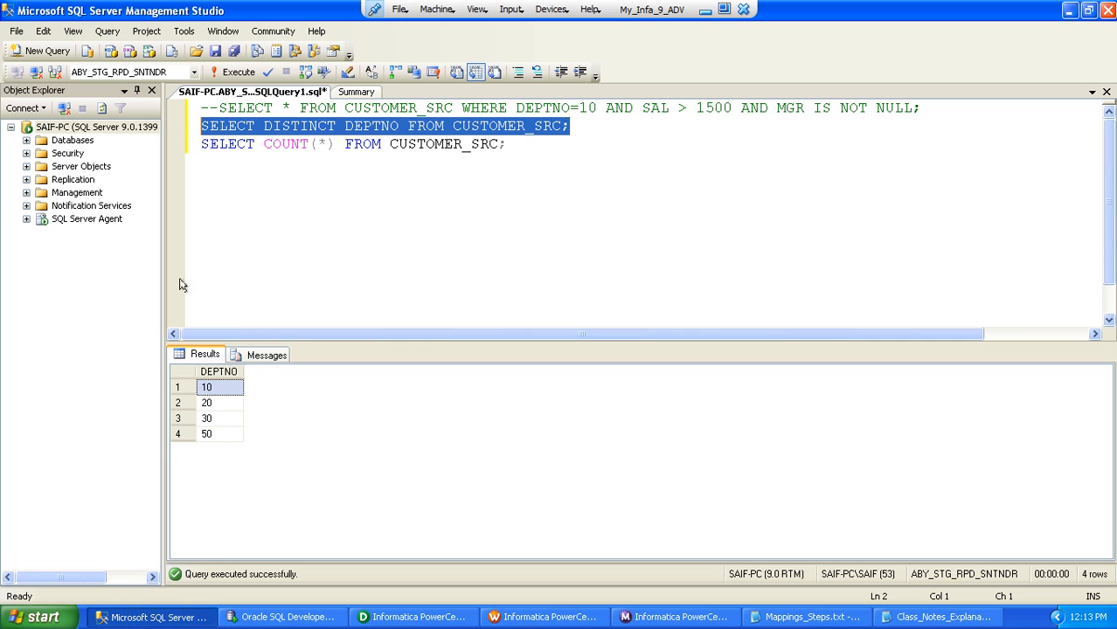
pyautogui.click(514, 146)
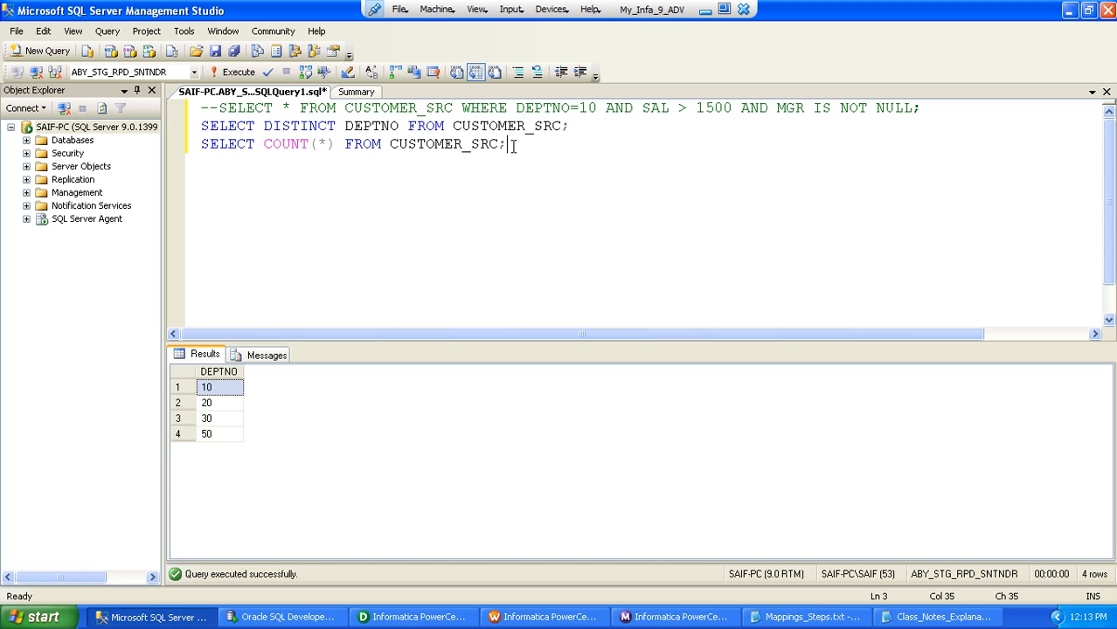
pyautogui.press('Return')
pyautogui.press('Return')
pyautogui.write('SELEC')
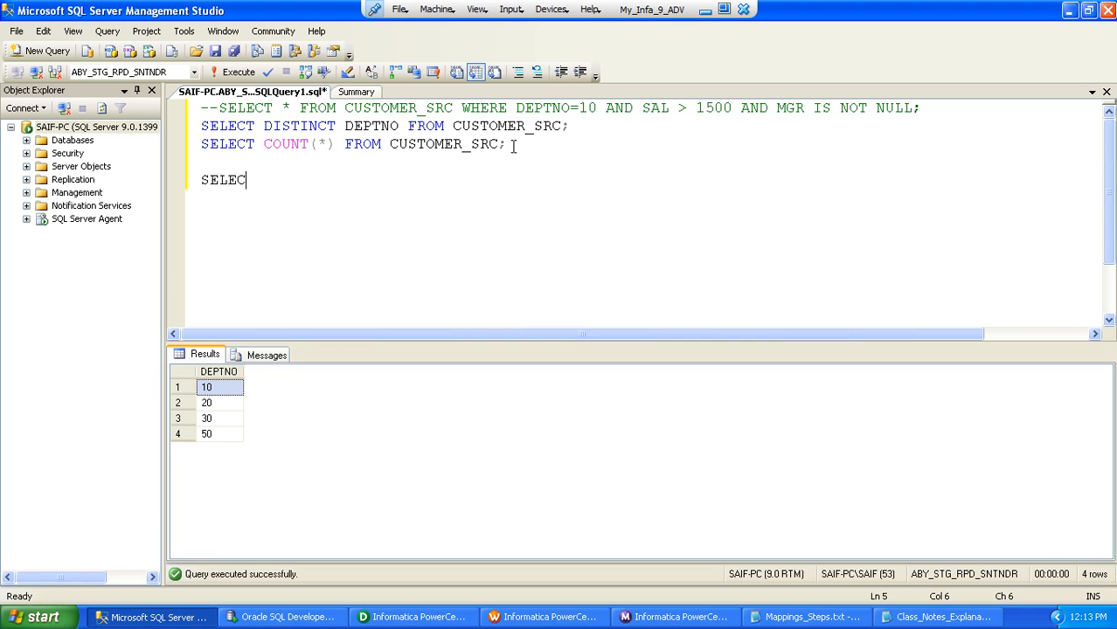
pyautogui.write('T * F')
pyautogui.write('INSO')
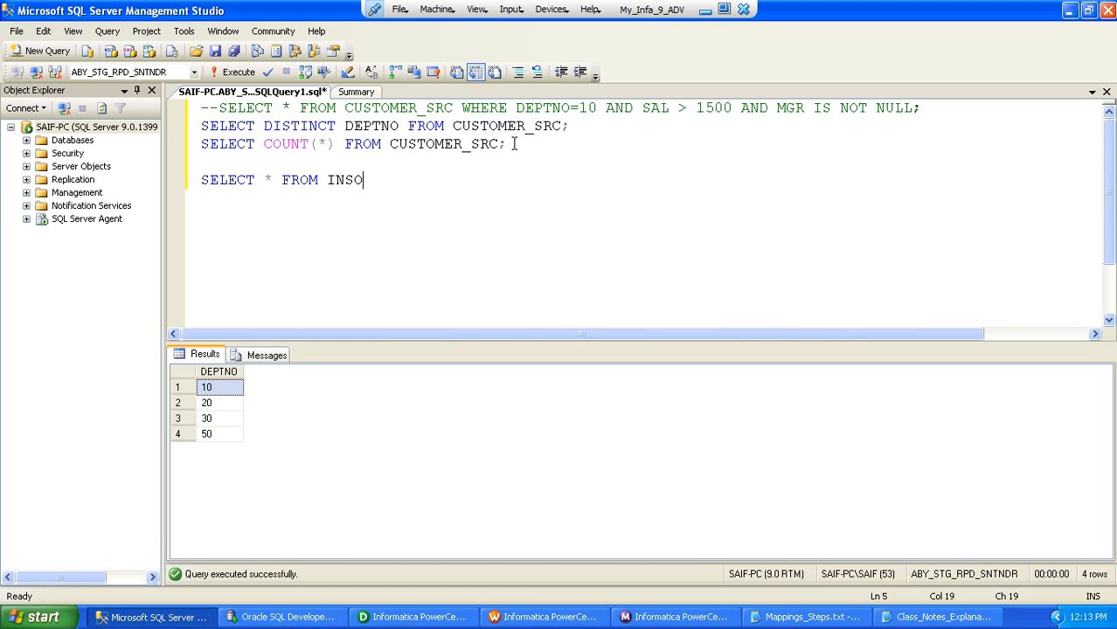
pyautogui.write('FMS')
pyautogui.press('BackSpace')
pyautogui.press('BackSpace')
pyautogui.press('BackSpace')
pyautogui.write('ORMATION_SCHEMA_TABLES;')
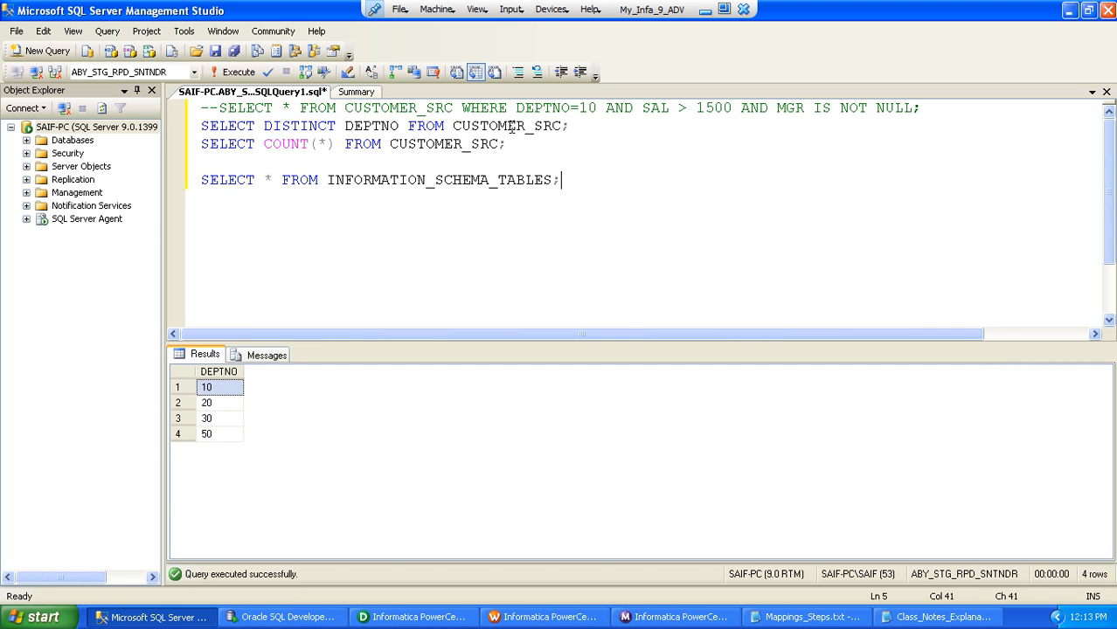
# Correct the table reference in the last query to INFORMATION_SCHEMA.TABLES and execute only that SELECT statement
pyautogui.hotkey('shift', 'Home')
pyautogui.click(229, 73)
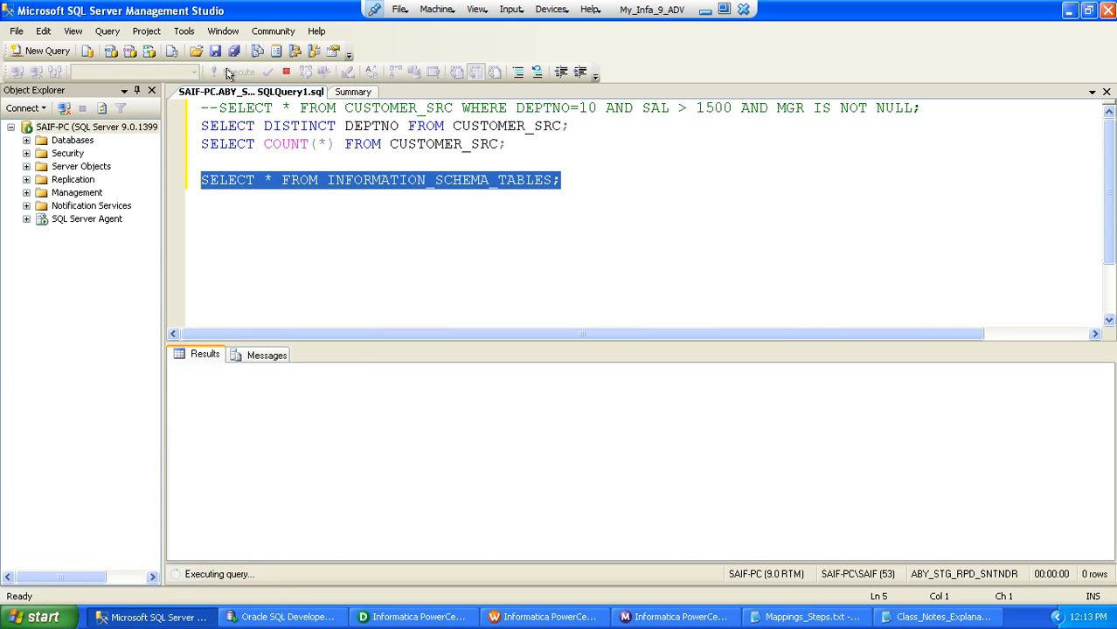
pyautogui.click(396, 182)
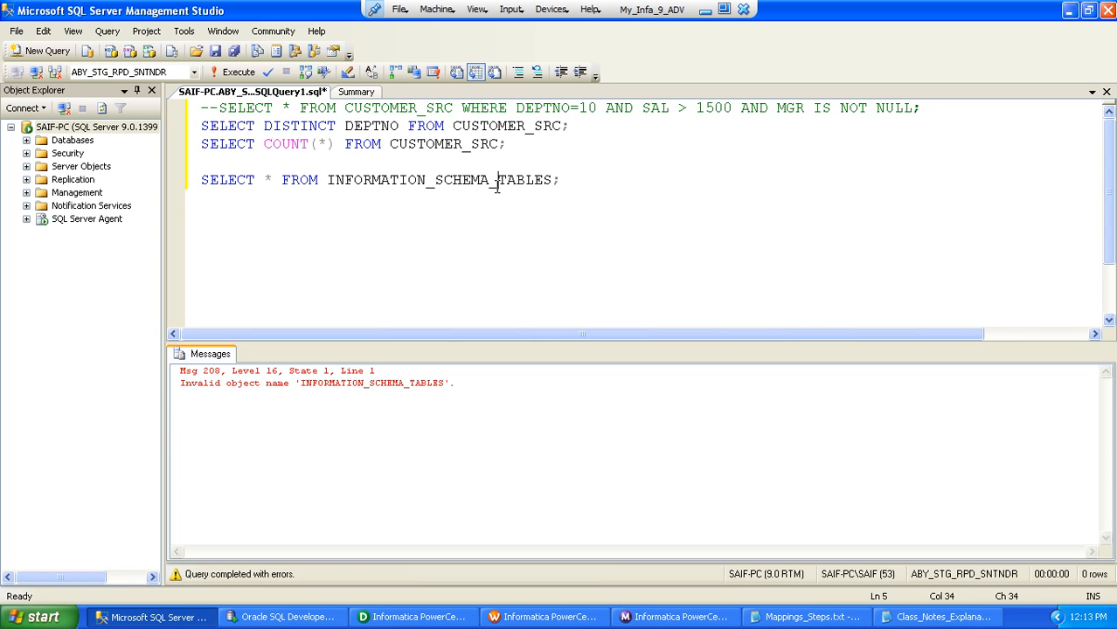
pyautogui.press('BackSpace')
pyautogui.write('.')
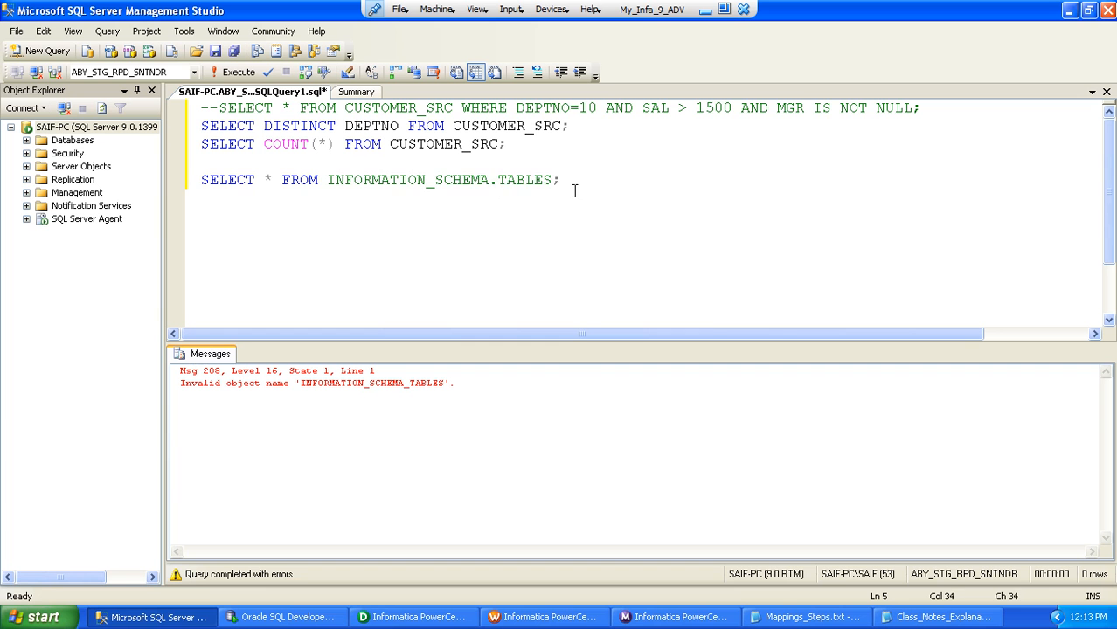
pyautogui.hotkey('shift', 'Home')
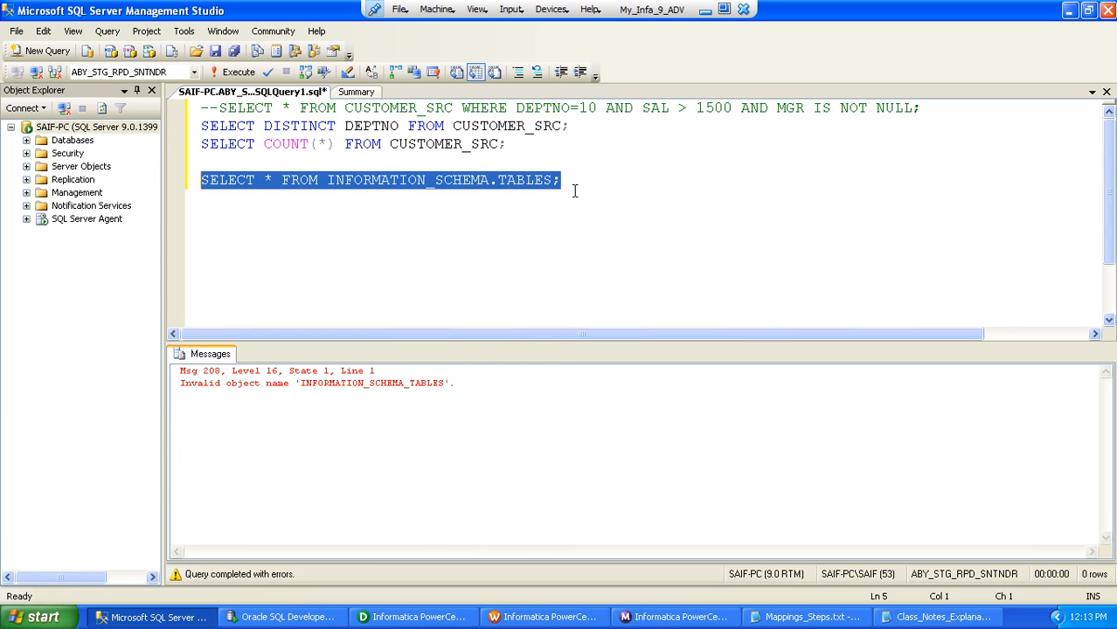
pyautogui.click(238, 72)
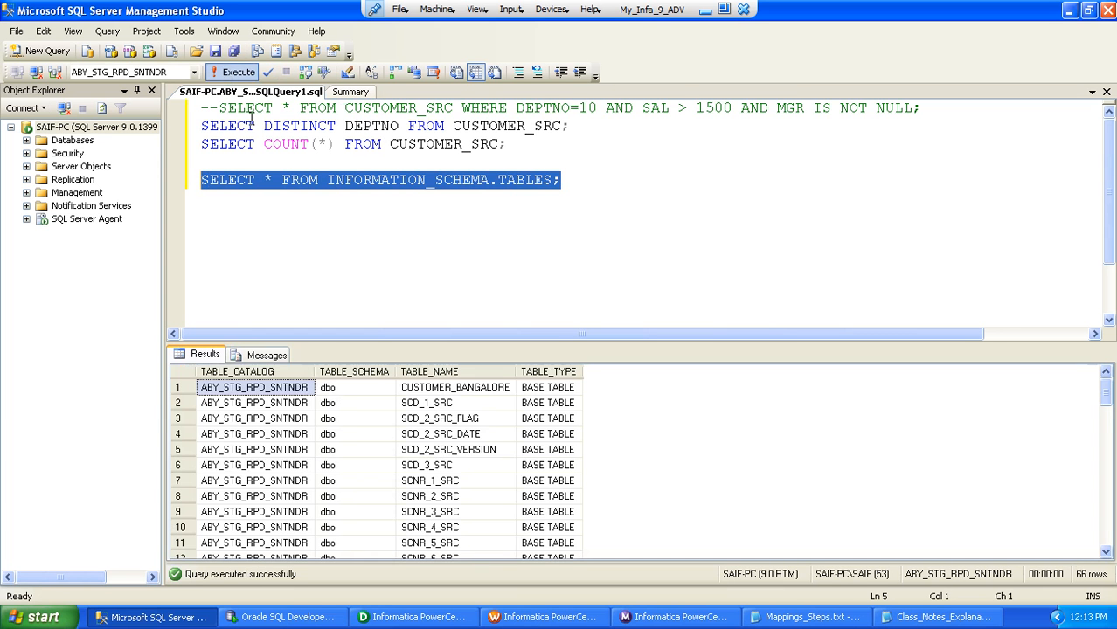
# Examine the TABLE_NAME values in the query results from the first row to the last
pyautogui.click(432, 393)
pyautogui.hotkey('shift', 'Down')
pyautogui.hotkey('shift', 'pagedown')
pyautogui.hotkey('shift', 'pagedown')
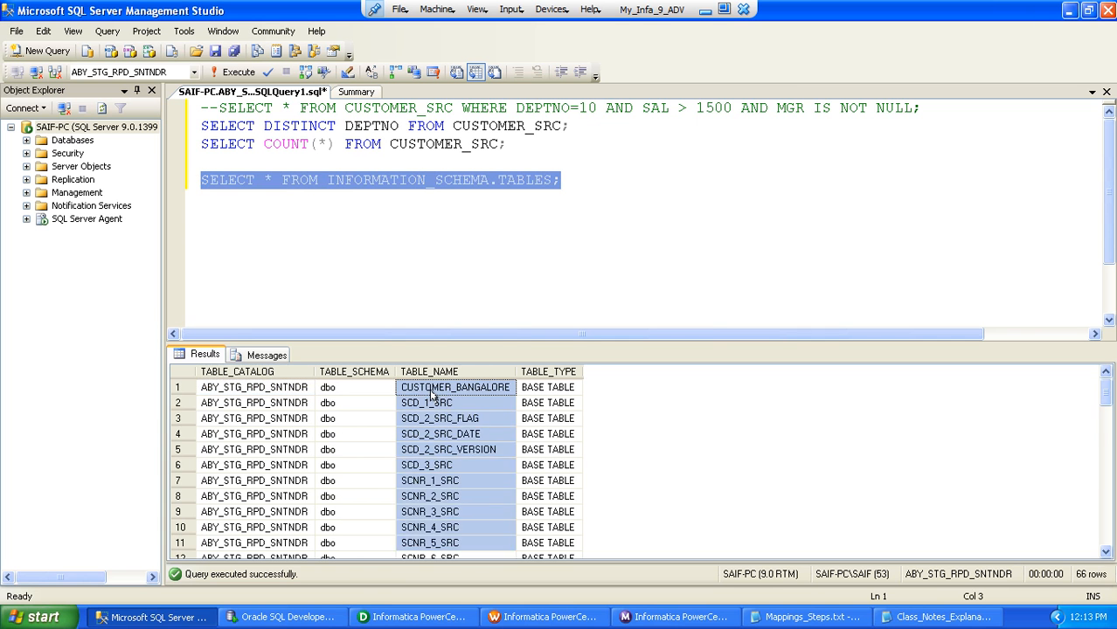
pyautogui.hotkey('shift', 'pagedown')
pyautogui.hotkey('shift', 'pagedown')
pyautogui.hotkey('shift', 'pagedown')
pyautogui.hotkey('shift', 'pagedown')
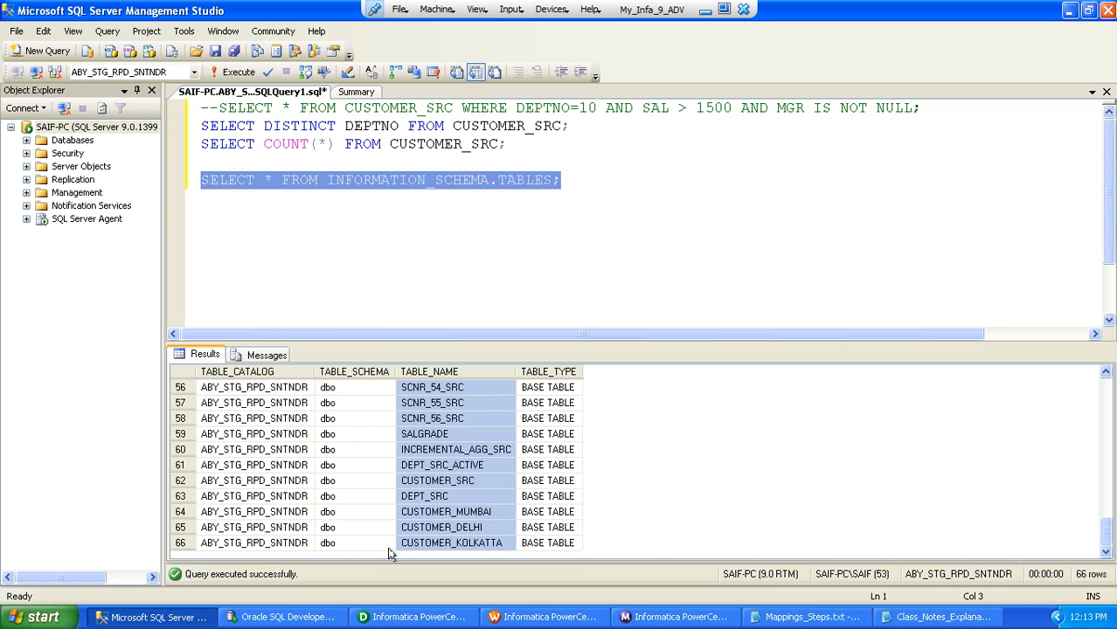
# Switch to Oracle SQL Developer and run only SELECT * FROM TAB, without the WHERE clause
pyautogui.click(281, 617)
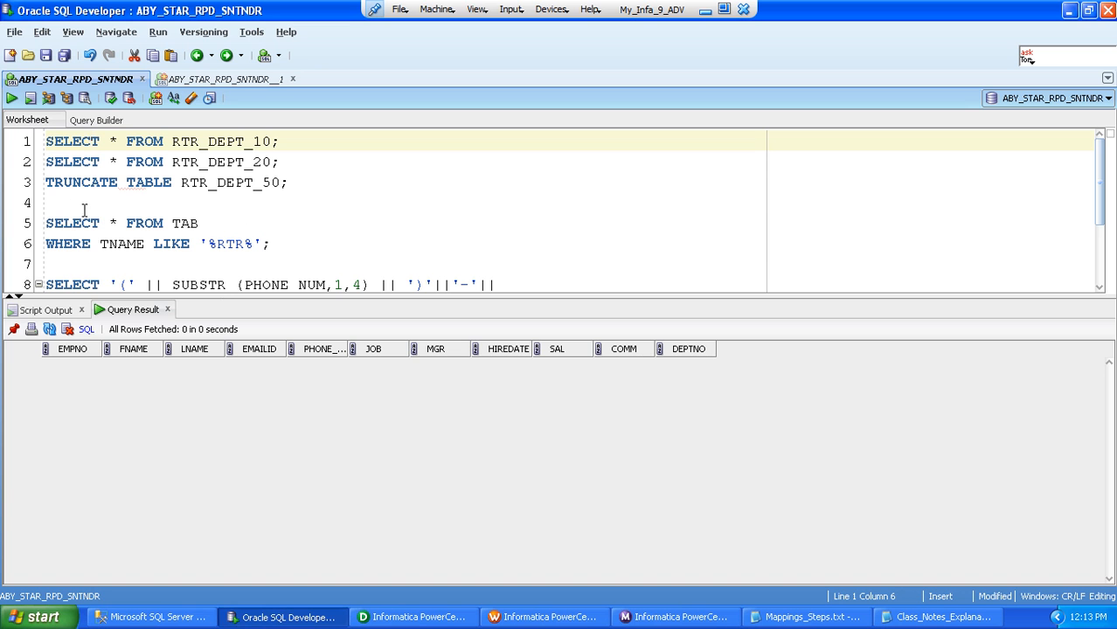
pyautogui.moveTo(200, 225); pyautogui.dragTo(44, 224)
pyautogui.click(11, 98)
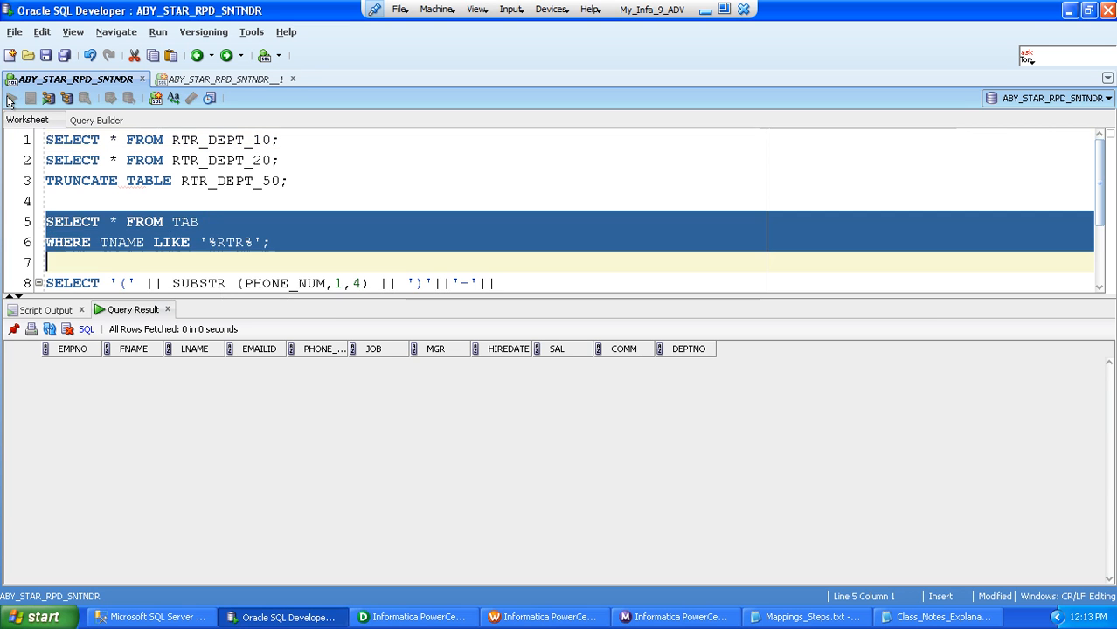
# Examine the TNAME column of the TAB query results down through the SCNR target tables and return near the start
pyautogui.click(125, 367)
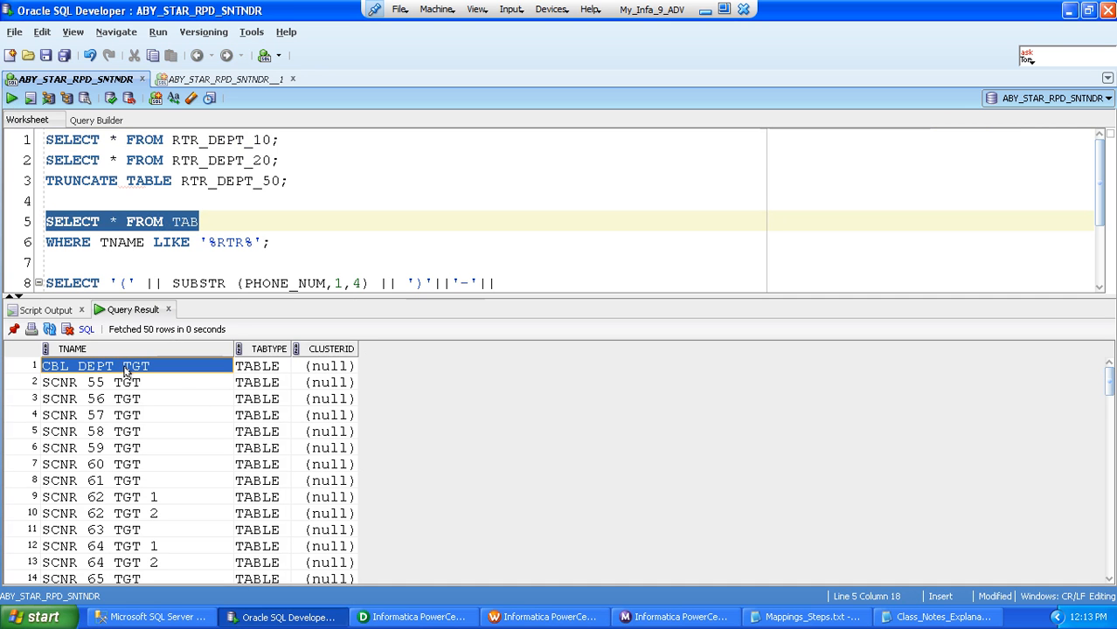
pyautogui.hotkey('shift', 'Down')
pyautogui.hotkey('shift', 'Down')
pyautogui.hotkey('shift', 'Down')
pyautogui.hotkey('shift', 'Down')
pyautogui.hotkey('shift', 'Down')
pyautogui.hotkey('shift', 'Down')
pyautogui.hotkey('shift', 'Down')
pyautogui.hotkey('shift', 'Down')
pyautogui.hotkey('shift', 'Down')
pyautogui.hotkey('shift', 'Down')
pyautogui.hotkey('shift', 'Down')
pyautogui.hotkey('shift', 'Down')
pyautogui.hotkey('shift', 'Down')
pyautogui.hotkey('shift', 'Down')
pyautogui.hotkey('shift', 'Down')
pyautogui.hotkey('shift', 'Down')
pyautogui.hotkey('shift', 'Down')
pyautogui.hotkey('shift', 'Down')
pyautogui.hotkey('shift', 'Down')
pyautogui.hotkey('shift', 'Down')
pyautogui.hotkey('shift', 'Down')
pyautogui.hotkey('shift', 'Down')
pyautogui.hotkey('shift', 'Down')
pyautogui.hotkey('shift', 'Down')
pyautogui.hotkey('shift', 'Down')
pyautogui.hotkey('shift', 'Down')
pyautogui.hotkey('shift', 'Down')
pyautogui.hotkey('shift', 'Down')
pyautogui.hotkey('shift', 'Down')
pyautogui.hotkey('shift', 'Down')
pyautogui.hotkey('shift', 'Down')
pyautogui.hotkey('shift', 'Down')
pyautogui.hotkey('shift', 'Down')
pyautogui.hotkey('shift', 'Down')
pyautogui.hotkey('shift', 'Down')
pyautogui.hotkey('shift', 'Down')
pyautogui.hotkey('shift', 'Down')
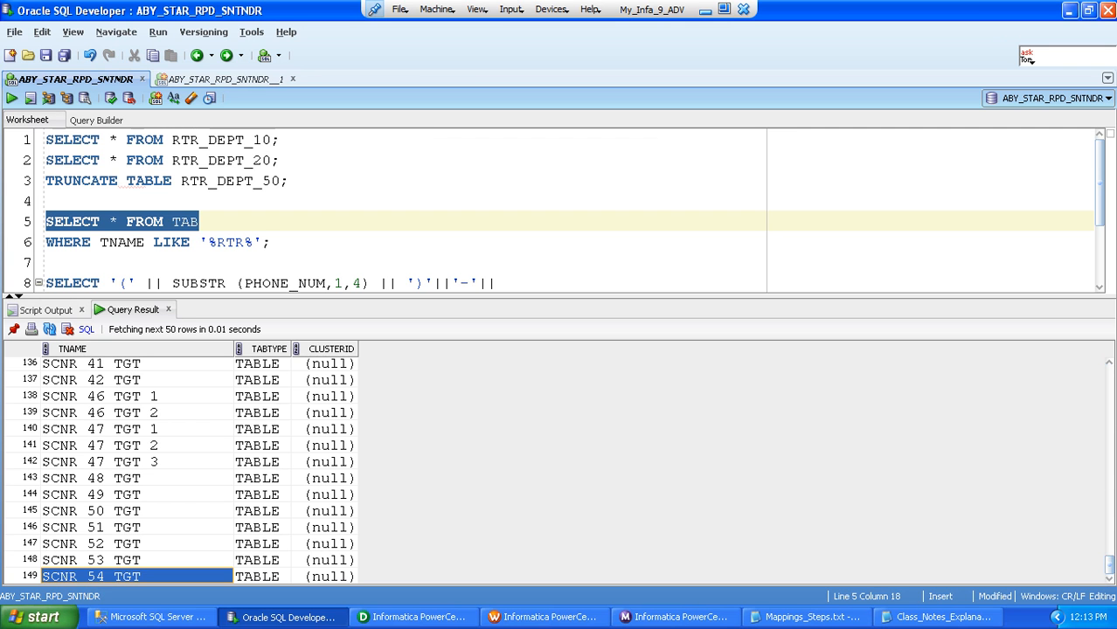
pyautogui.moveTo(1110, 563); pyautogui.dragTo(1110, 382)
pyautogui.click(66, 374)
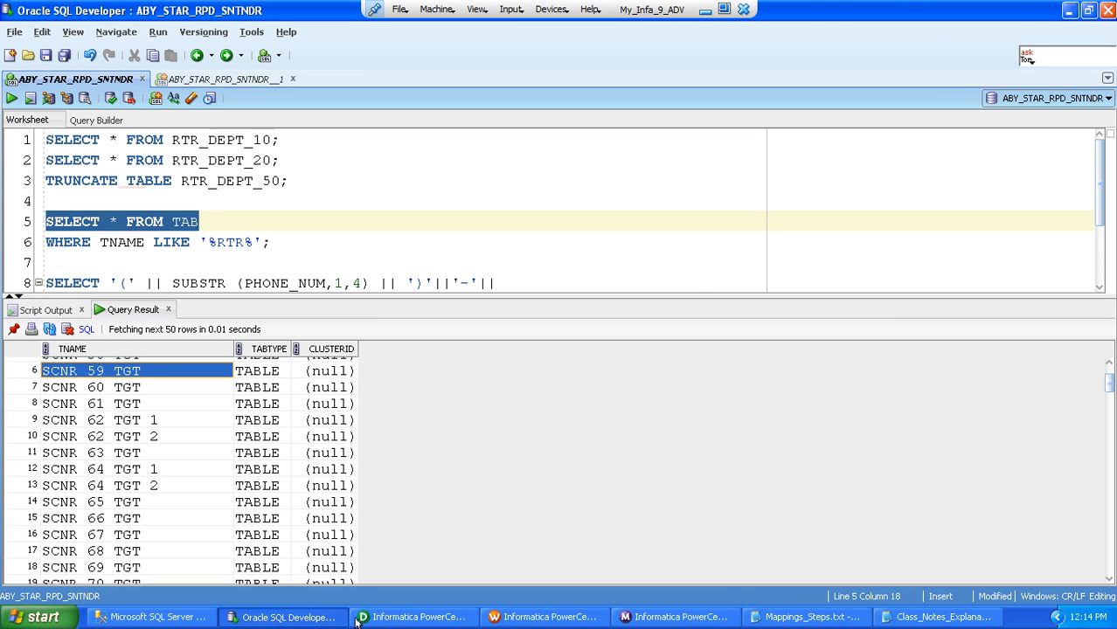
# Switch to Informatica PowerCenter Designer, close the RTR_DEPT_10 transformation editor and save the mapping
pyautogui.click(398, 618)
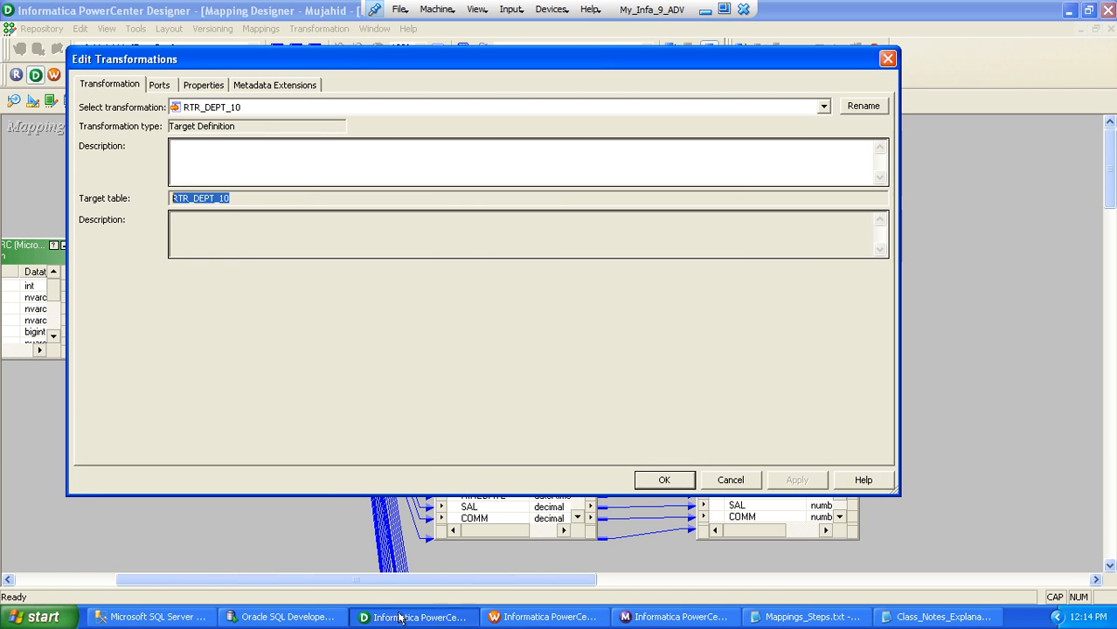
pyautogui.click(650, 479)
pyautogui.click(872, 365)
pyautogui.hotkey('ctrl', 's')
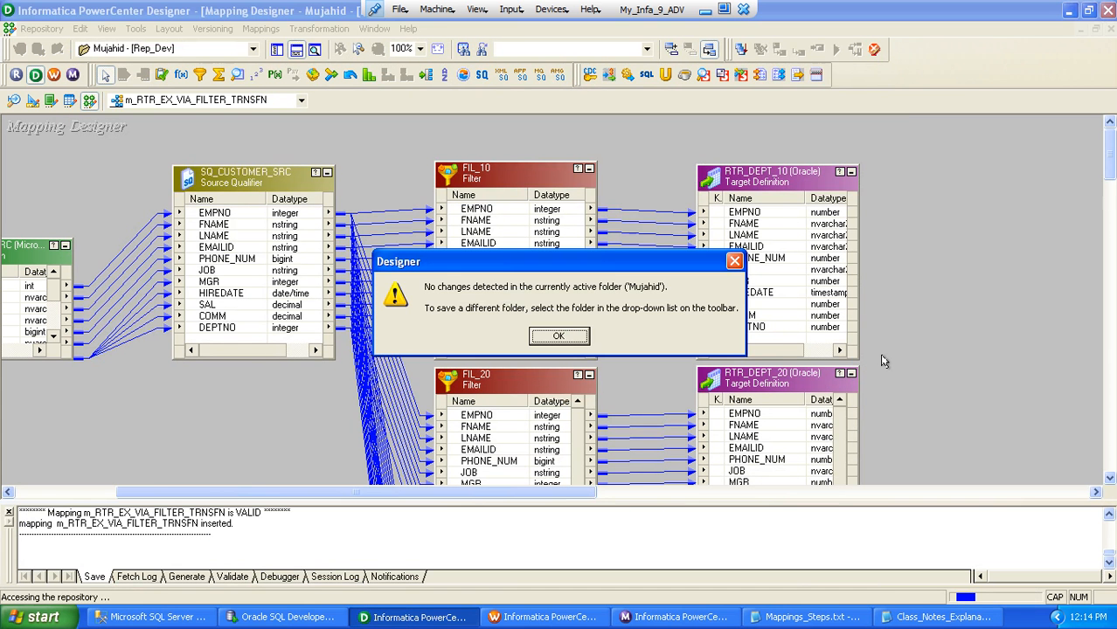
pyautogui.press('Return')
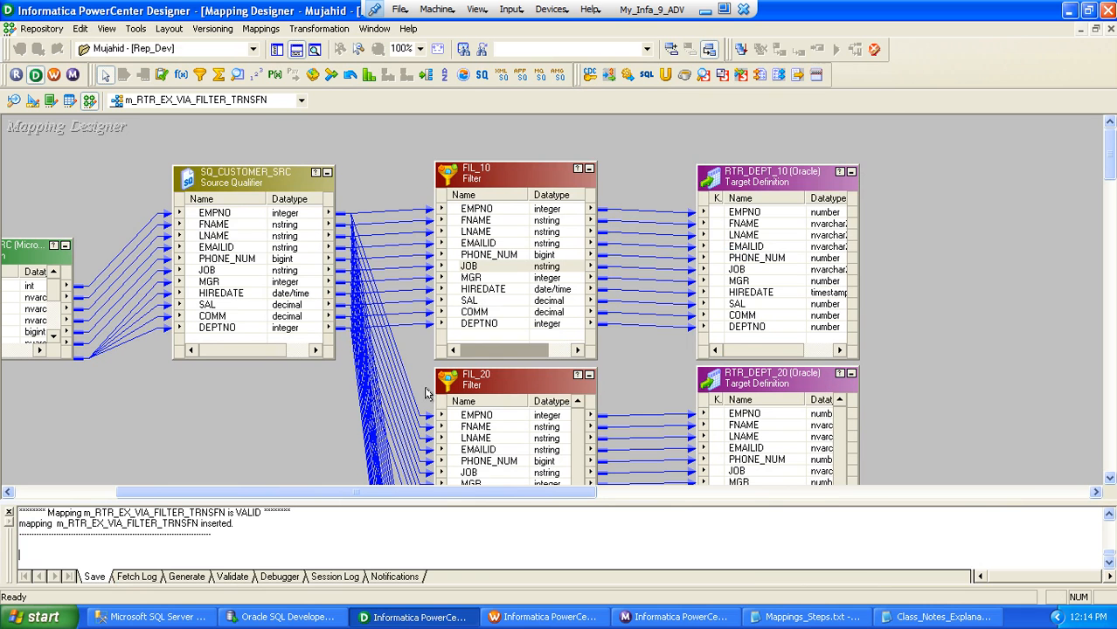
# Check the Mappings_Steps.txt notes in Notepad, return to PowerCenter Designer and save the mapping again
pyautogui.click(782, 614)
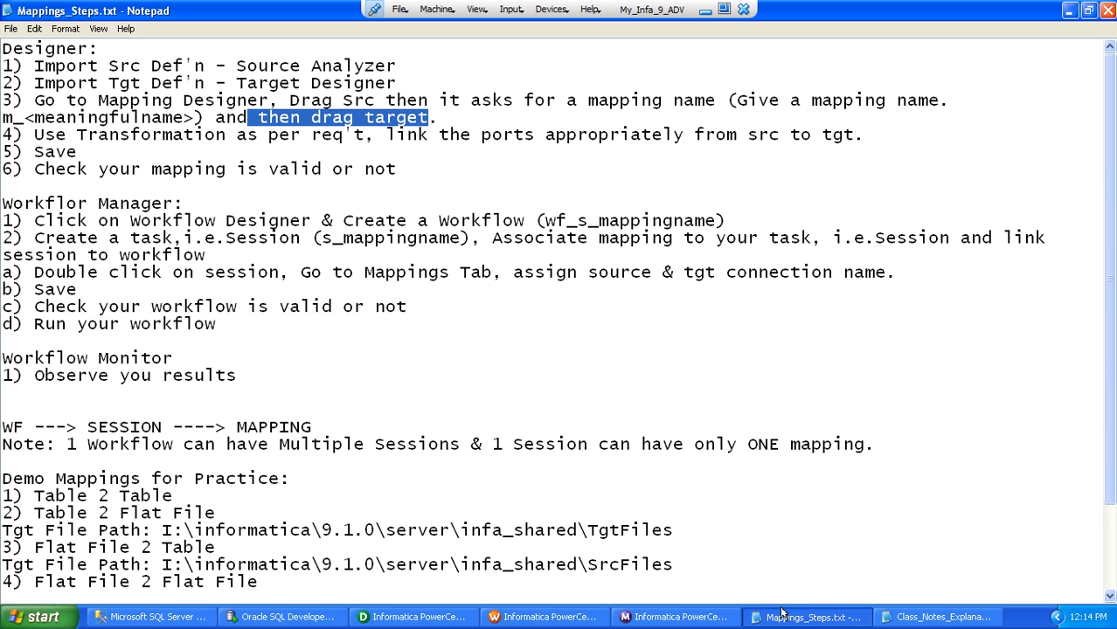
pyautogui.click(782, 614)
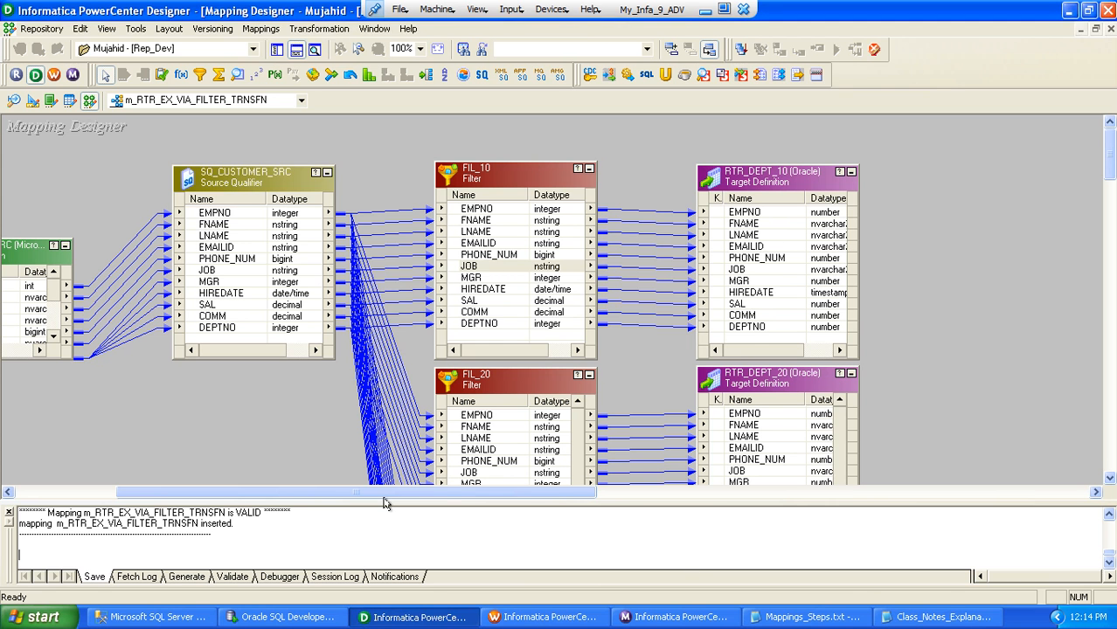
pyautogui.hotkey('ctrl', 's')
pyautogui.press('Return')
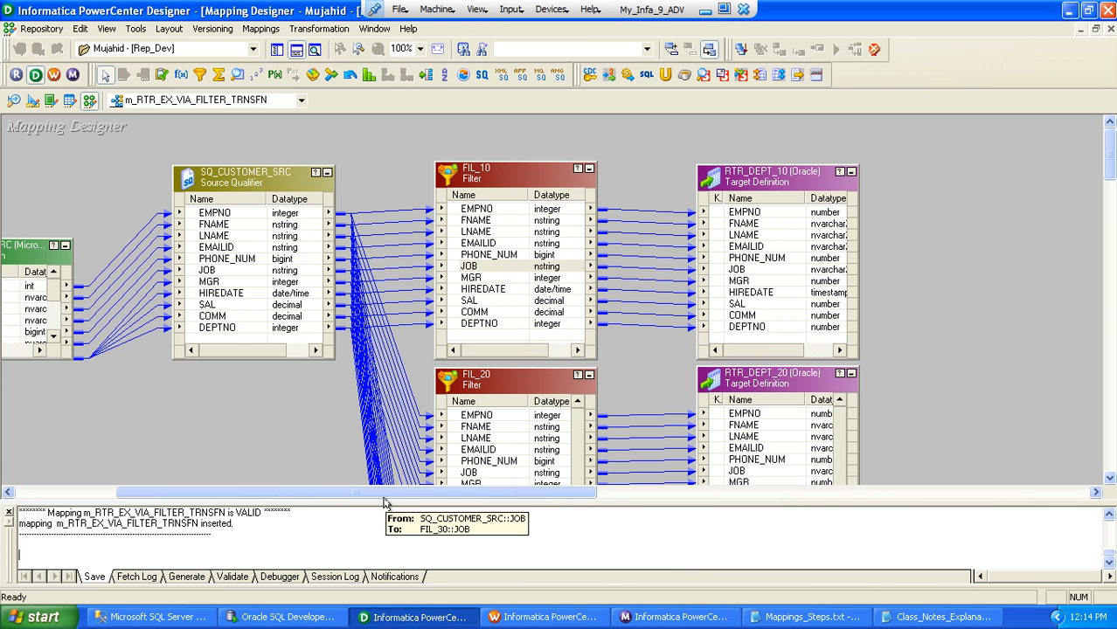
# Open the mapping's edit dialog to get the name m_RTR_EX_VIA_FILTER_TRNSFN, and close it without changes
pyautogui.click(259, 28)
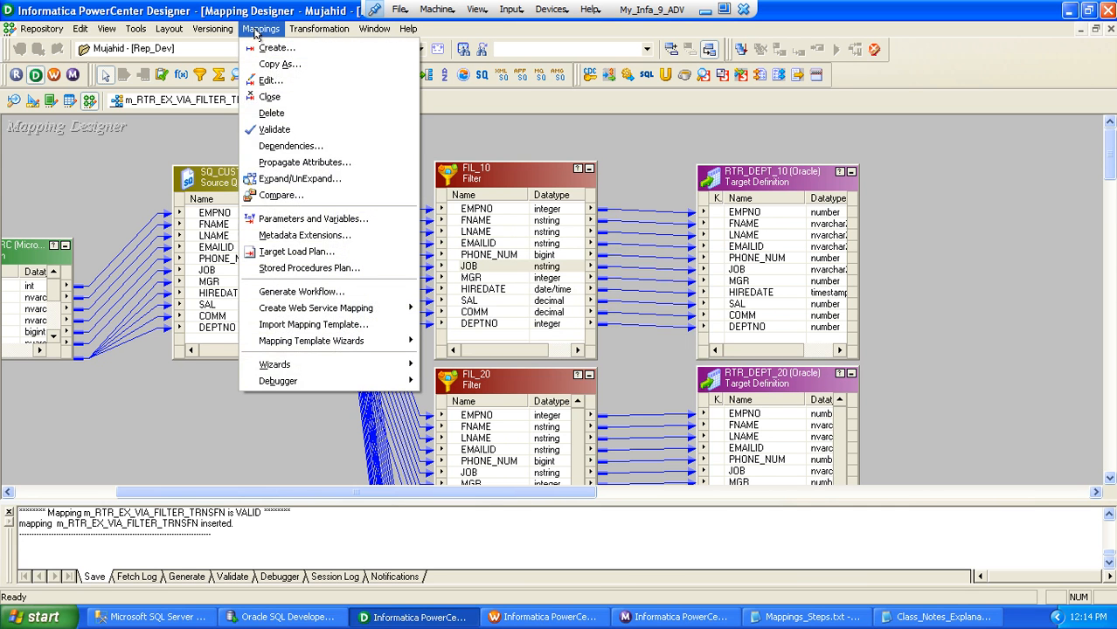
pyautogui.click(268, 82)
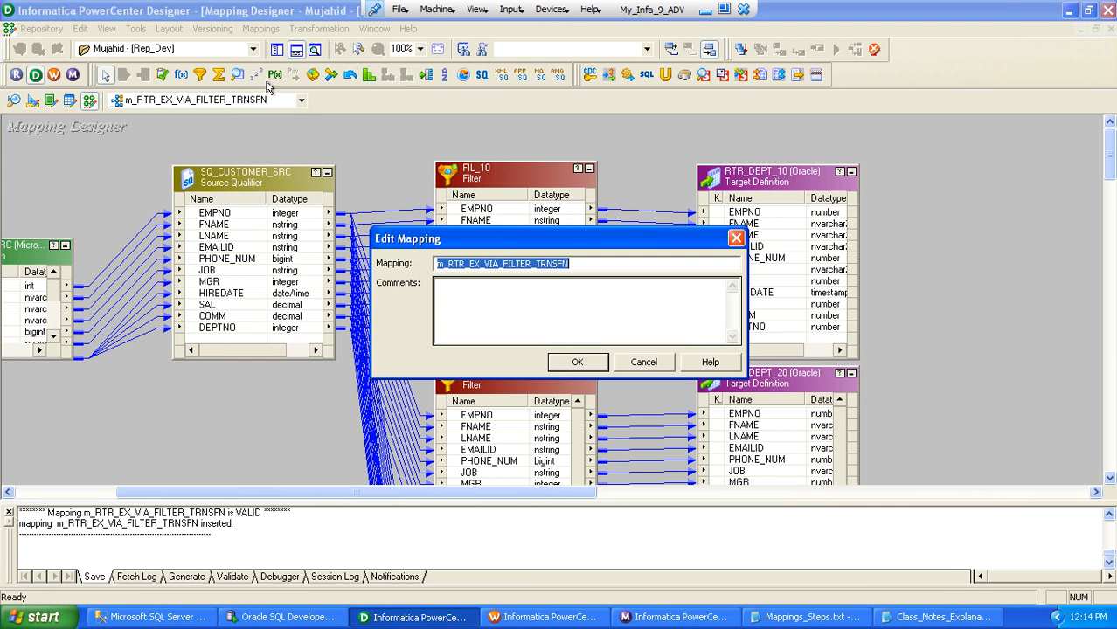
pyautogui.press('Escape')
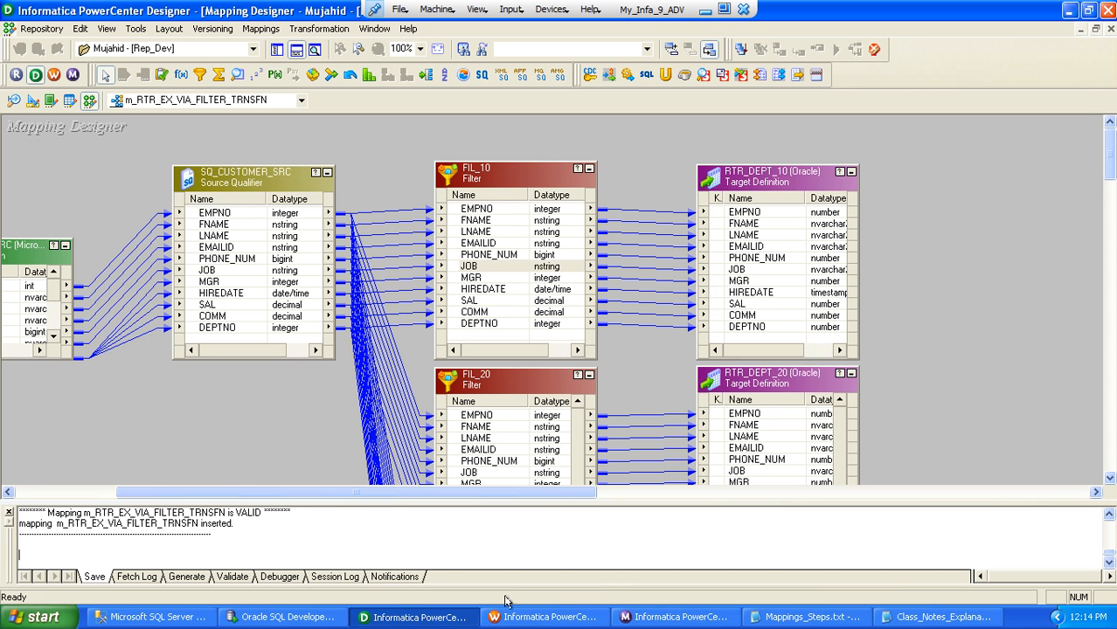
# Switch to PowerCenter Workflow Manager and close the open workflow wf_s_m_FIL_SAL
pyautogui.hotkey('alt', 'Tab')
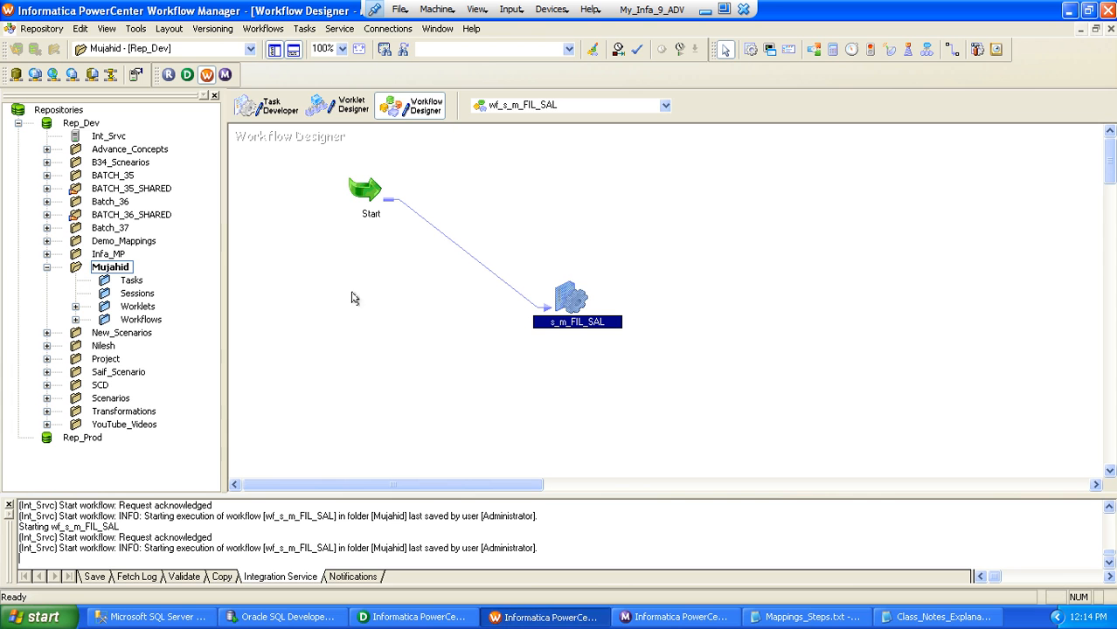
pyautogui.click(263, 33)
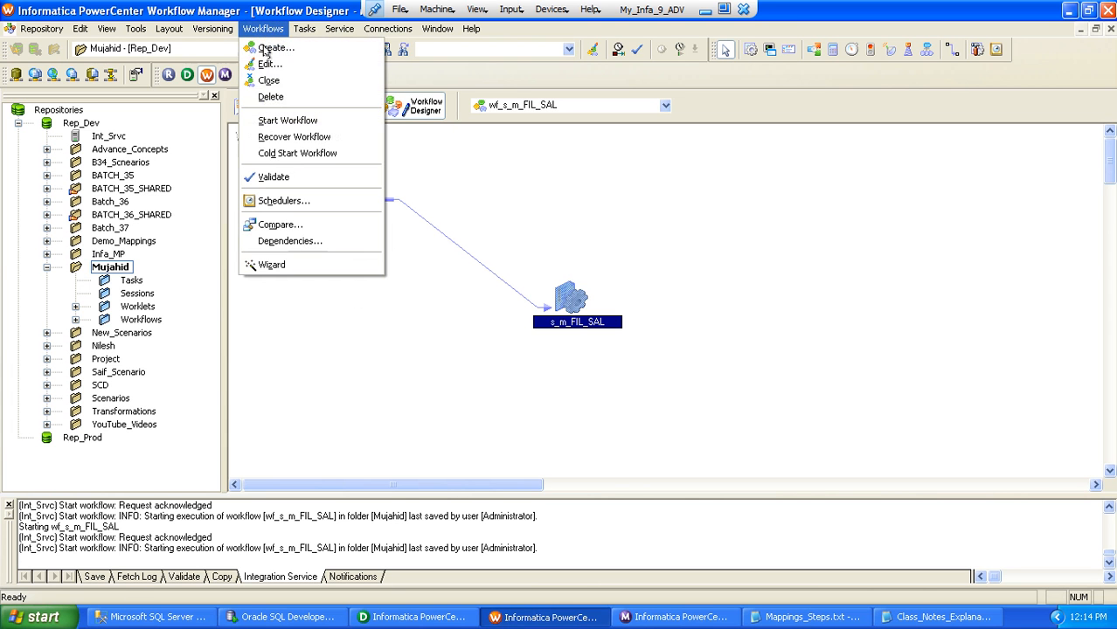
pyautogui.click(269, 81)
pyautogui.click(249, 33)
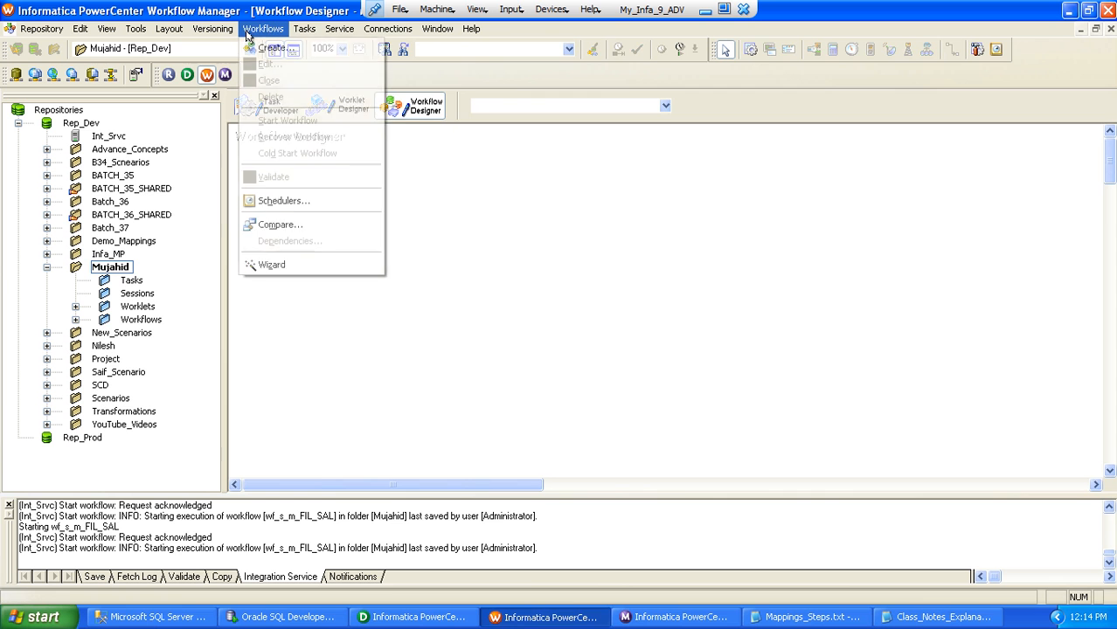
pyautogui.click(116, 268)
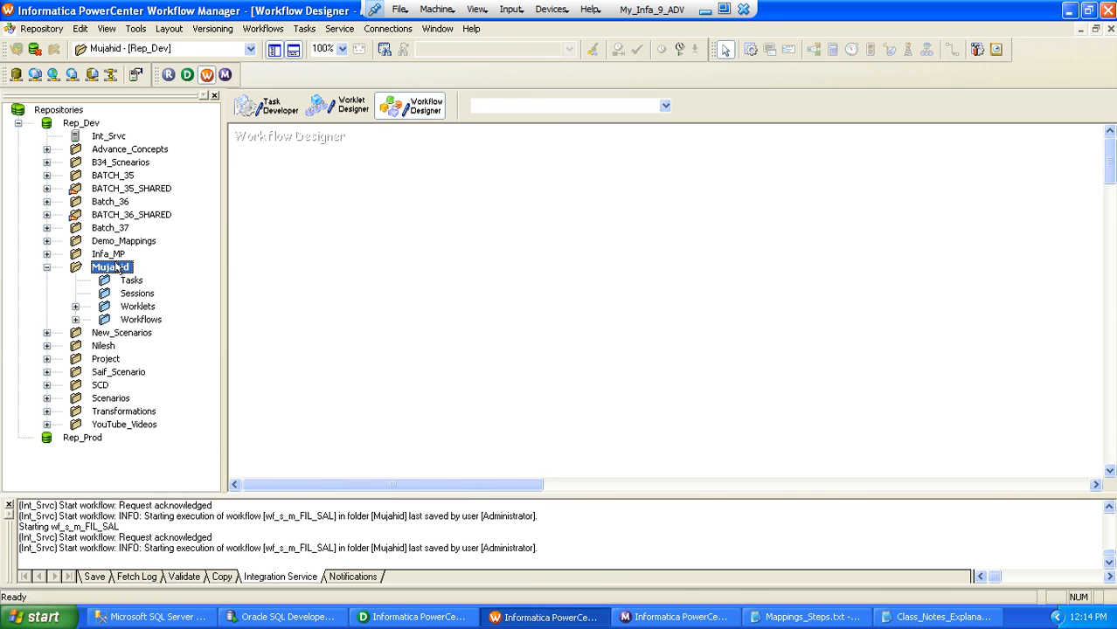
# Switch to PowerCenter Designer and show the repository navigator beside the mapping
pyautogui.click(407, 616)
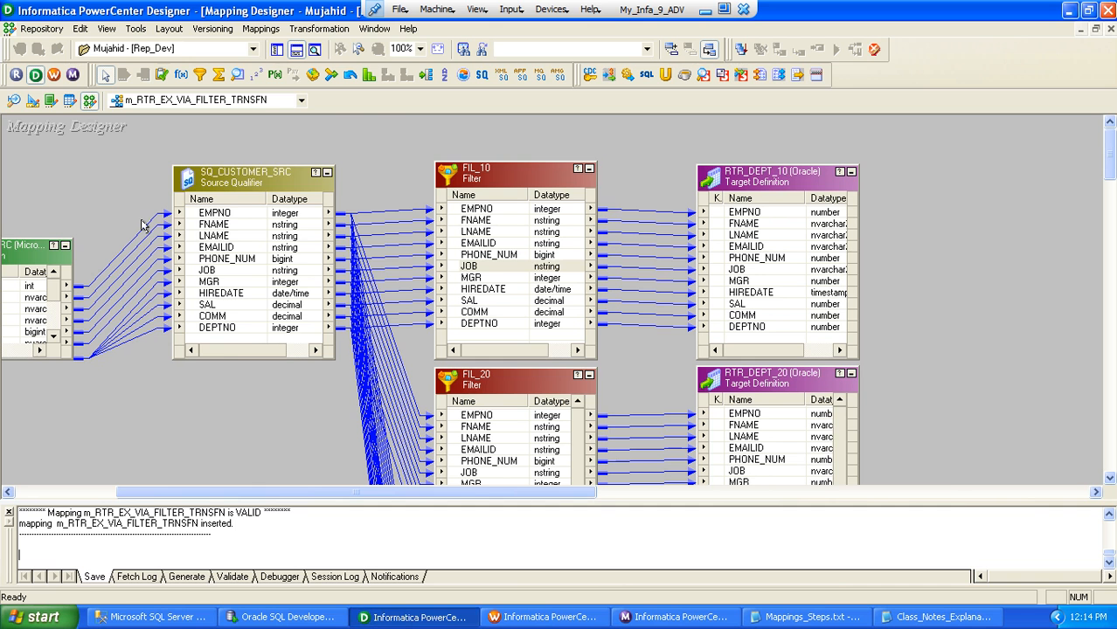
pyautogui.click(275, 50)
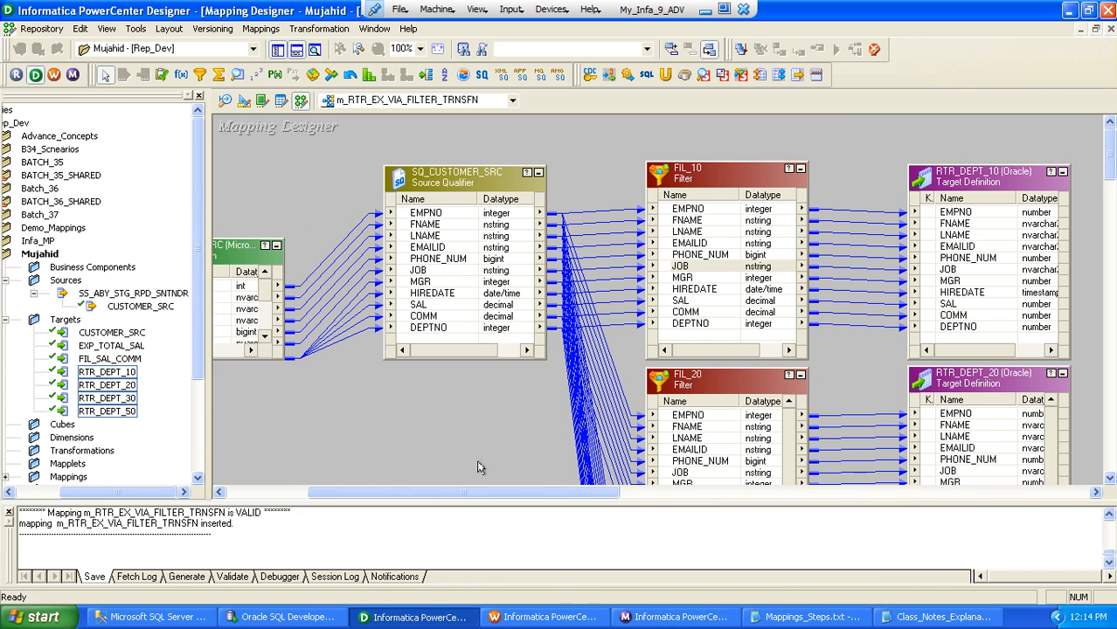
# In PowerCenter Workflow Manager, create a workflow named wf_s_m_RTR_EX_VIA_FILTER_TRNSFN
pyautogui.click(542, 617)
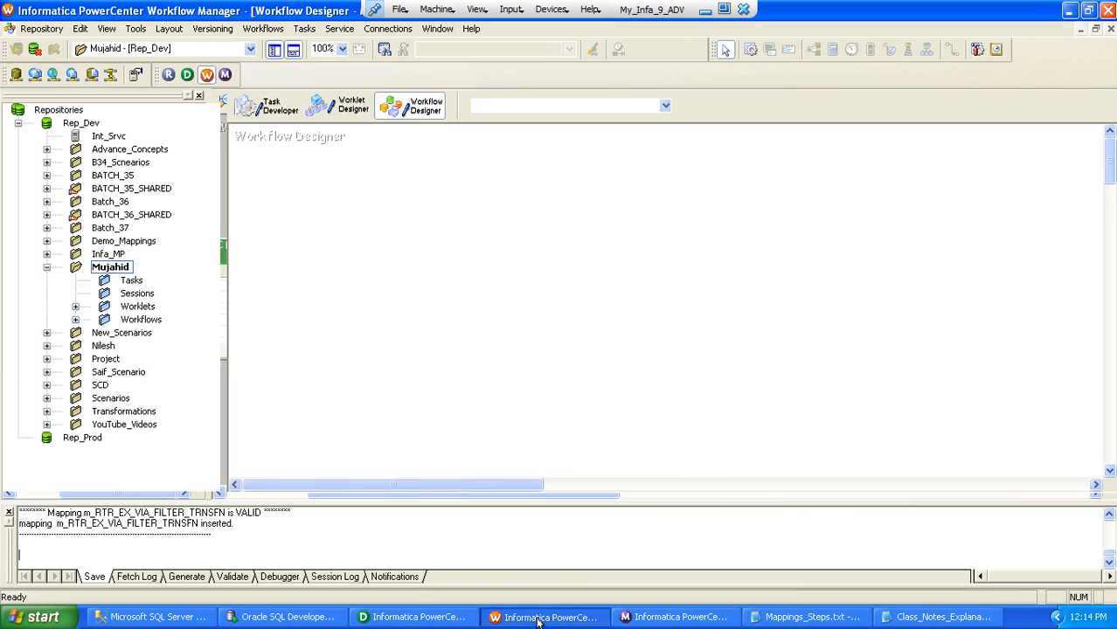
pyautogui.click(263, 28)
pyautogui.click(268, 49)
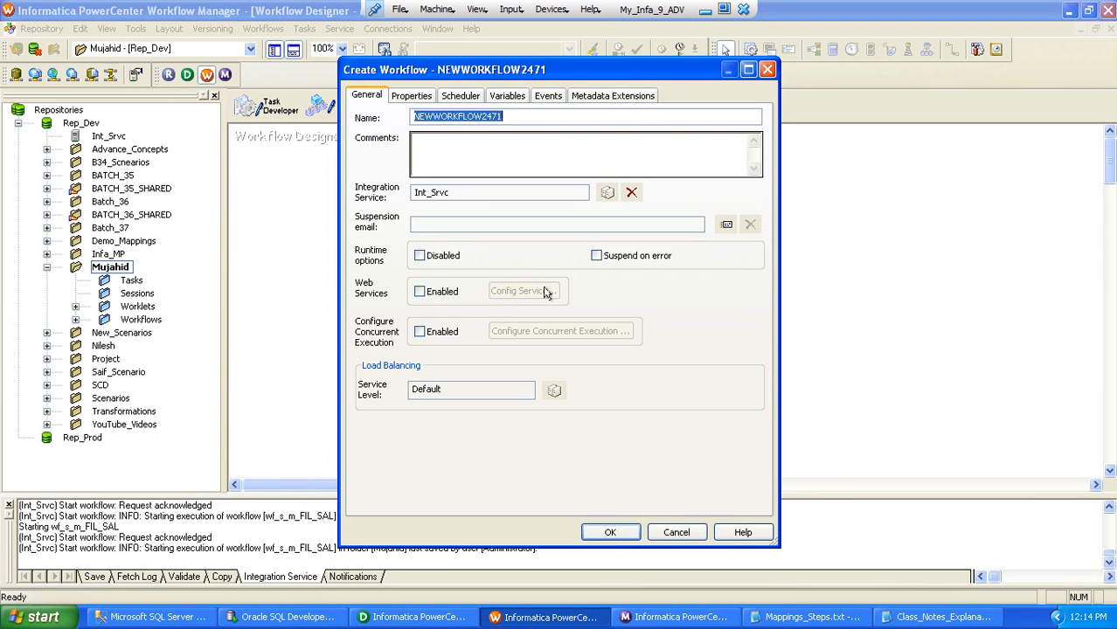
pyautogui.write('wf')
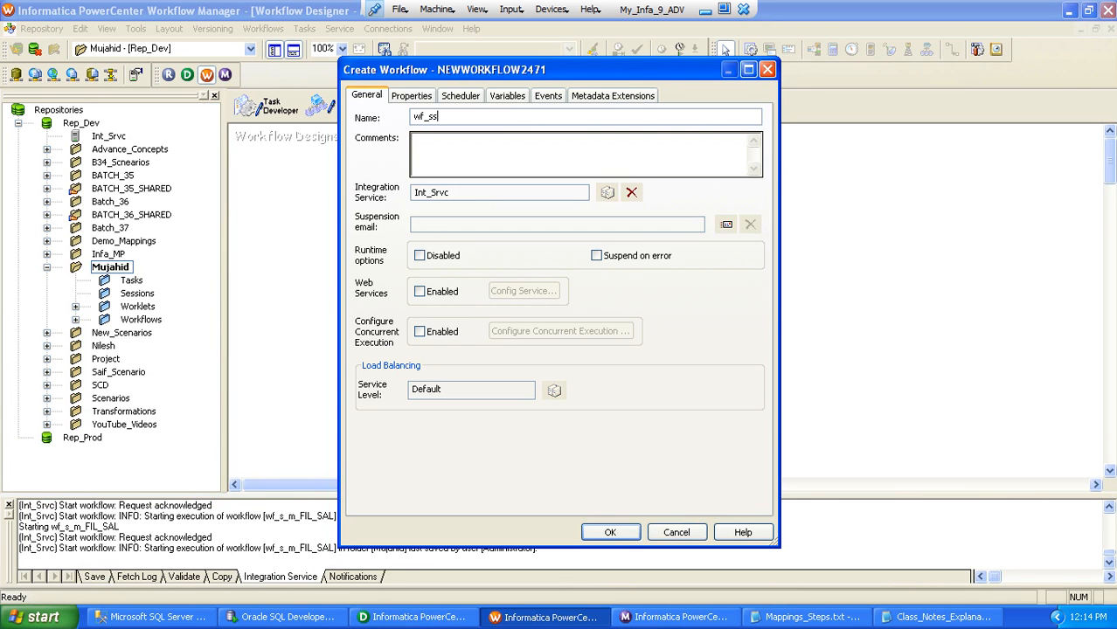
pyautogui.write('_s_')
pyautogui.write('m_RTR_EX_VIA_FILTER_TRNSFN')
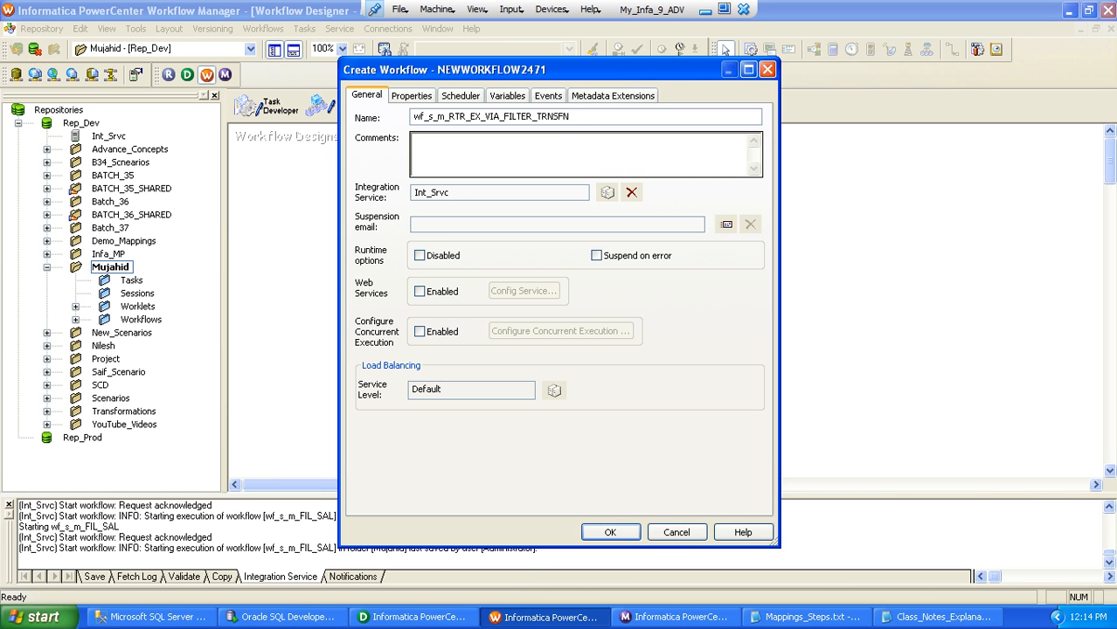
pyautogui.press('Return')
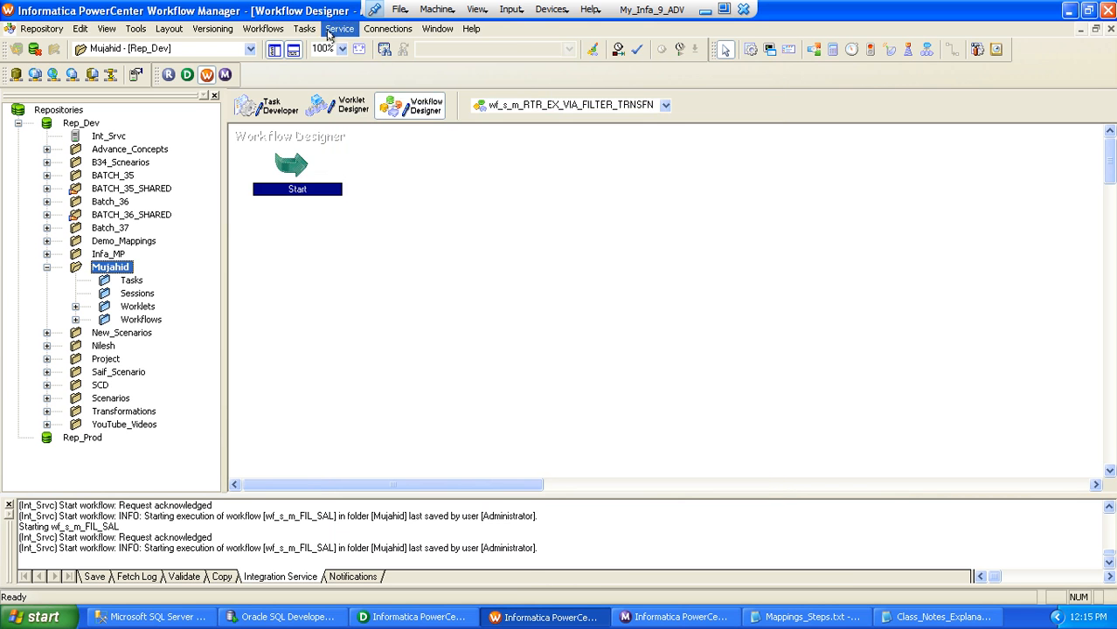
# Create a session task named s_m_RTR_EX_VIA_FILTER_TRNSFN associated with the mapping m_RTR_EX_VIA_FILTER_TRNSFN
pyautogui.click(303, 28)
pyautogui.click(314, 45)
pyautogui.press('s')
pyautogui.press('Tab')
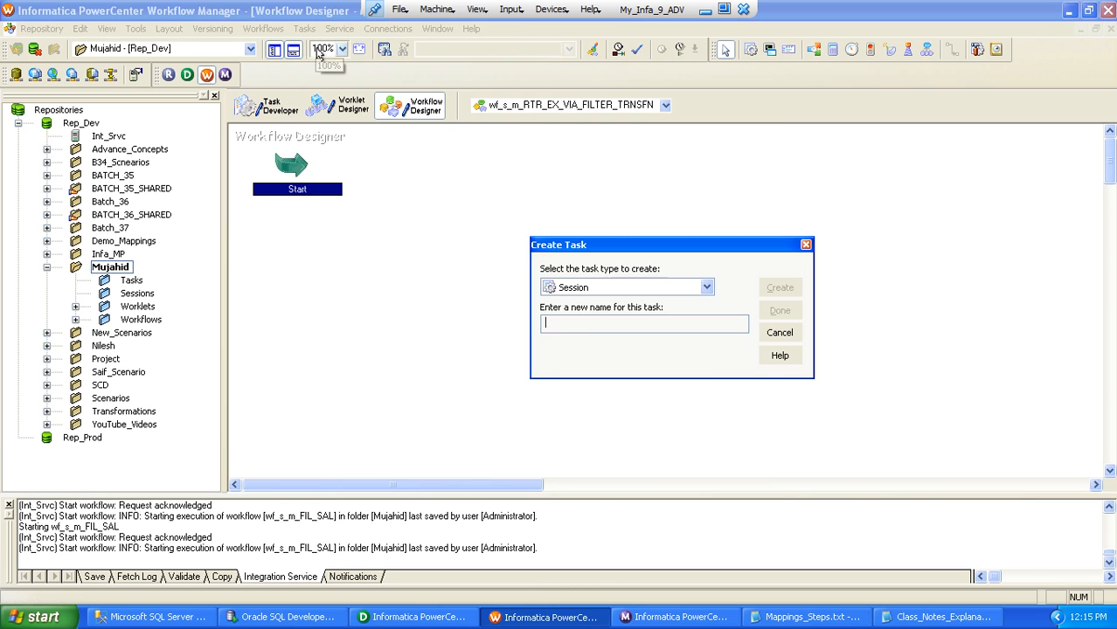
pyautogui.write('s_')
pyautogui.write('m_RTR_EX_VIA_FILTER_TRNSFN')
pyautogui.press('Return')
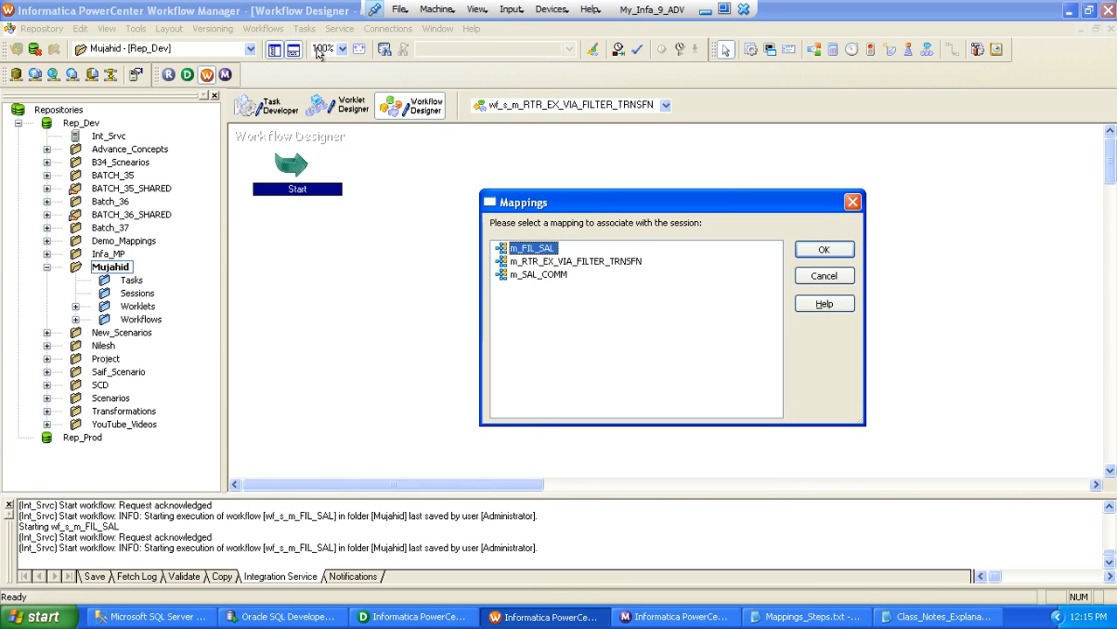
pyautogui.click(606, 262)
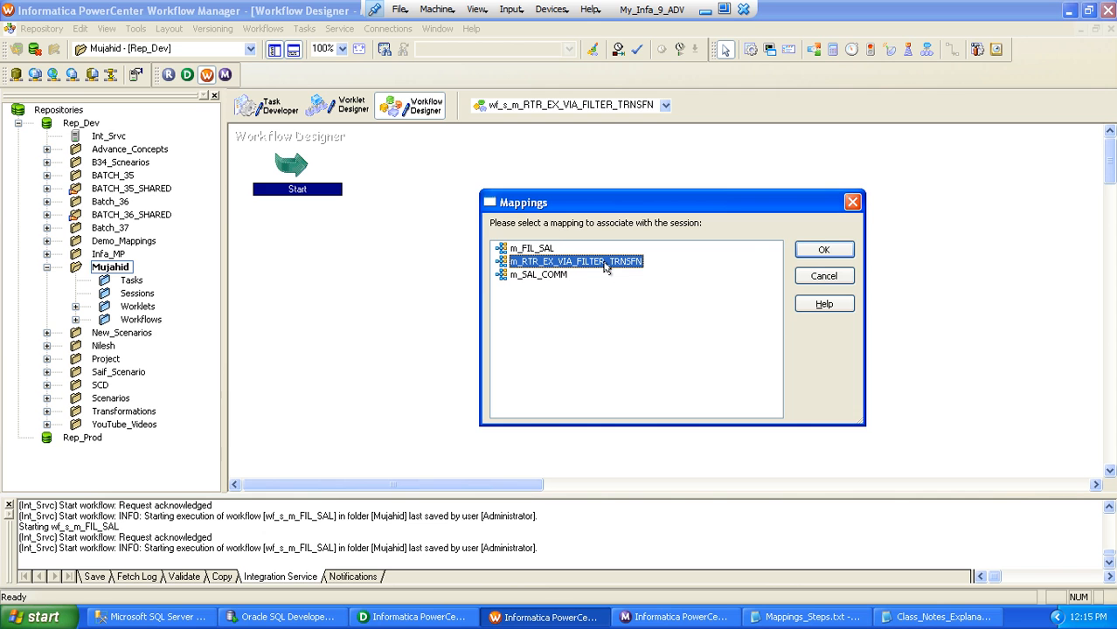
pyautogui.click(797, 252)
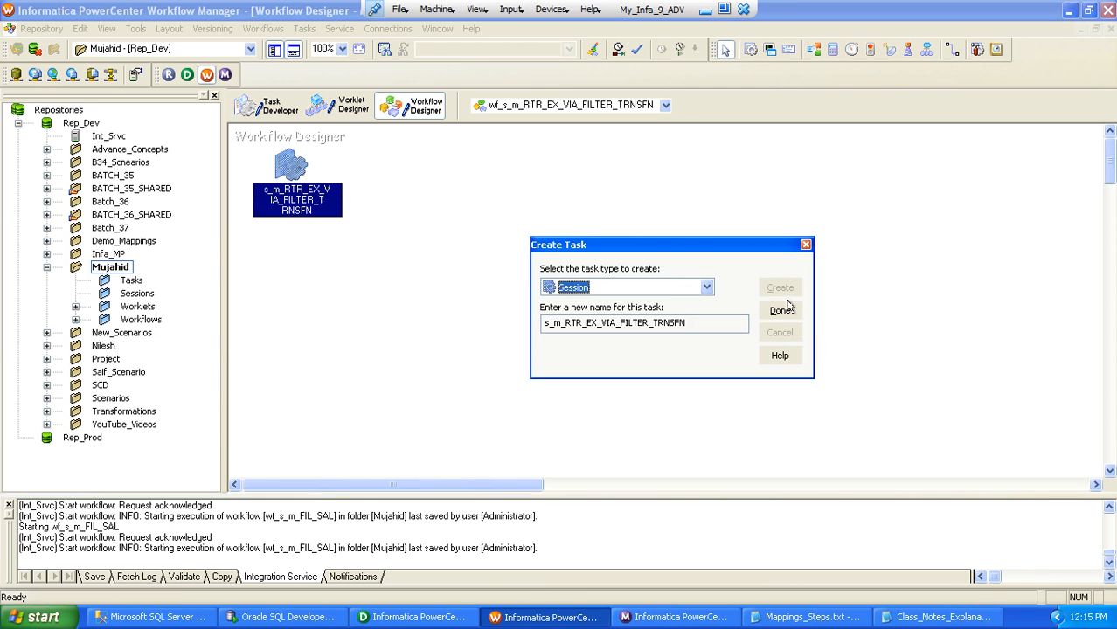
pyautogui.click(780, 310)
# Move the session task away from the Start task and link Start to the session
pyautogui.moveTo(284, 161); pyautogui.dragTo(466, 224)
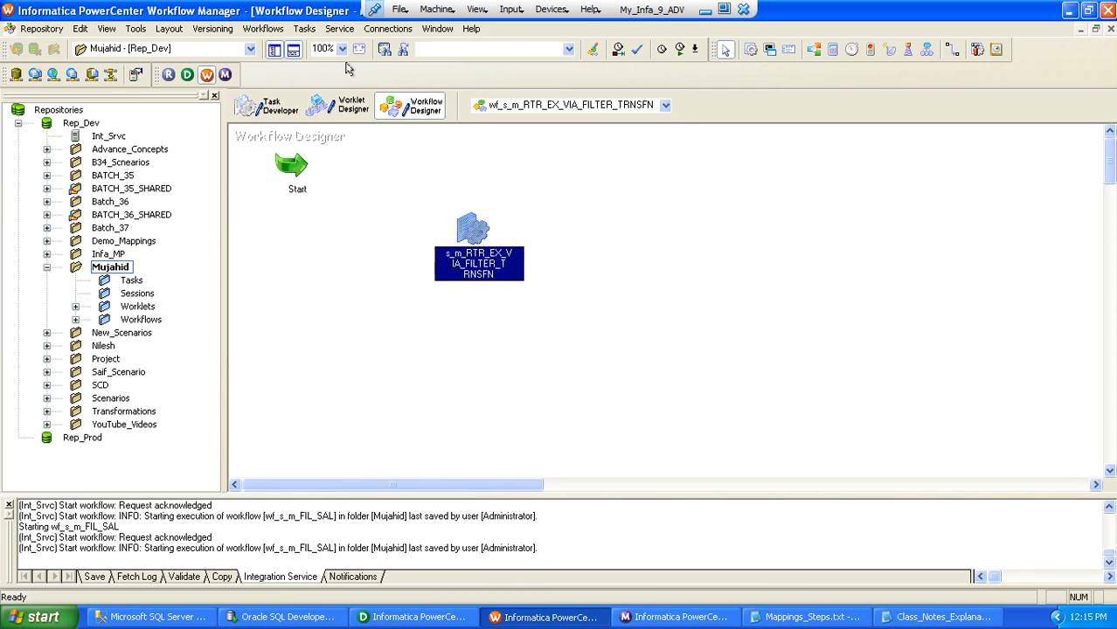
pyautogui.click(305, 32)
pyautogui.click(325, 127)
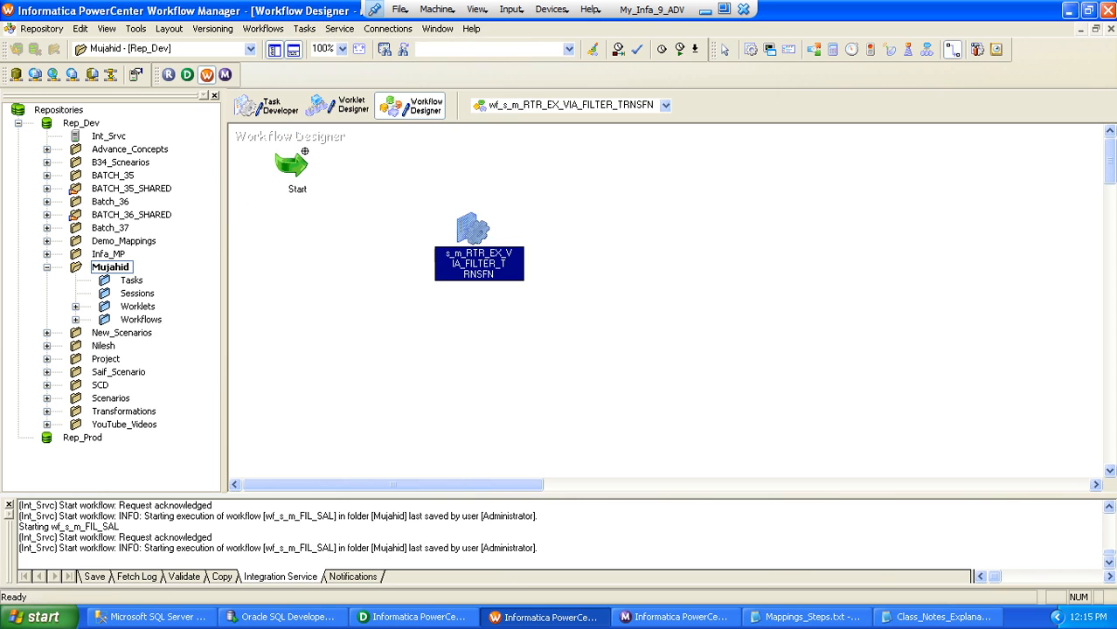
pyautogui.moveTo(297, 165); pyautogui.dragTo(481, 225)
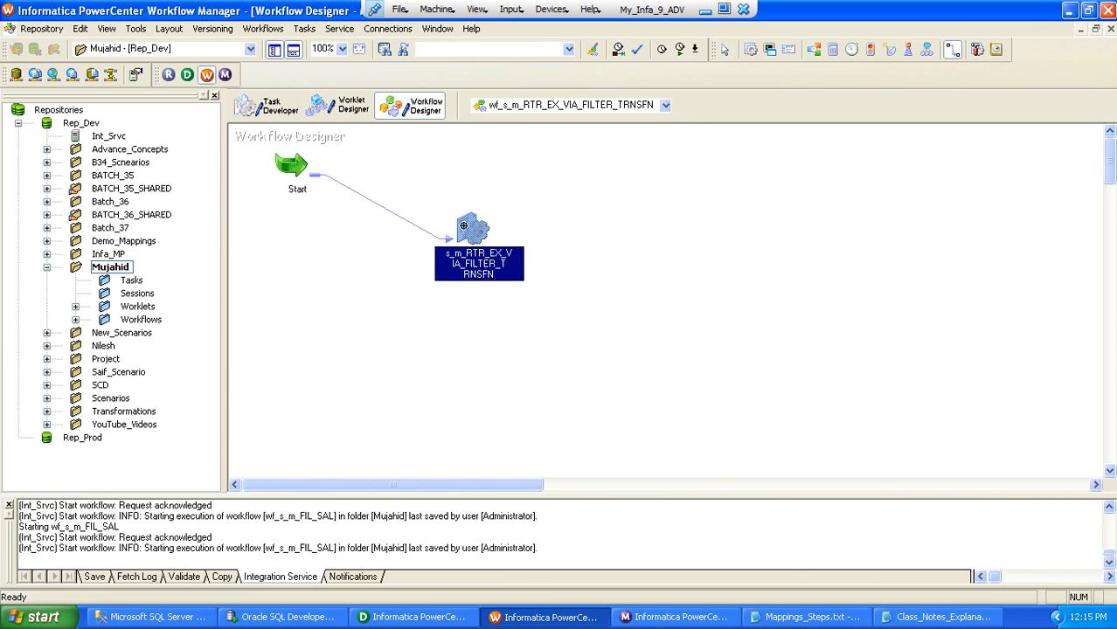
# In the session's mapping settings, set the relational connection of source SQ_CUSTOMER_SRC to SS_ABY_STG_RPD_SNTNDR
pyautogui.doubleClick(463, 225)
pyautogui.doubleClick(519, 95)
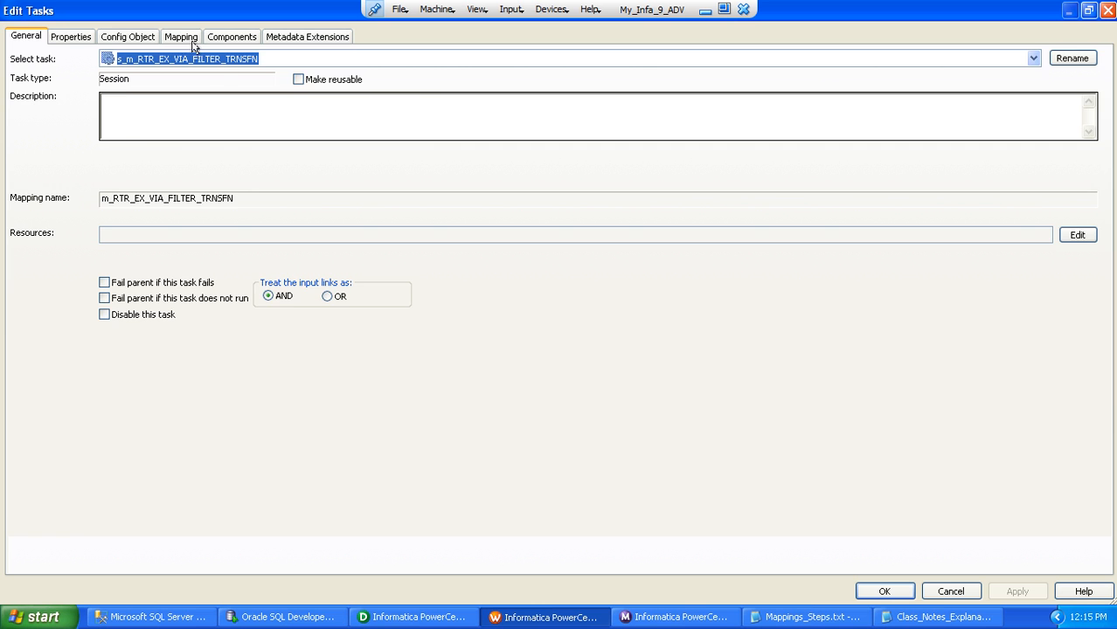
pyautogui.click(175, 37)
pyautogui.click(77, 179)
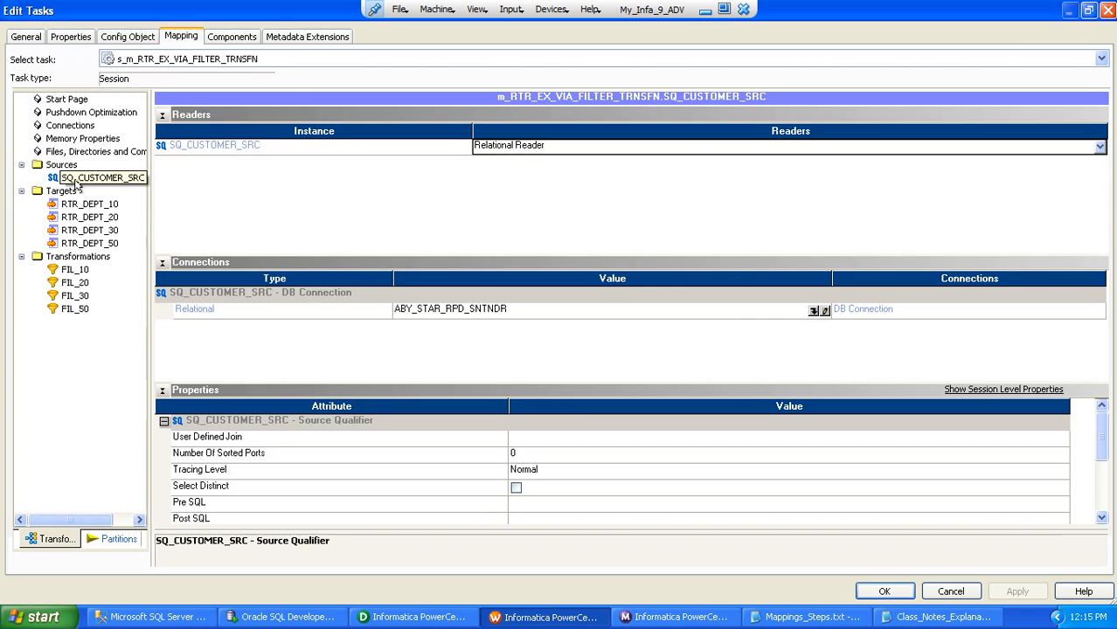
pyautogui.click(814, 310)
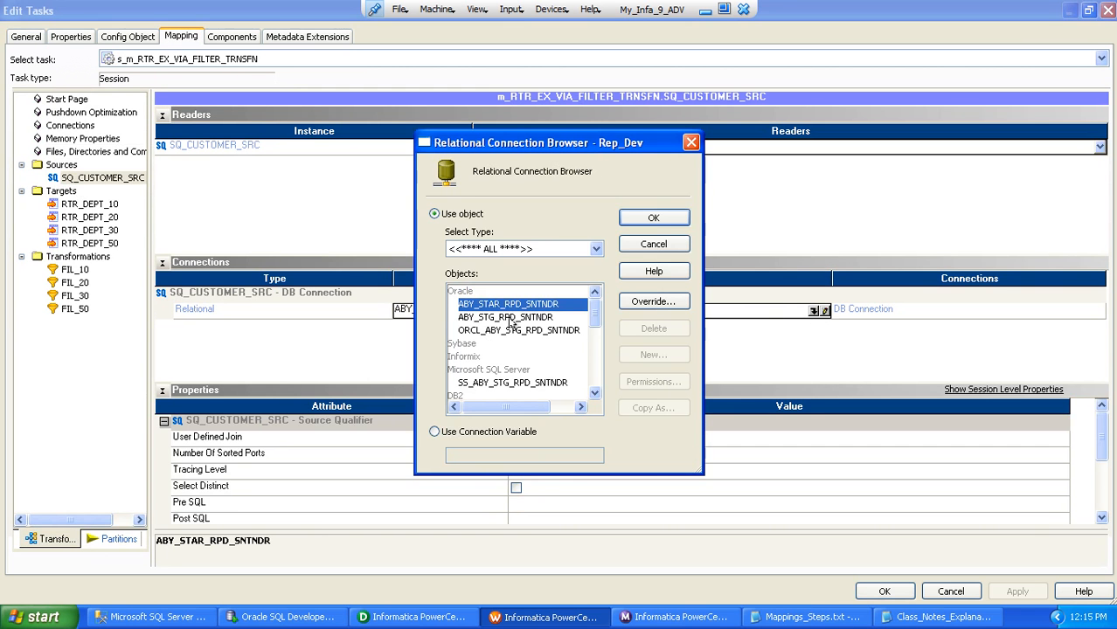
pyautogui.click(486, 385)
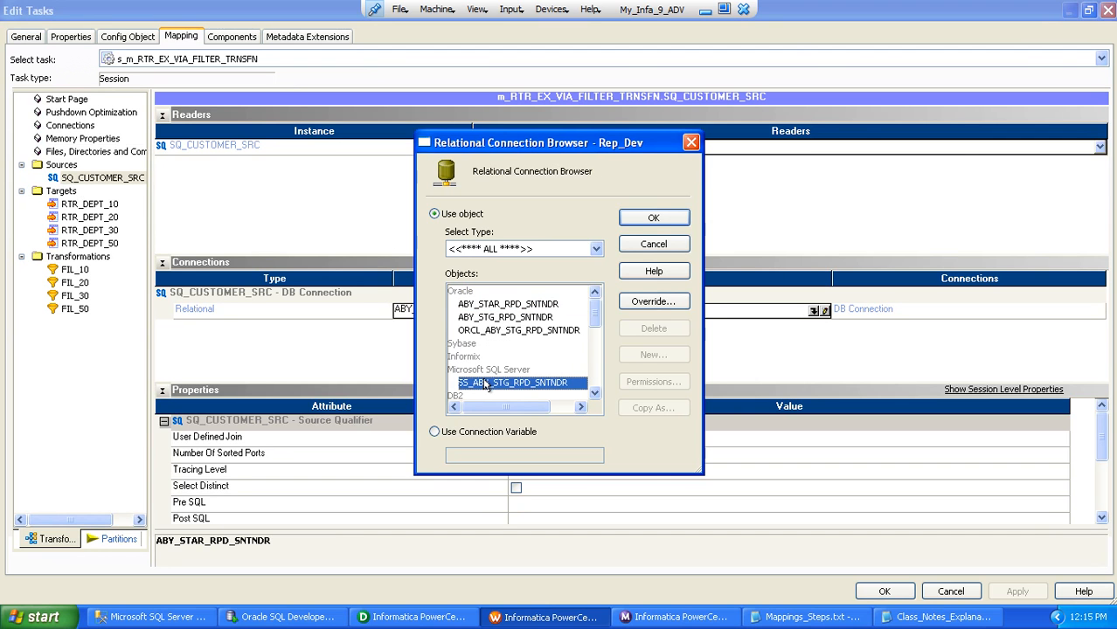
pyautogui.click(650, 218)
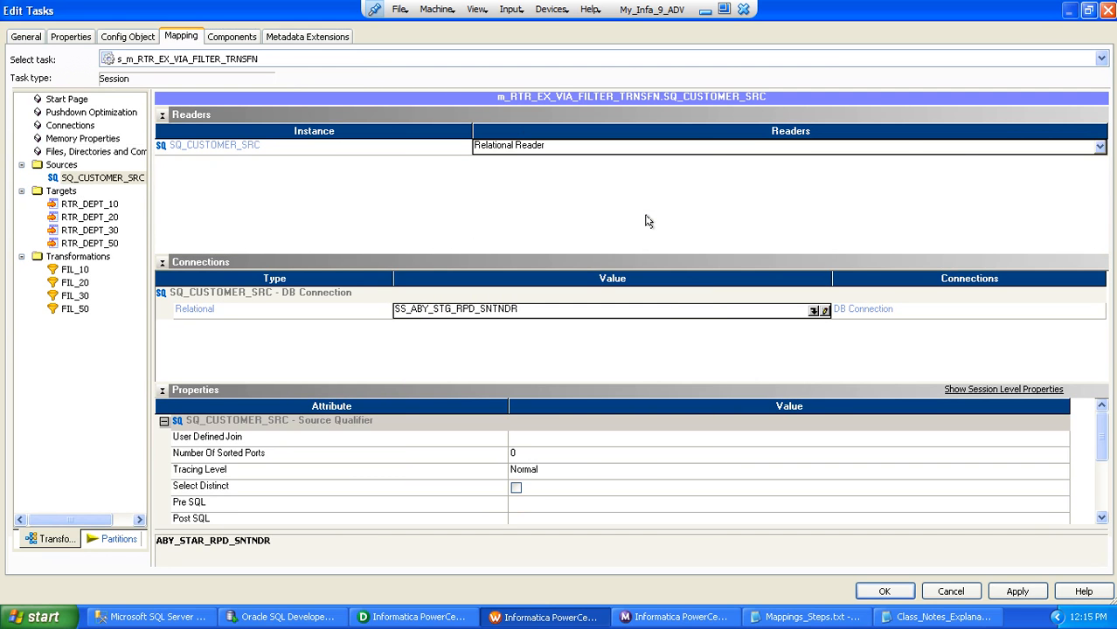
# Review the writers, connections and properties of the RTR_DEPT targets, and recheck the connection of SQ_CUSTOMER_SRC
pyautogui.click(72, 192)
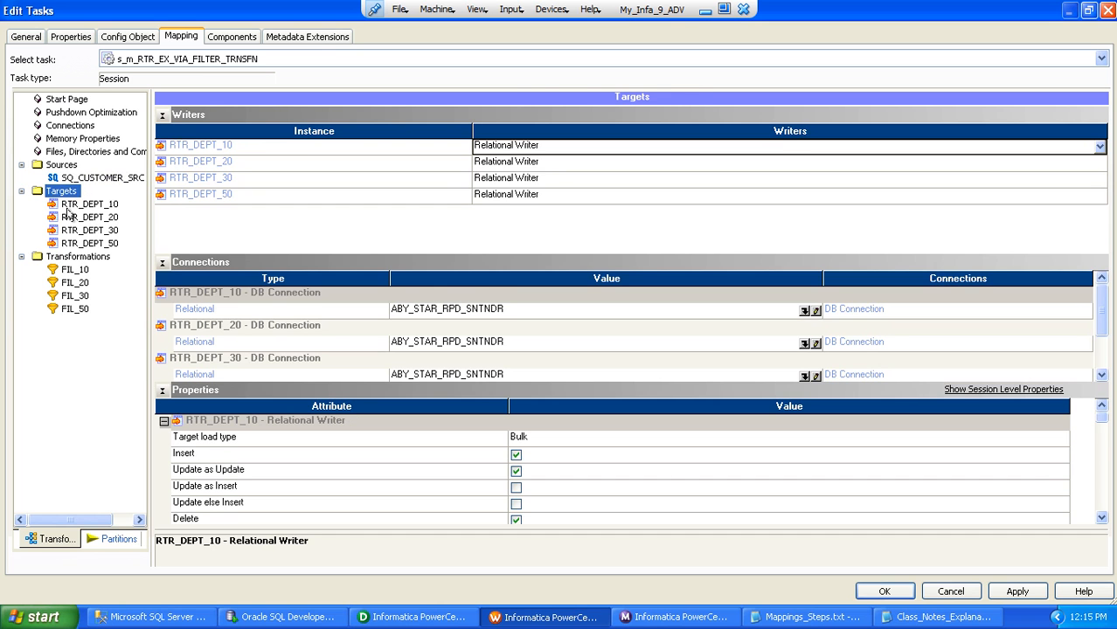
pyautogui.click(84, 206)
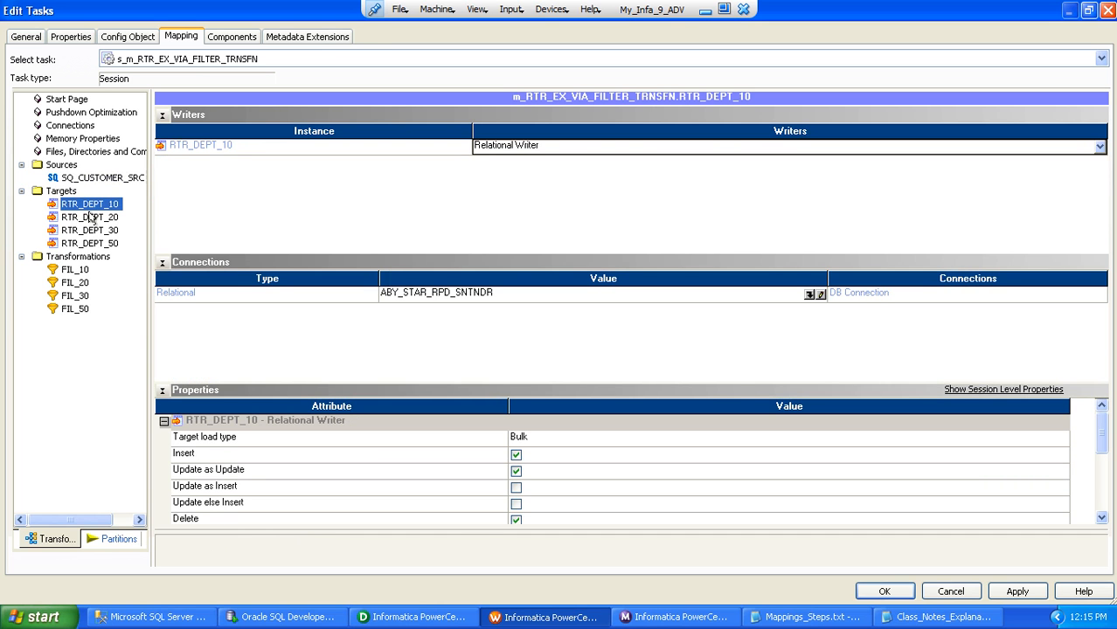
pyautogui.click(88, 218)
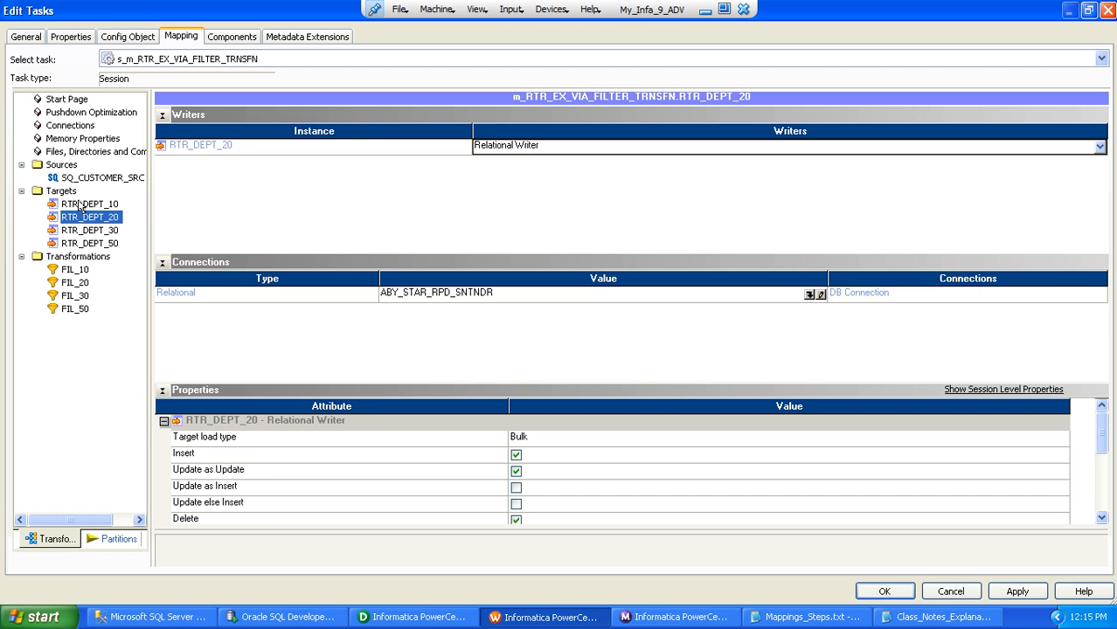
pyautogui.click(62, 193)
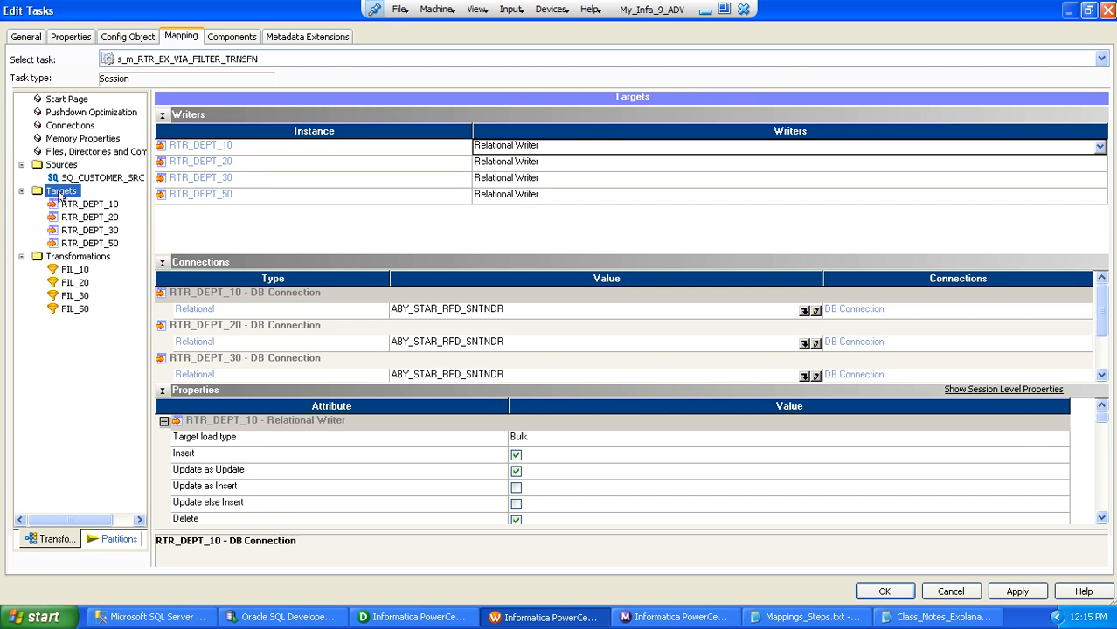
pyautogui.click(162, 115)
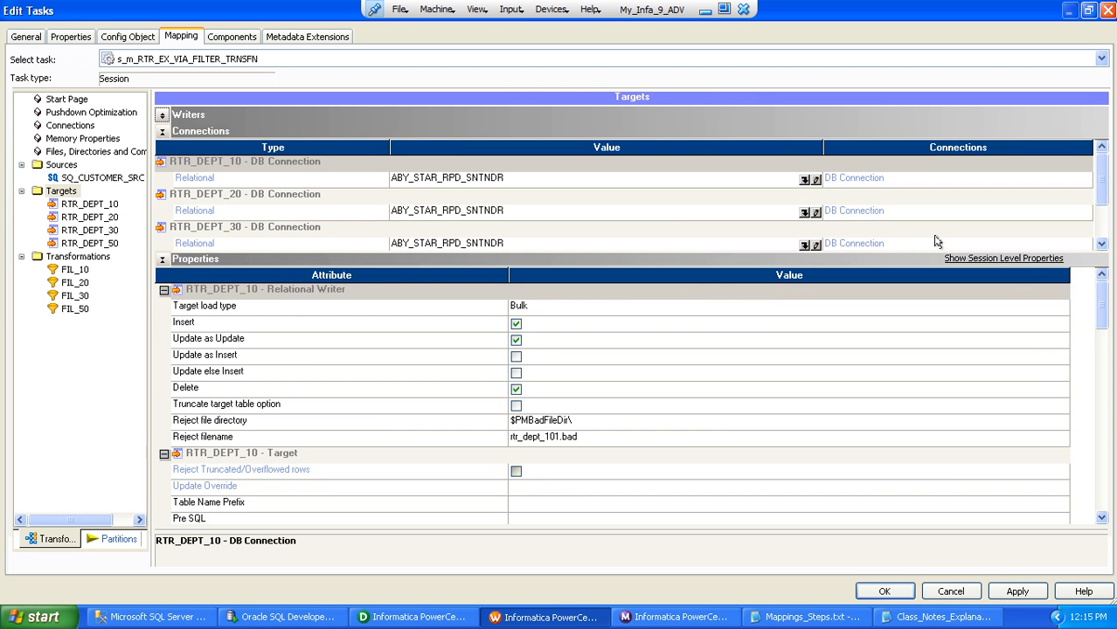
pyautogui.click(164, 260)
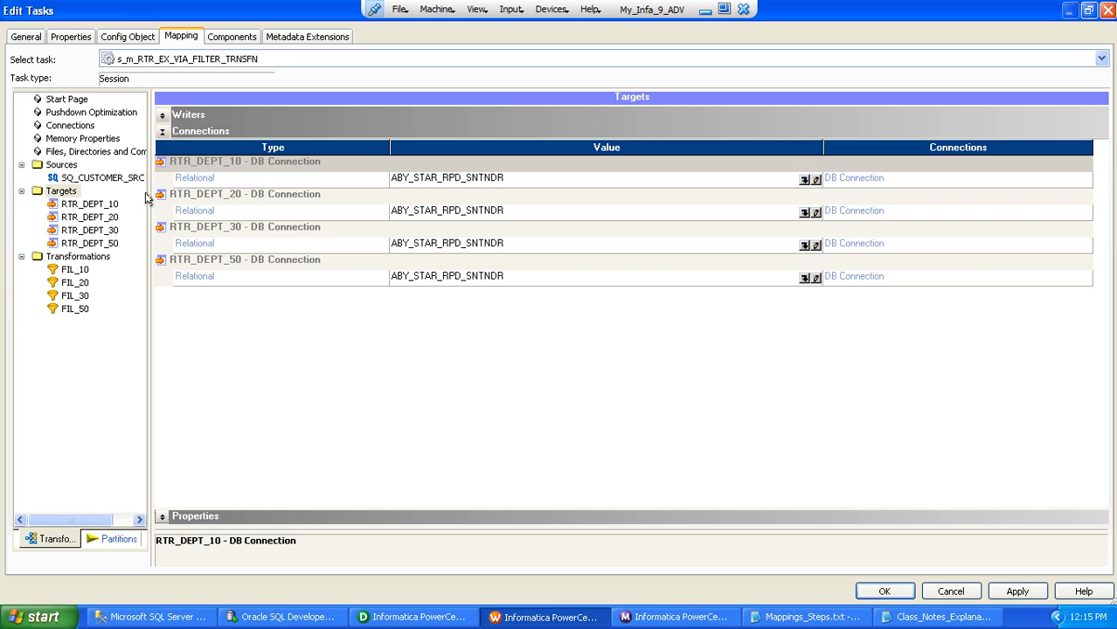
pyautogui.click(90, 205)
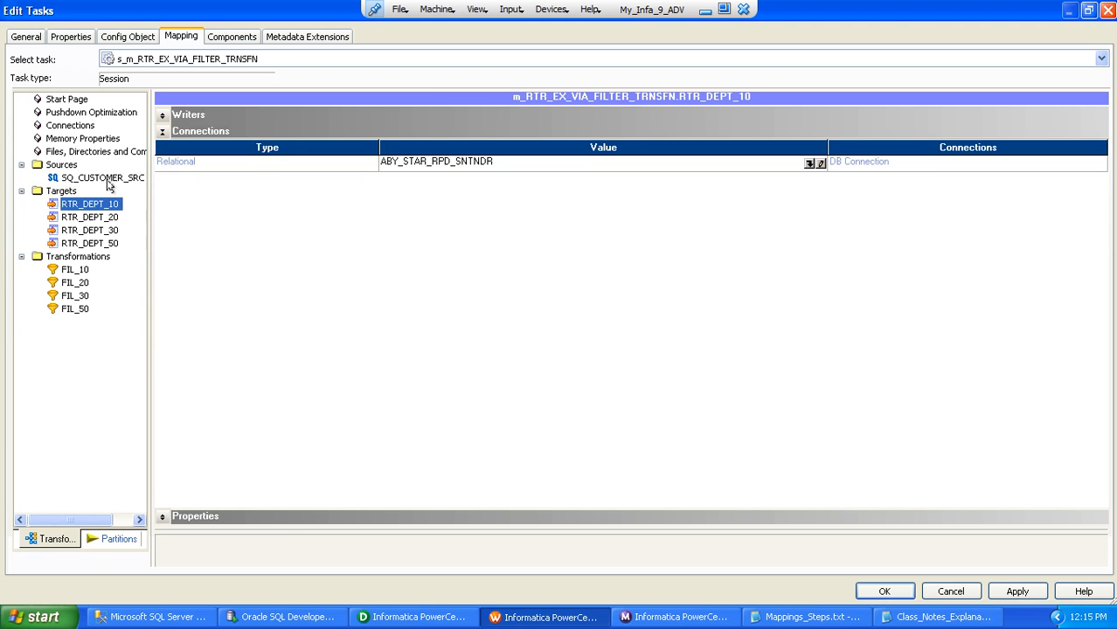
pyautogui.click(162, 131)
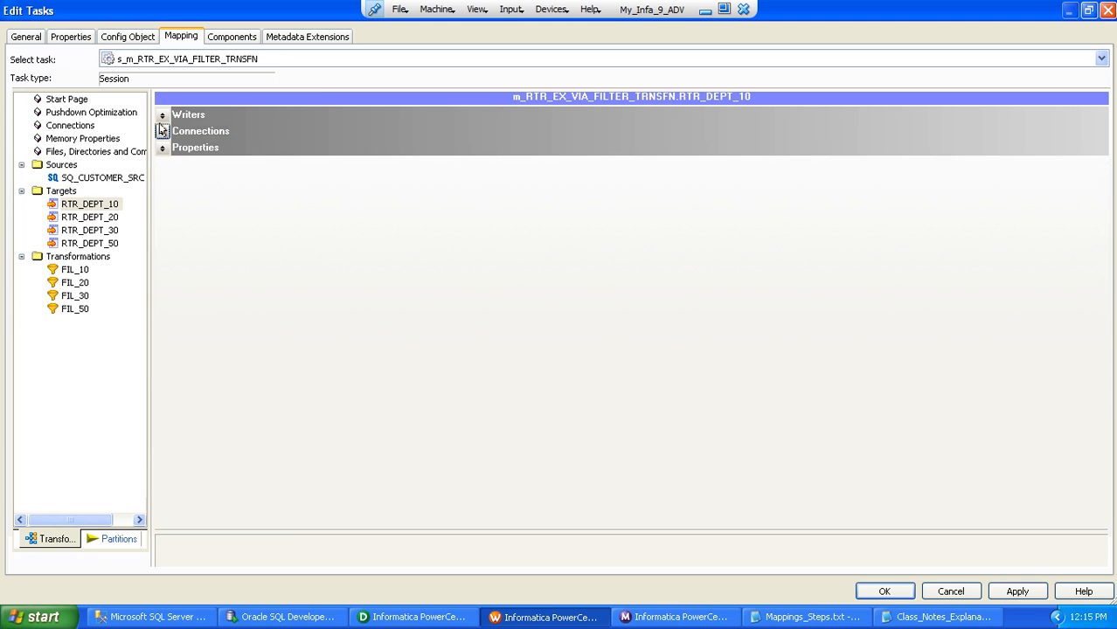
pyautogui.click(161, 147)
pyautogui.click(162, 131)
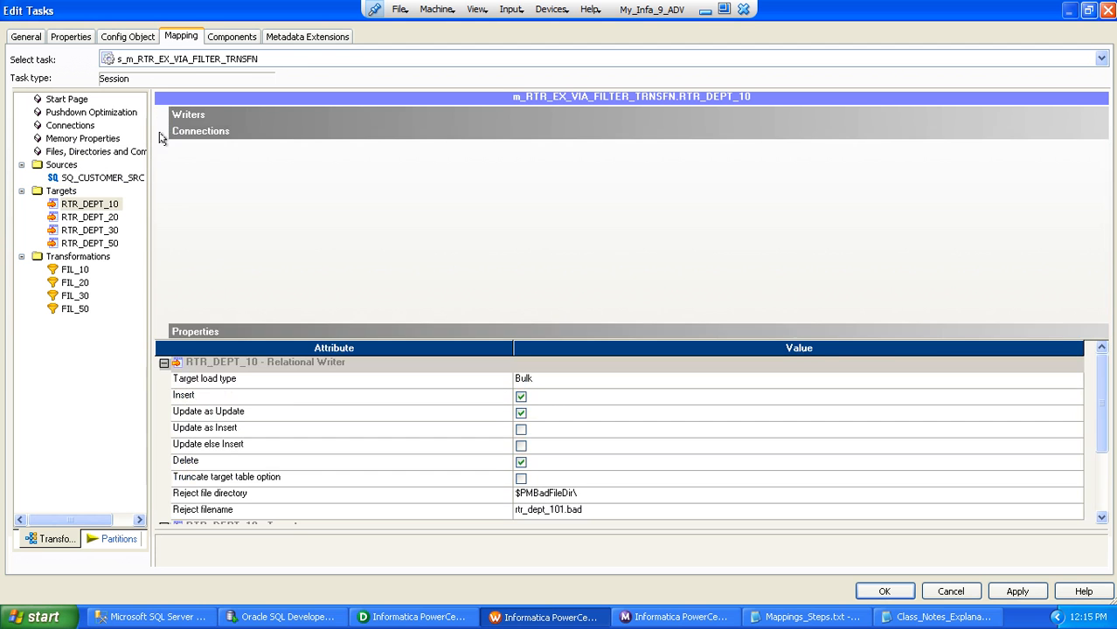
pyautogui.click(161, 114)
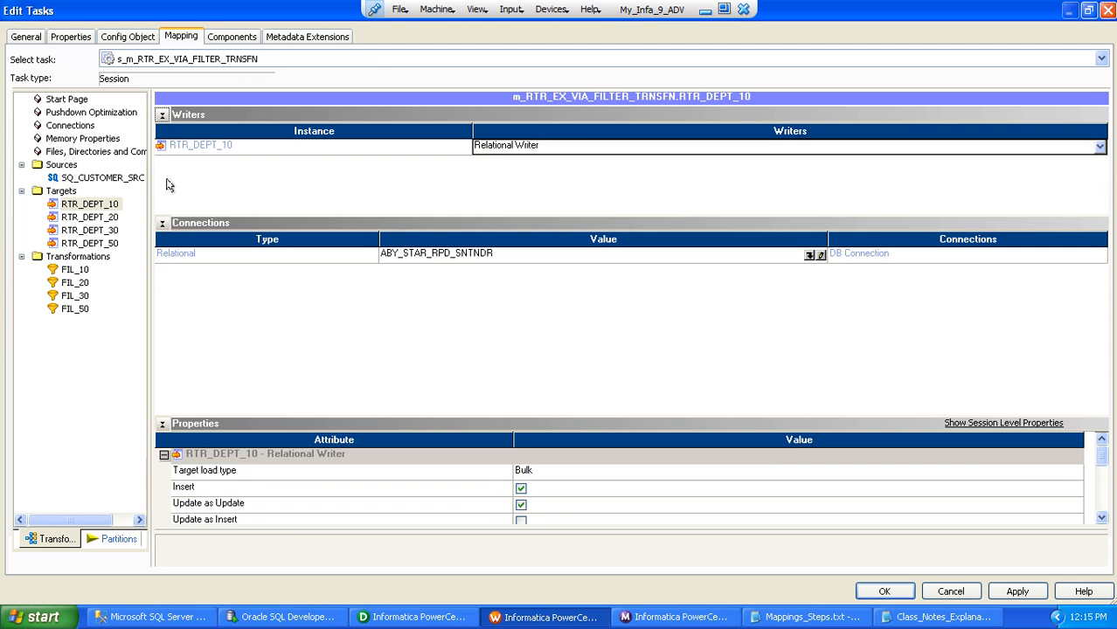
pyautogui.click(79, 179)
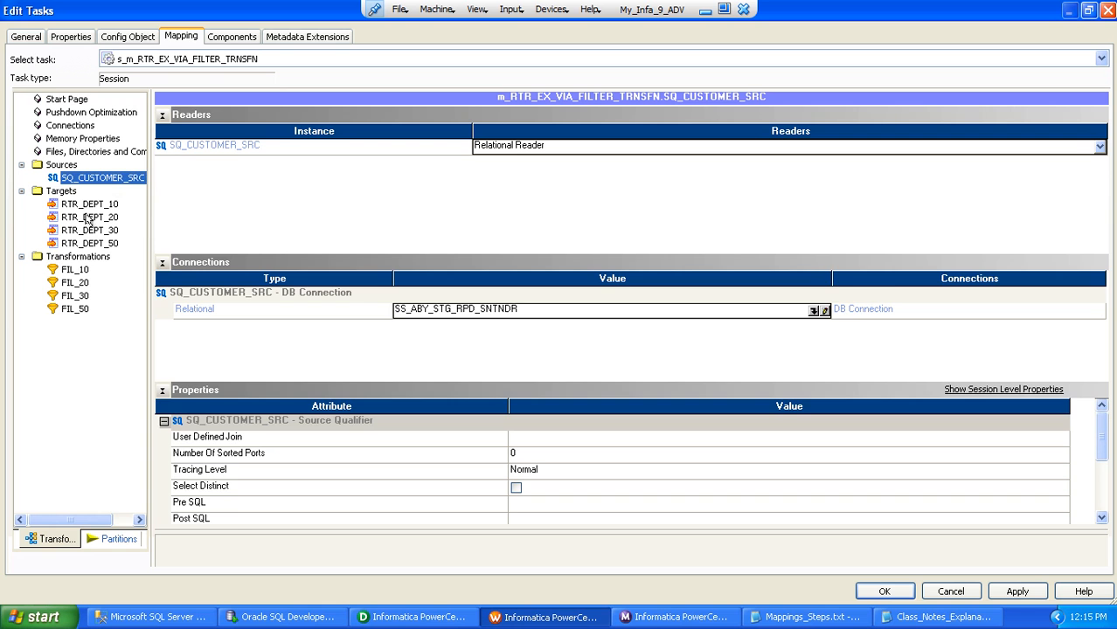
# For target RTR_DEPT_10, set the load type to Normal, disable Update as Update and Delete, and enable the truncate target table option
pyautogui.click(85, 205)
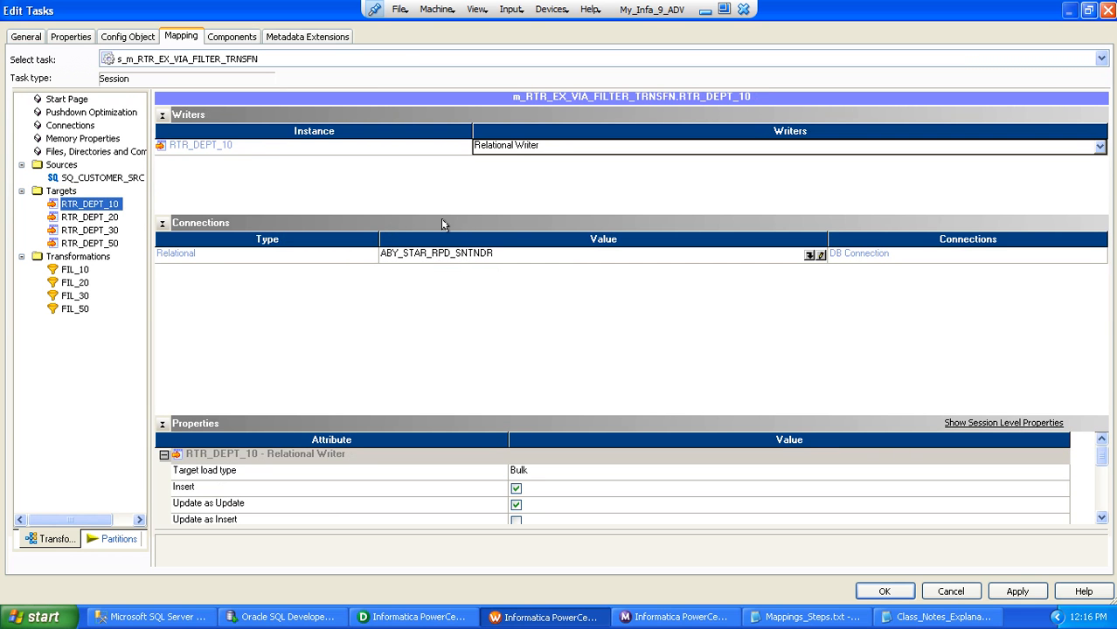
pyautogui.click(162, 224)
pyautogui.click(549, 290)
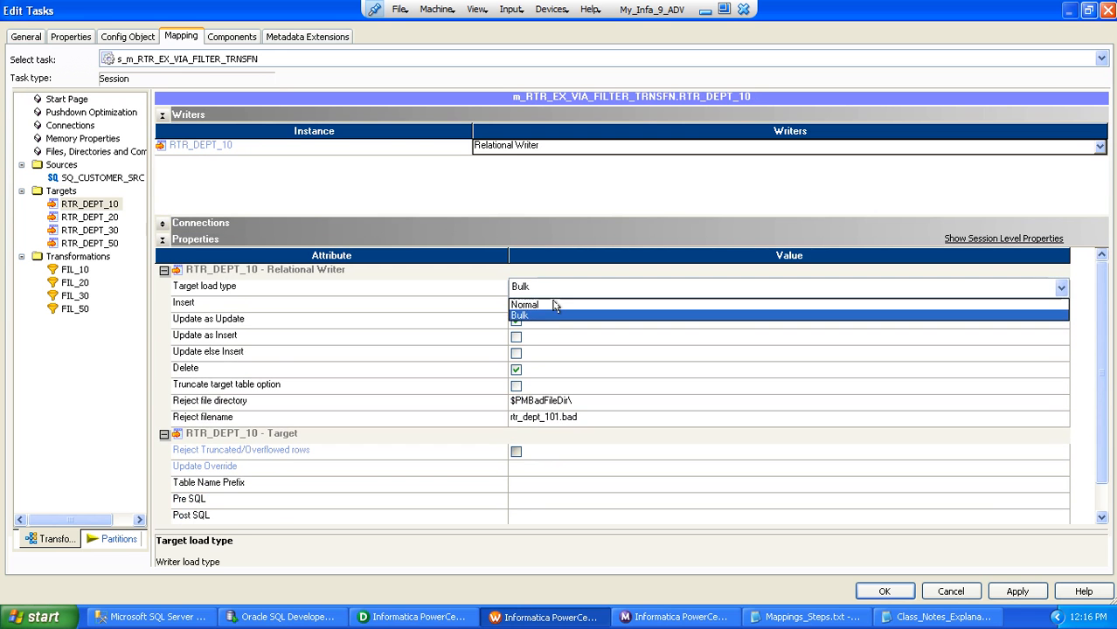
pyautogui.click(526, 304)
pyautogui.click(506, 310)
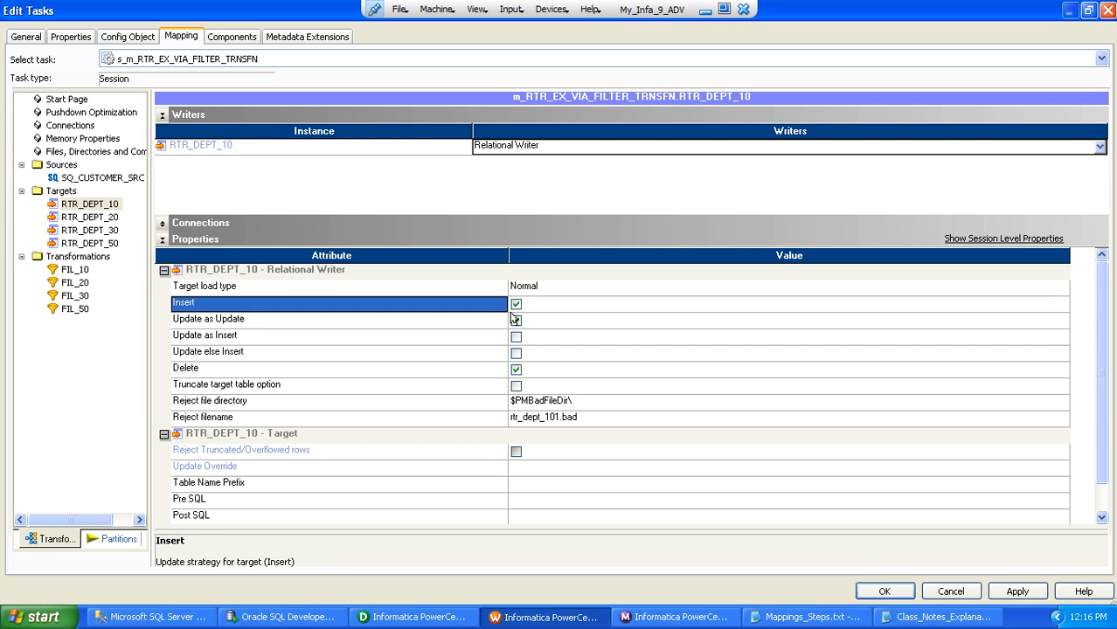
pyautogui.click(514, 320)
pyautogui.click(515, 321)
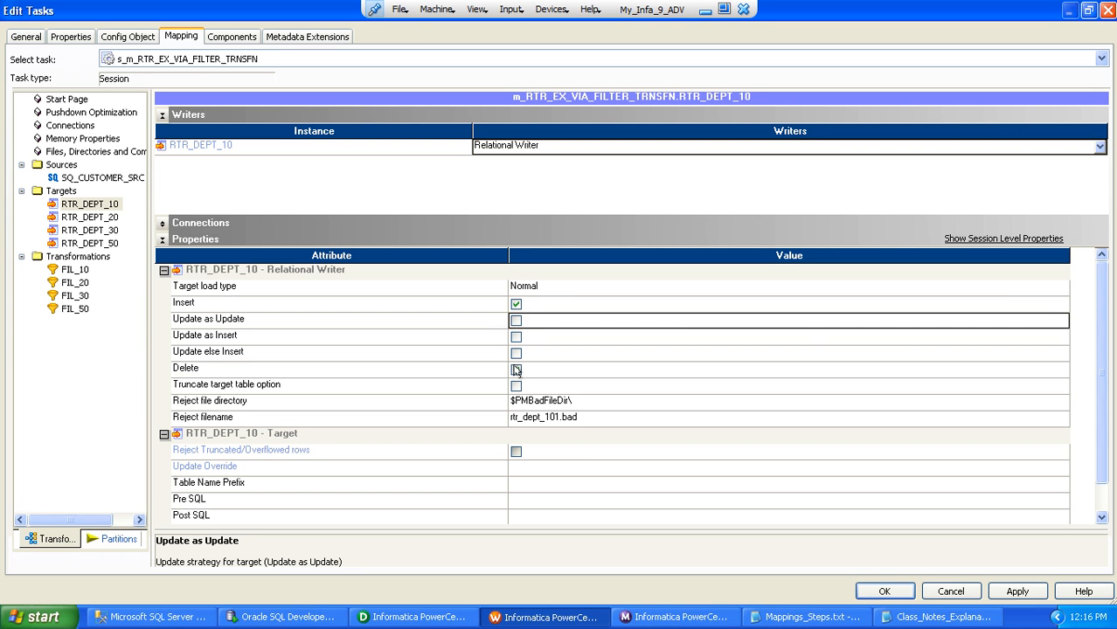
pyautogui.click(516, 368)
pyautogui.click(515, 386)
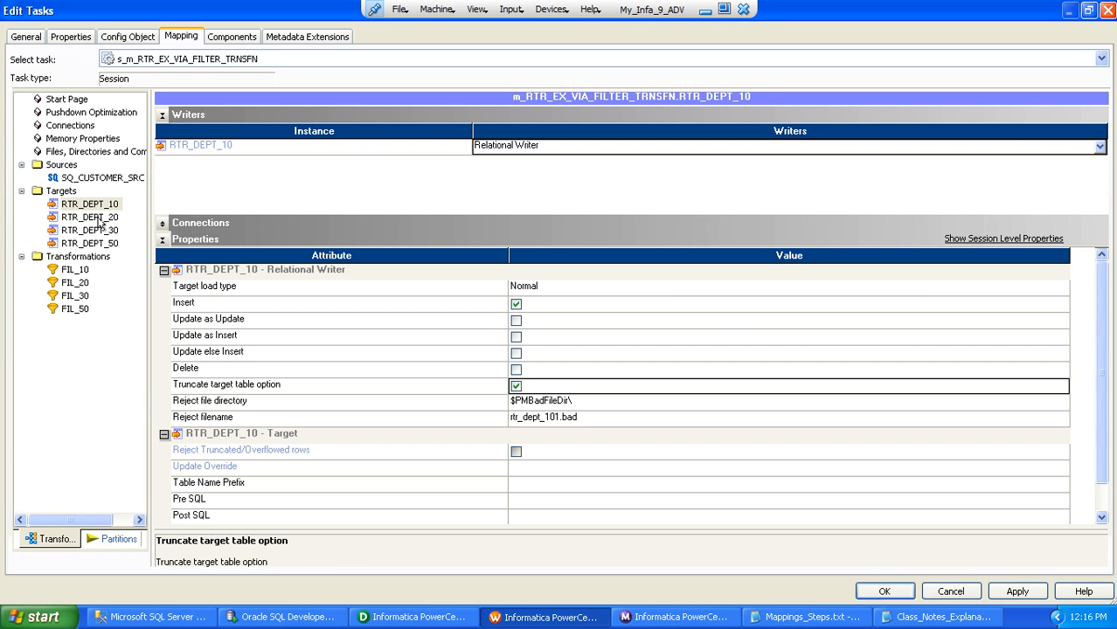
# For target RTR_DEPT_20, set the load type to Normal, disable Update as Update and Delete, and enable the truncate target table option
pyautogui.click(98, 219)
pyautogui.click(162, 223)
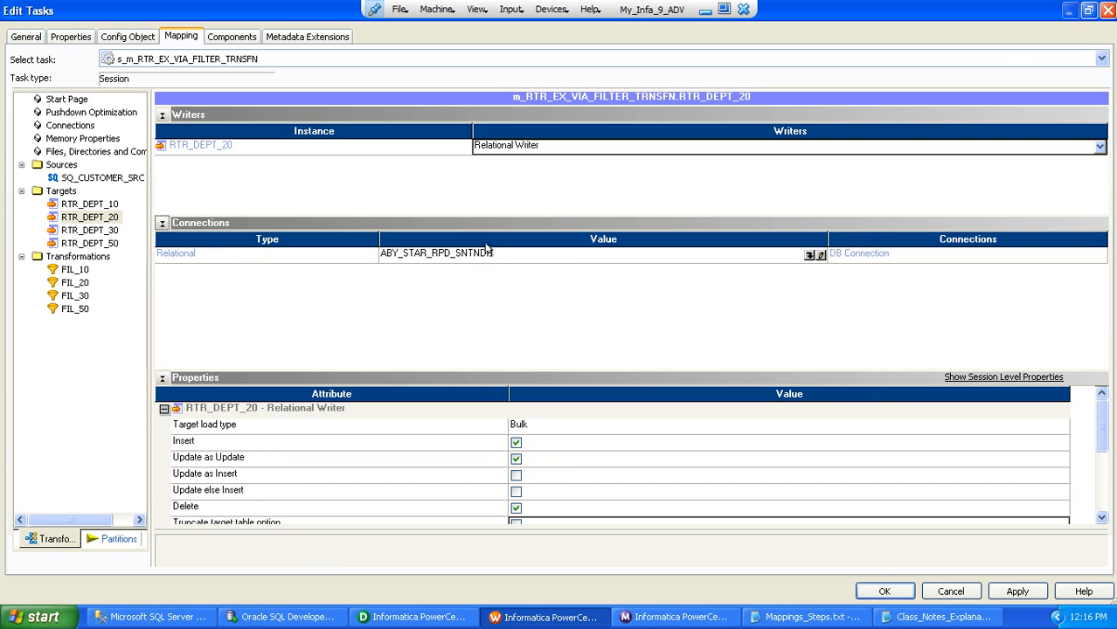
pyautogui.click(161, 223)
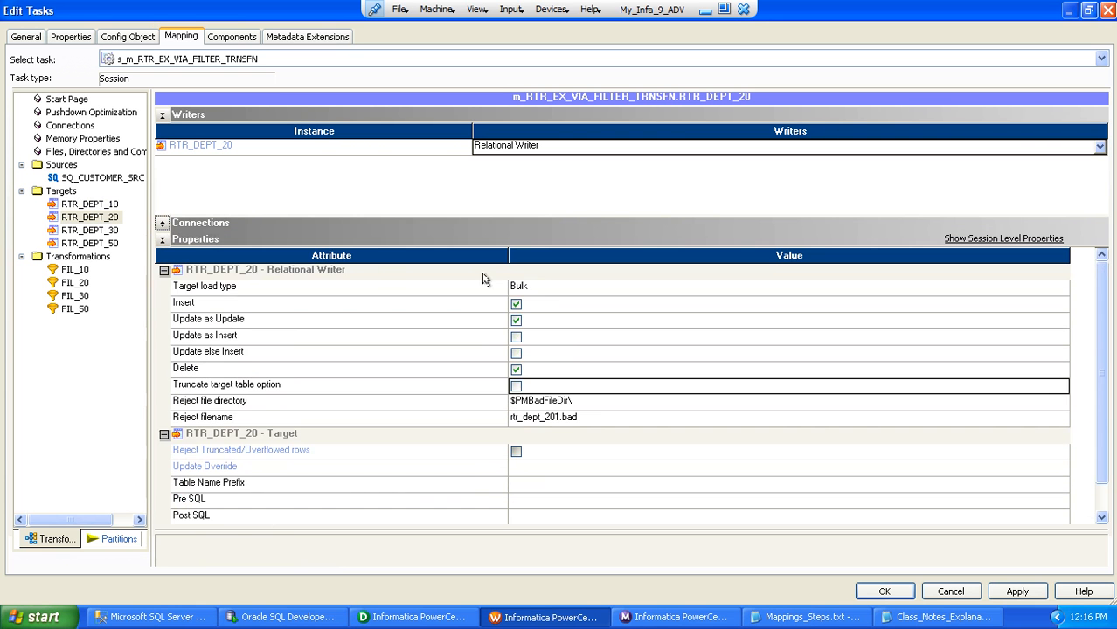
pyautogui.click(556, 289)
pyautogui.click(556, 302)
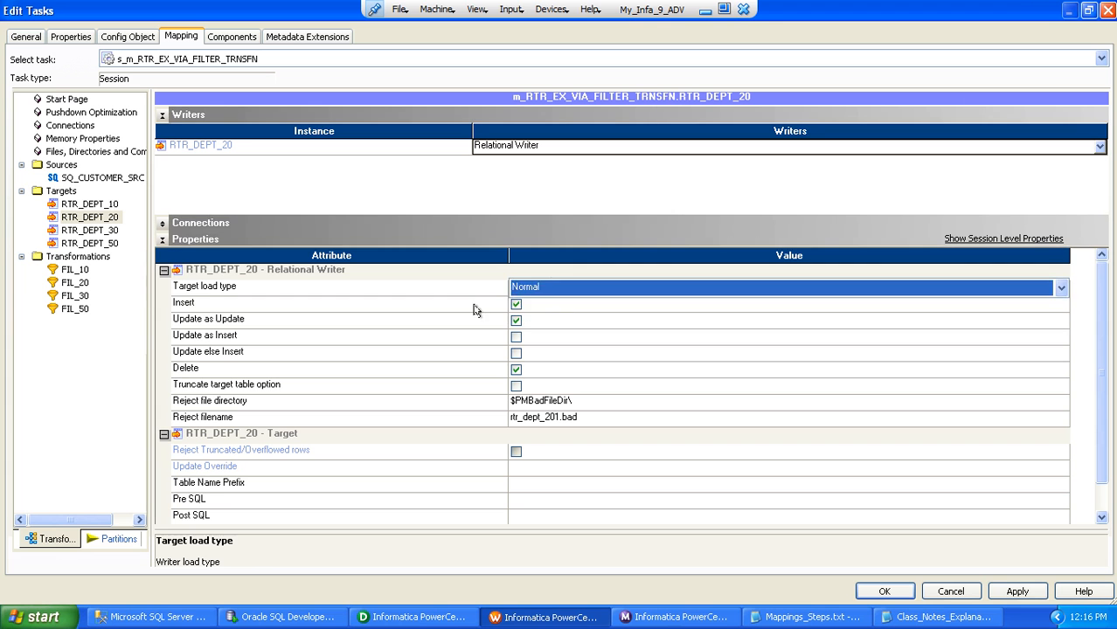
pyautogui.click(477, 308)
pyautogui.click(516, 321)
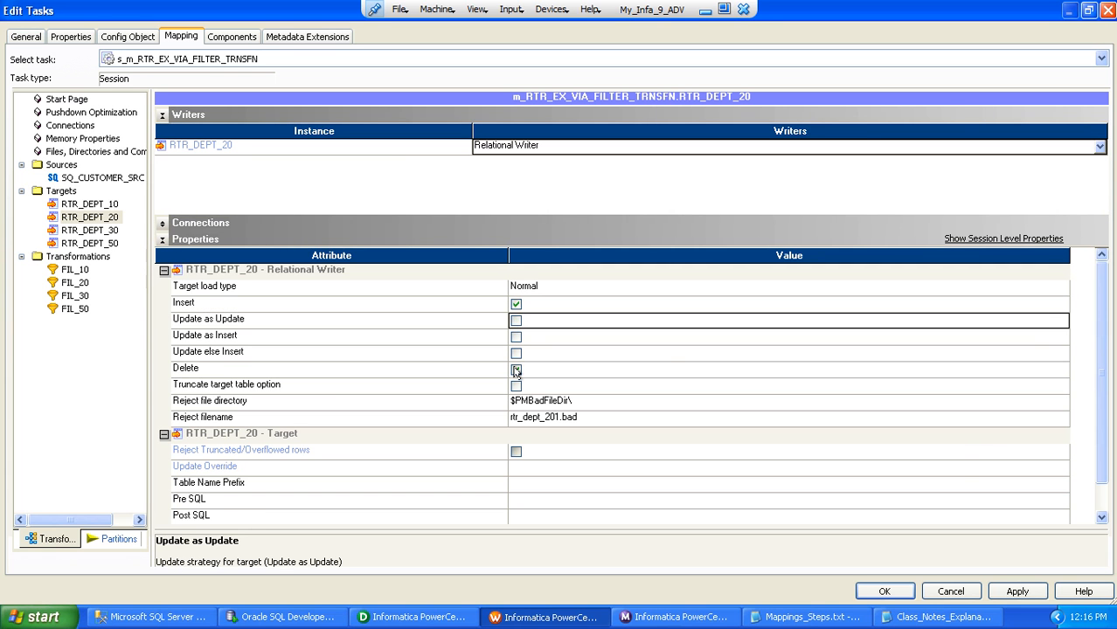
pyautogui.click(515, 369)
pyautogui.click(515, 386)
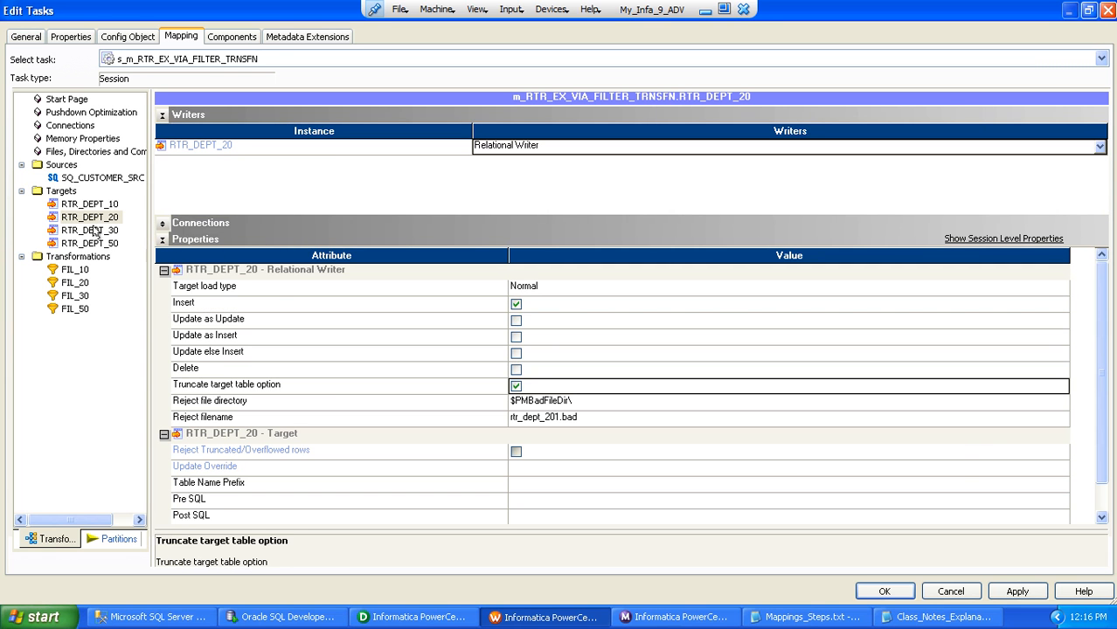
# For target RTR_DEPT_30, set the load type to Normal, disable Update as Update and Delete, and enable the truncate target table option
pyautogui.click(93, 232)
pyautogui.click(162, 223)
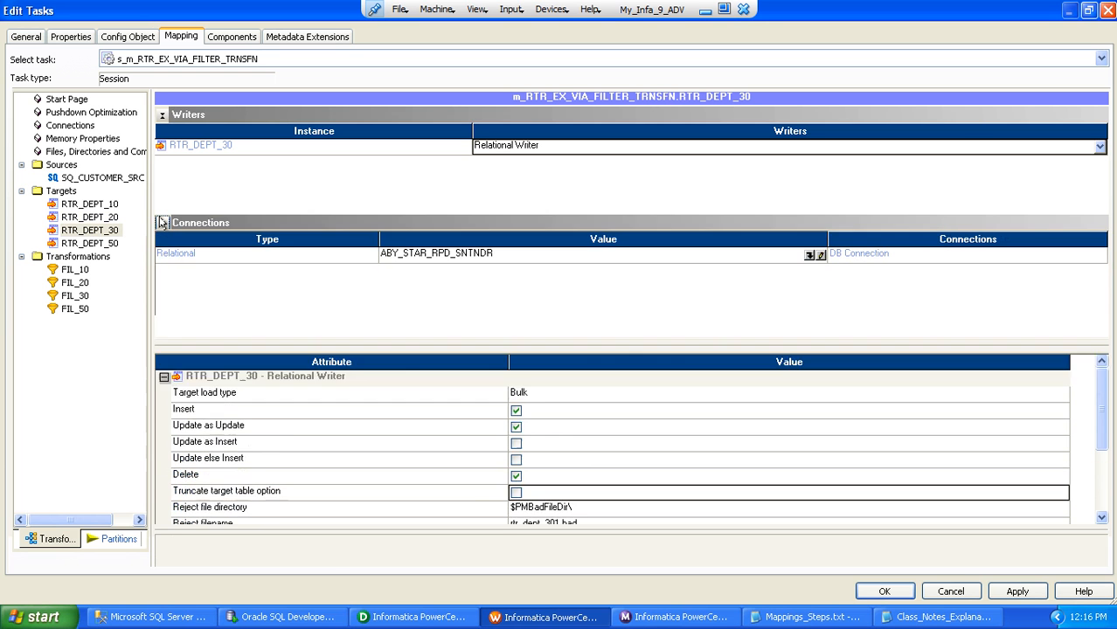
pyautogui.click(161, 223)
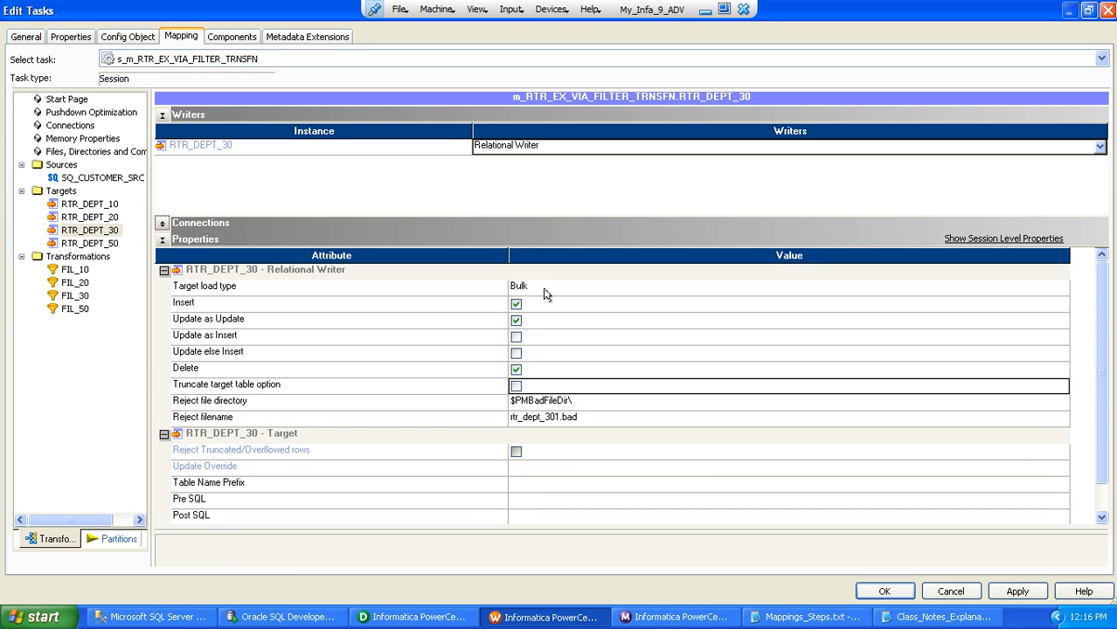
pyautogui.click(573, 287)
pyautogui.click(573, 288)
pyautogui.click(573, 305)
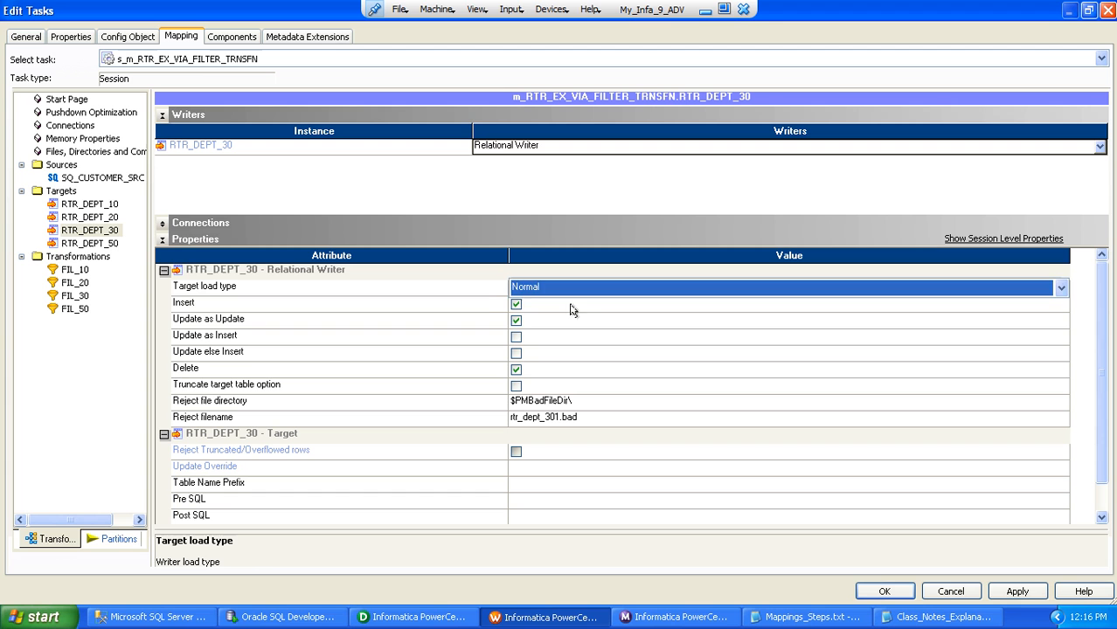
pyautogui.click(485, 303)
pyautogui.click(515, 321)
pyautogui.click(516, 371)
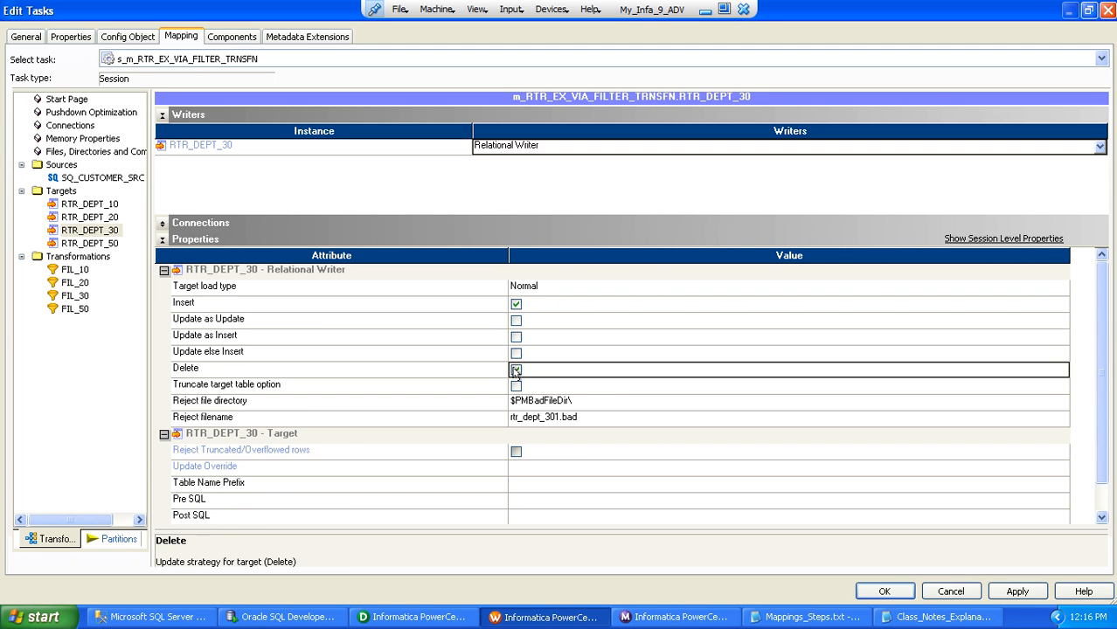
pyautogui.click(515, 386)
# For target RTR_DEPT_50, enable the truncate target table option, disable Delete and Update as Update, set the load type to Normal, and check its connection
pyautogui.click(96, 243)
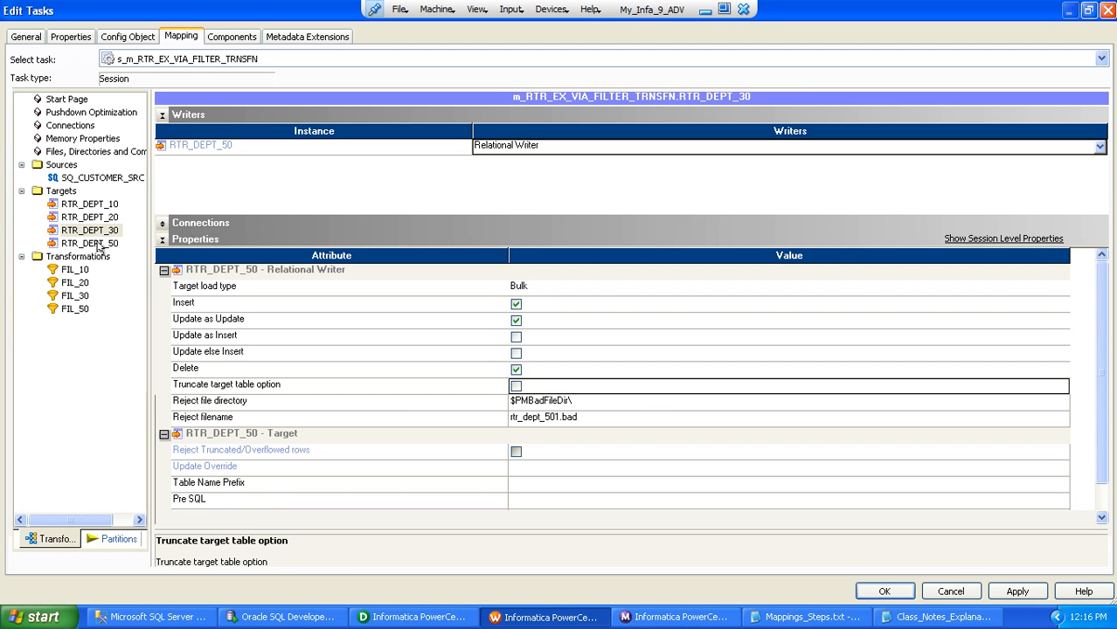
pyautogui.click(515, 386)
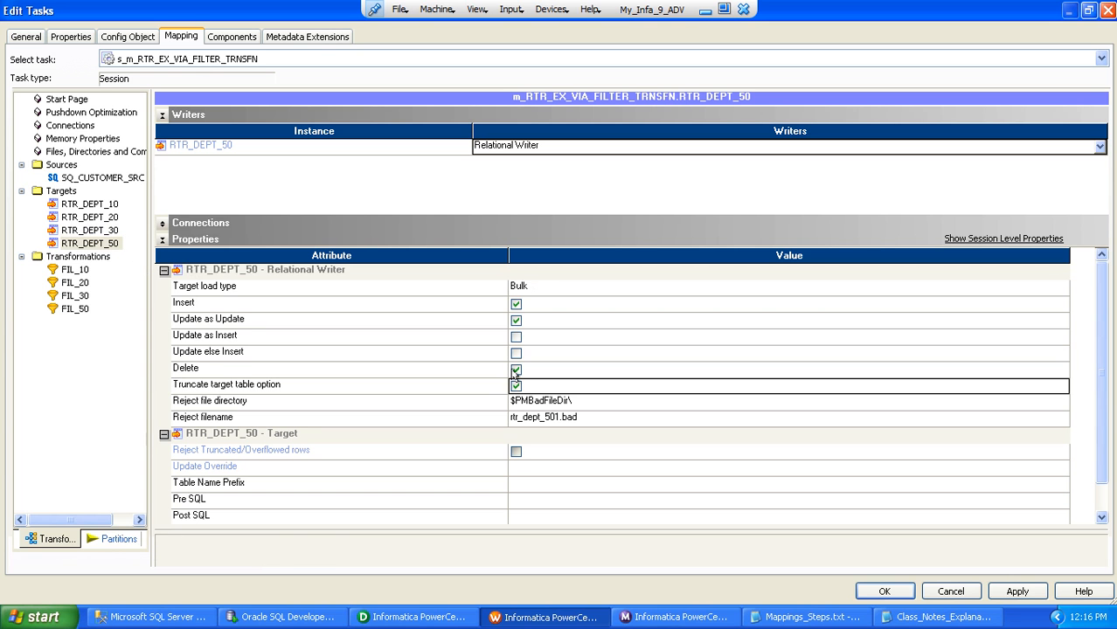
pyautogui.click(516, 370)
pyautogui.click(516, 321)
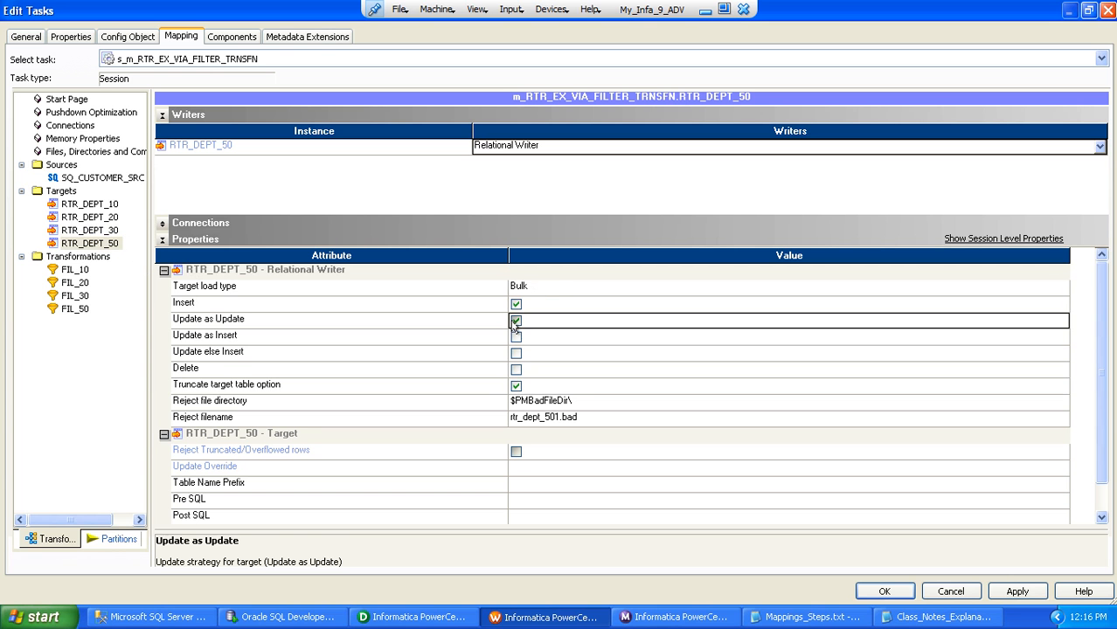
pyautogui.click(549, 289)
pyautogui.click(549, 305)
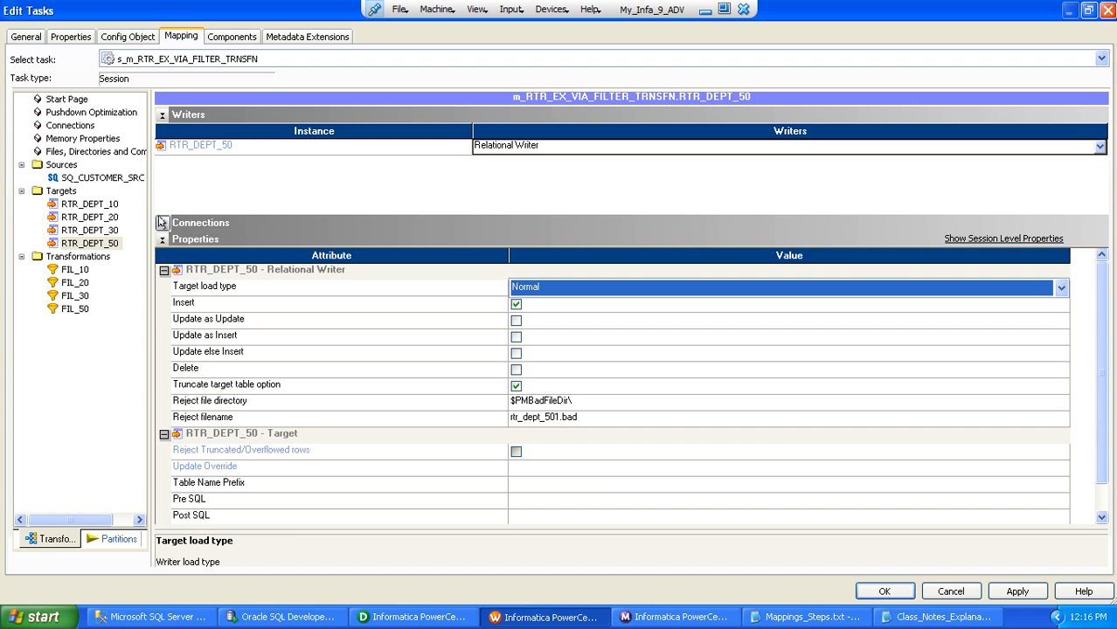
pyautogui.click(163, 223)
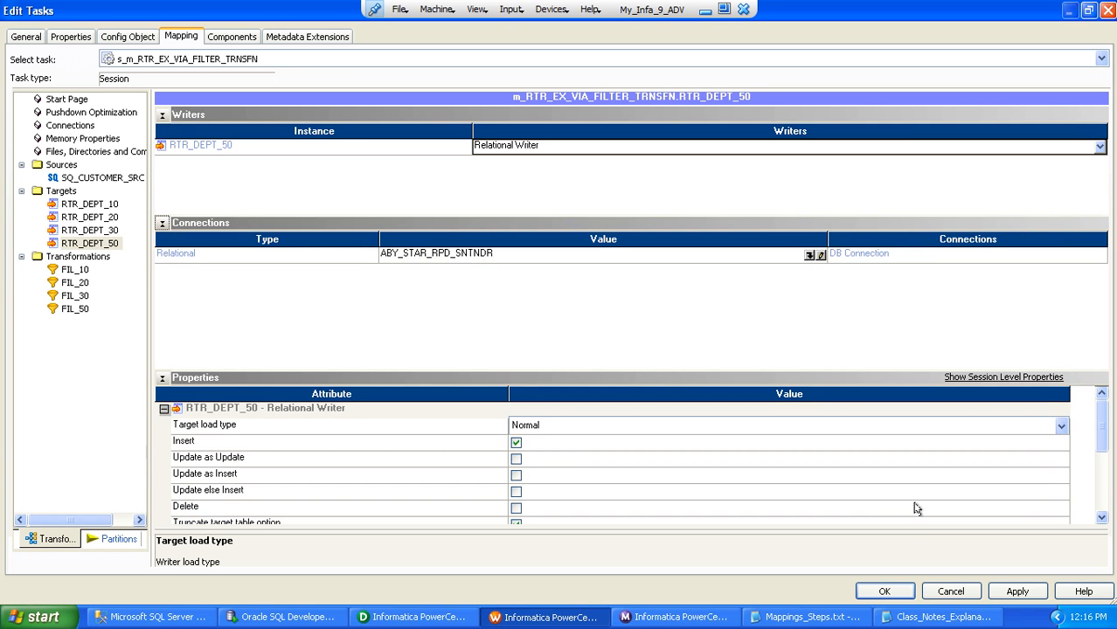
# Accept the session settings, then save and start workflow wf_s_m_RTR_EX_VIA_FILTER_TRNSFN
pyautogui.click(885, 590)
pyautogui.click(647, 366)
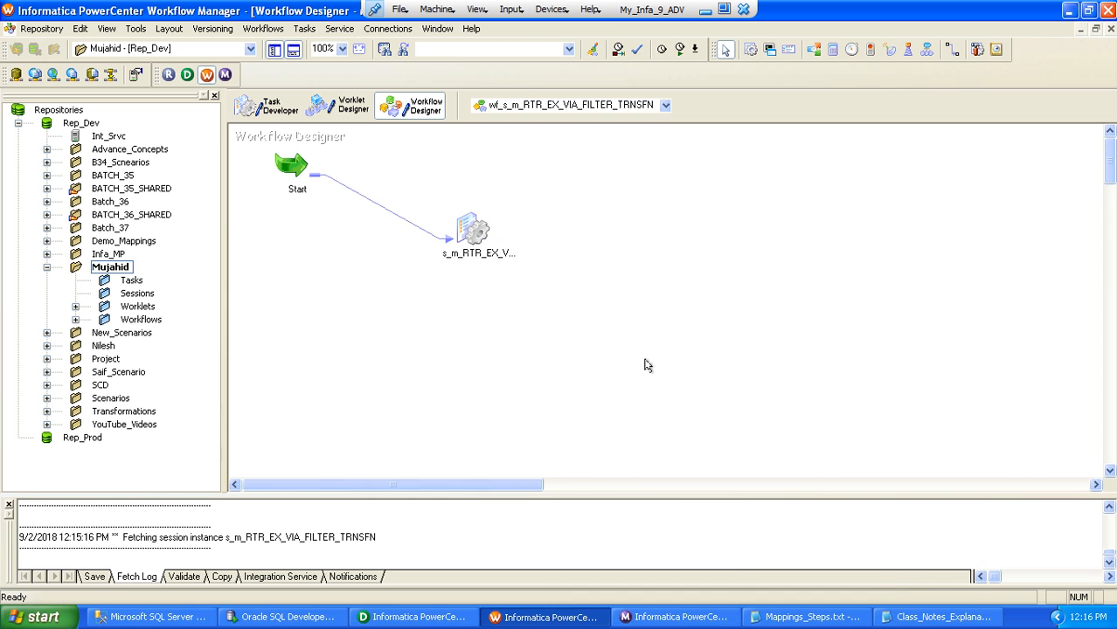
pyautogui.hotkey('ctrl', 's')
pyautogui.rightClick(570, 232)
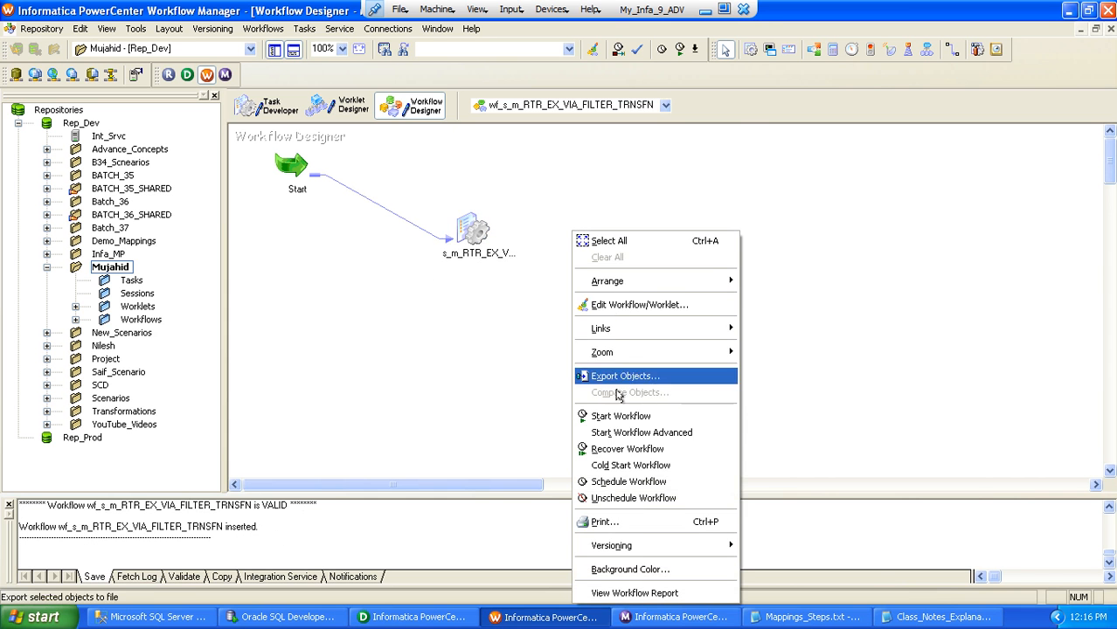
pyautogui.click(619, 418)
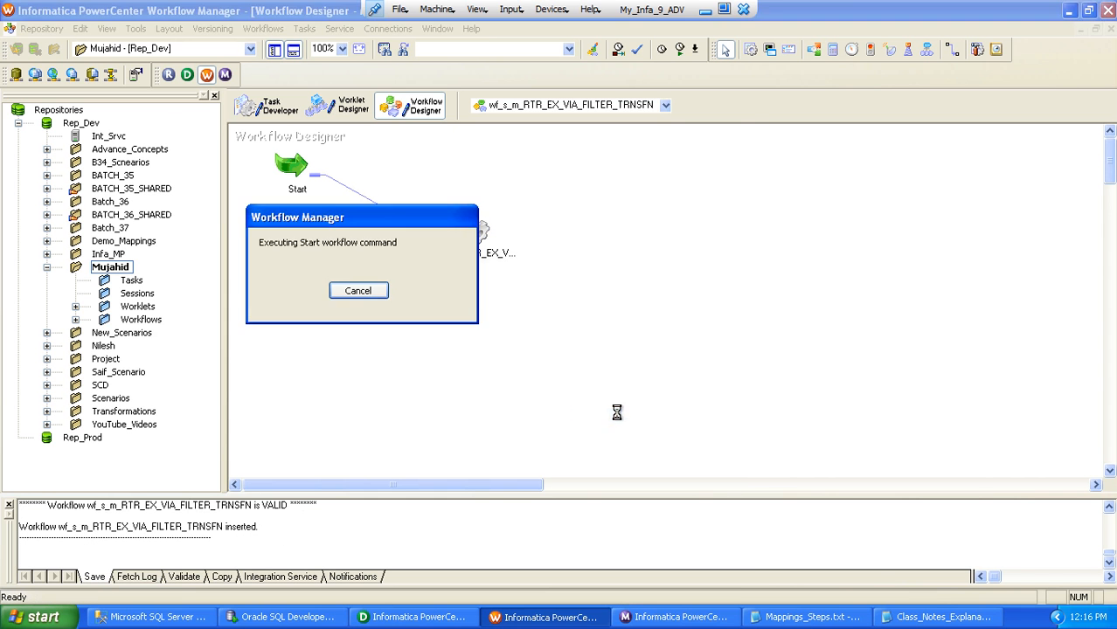
# In Workflow Monitor, examine the source/target statistics of the s_m_RTR_EX_VIA_FILTER_TRNSFN session run, widening the transformation name column
pyautogui.click(675, 616)
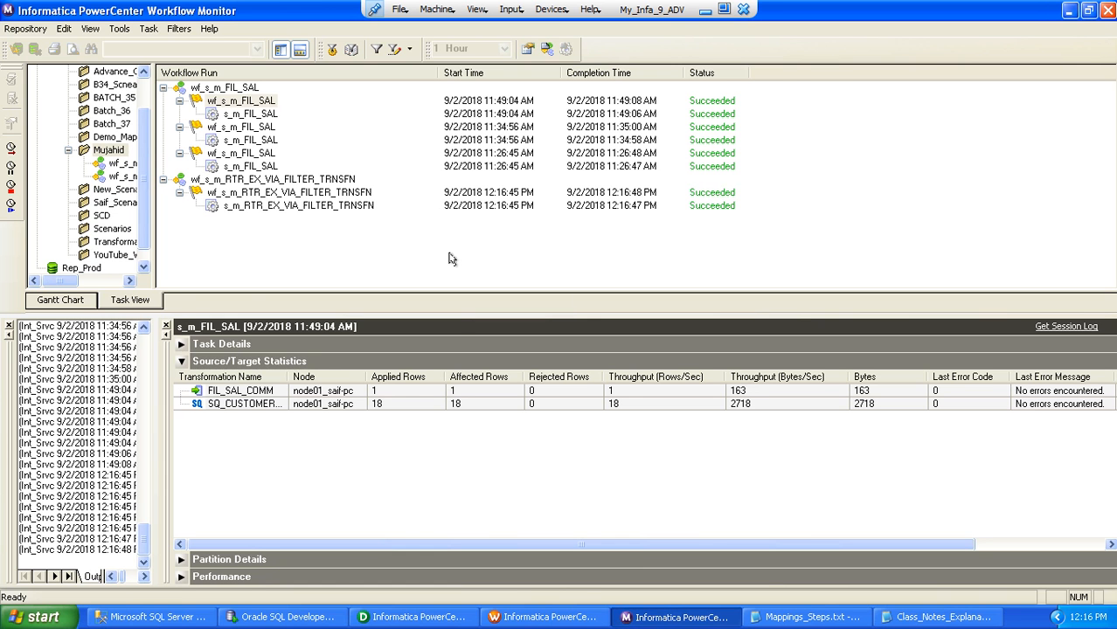
pyautogui.click(299, 208)
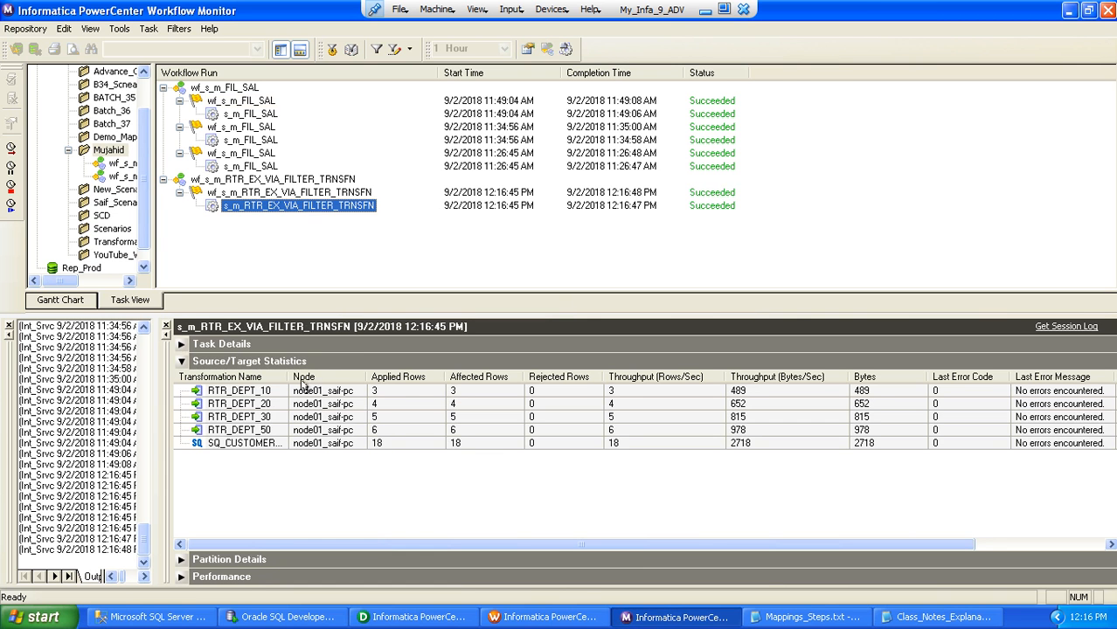
pyautogui.moveTo(291, 377); pyautogui.dragTo(358, 376)
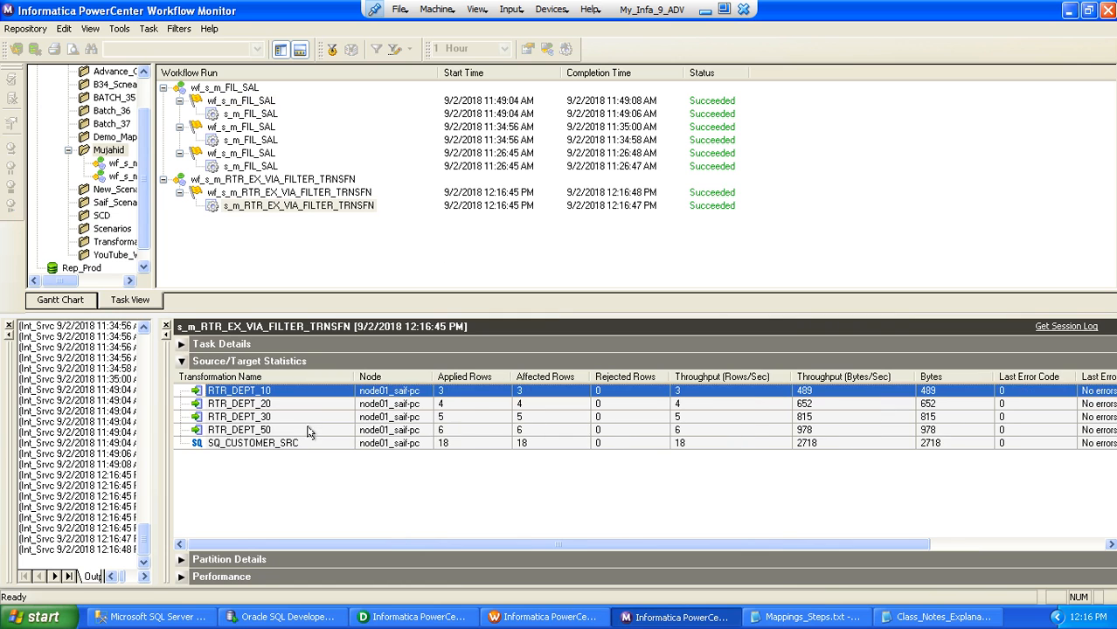
pyautogui.click(297, 443)
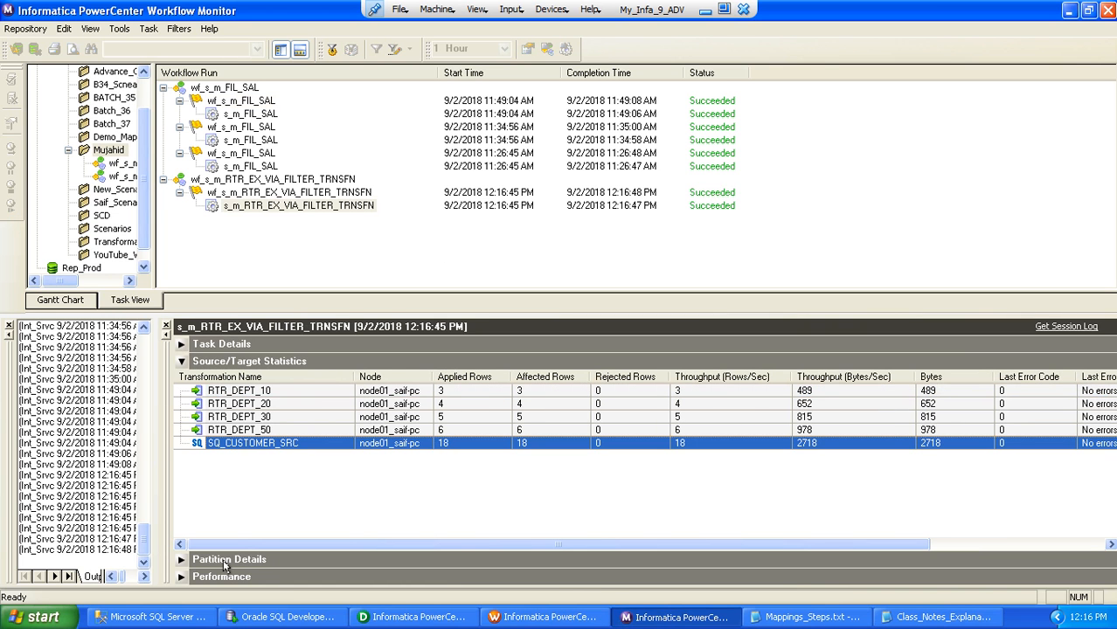
# Switch to Oracle SQL Developer and run the SELECT queries on RTR_DEPT_10 and RTR_DEPT_20 to check the loaded rows
pyautogui.click(251, 618)
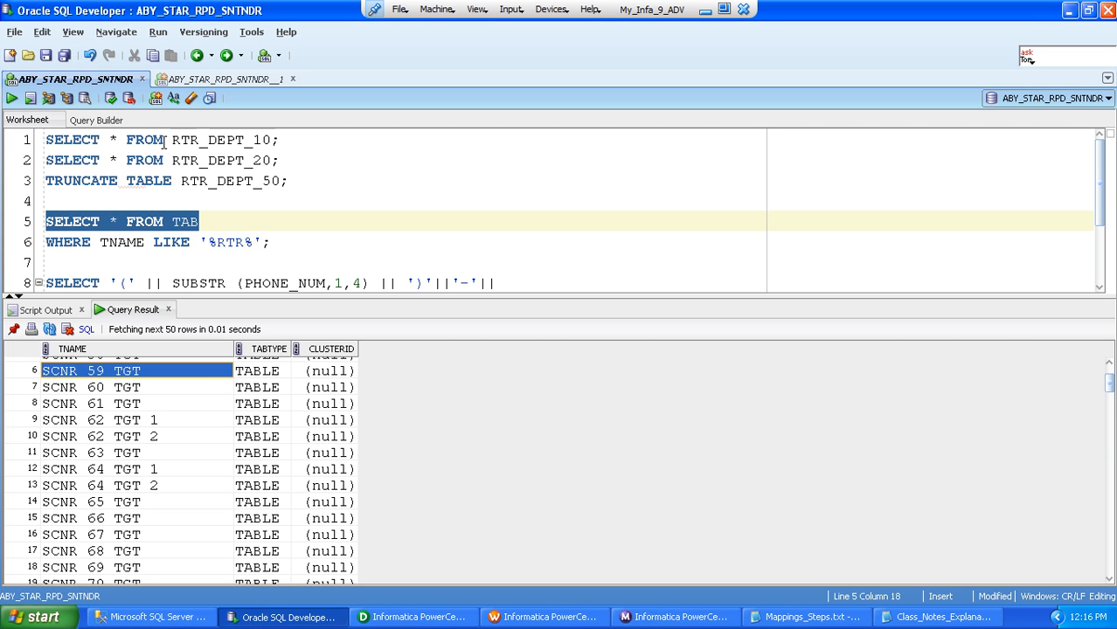
pyautogui.click(164, 141)
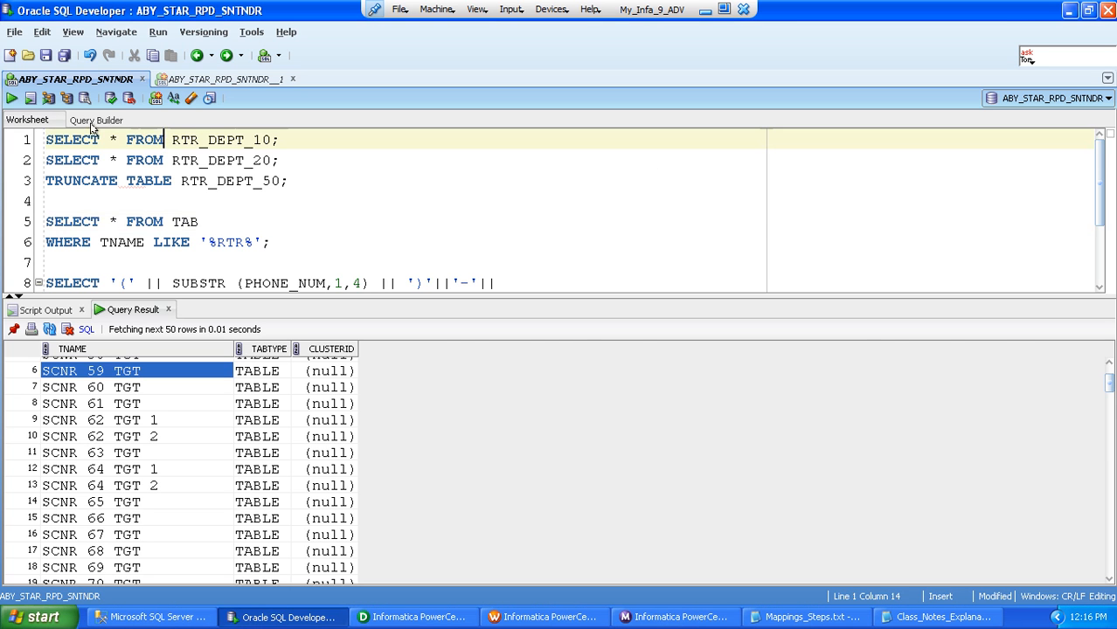
pyautogui.click(10, 99)
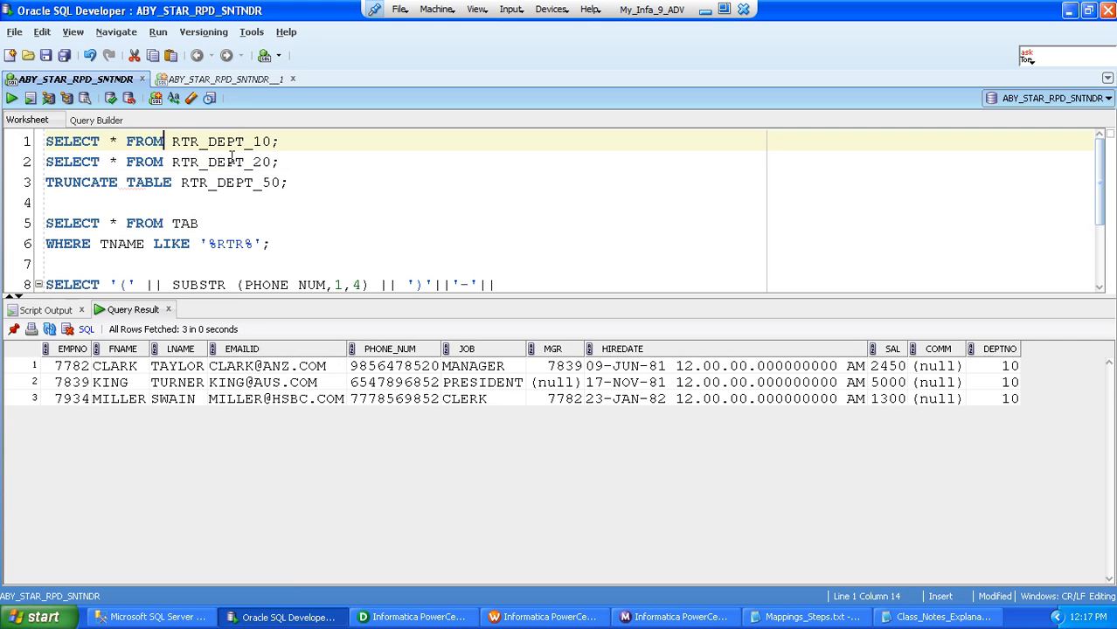
pyautogui.click(231, 159)
pyautogui.click(11, 99)
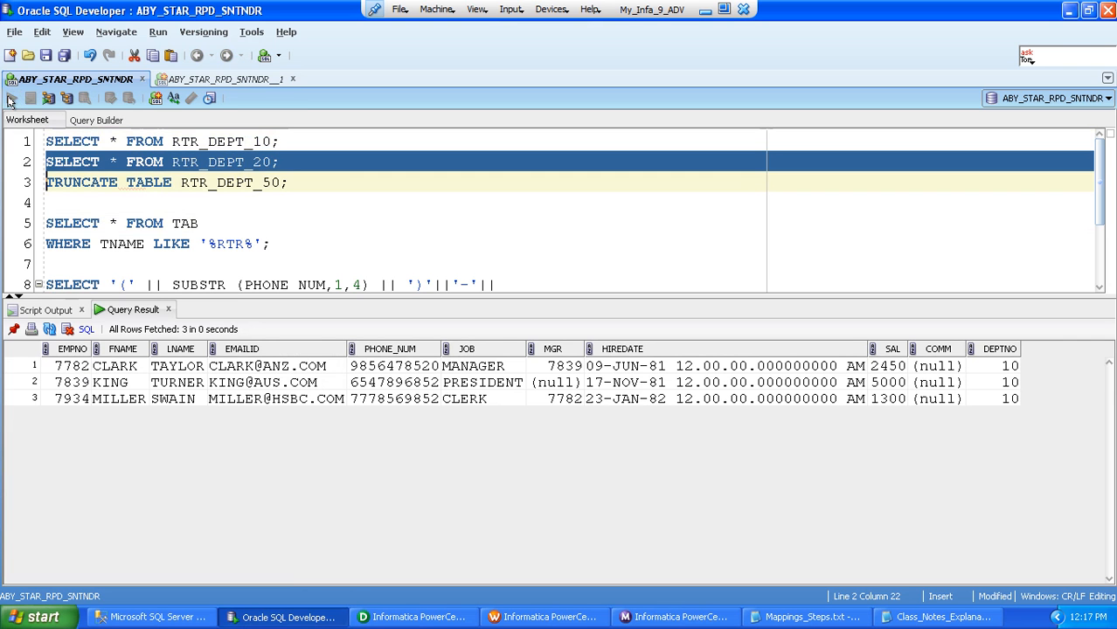
# Change the second SELECT query to read RTR_DEPT_30 and run it, then change it to RTR_DEPT_50 and run it
pyautogui.press('BackSpace')
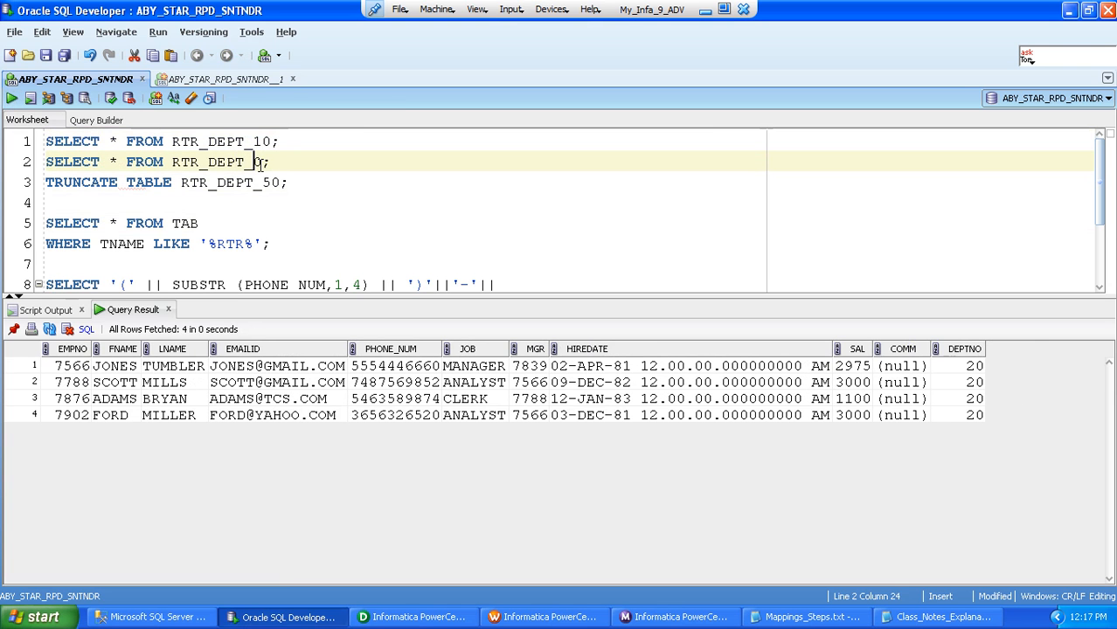
pyautogui.write('3')
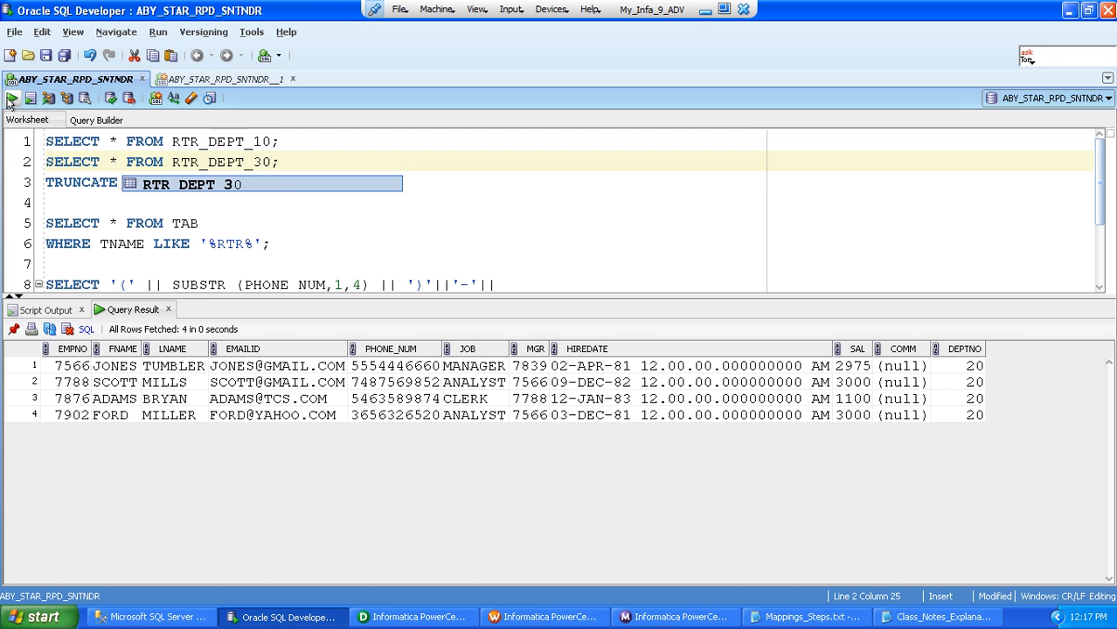
pyautogui.click(11, 98)
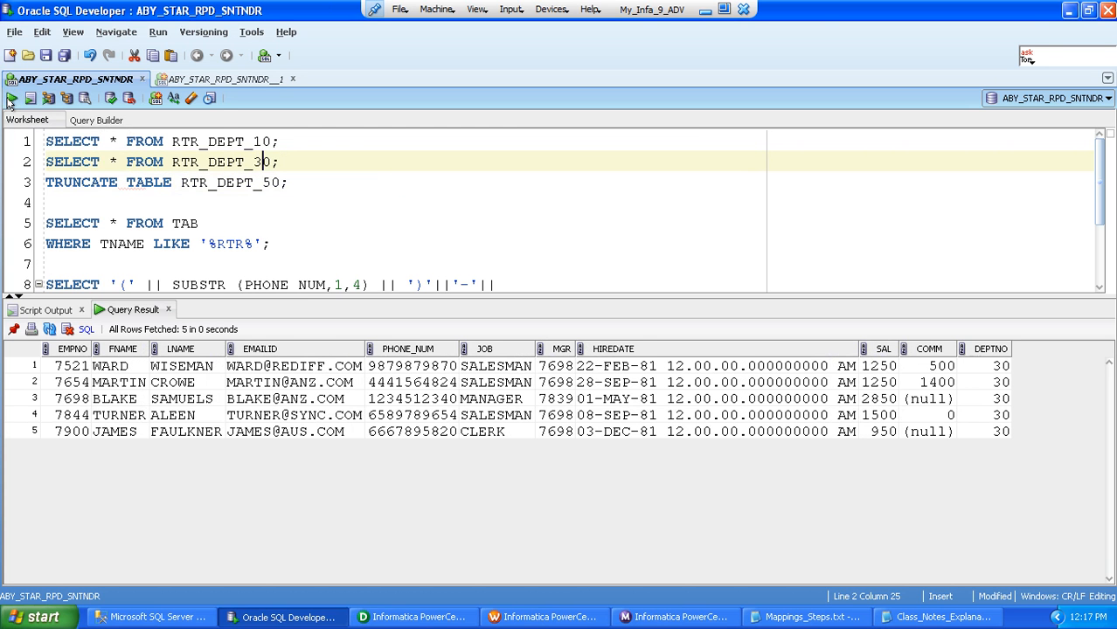
pyautogui.press('BackSpace')
pyautogui.write('5')
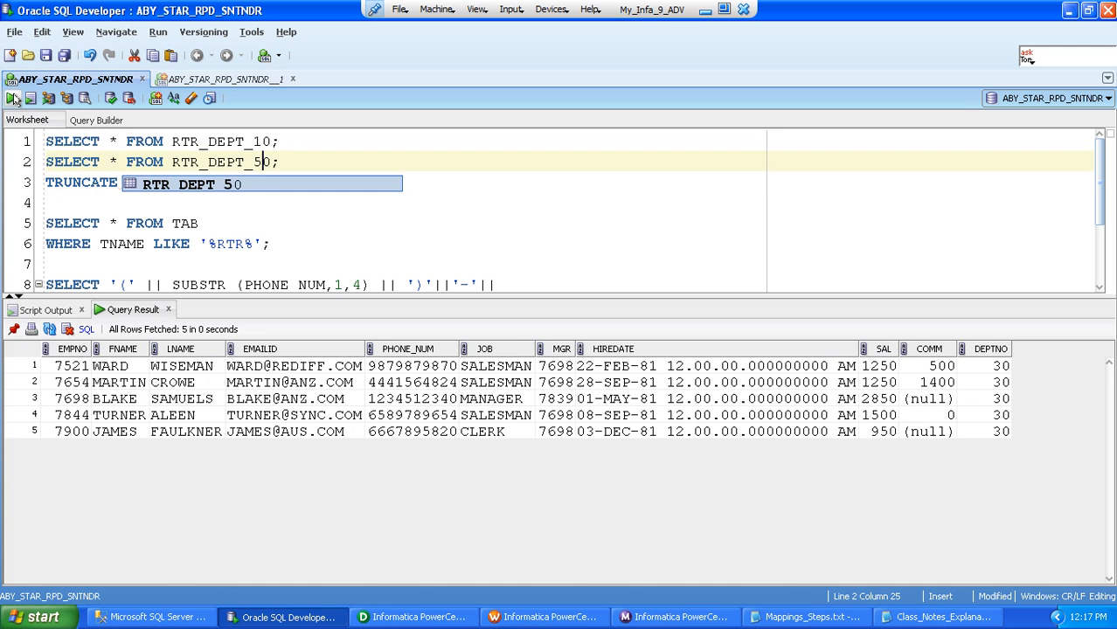
pyautogui.click(12, 98)
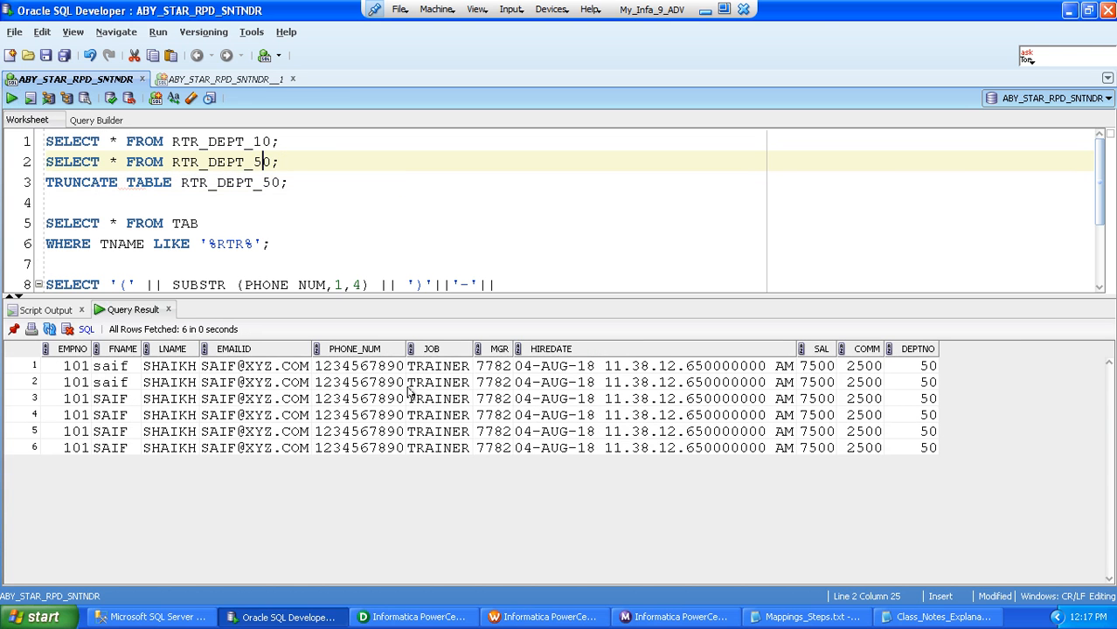
# Switch to PowerCenter Designer, hide the Navigator and Output windows, and review the filter-based mapping's flows with the overview window
pyautogui.click(410, 616)
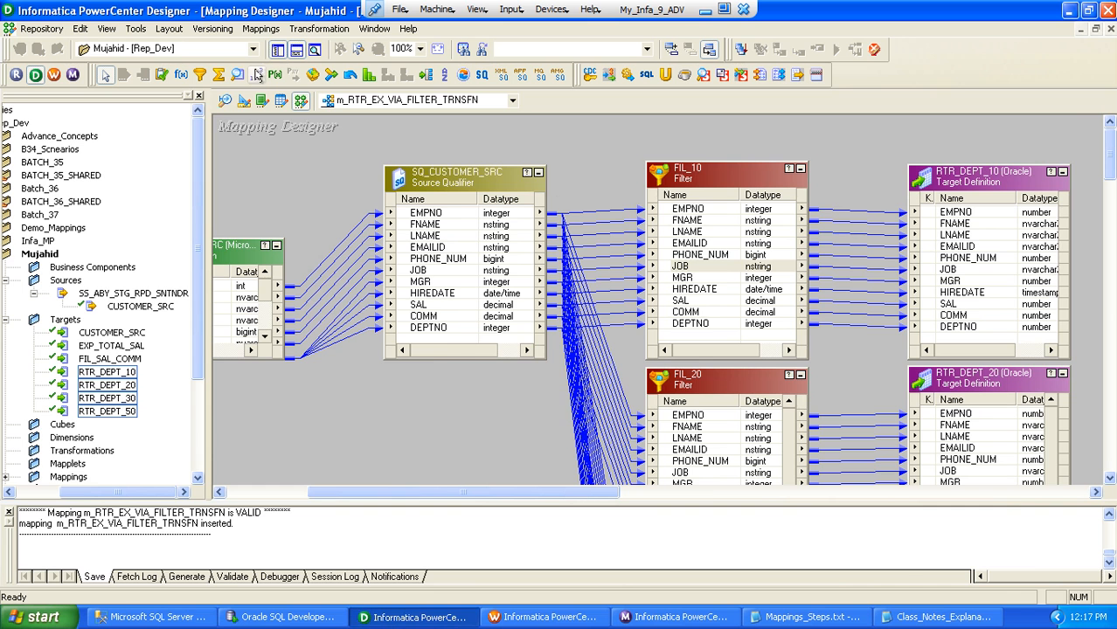
pyautogui.click(278, 51)
pyautogui.click(296, 50)
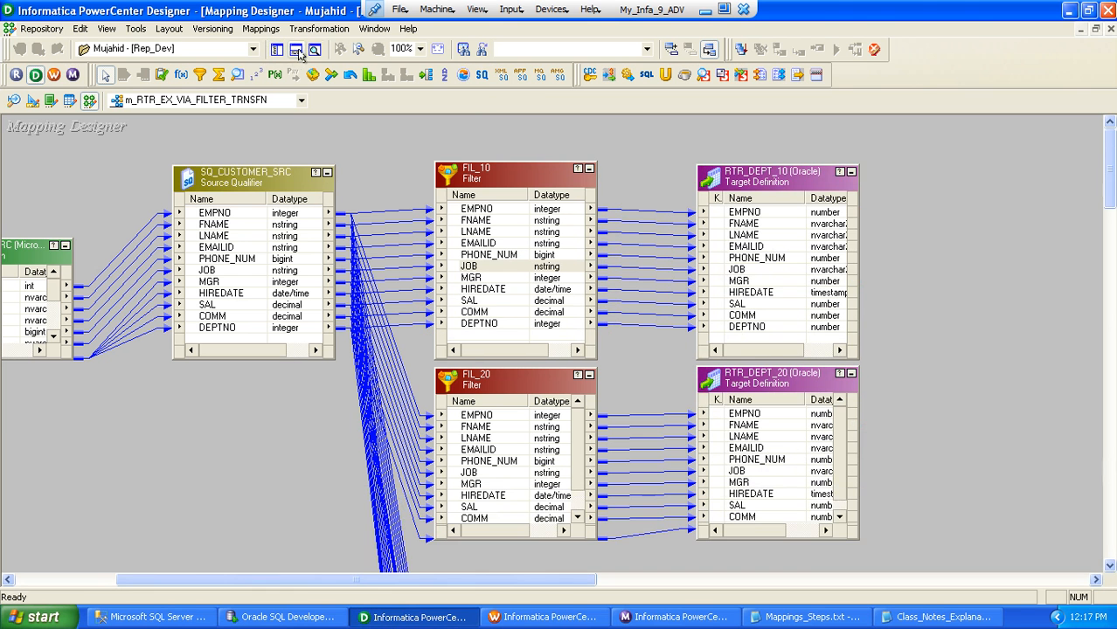
pyautogui.click(316, 50)
pyautogui.moveTo(873, 39); pyautogui.dragTo(911, 77)
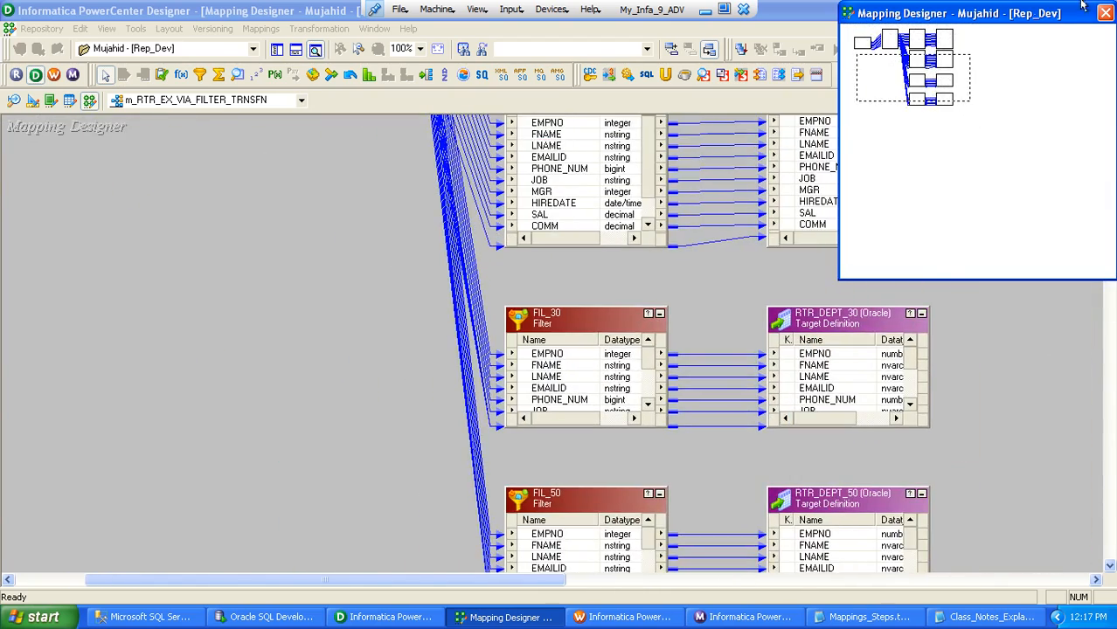
pyautogui.click(1104, 13)
# Close the filter-based mapping and create a new mapping named m_RTR_EX with CUSTOMER_SRC as its source
pyautogui.click(261, 29)
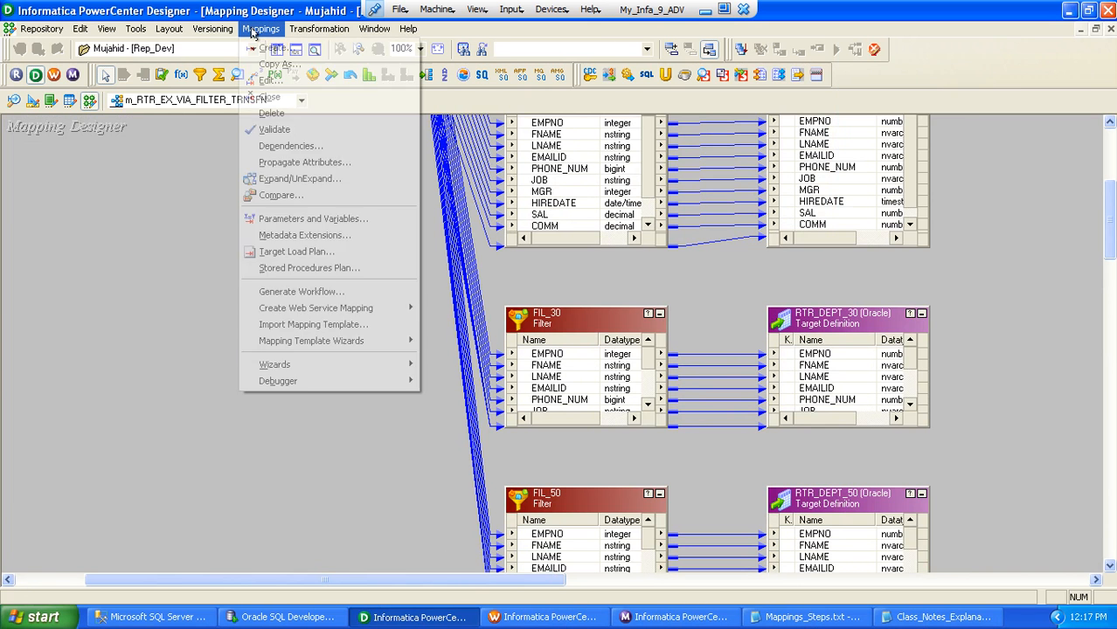
pyautogui.click(269, 97)
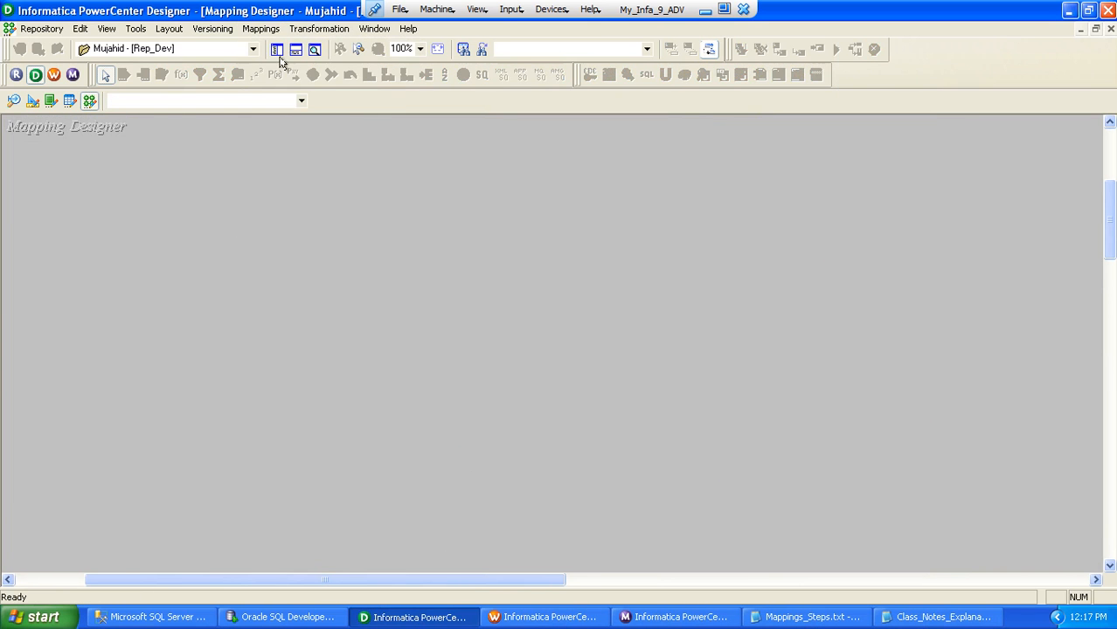
pyautogui.click(276, 49)
pyautogui.moveTo(140, 307); pyautogui.dragTo(356, 252)
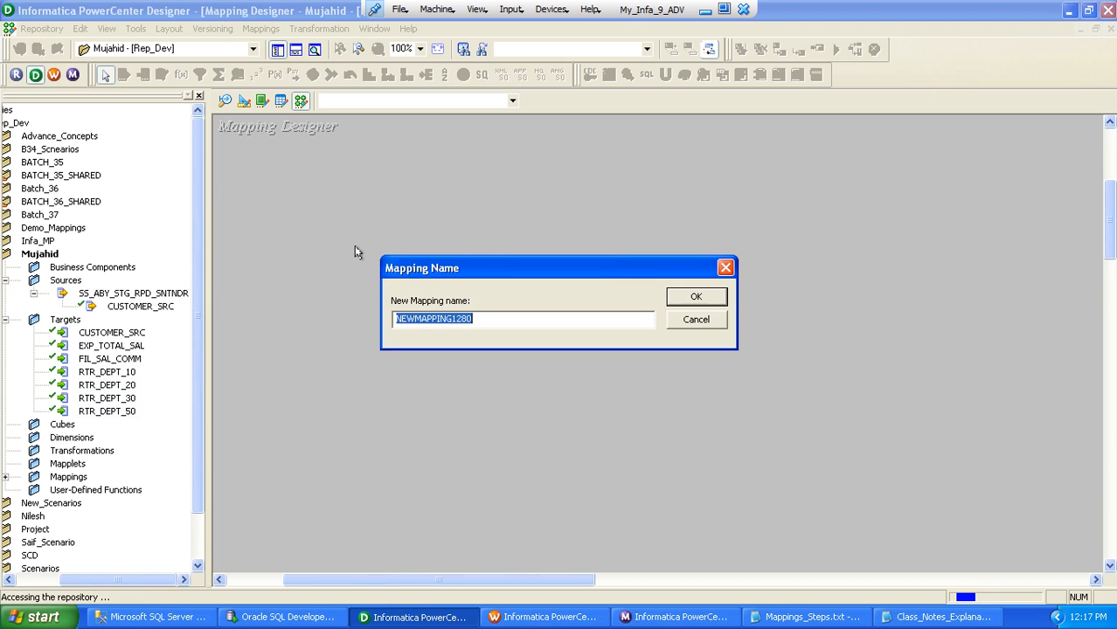
pyautogui.write('m_RTR_EX')
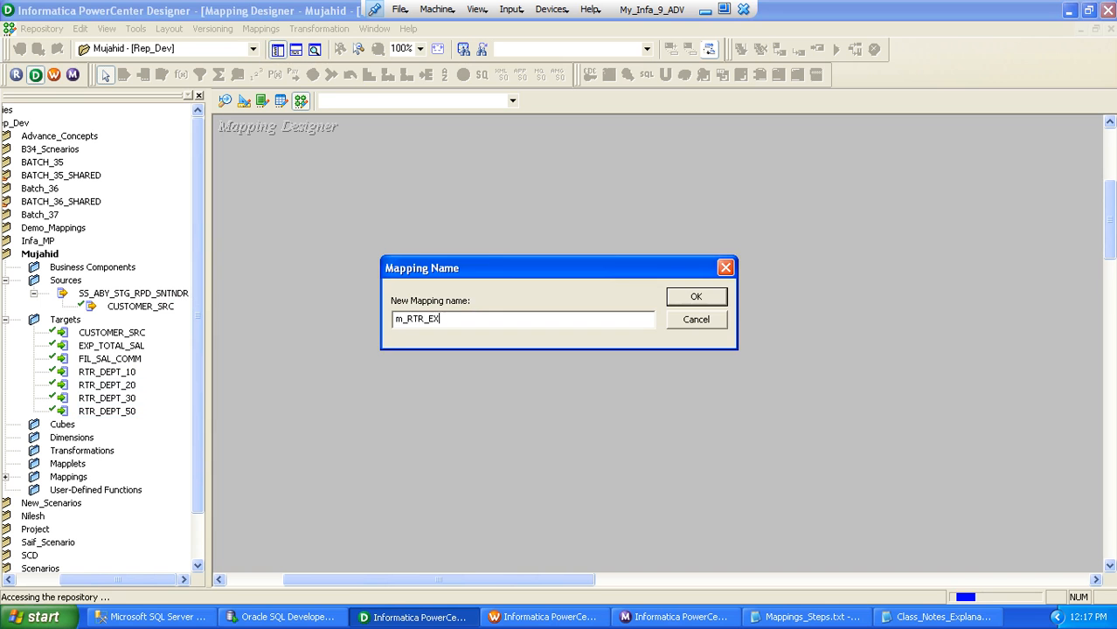
pyautogui.press('Return')
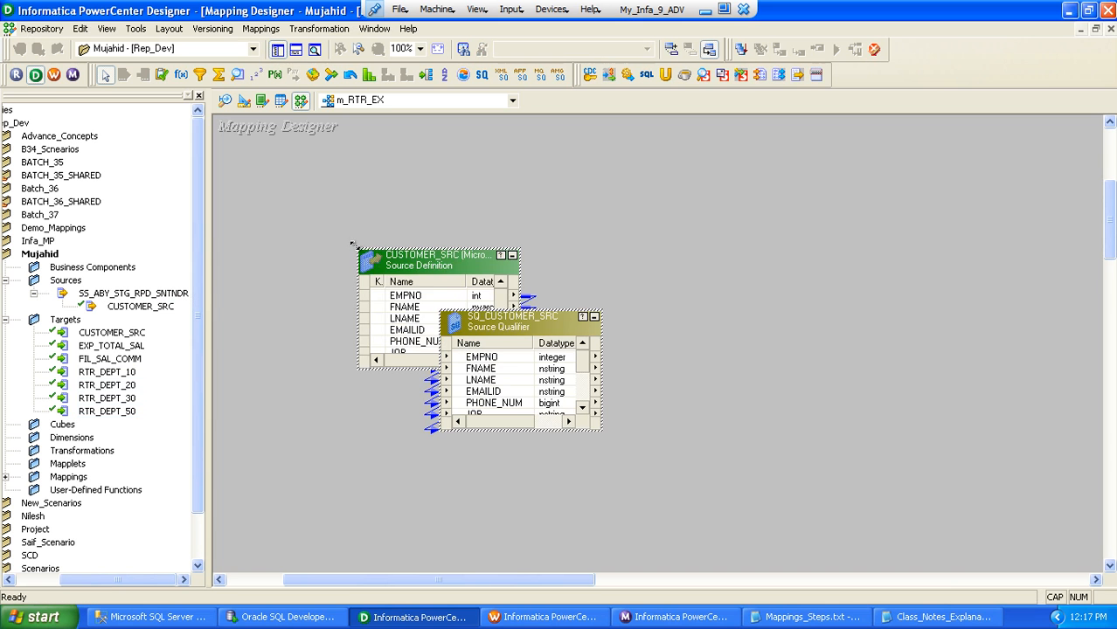
# Add the targets RTR_DEPT_10, RTR_DEPT_20, RTR_DEPT_30 and RTR_DEPT_50 to the mapping, well to the right of the source qualifier
pyautogui.click(96, 372)
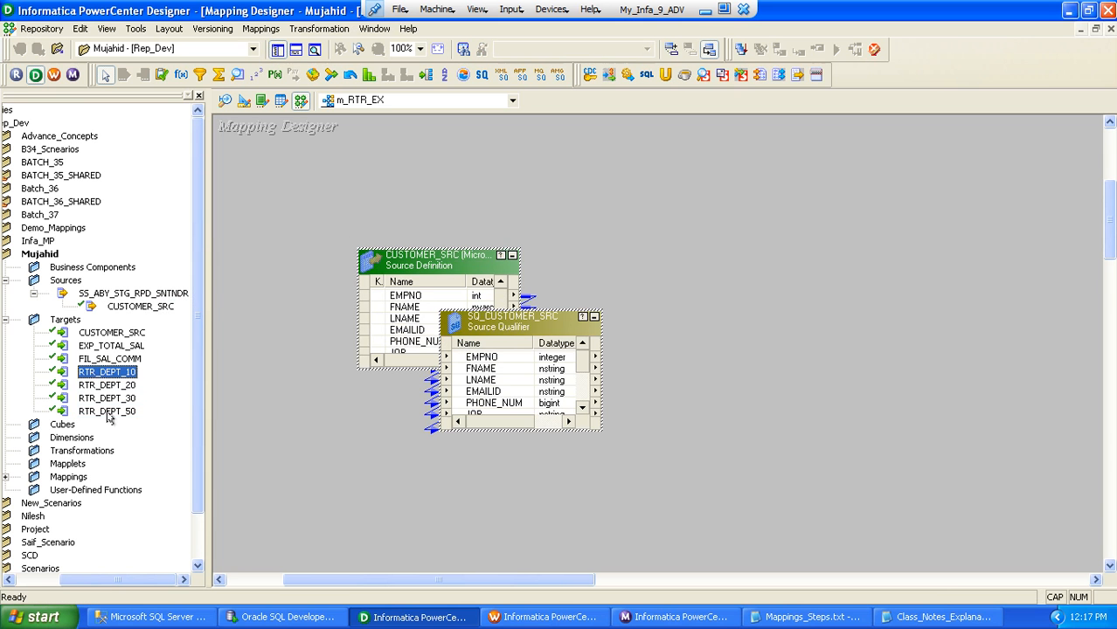
pyautogui.keyDown('shift'); pyautogui.click(107, 410); pyautogui.keyUp('shift')
pyautogui.moveTo(98, 378); pyautogui.dragTo(816, 249)
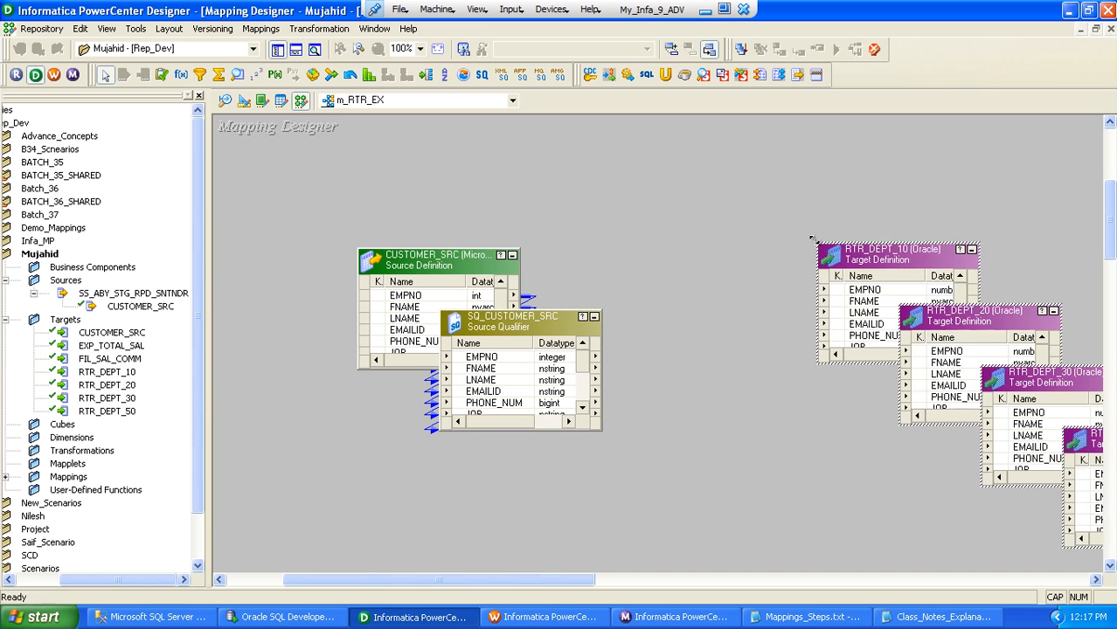
# Hide the Navigator and move CUSTOMER_SRC and its source qualifier further away from the targets to free space between them
pyautogui.click(277, 50)
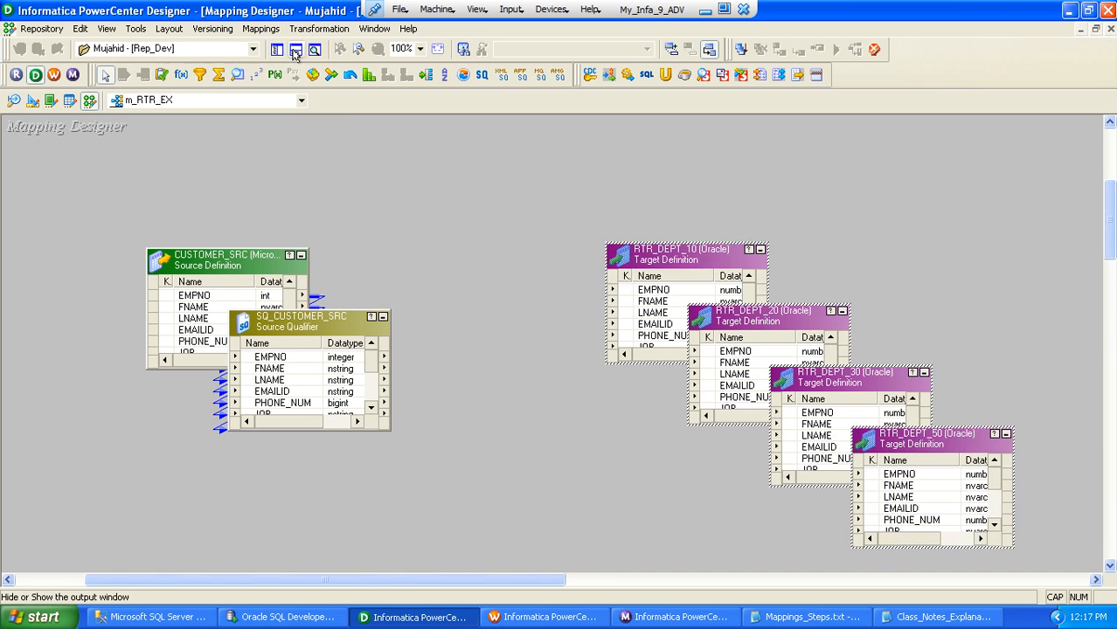
pyautogui.moveTo(187, 256); pyautogui.dragTo(64, 224)
pyautogui.moveTo(254, 327); pyautogui.dragTo(145, 306)
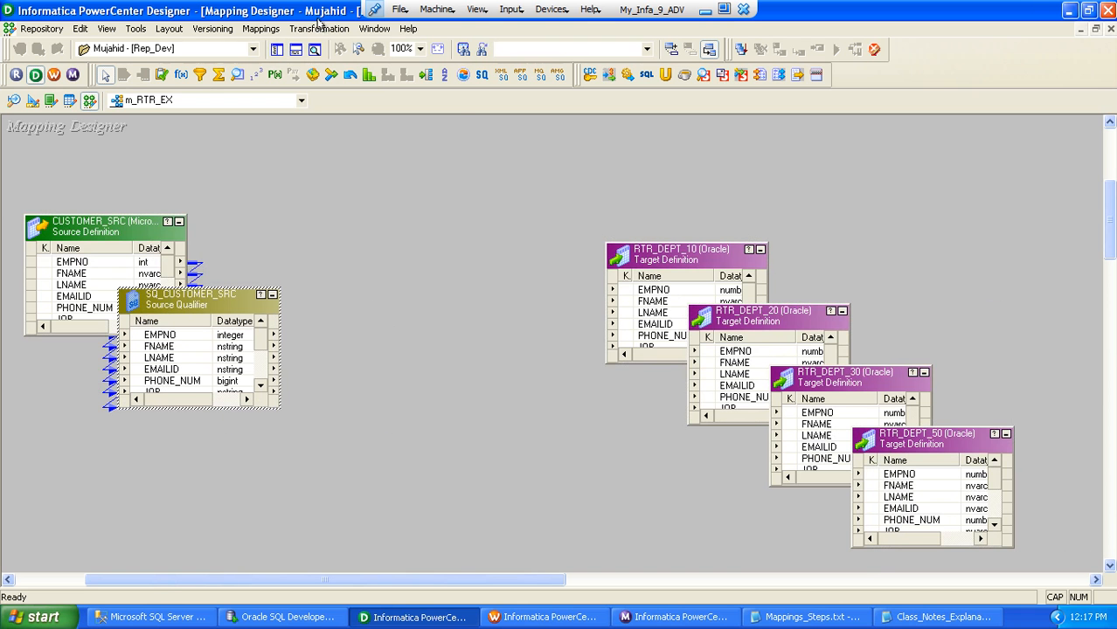
# Create a Router transformation named RTR_DATA_SPLIT_DEPTNO in the mapping
pyautogui.click(319, 28)
pyautogui.click(320, 72)
pyautogui.press('r')
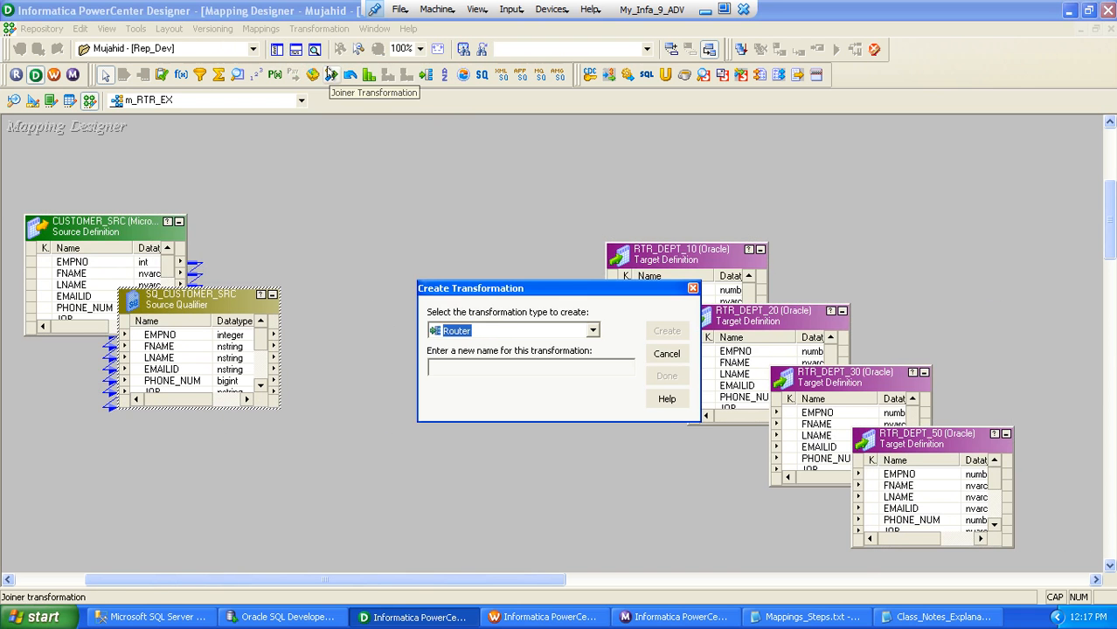
pyautogui.press('r')
pyautogui.press('Tab')
pyautogui.write('RT')
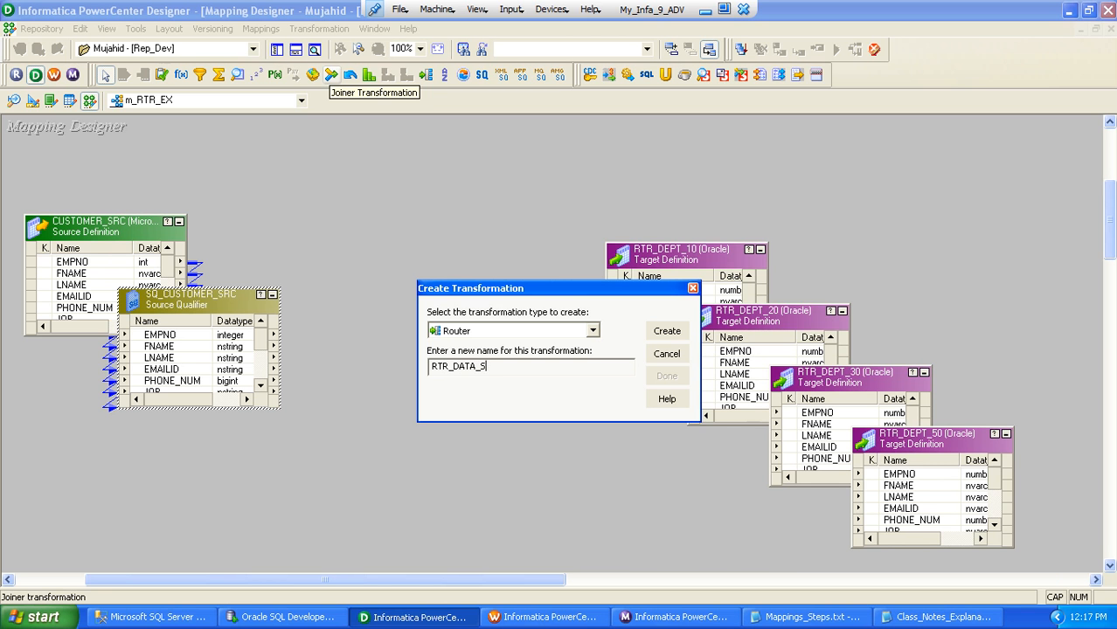
pyautogui.write('R_DATA_SPLIT_DEPTNO')
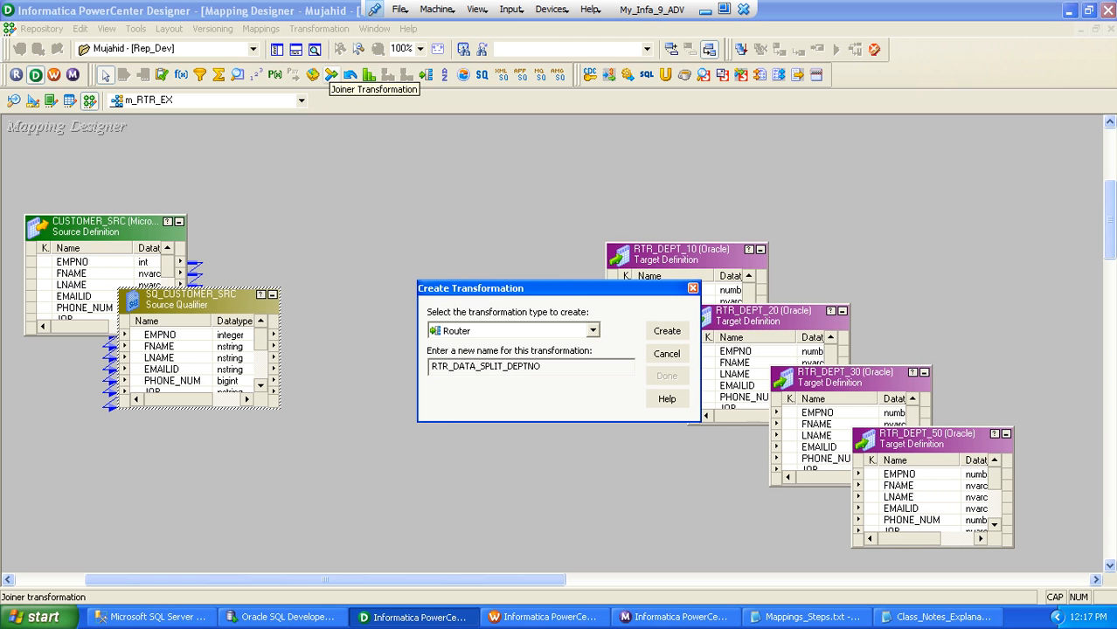
pyautogui.press('Return')
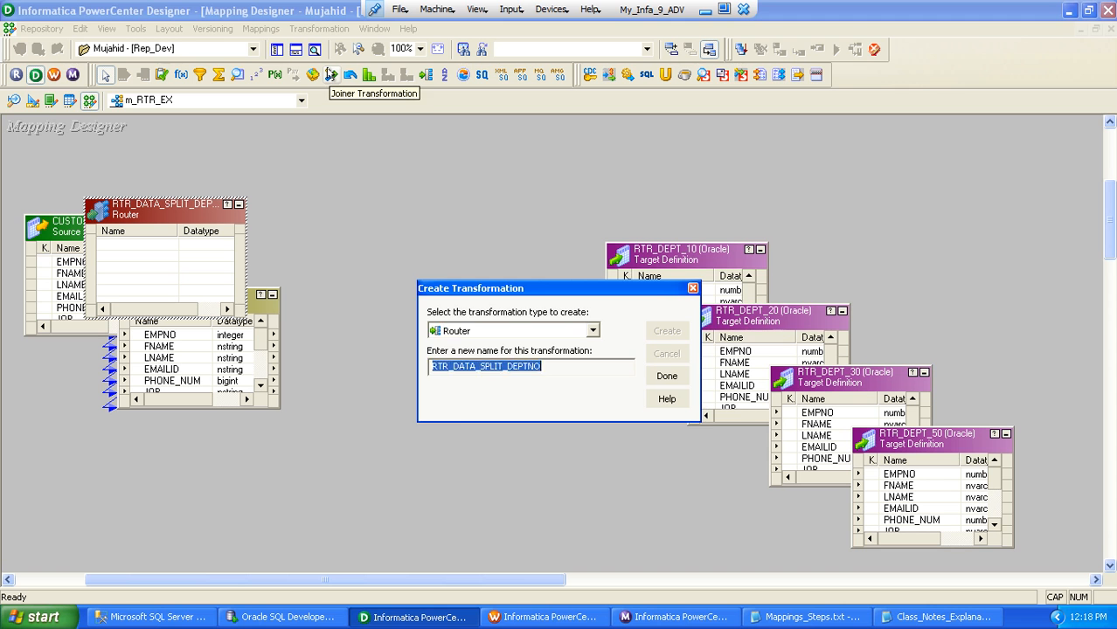
pyautogui.press('Return')
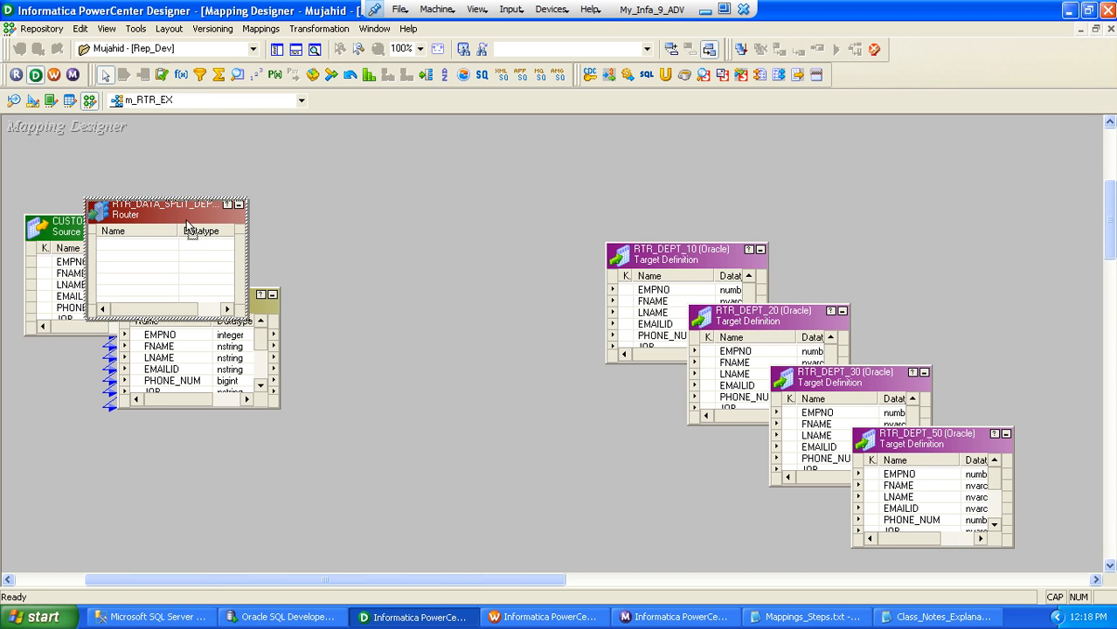
# Place the Router, stretched taller, between the source qualifier and the targets, and bring all SQ_CUSTOMER_SRC ports into it
pyautogui.moveTo(159, 211); pyautogui.dragTo(441, 405)
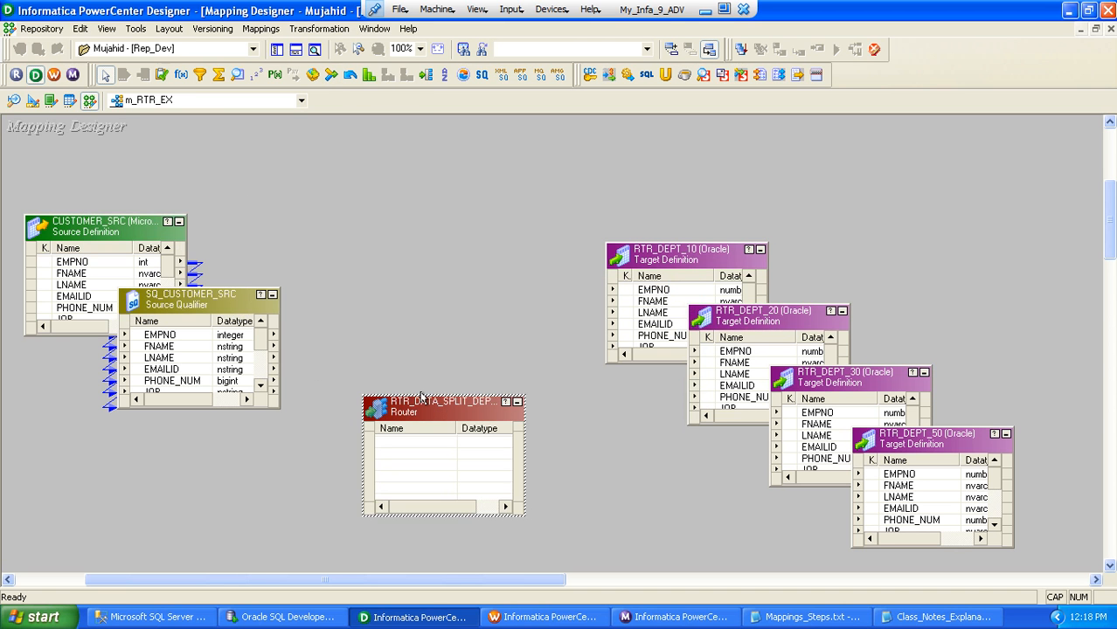
pyautogui.moveTo(420, 392); pyautogui.dragTo(443, 81)
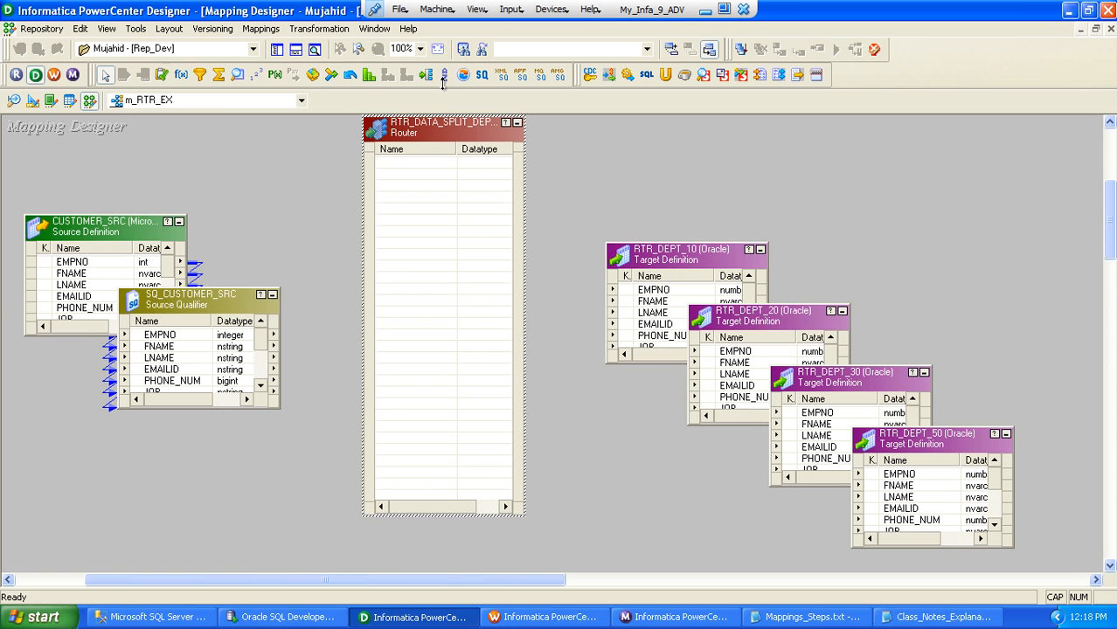
pyautogui.rightClick(179, 339)
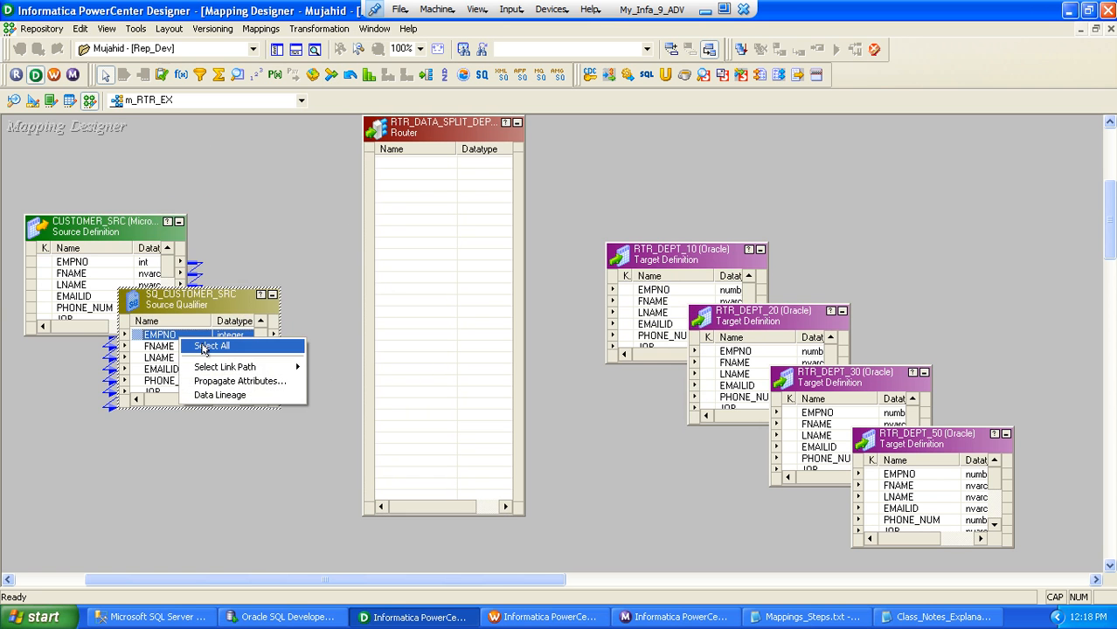
pyautogui.click(202, 346)
pyautogui.moveTo(142, 336); pyautogui.dragTo(427, 178)
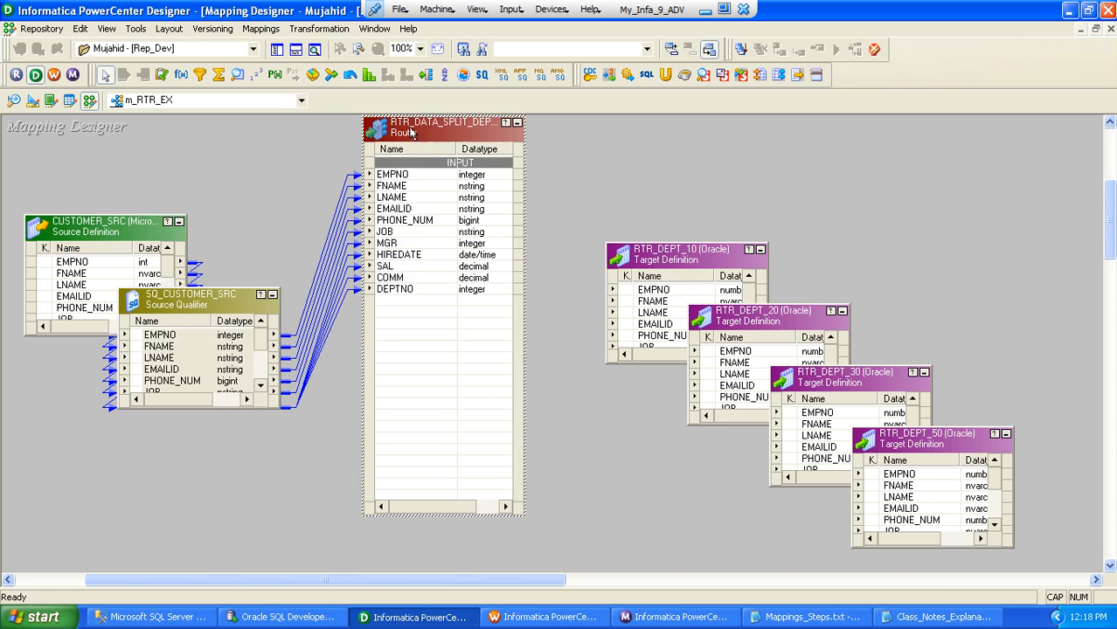
# Open the Router's group definitions and add three new output groups
pyautogui.doubleClick(411, 132)
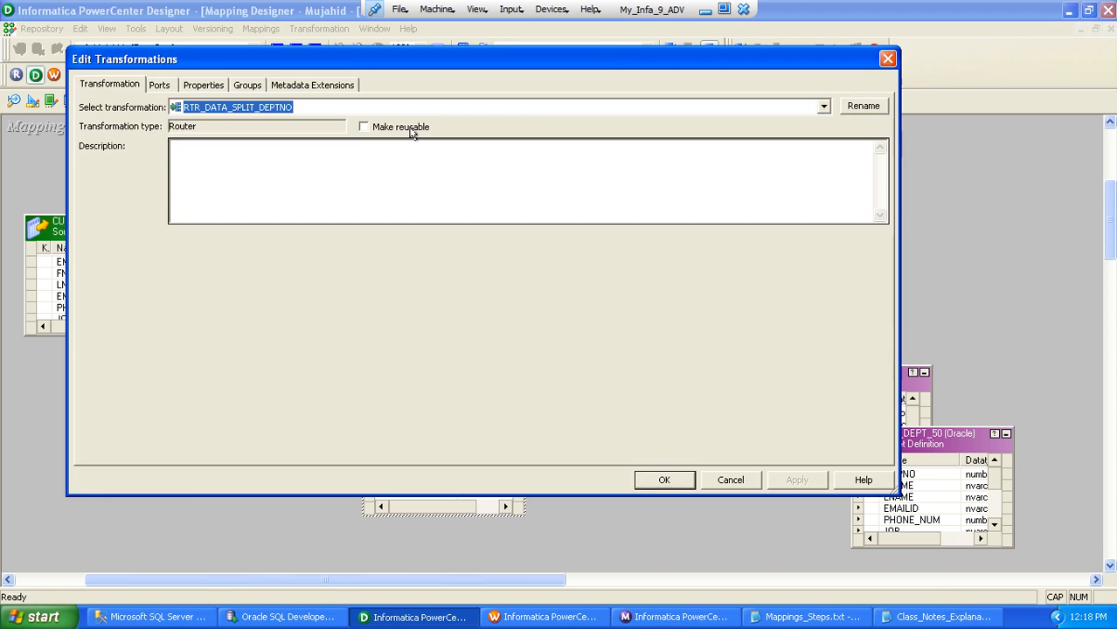
pyautogui.click(248, 85)
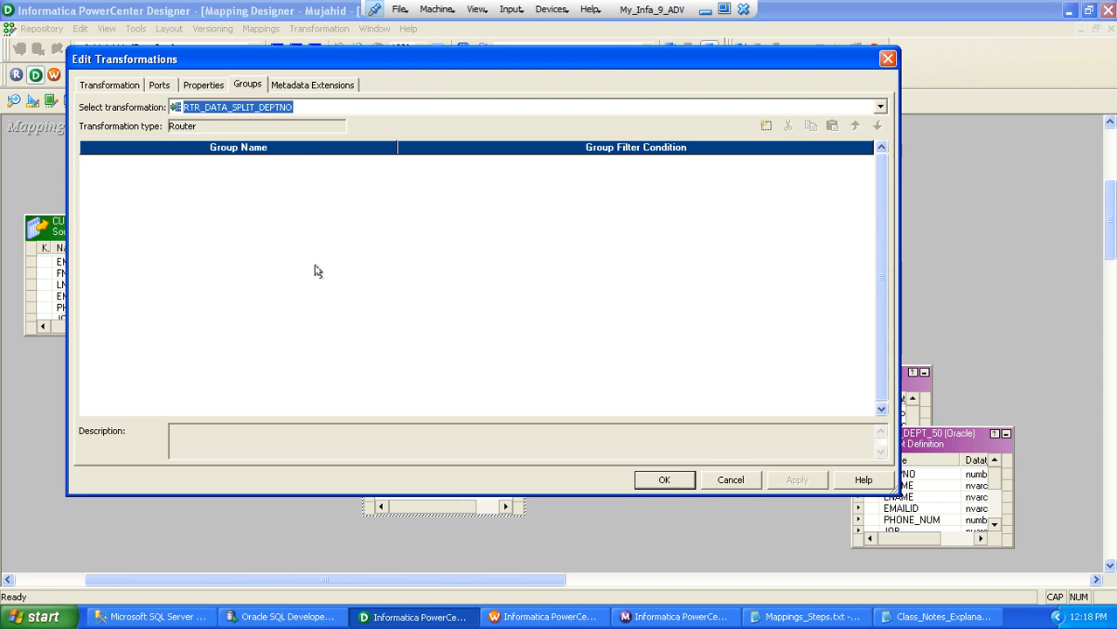
pyautogui.click(765, 127)
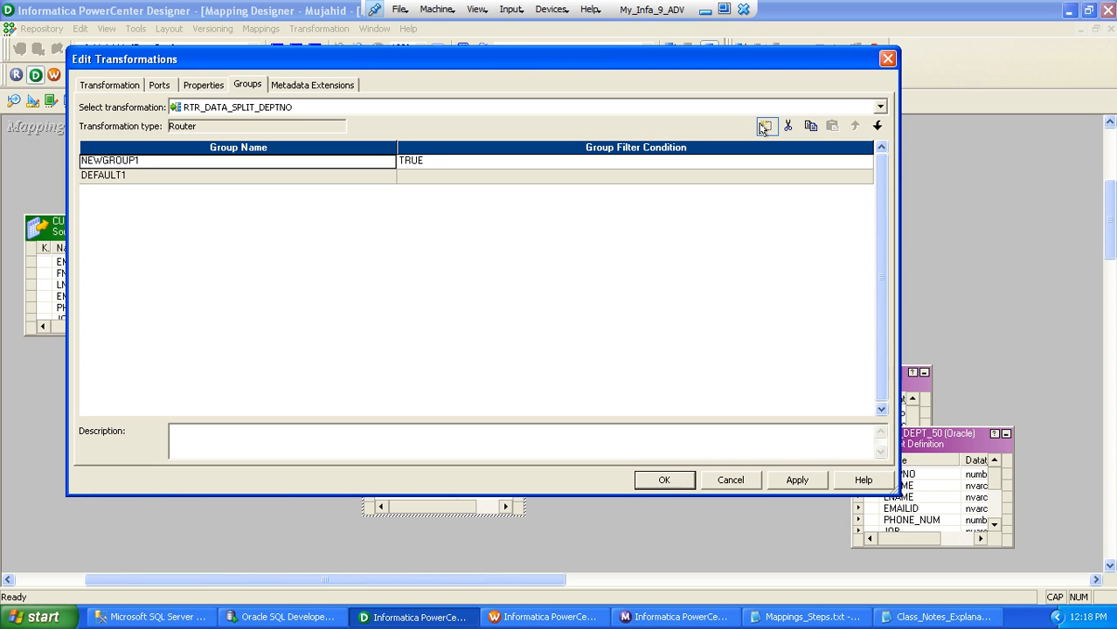
pyautogui.click(765, 126)
pyautogui.click(765, 126)
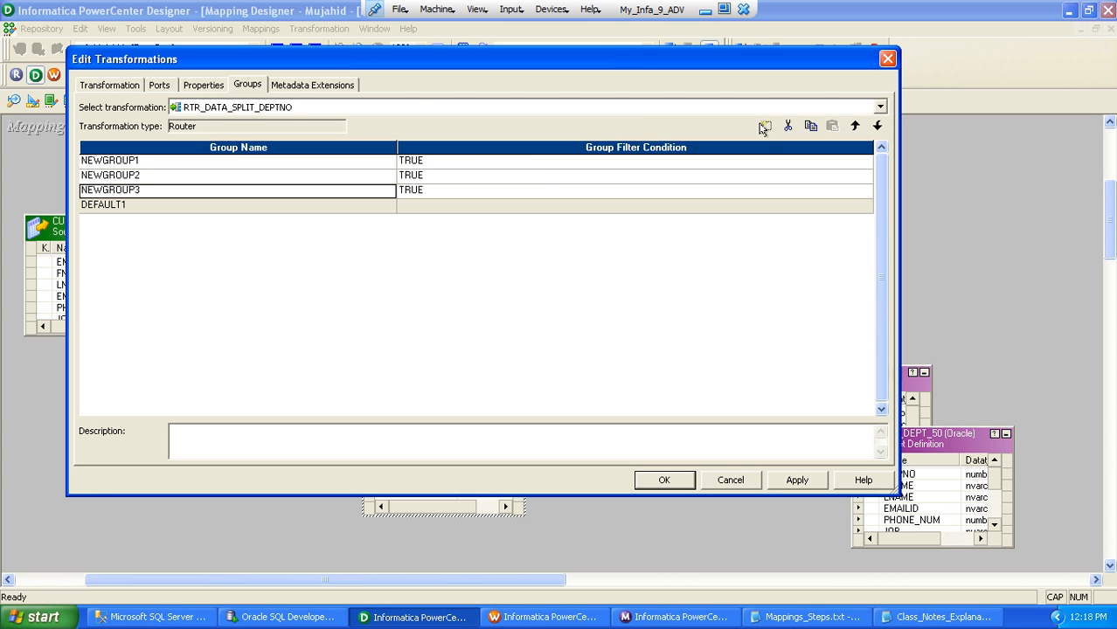
# Set the filter condition of NEWGROUP1 to DEPTNO=10, using the Router's own DEPTNO port
pyautogui.click(446, 162)
pyautogui.click(866, 162)
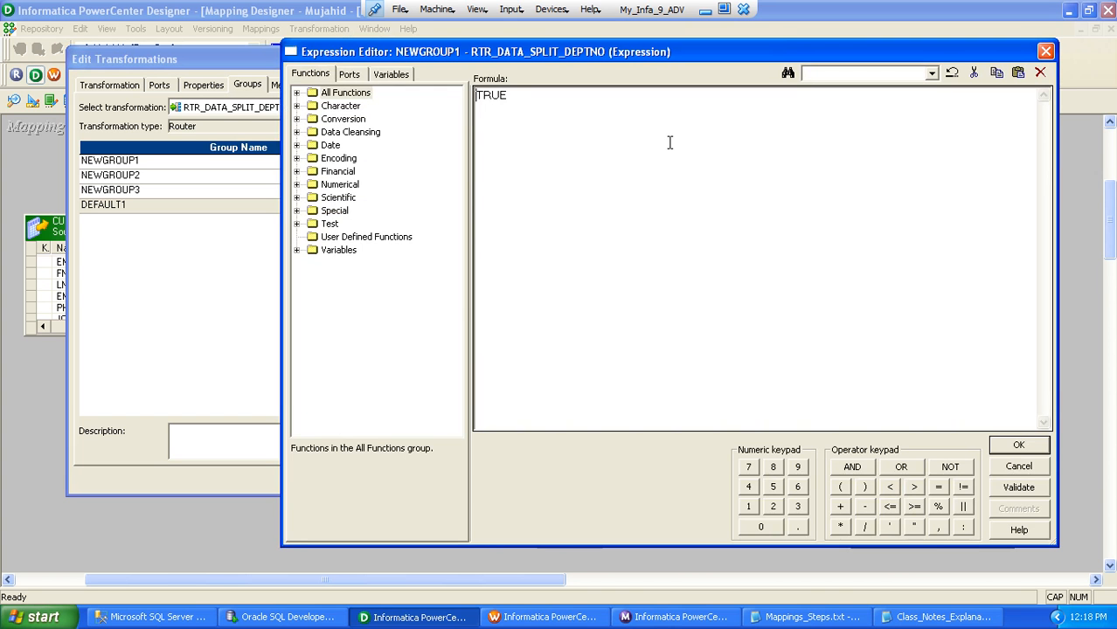
pyautogui.write('DEPTNO')
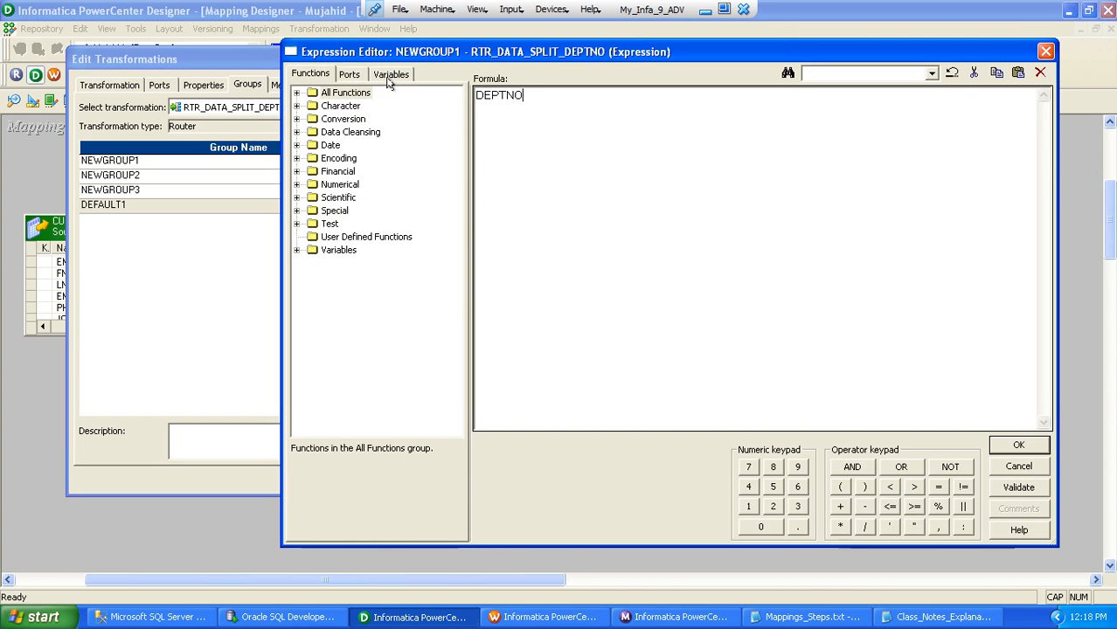
pyautogui.write('=10')
pyautogui.moveTo(549, 102); pyautogui.dragTo(444, 80)
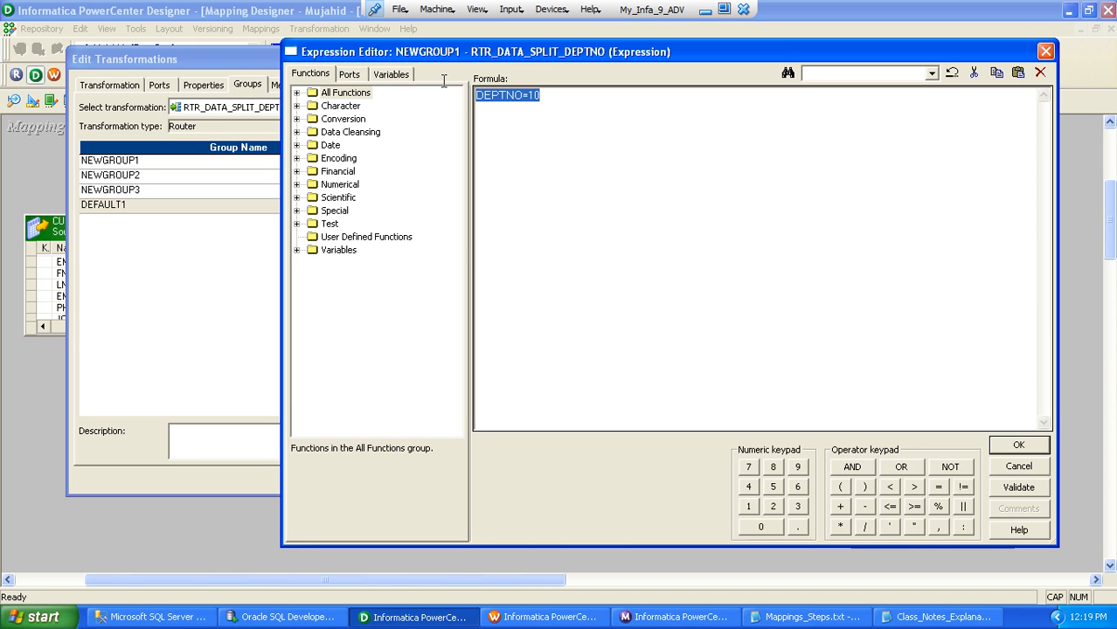
pyautogui.click(350, 74)
pyautogui.doubleClick(353, 237)
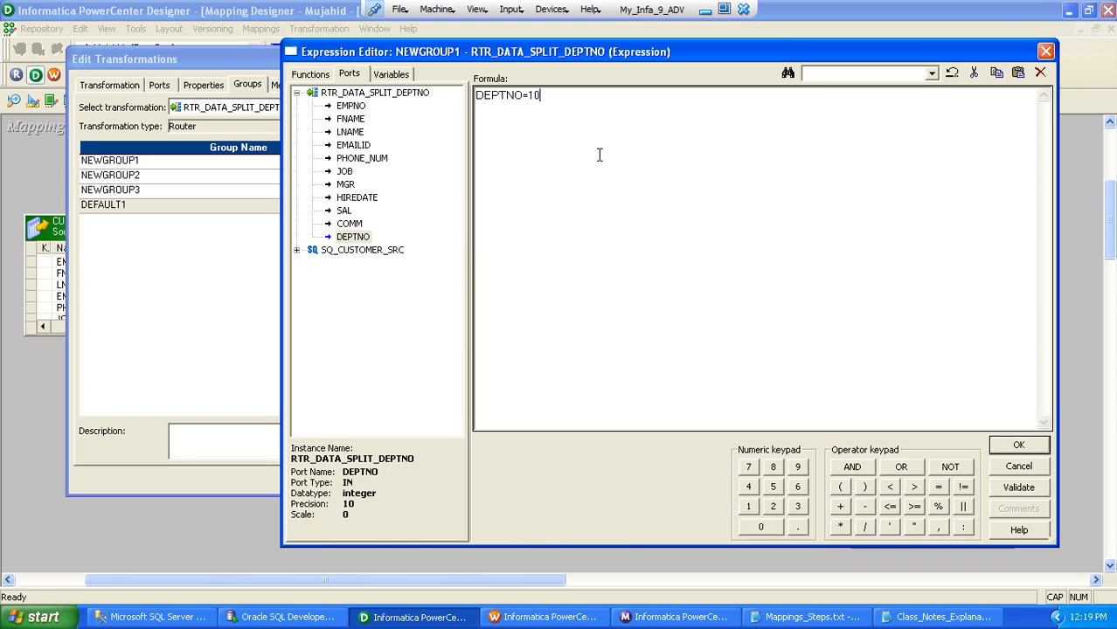
pyautogui.click(996, 449)
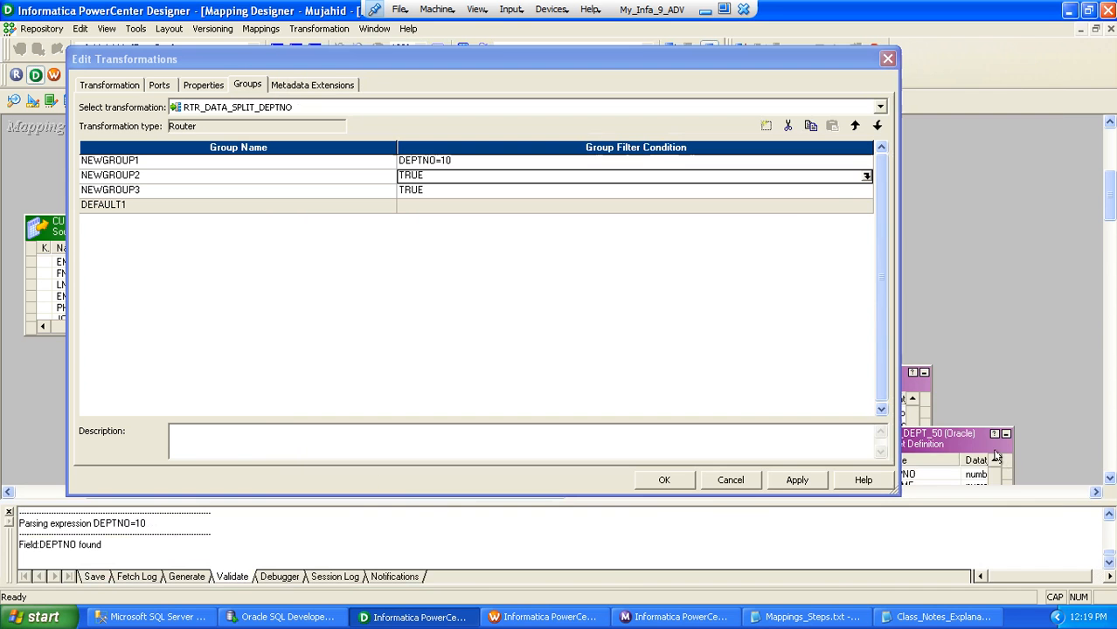
# Set the filter condition of NEWGROUP2 to DEPTNO=20
pyautogui.click(867, 177)
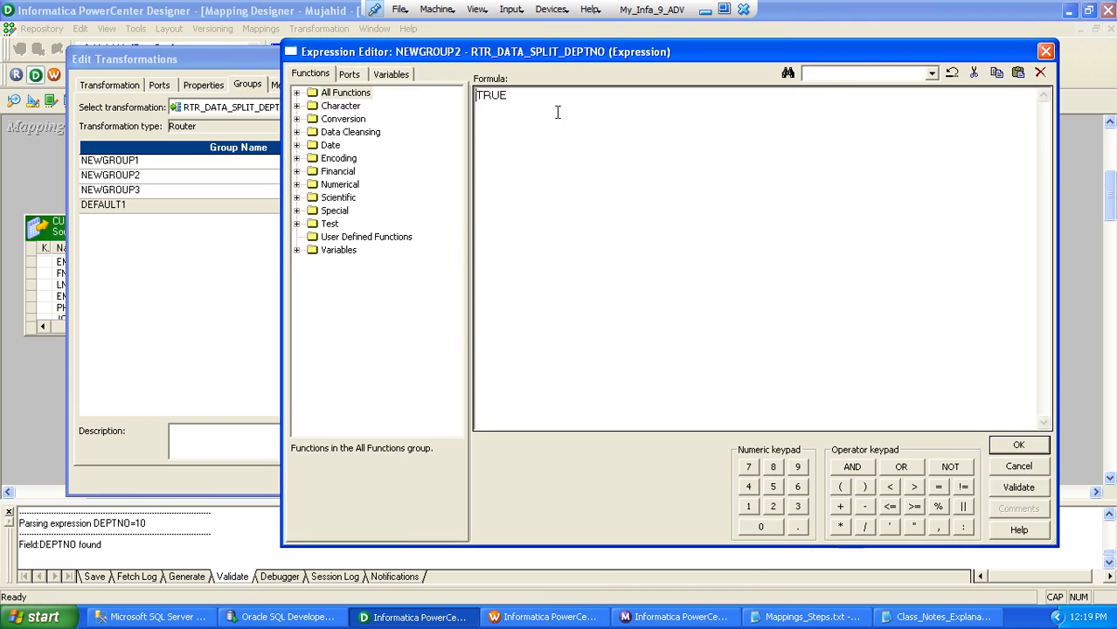
pyautogui.click(350, 75)
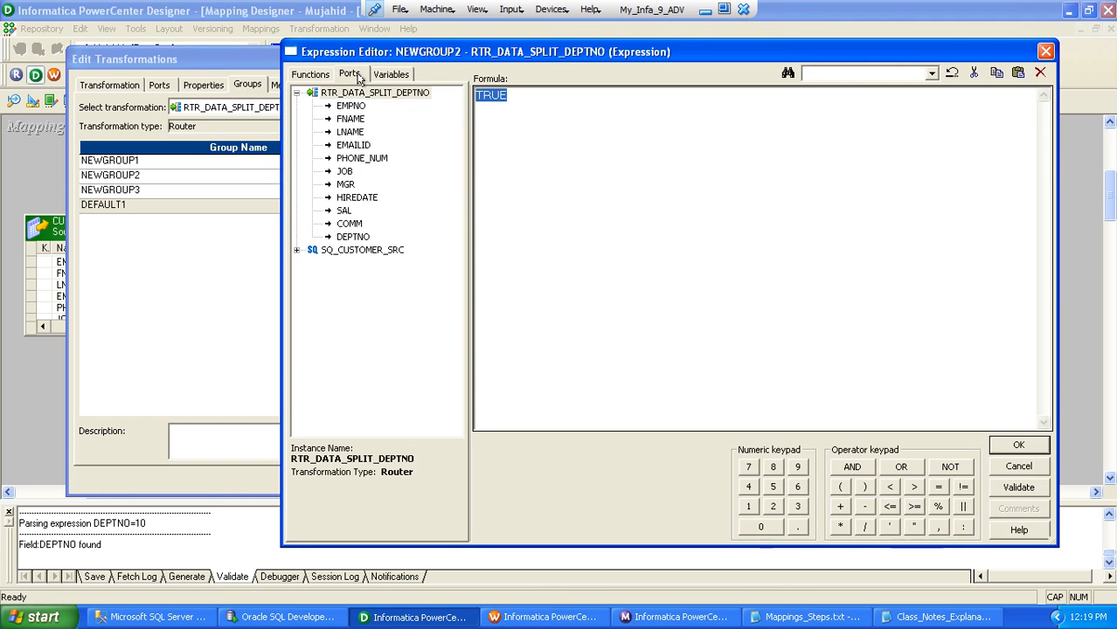
pyautogui.doubleClick(352, 237)
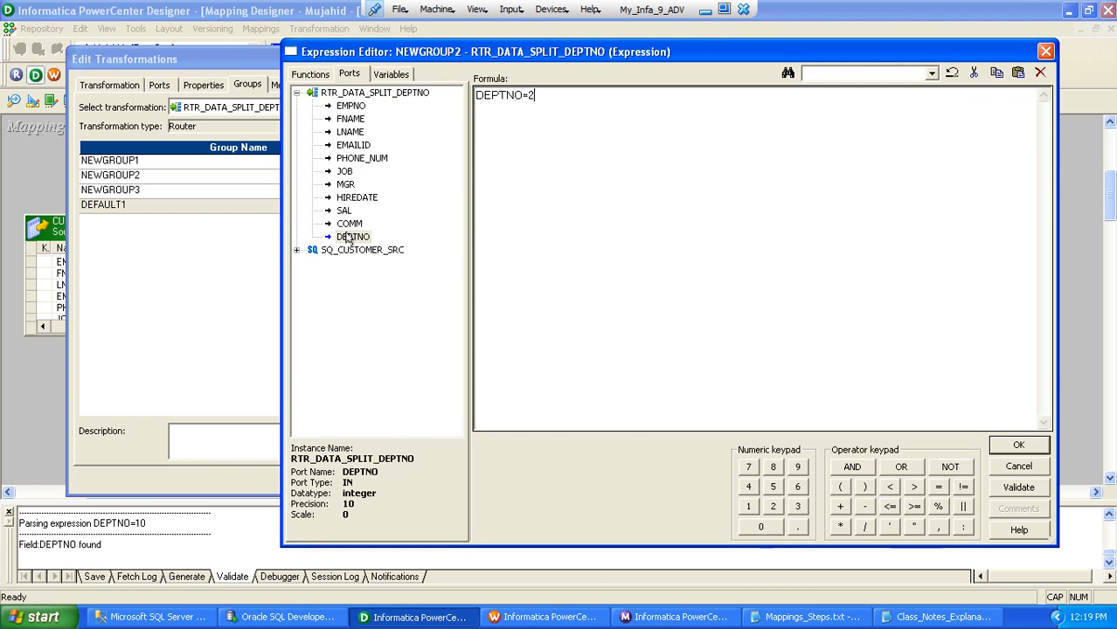
pyautogui.click(348, 238)
pyautogui.click(565, 98)
pyautogui.click(1018, 445)
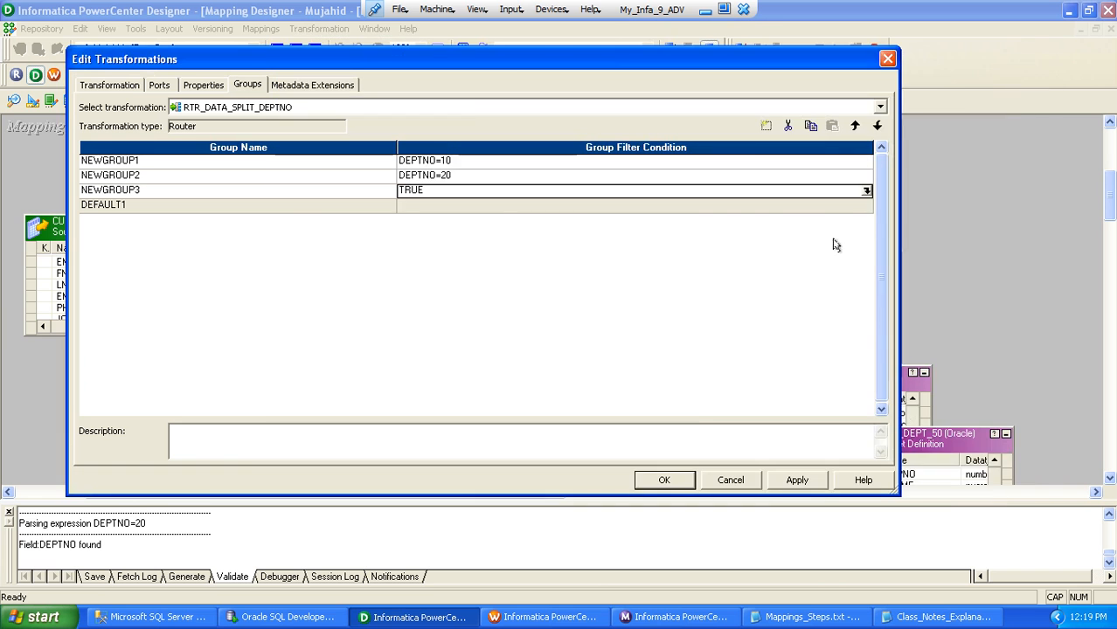
# Set the filter condition of NEWGROUP3 to DEPTNO=30 and accept the Router's group definitions
pyautogui.click(867, 192)
pyautogui.doubleClick(499, 96)
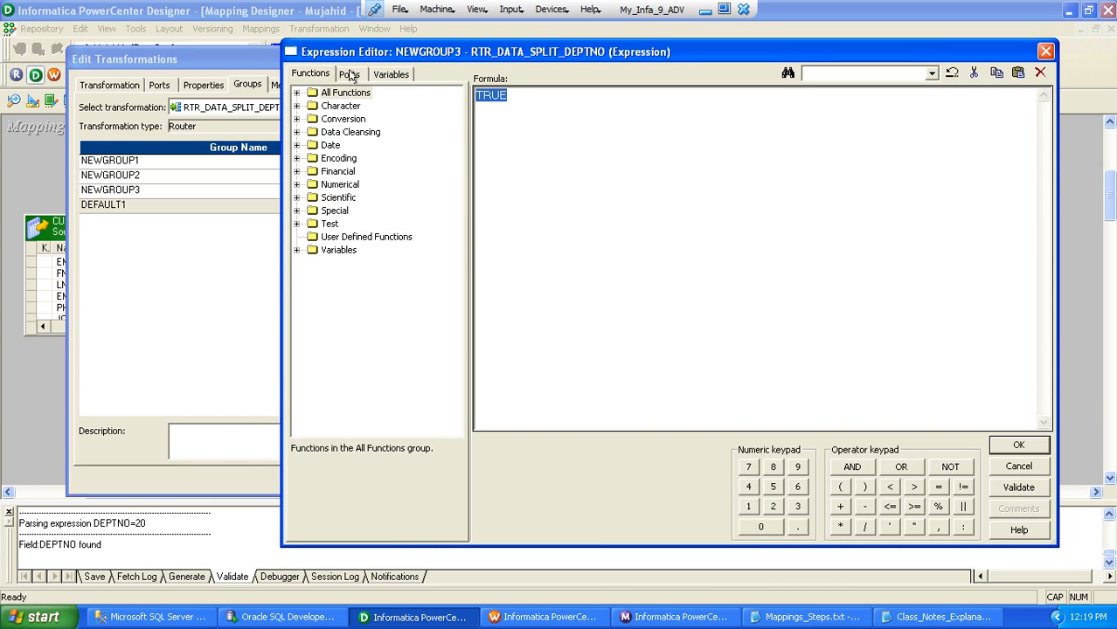
pyautogui.click(349, 75)
pyautogui.doubleClick(353, 237)
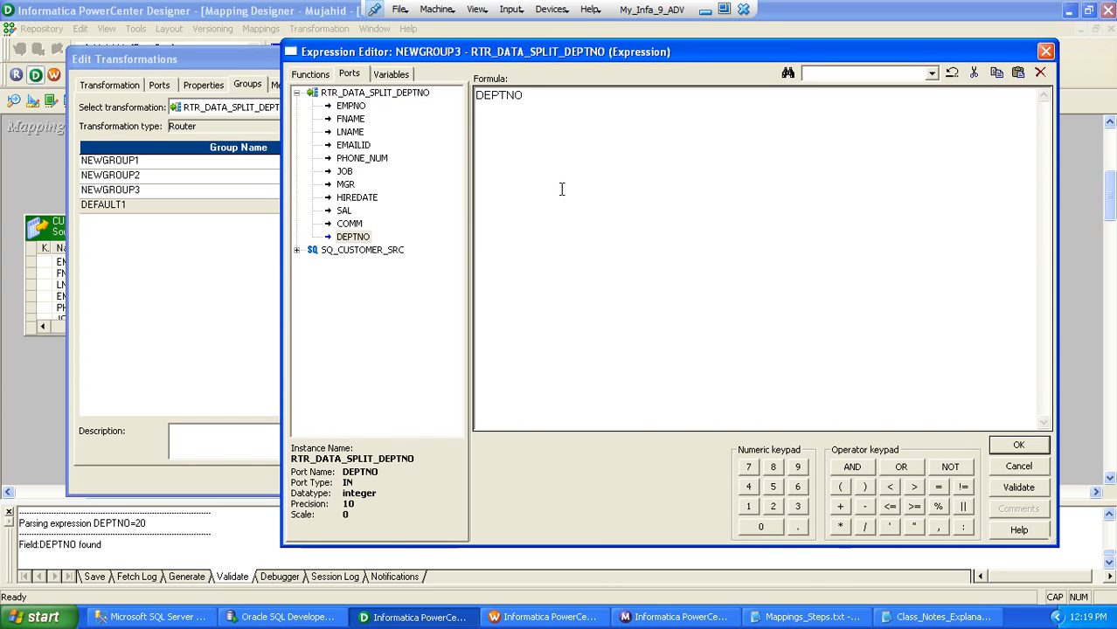
pyautogui.click(1018, 445)
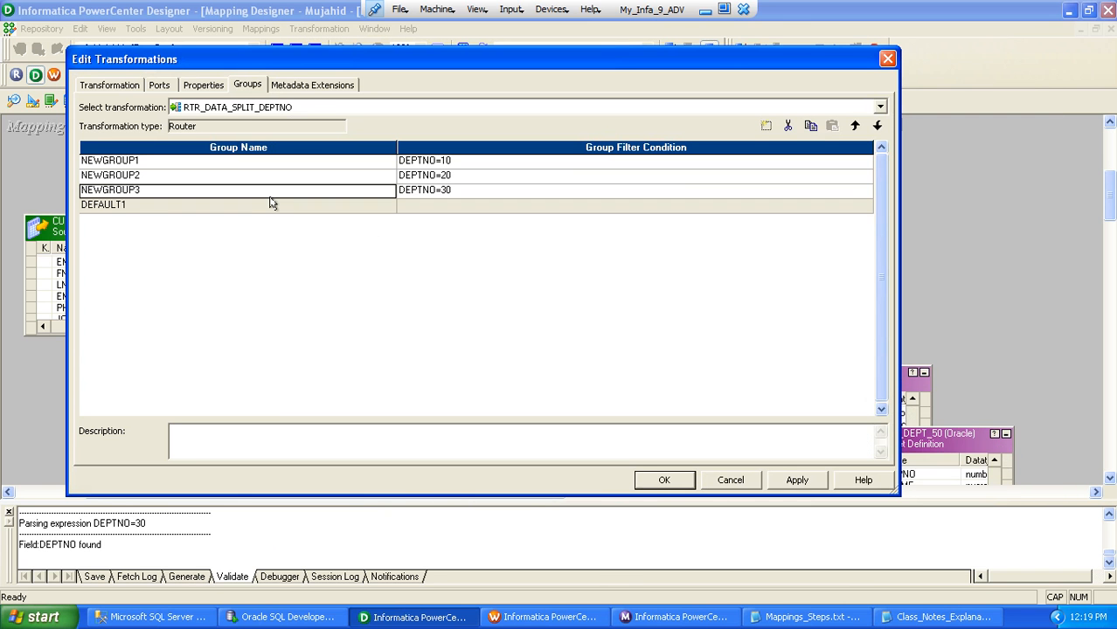
pyautogui.click(655, 480)
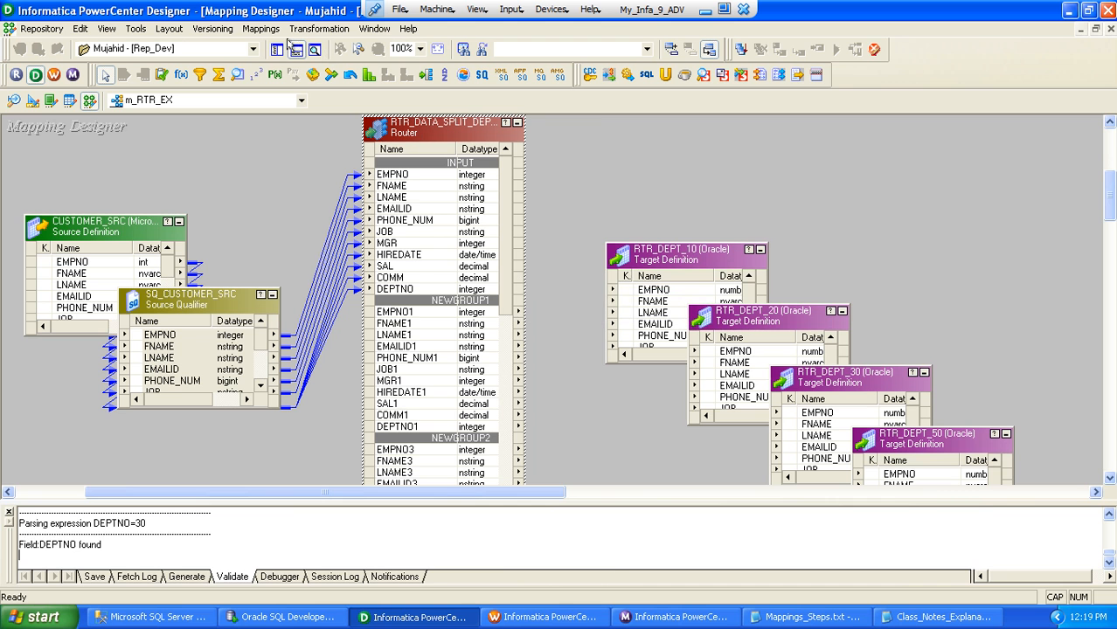
# Hide the Output window and rename the Router's DEPTNO=10 group to DEPARTMENT_10_DATA
pyautogui.click(312, 76)
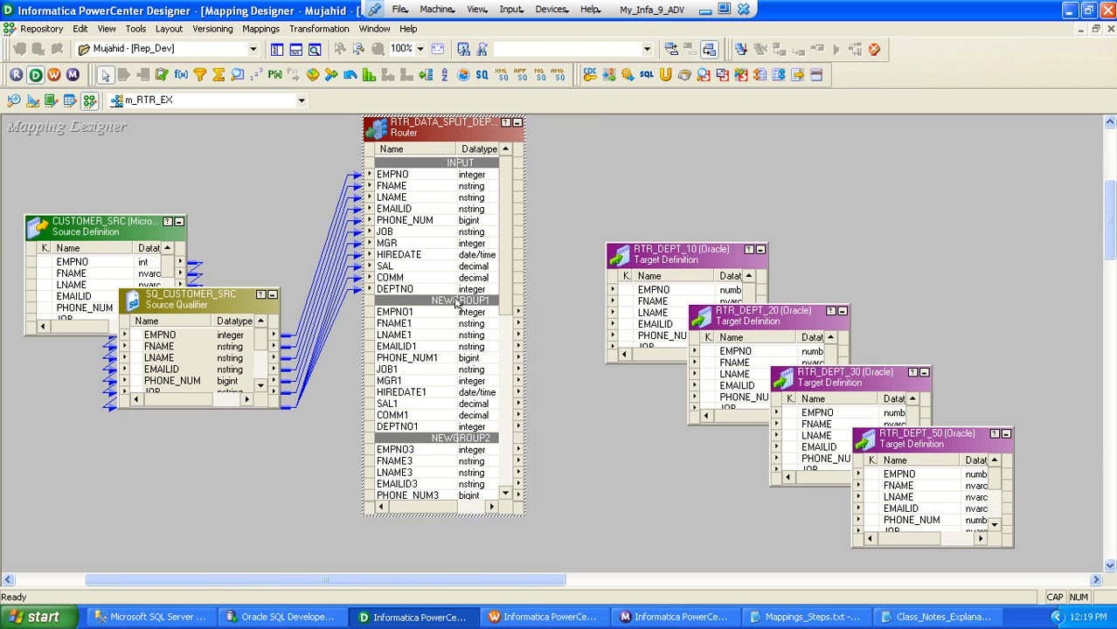
pyautogui.moveTo(512, 294); pyautogui.dragTo(511, 316)
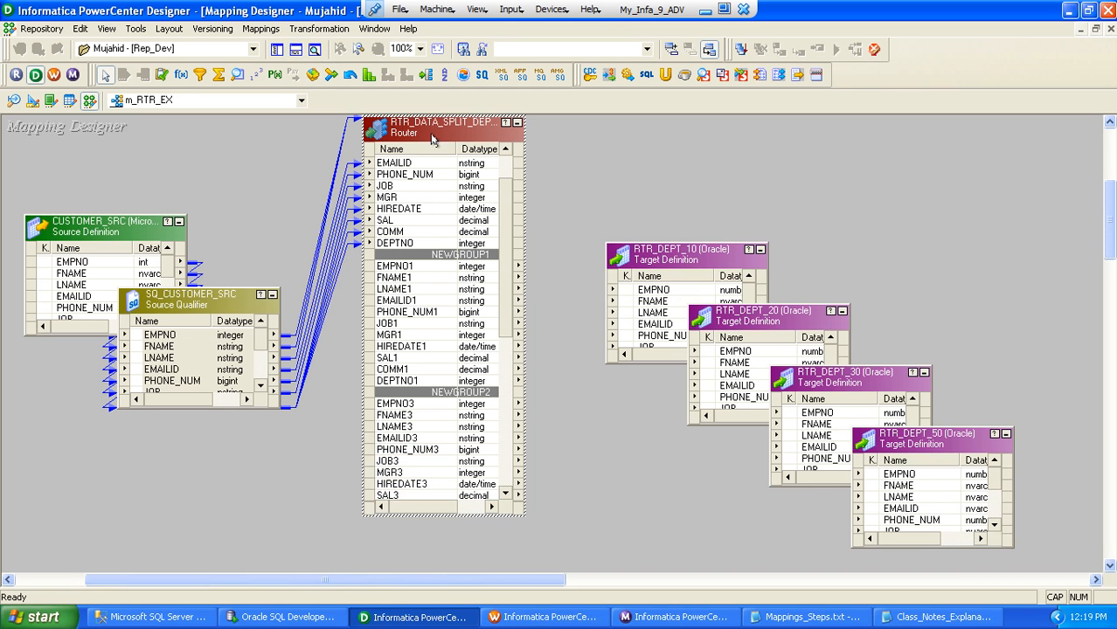
pyautogui.doubleClick(430, 135)
pyautogui.click(245, 84)
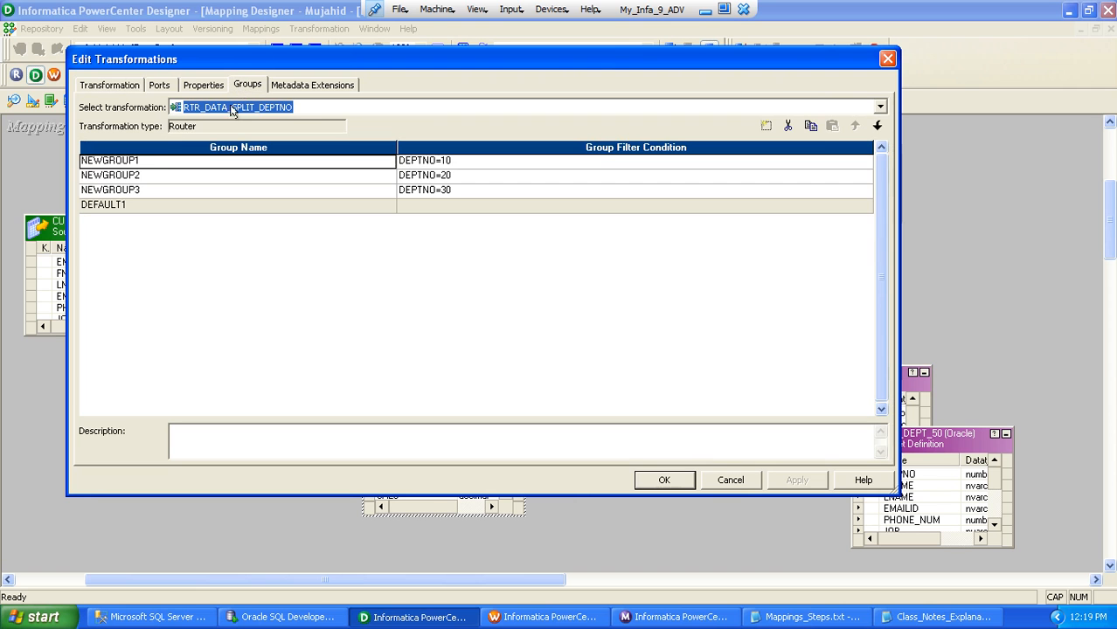
pyautogui.click(150, 165)
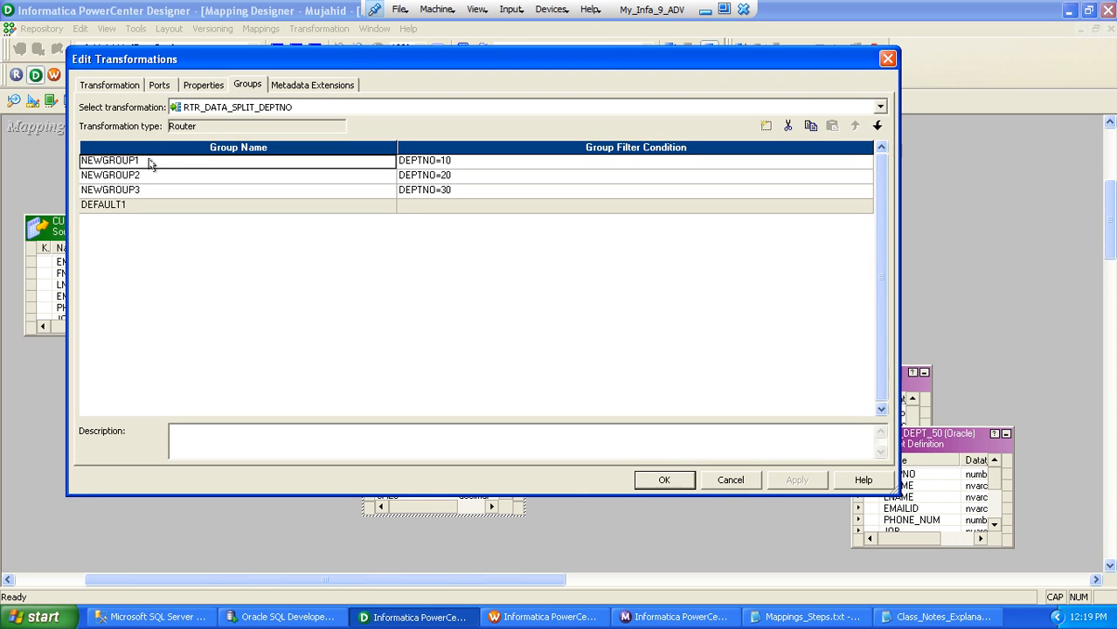
pyautogui.write('DEPAR')
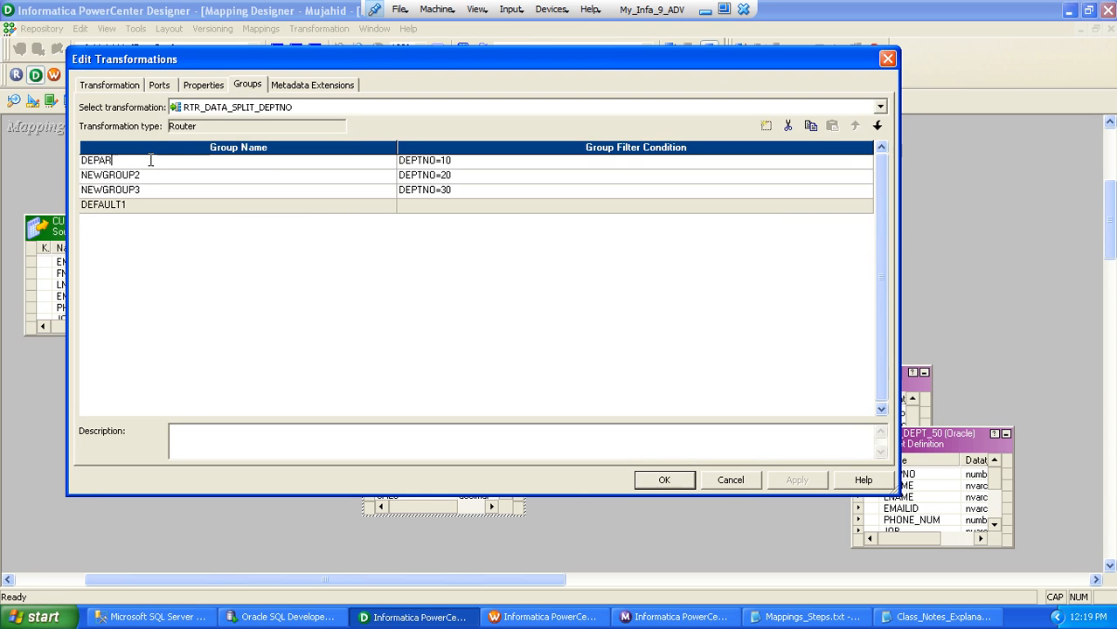
pyautogui.write('TMENT_1')
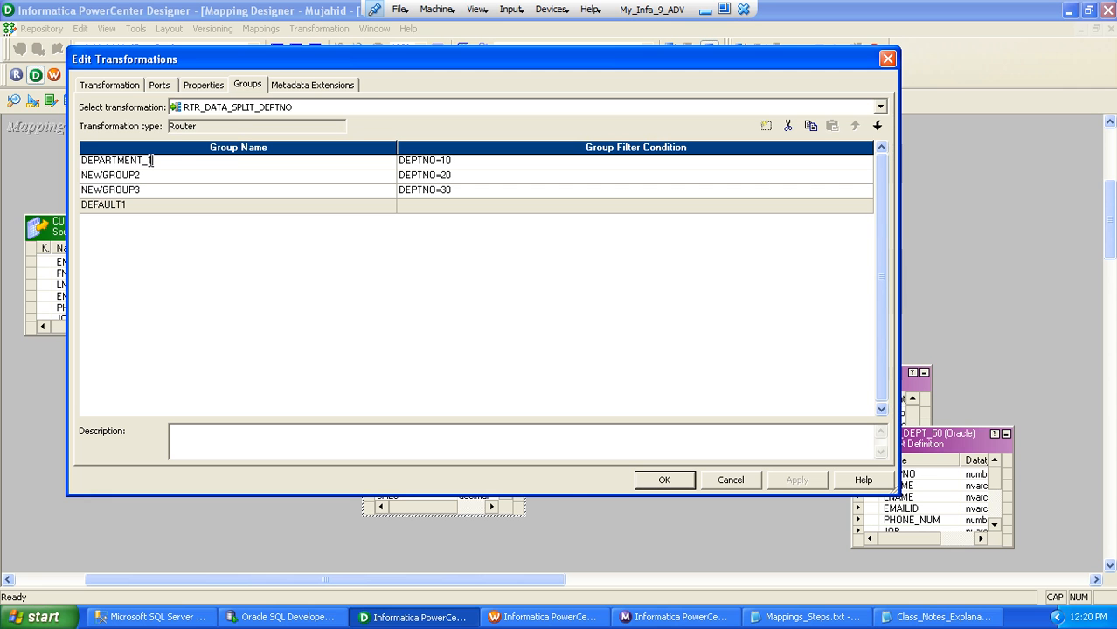
pyautogui.write('0_DATA')
pyautogui.press('Return')
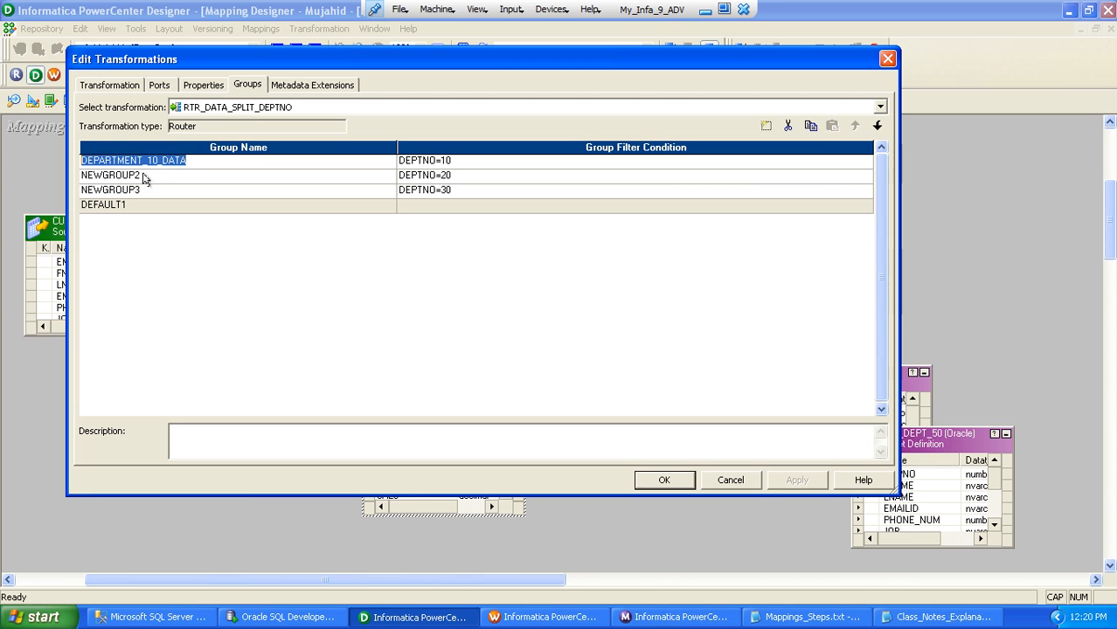
# Dismiss the duplicate-name warning and rename the Router's DEPTNO=20 group to DEPARTMENT_20_DATE
pyautogui.click(145, 179)
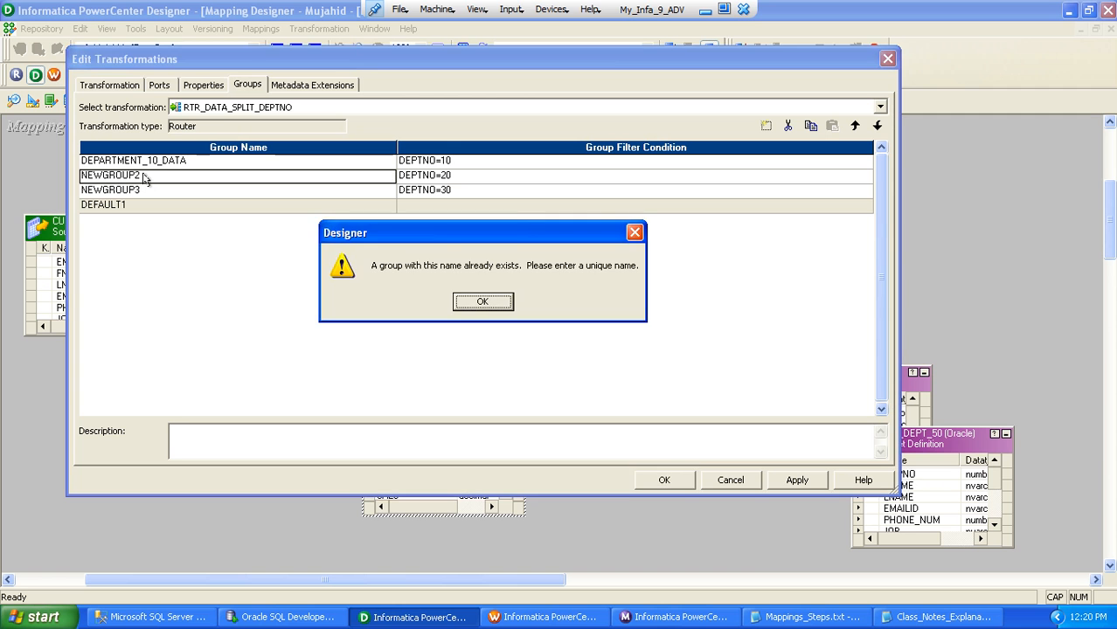
pyautogui.click(483, 302)
pyautogui.write('D')
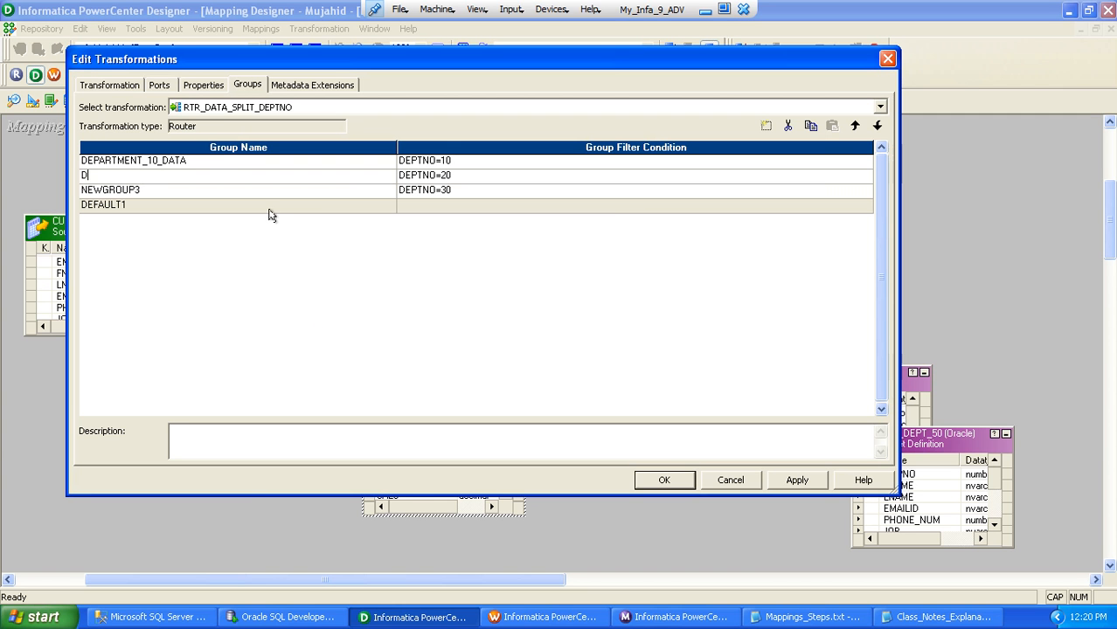
pyautogui.write('EPARTMENT_20_DATE')
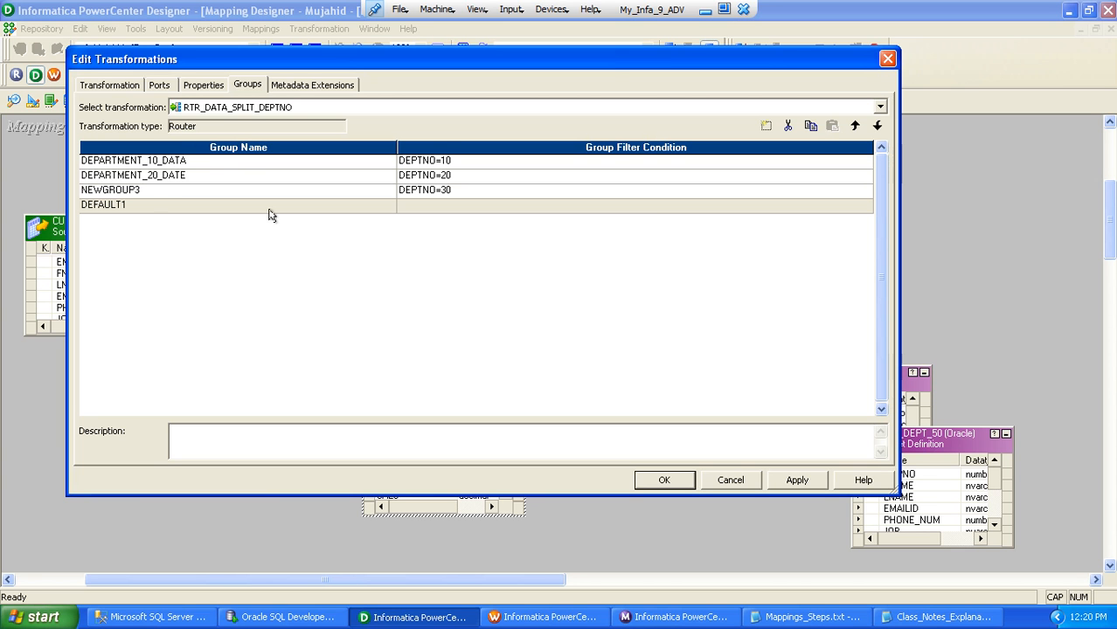
# Rename the Router's DEPTNO=30 group to DEPARTMENT_30_DATA
pyautogui.click(157, 190)
pyautogui.write('DEPARTMENT_30')
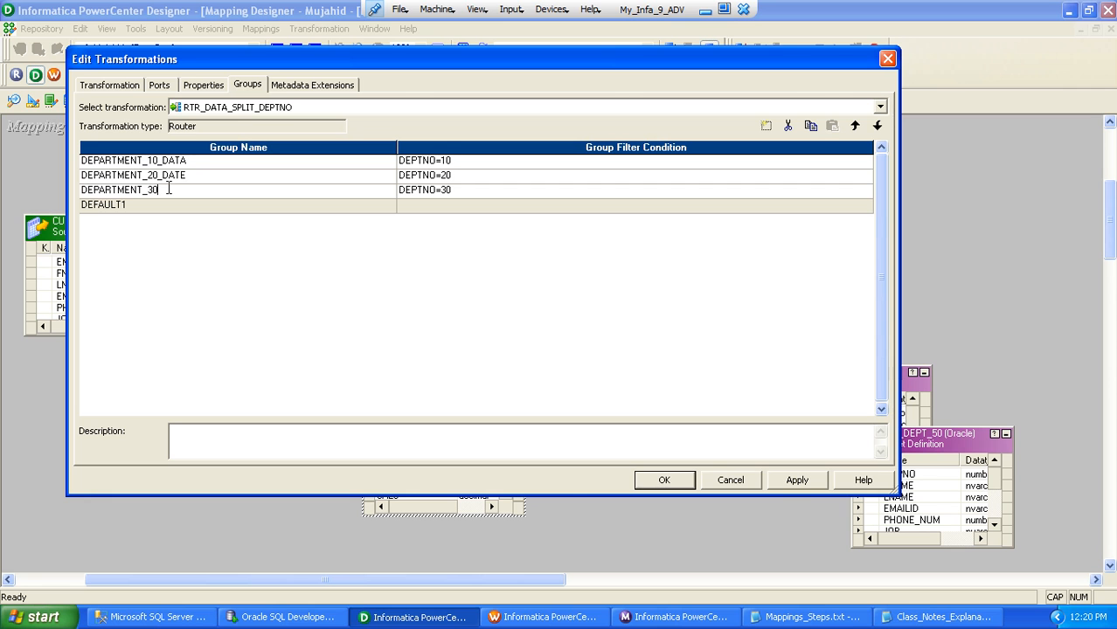
pyautogui.write('_DATE')
pyautogui.click(169, 188)
pyautogui.press('BackSpace')
pyautogui.write('A')
pyautogui.press('BackSpace')
pyautogui.write('D')
pyautogui.click(196, 188)
pyautogui.press('BackSpace')
pyautogui.write('A')
# Correct the DEPTNO=20 group's name to DEPARTMENT_20_DATA and accept the Router's edits
pyautogui.click(208, 179)
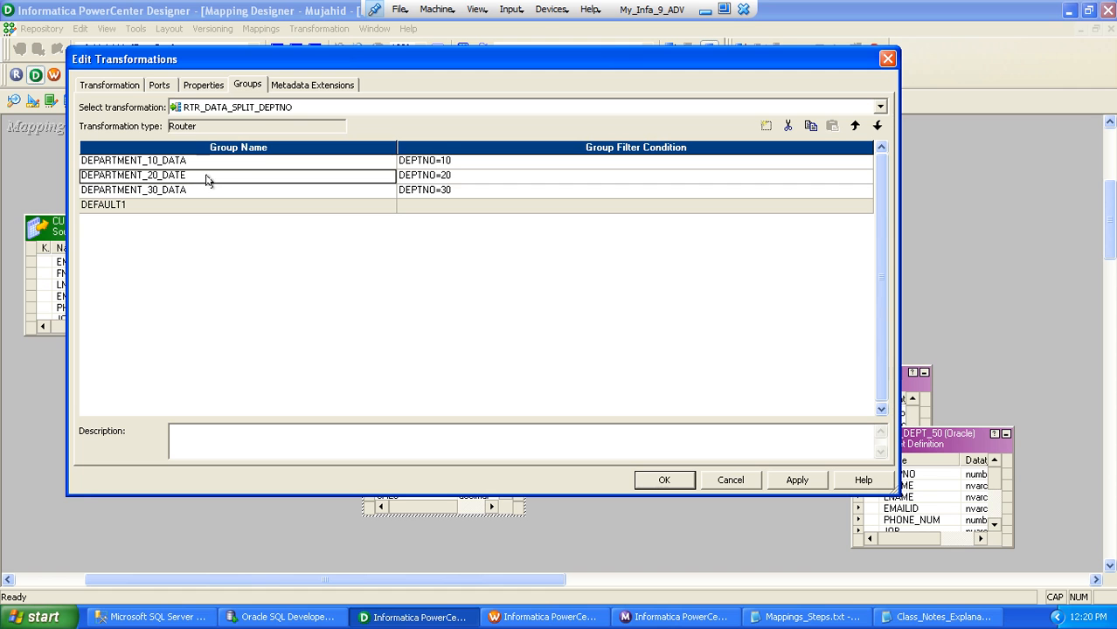
pyautogui.click(149, 208)
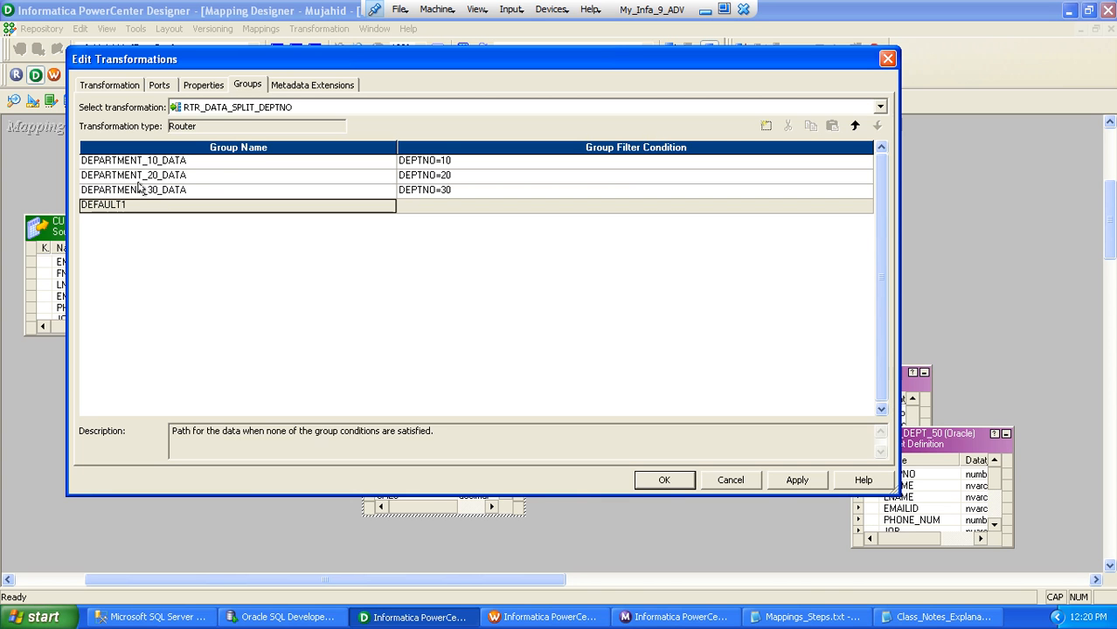
pyautogui.click(473, 160)
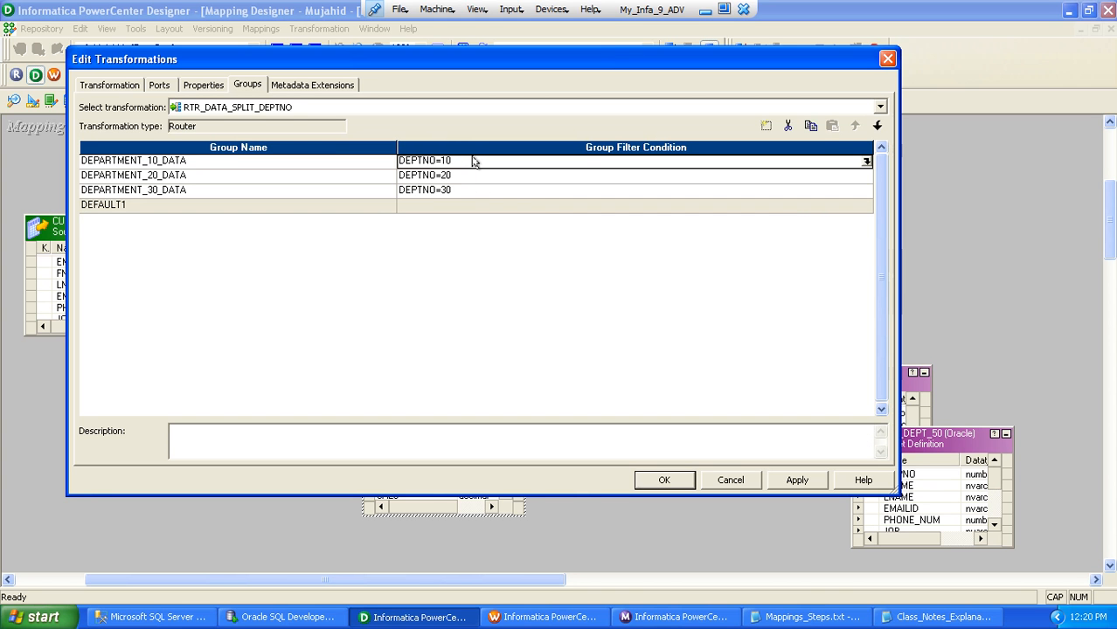
pyautogui.click(658, 481)
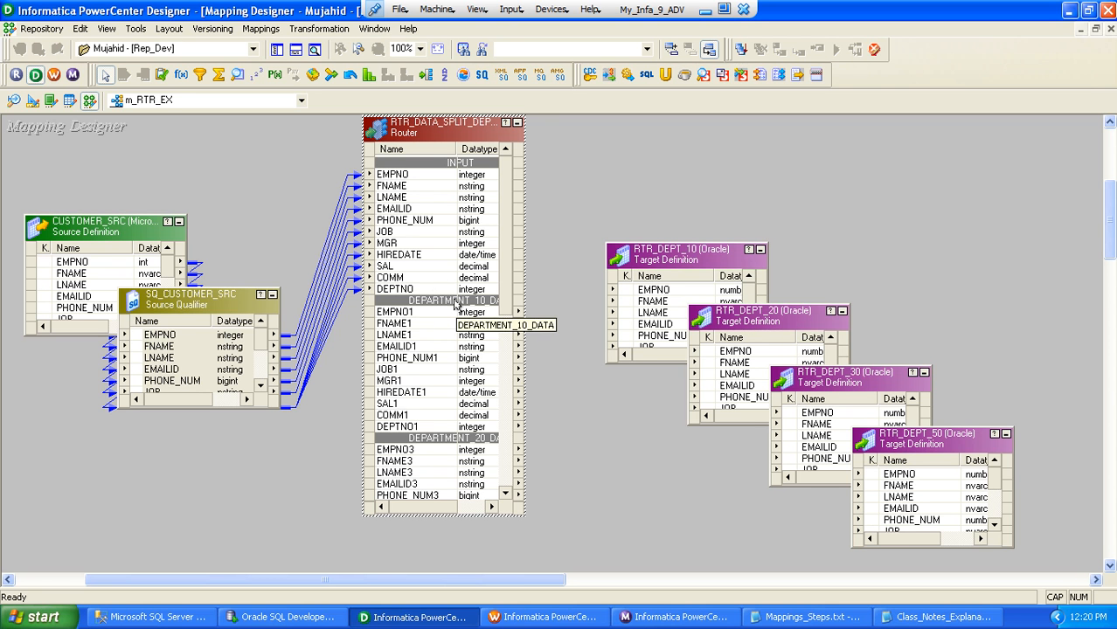
# Move the RTR_DEPT_10 target up beside the Router and link the DEPARTMENT_10_DATA ports EMPNO1 through DEPTNO1 to it
pyautogui.click(396, 317)
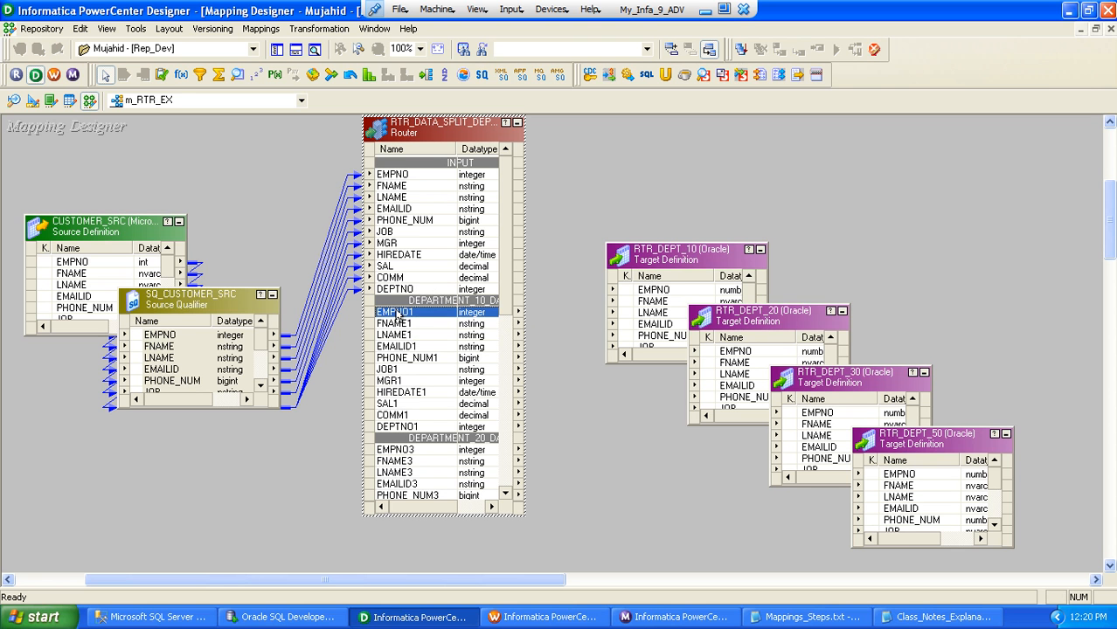
pyautogui.keyDown('shift'); pyautogui.click(400, 427); pyautogui.keyUp('shift')
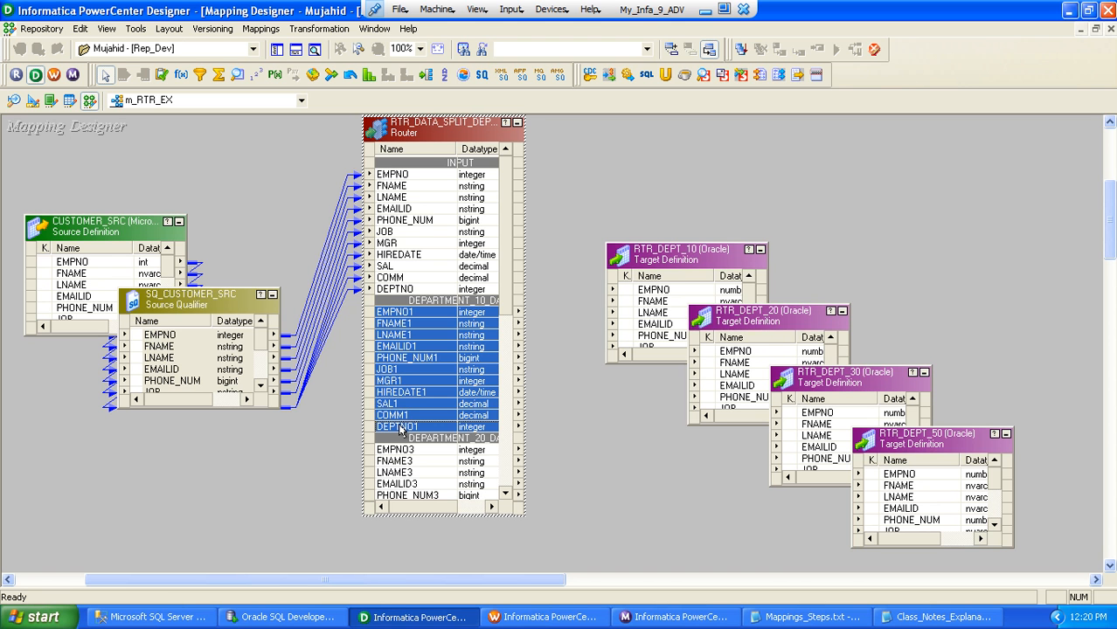
pyautogui.moveTo(640, 257); pyautogui.dragTo(669, 138)
pyautogui.moveTo(381, 306); pyautogui.dragTo(656, 175)
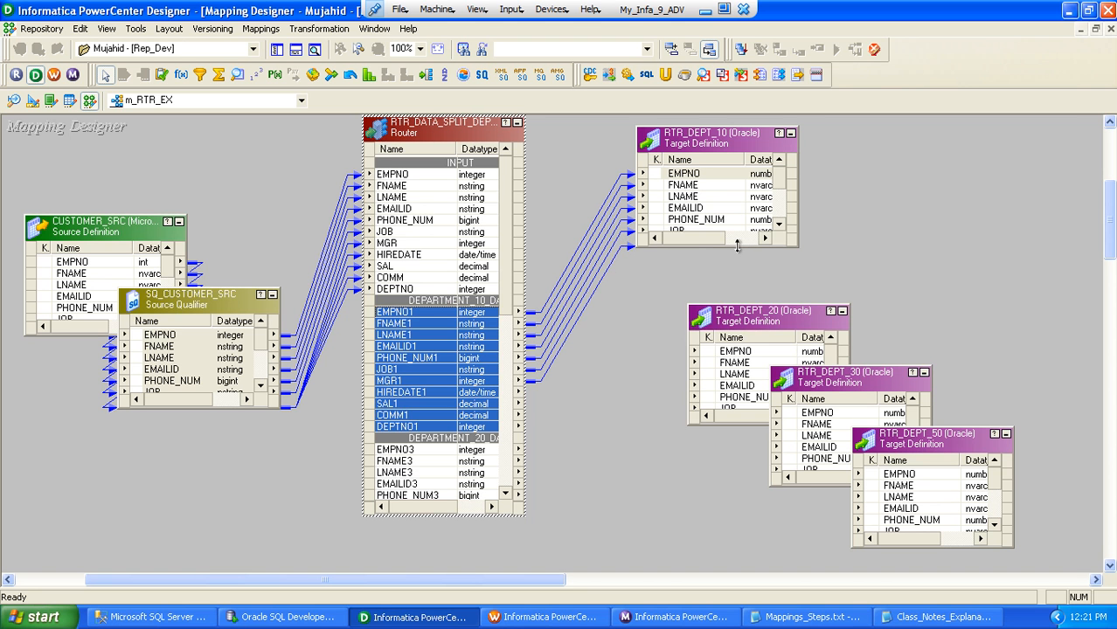
pyautogui.moveTo(737, 246)
pyautogui.mouseDown()
pyautogui.moveTo(722, 357)
pyautogui.moveTo(726, 242)
pyautogui.mouseUp()
# Link the Router's DEPARTMENT_20_DATA ports EMPNO3 through DEPTNO3 to RTR_DEPT_20 and move that target beside RTR_DEPT_10
pyautogui.moveTo(506, 238); pyautogui.dragTo(507, 324)
pyautogui.click(396, 274)
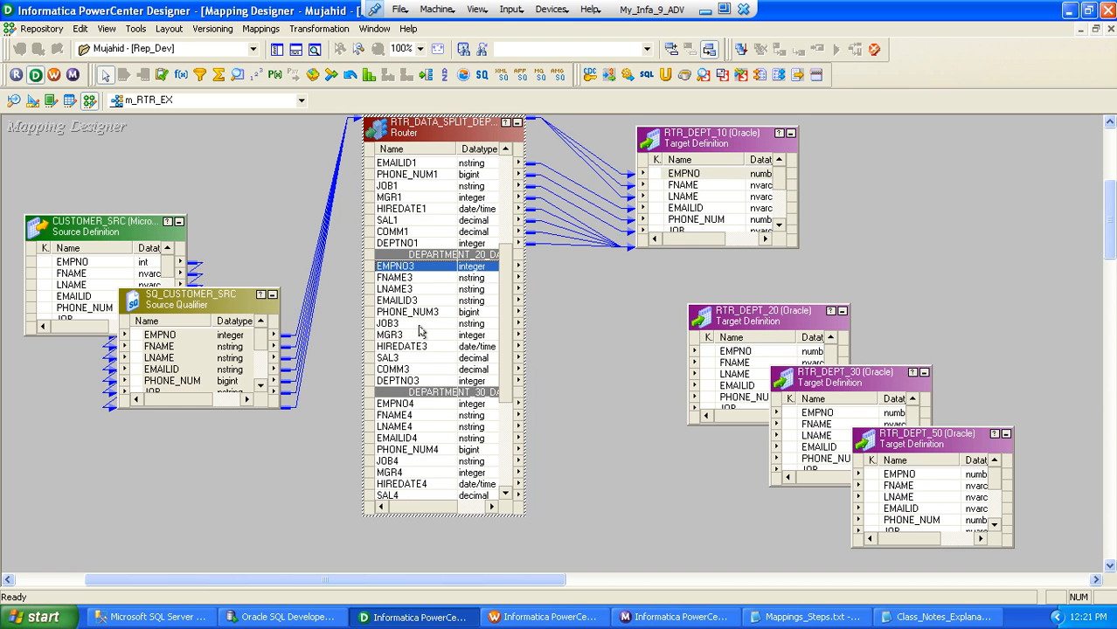
pyautogui.keyDown('shift'); pyautogui.click(404, 382); pyautogui.keyUp('shift')
pyautogui.moveTo(384, 269); pyautogui.dragTo(828, 189)
# Link the Router's DEPARTMENT_30_DATA ports EMPNO4 through DEPTNO4 to RTR_DEPT_30 and move that target just below RTR_DEPT_20
pyautogui.moveTo(806, 377); pyautogui.dragTo(739, 304)
pyautogui.moveTo(502, 289); pyautogui.dragTo(502, 349)
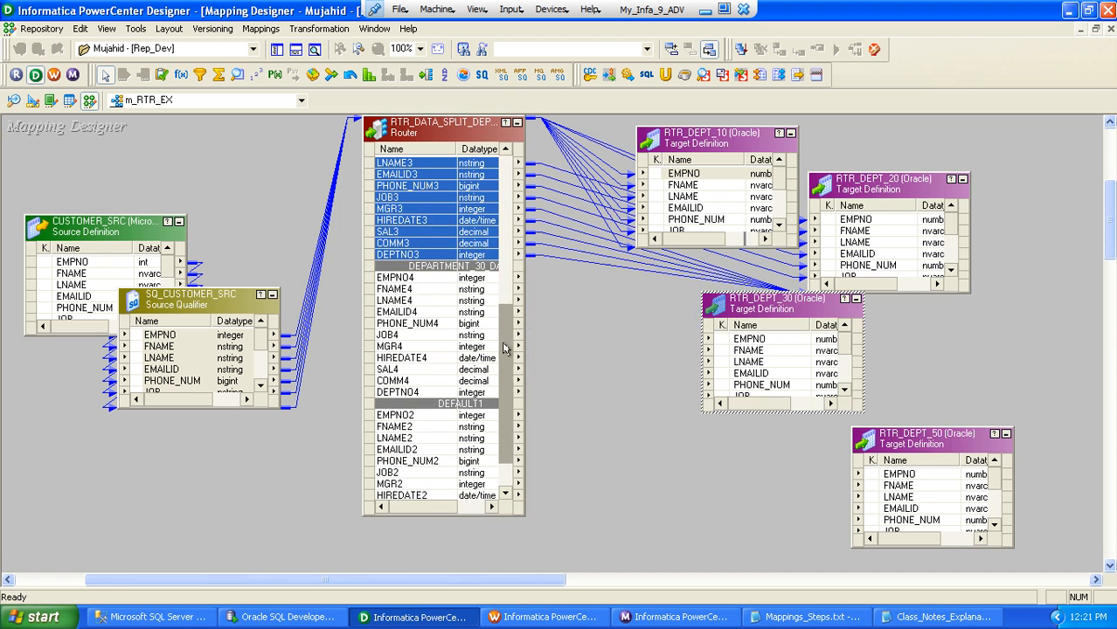
pyautogui.click(381, 278)
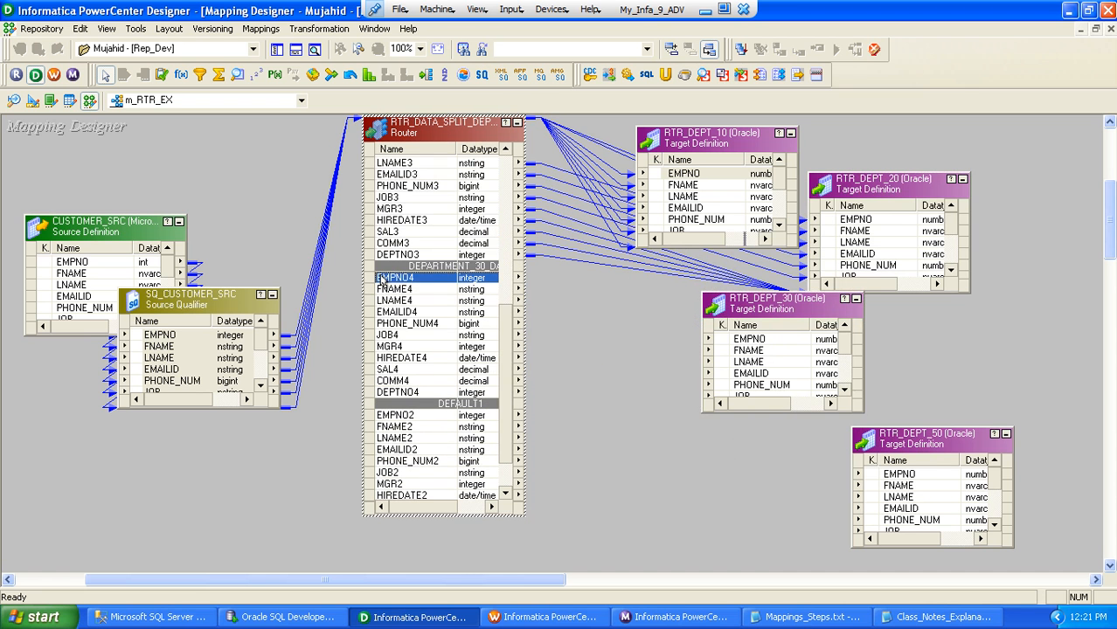
pyautogui.keyDown('shift'); pyautogui.click(384, 392); pyautogui.keyUp('shift')
pyautogui.moveTo(382, 281); pyautogui.dragTo(909, 263)
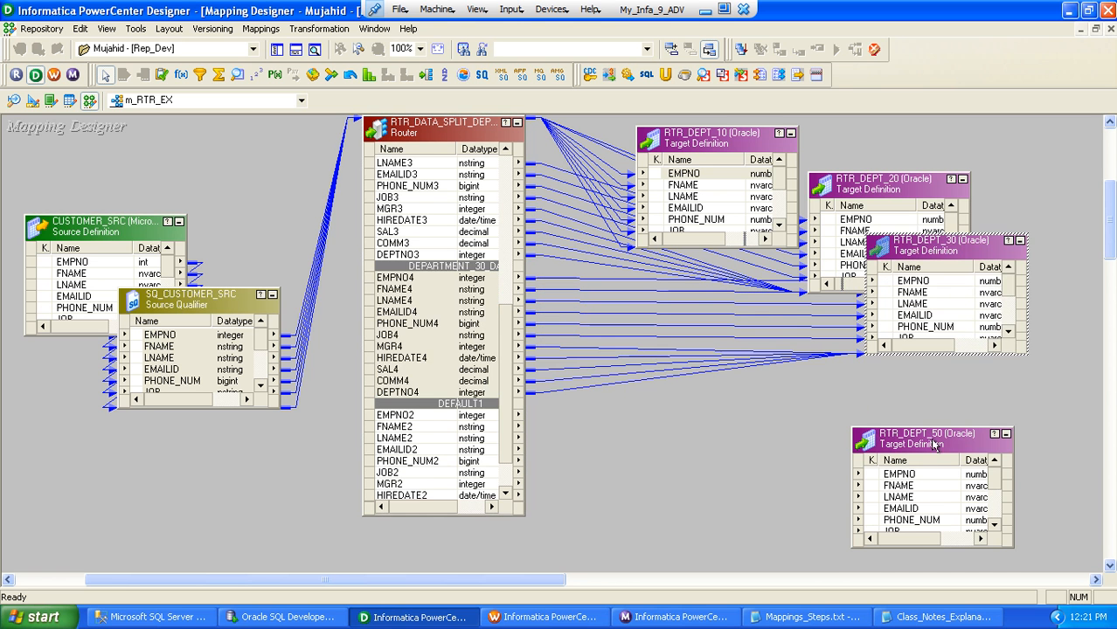
# Move the RTR_DEPT_50 target closer to the Router and link the DEFAULT1 ports EMPNO2 through DEPTNO2 to it
pyautogui.moveTo(932, 443); pyautogui.dragTo(788, 387)
pyautogui.moveTo(508, 379); pyautogui.dragTo(503, 434)
pyautogui.click(399, 371)
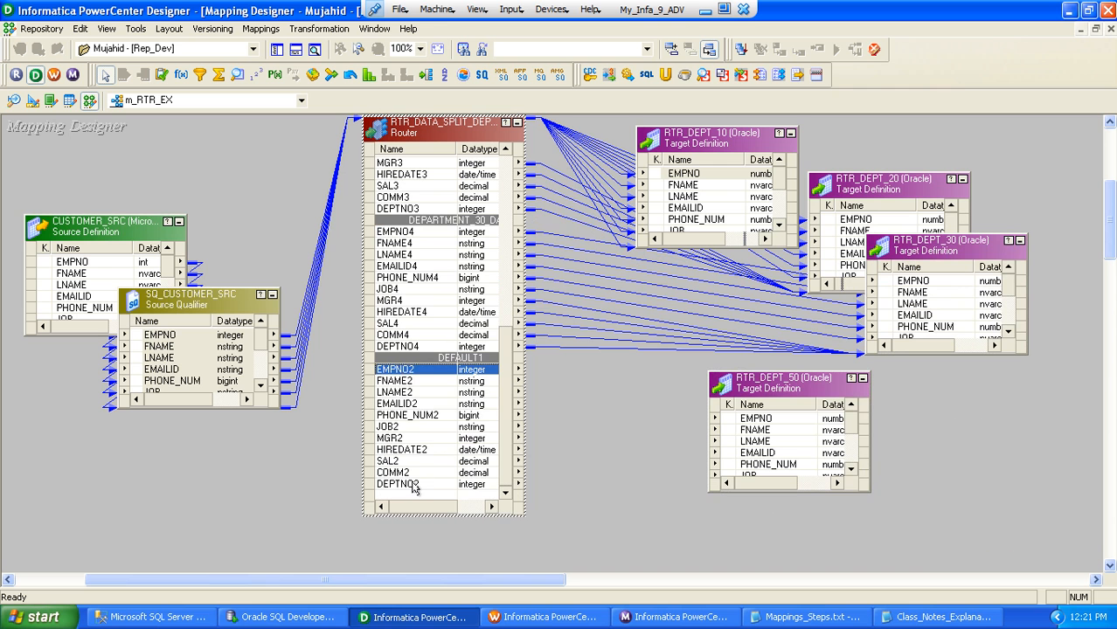
pyautogui.keyDown('shift'); pyautogui.click(414, 486); pyautogui.keyUp('shift')
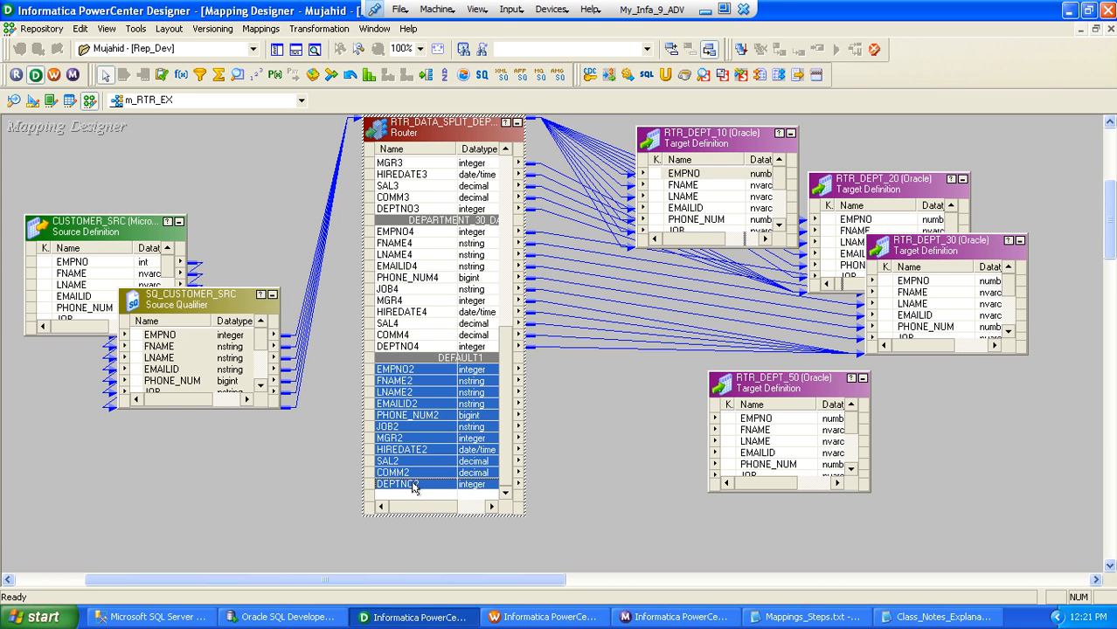
pyautogui.moveTo(413, 487); pyautogui.dragTo(730, 419)
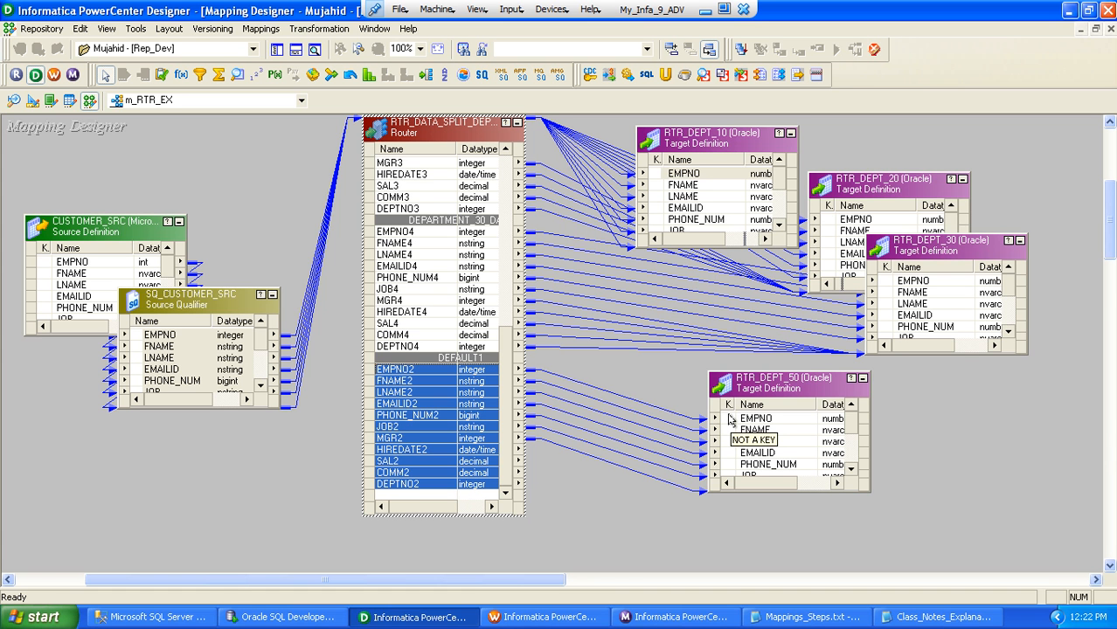
pyautogui.click(784, 384)
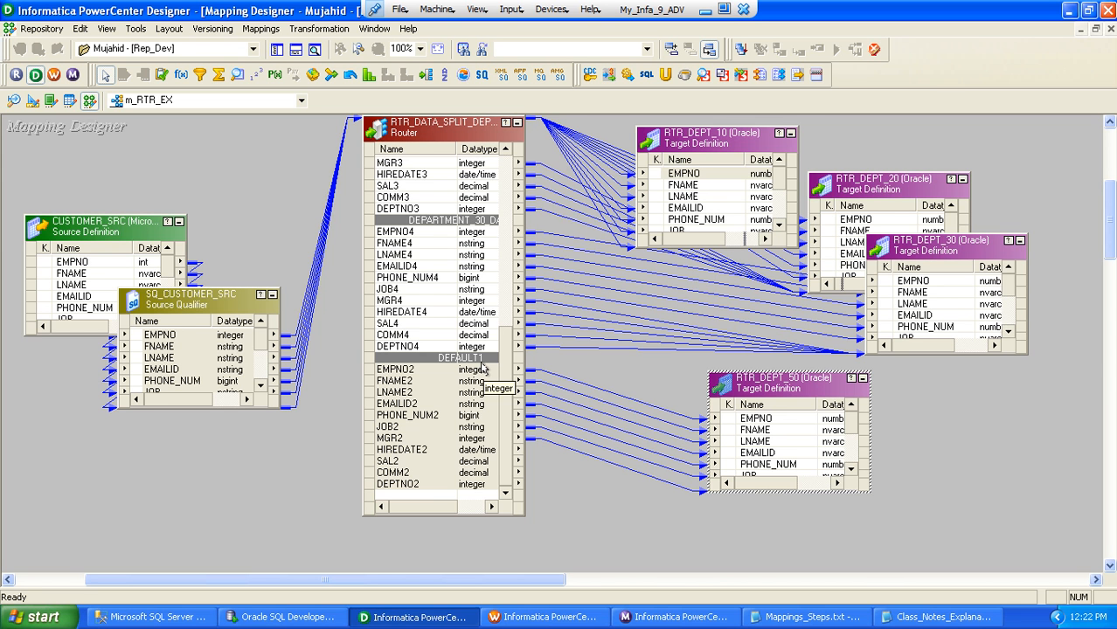
pyautogui.click(66, 232)
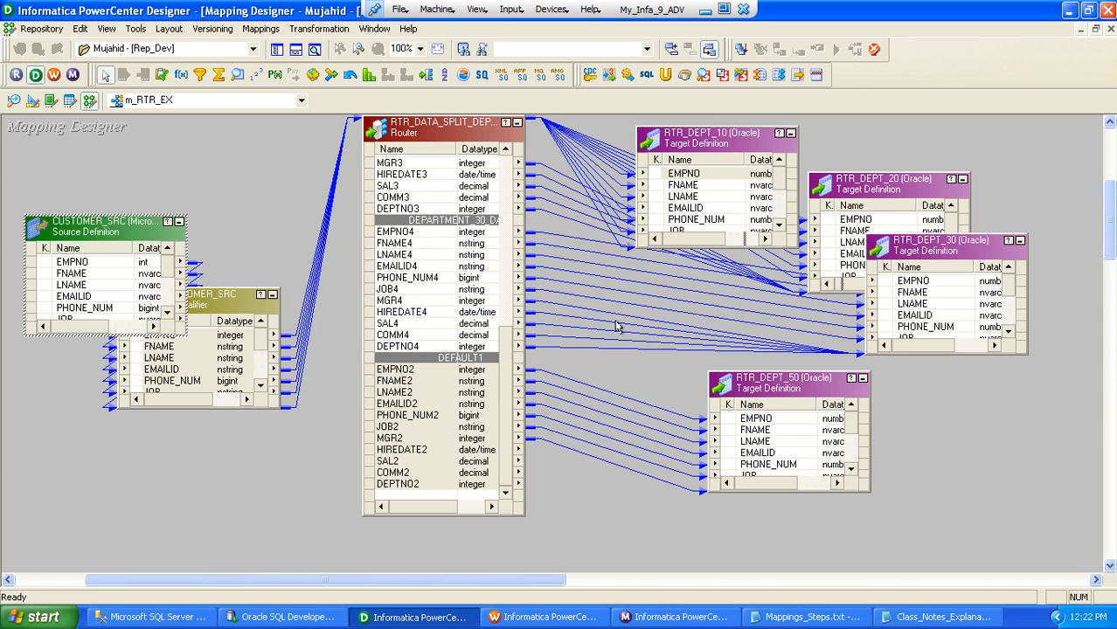
pyautogui.click(755, 388)
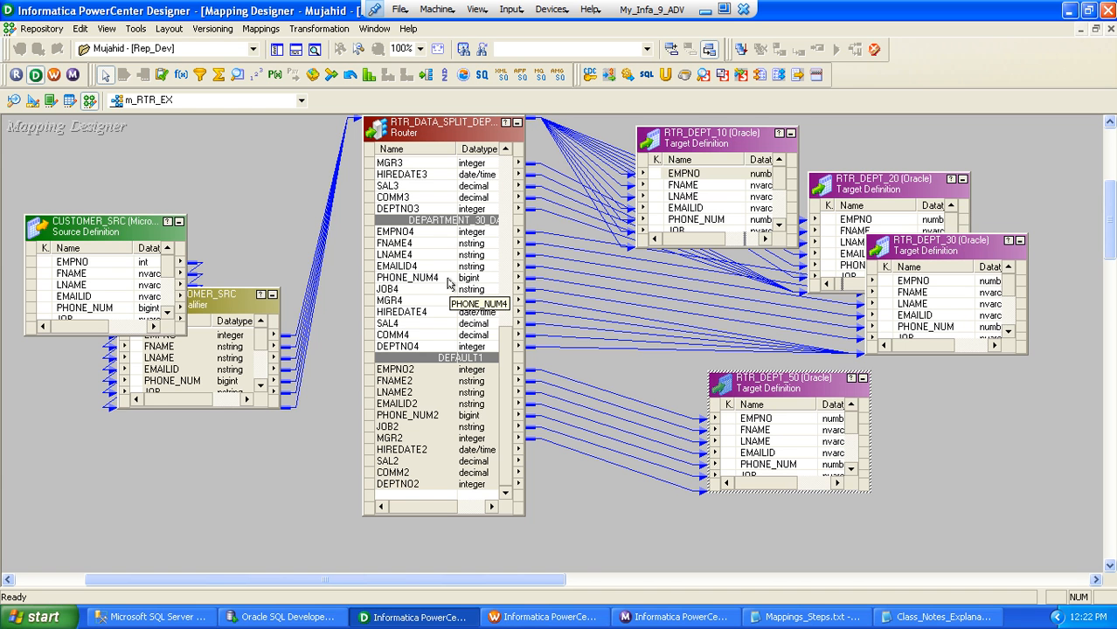
# Review the Router's group filter conditions and the description of its DEFAULT1 group
pyautogui.doubleClick(414, 129)
pyautogui.click(249, 88)
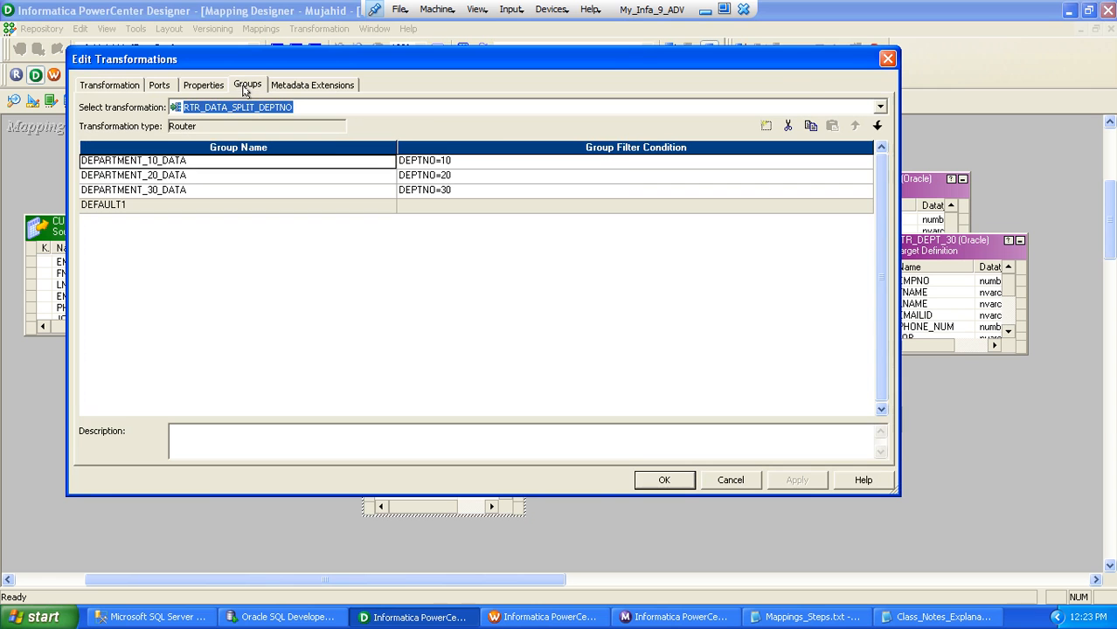
pyautogui.click(631, 164)
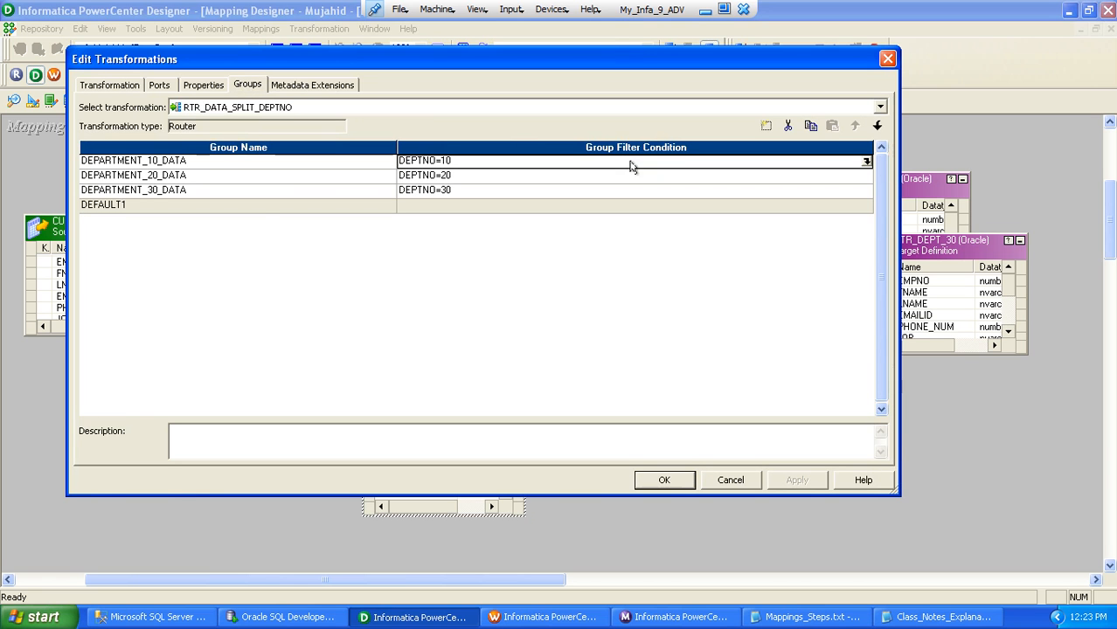
pyautogui.click(255, 208)
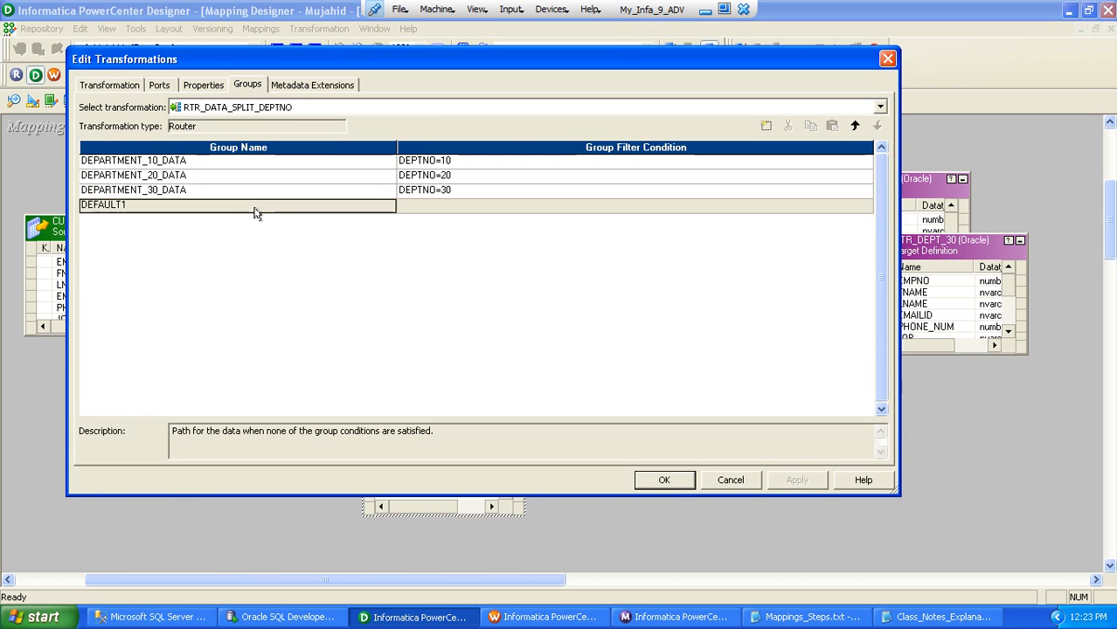
pyautogui.click(656, 483)
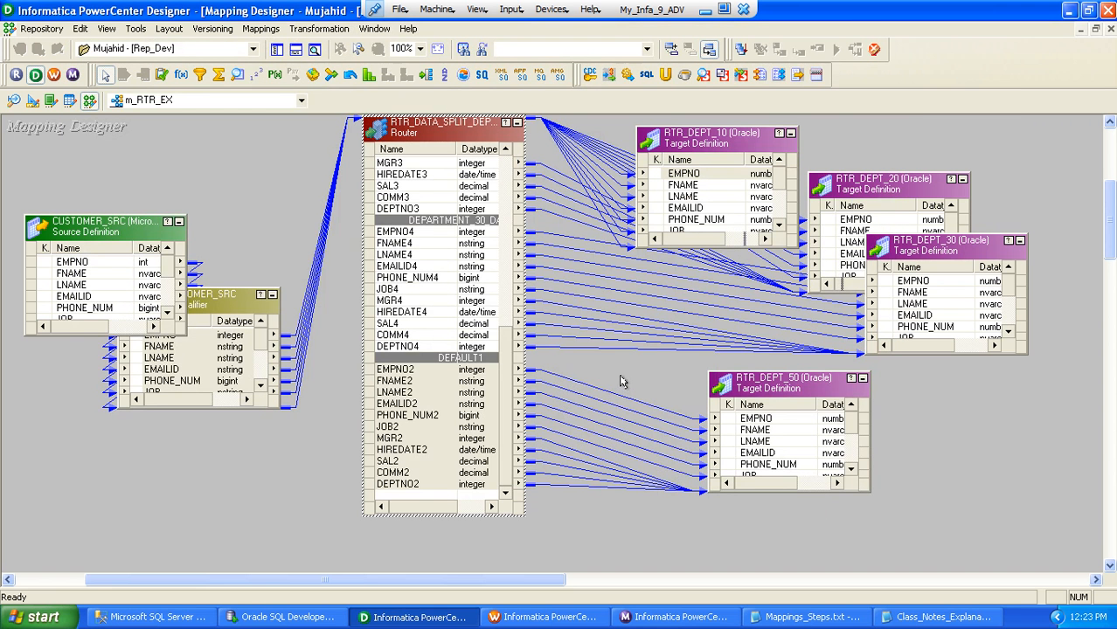
# Save the mapping m_RTR_EX and copy its name from the mapping properties
pyautogui.hotkey('ctrl', 's')
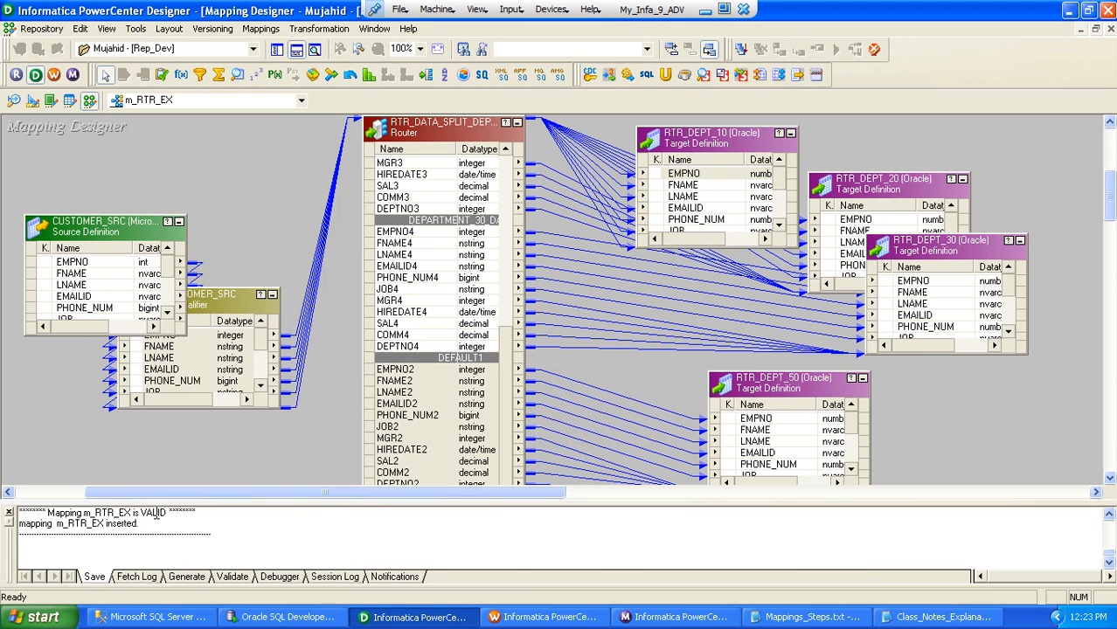
pyautogui.click(261, 28)
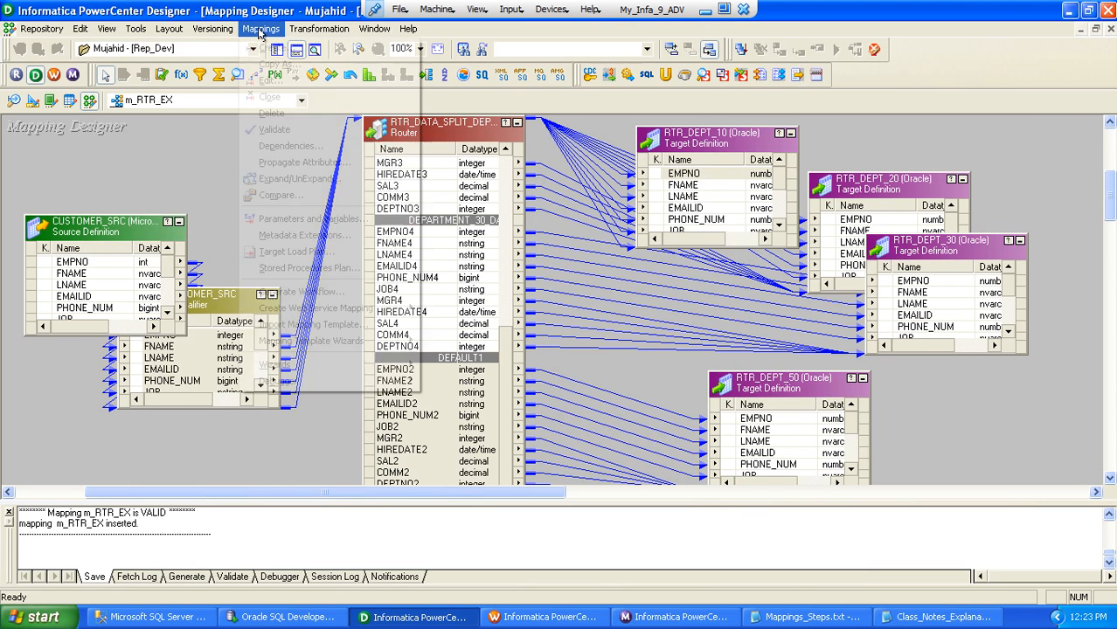
pyautogui.click(271, 80)
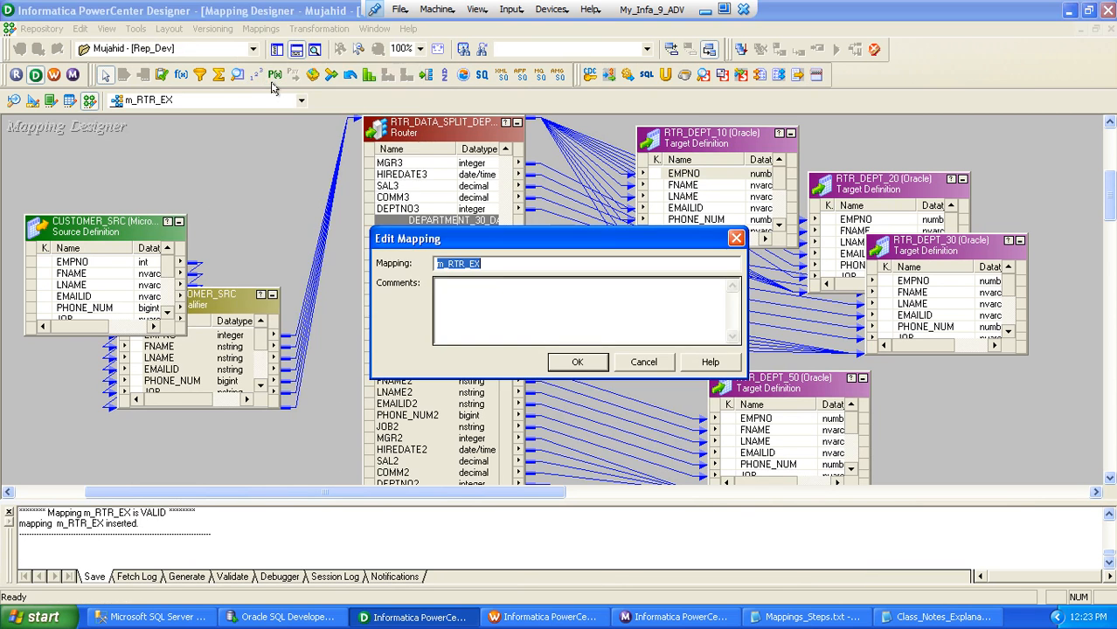
pyautogui.press('Escape')
# Switch to Workflow Manager, create session task s_m_RTR_EX for mapping m_RTR_EX, and place it below the existing session
pyautogui.click(544, 617)
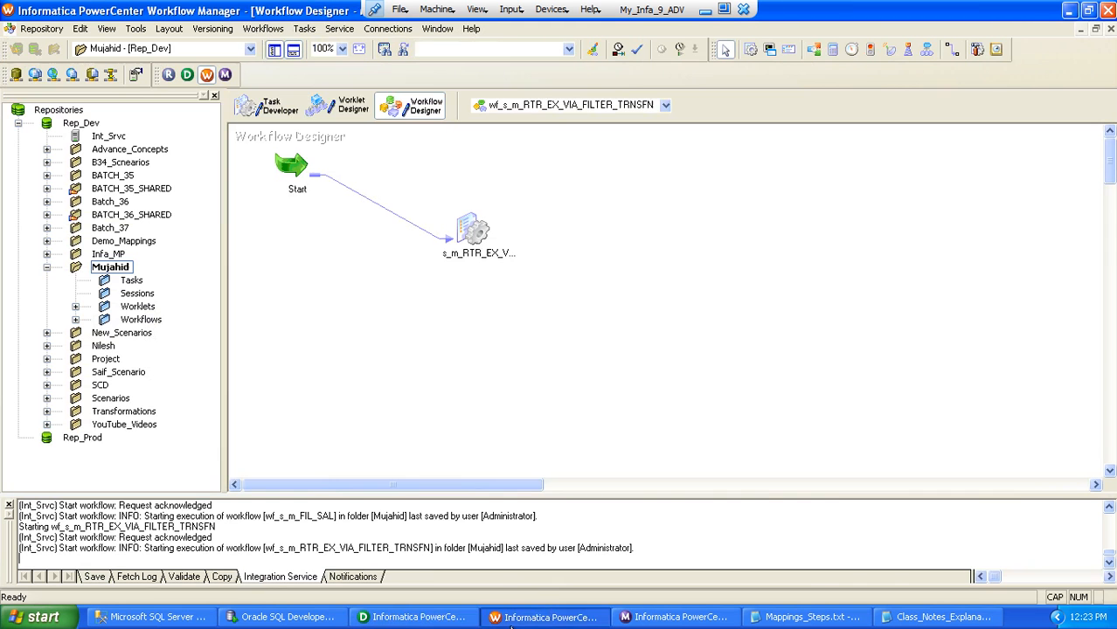
pyautogui.moveTo(472, 227); pyautogui.dragTo(482, 168)
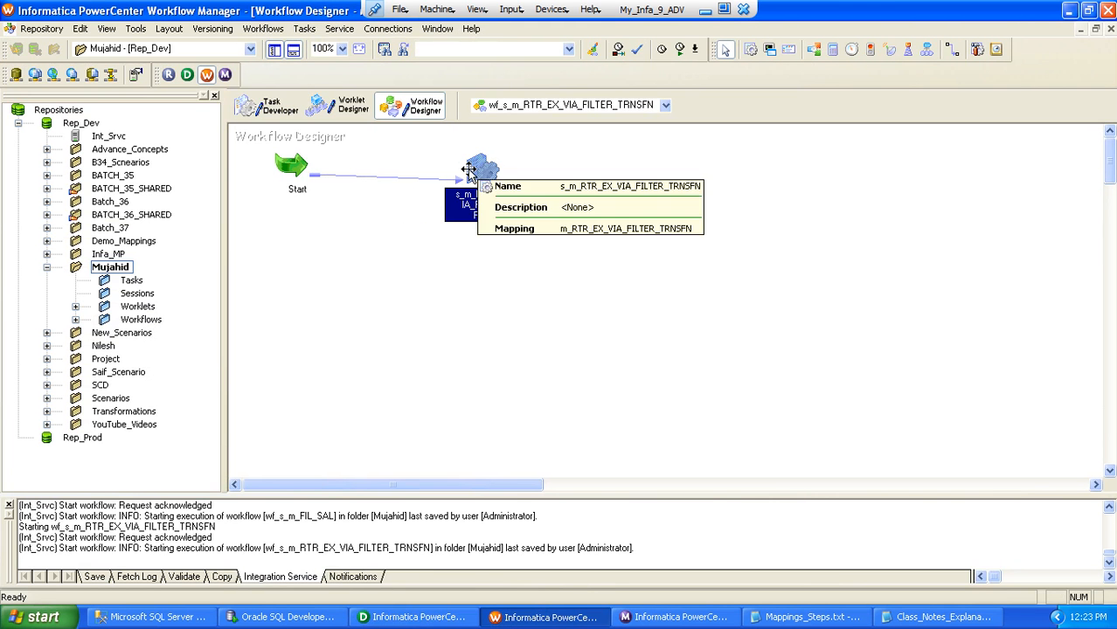
pyautogui.click(304, 29)
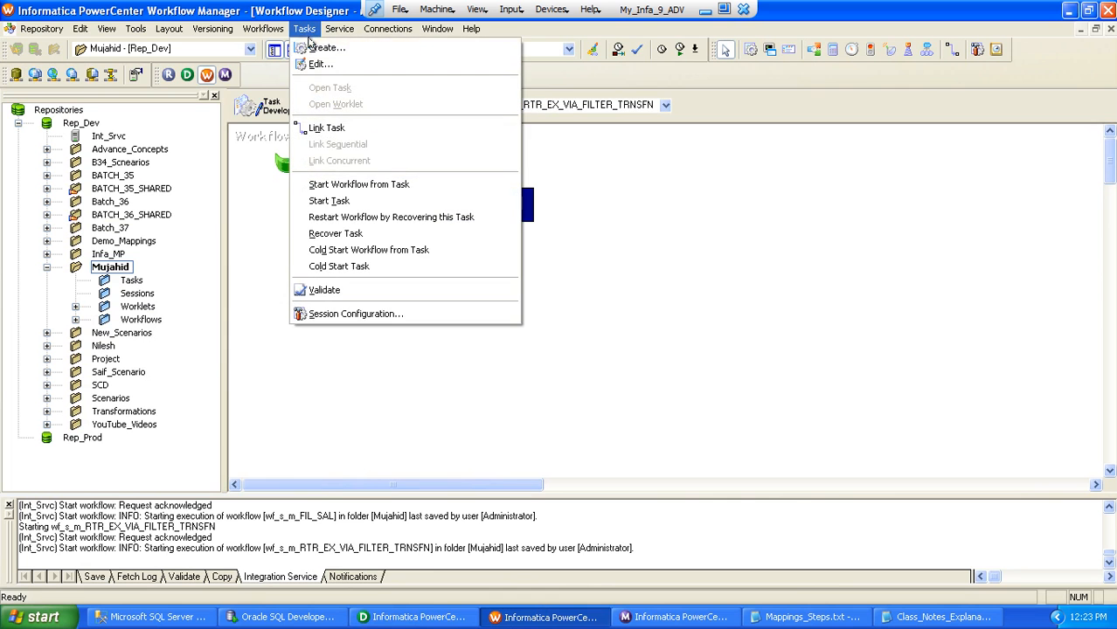
pyautogui.click(315, 44)
pyautogui.press('Tab')
pyautogui.write('s')
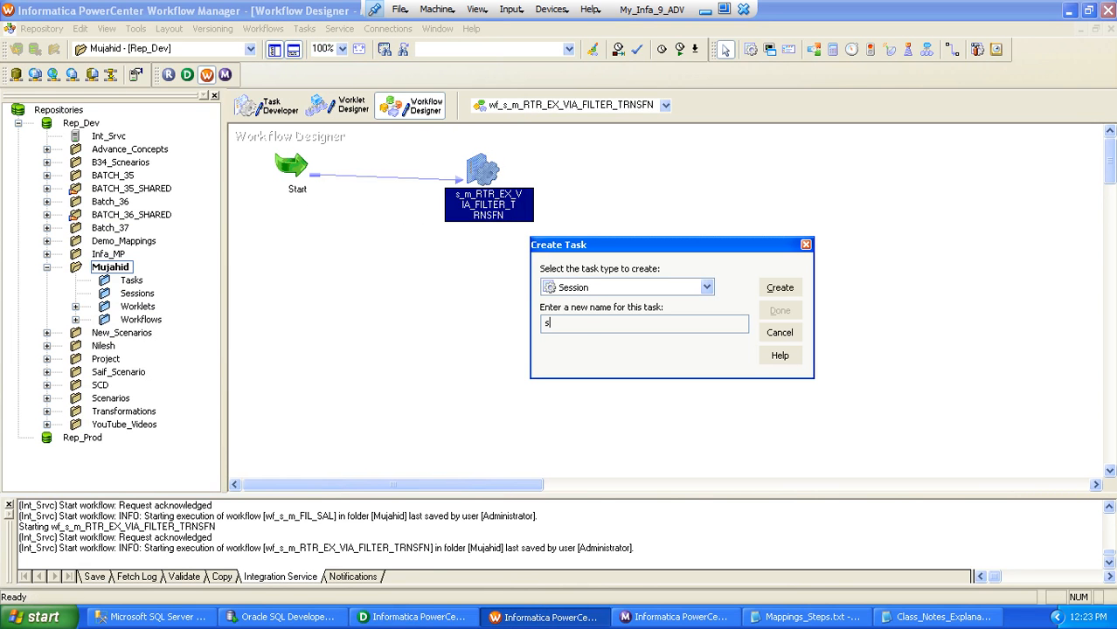
pyautogui.write('_m_RTR_EX')
pyautogui.click(781, 289)
pyautogui.click(535, 261)
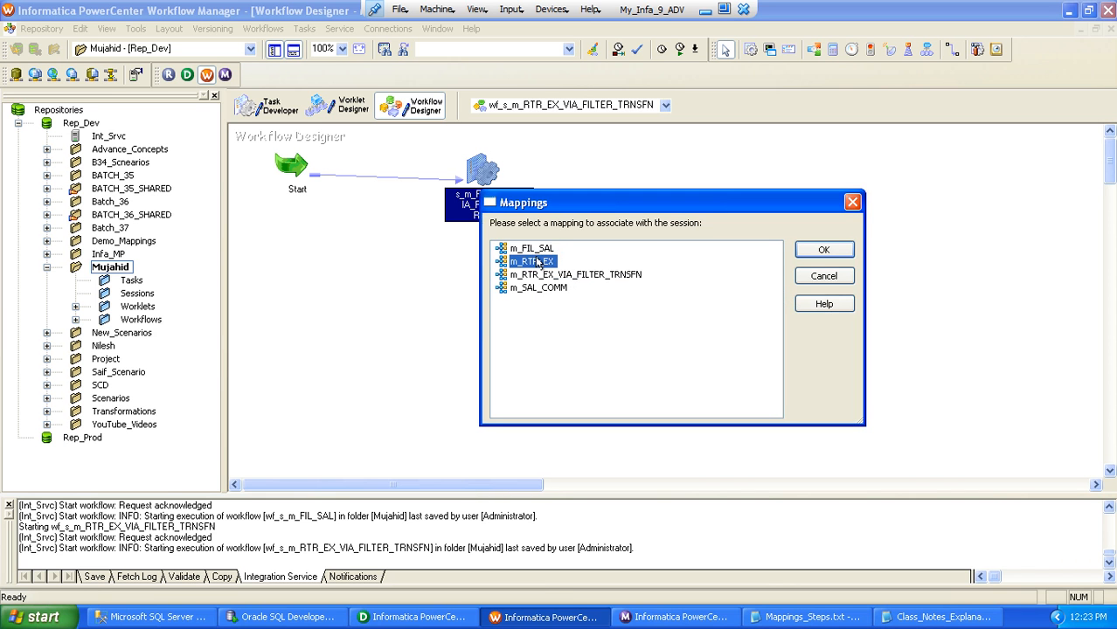
pyautogui.click(823, 251)
pyautogui.click(780, 310)
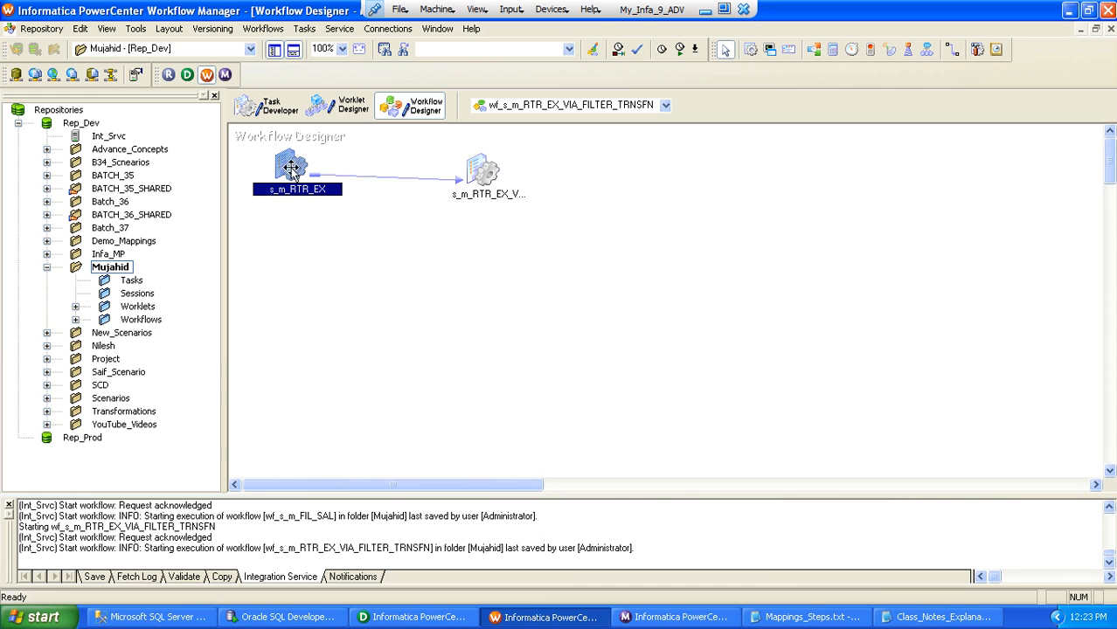
pyautogui.moveTo(291, 166); pyautogui.dragTo(477, 266)
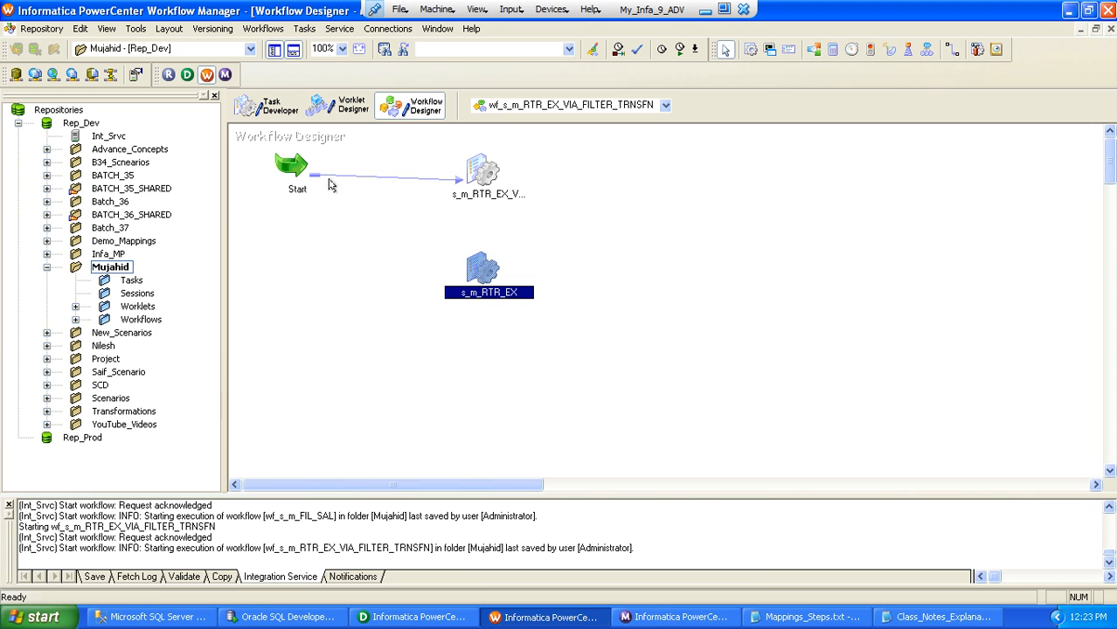
pyautogui.click(293, 164)
pyautogui.click(486, 167)
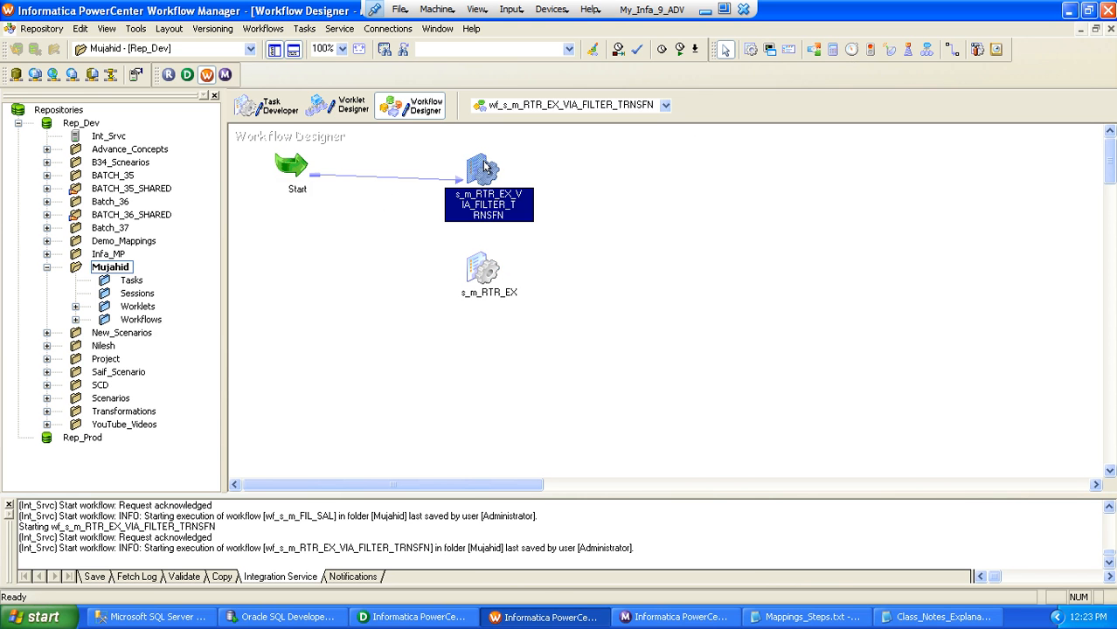
pyautogui.click(483, 275)
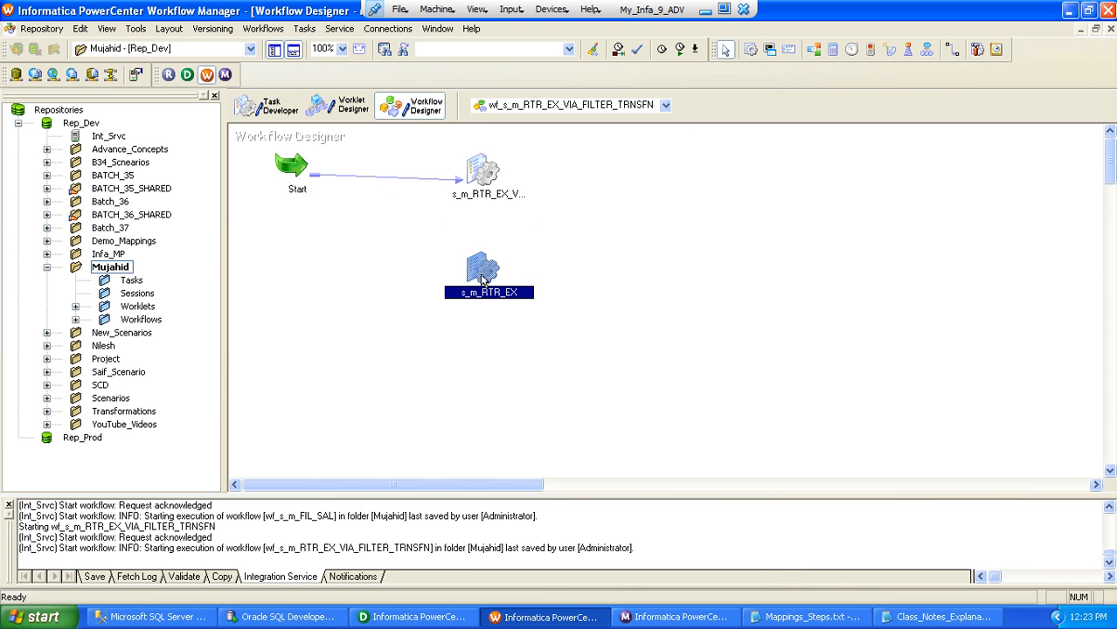
# Switch to Mappings_Steps.txt in Notepad, review the note on how workflows, sessions and mappings relate, and return to Workflow Manager
pyautogui.click(800, 617)
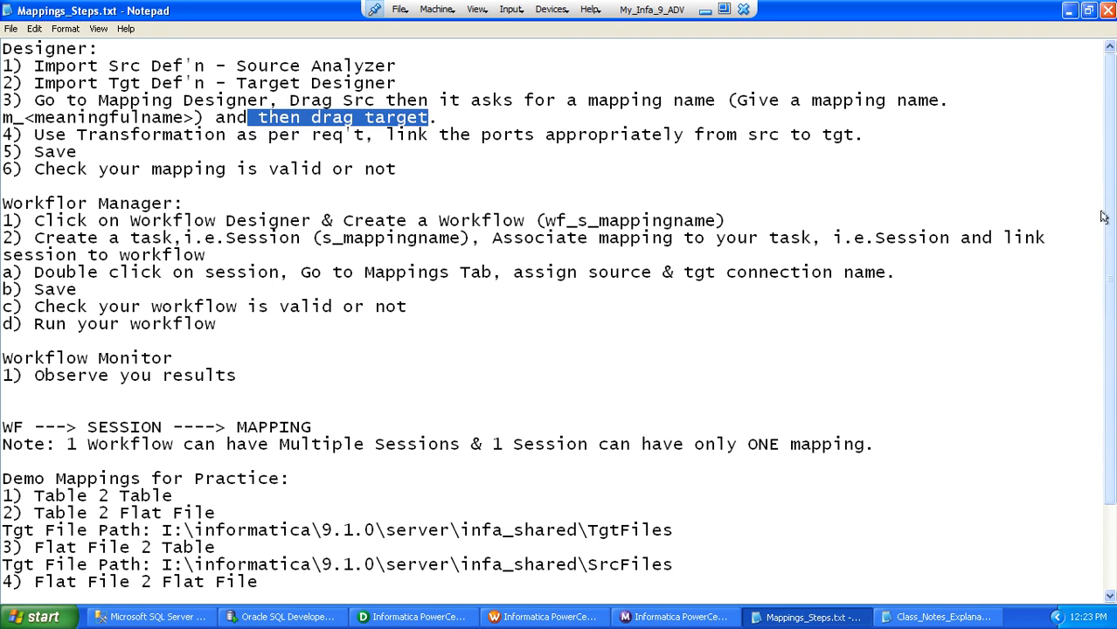
pyautogui.scroll(-1, 1108, 275)
pyautogui.scroll(-2, 1106, 274)
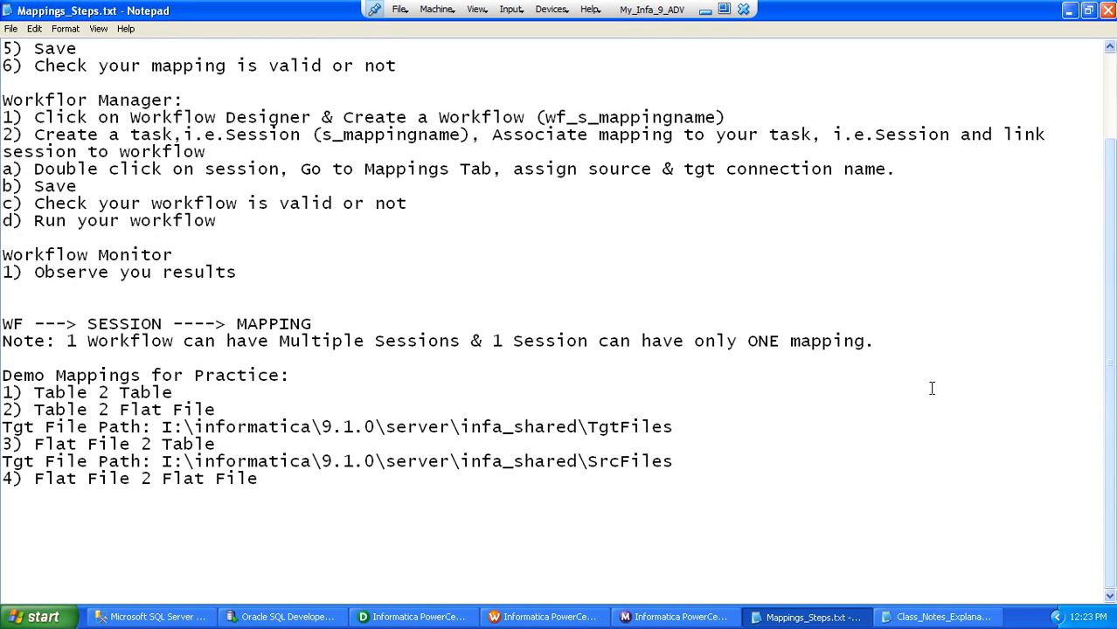
pyautogui.moveTo(3, 323); pyautogui.dragTo(314, 325)
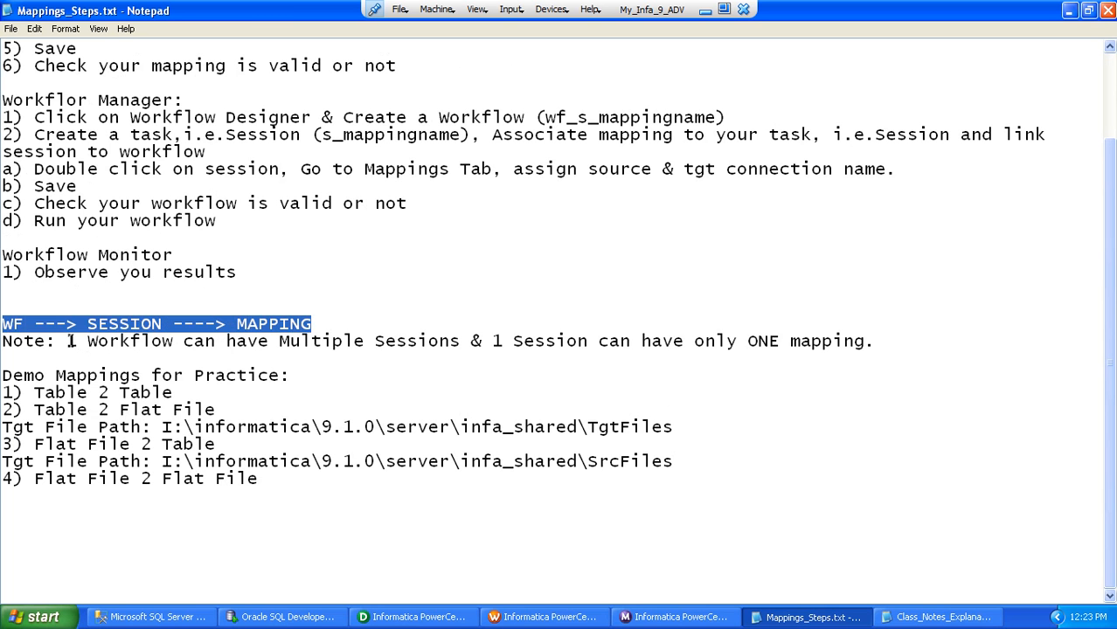
pyautogui.moveTo(67, 340); pyautogui.dragTo(461, 343)
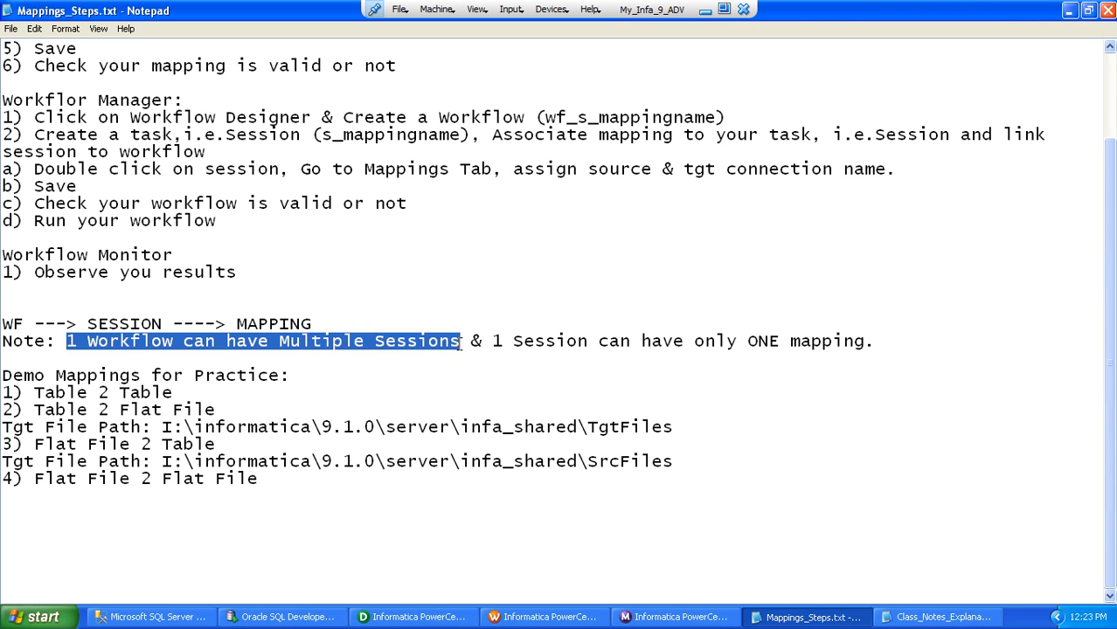
pyautogui.moveTo(496, 341); pyautogui.dragTo(877, 343)
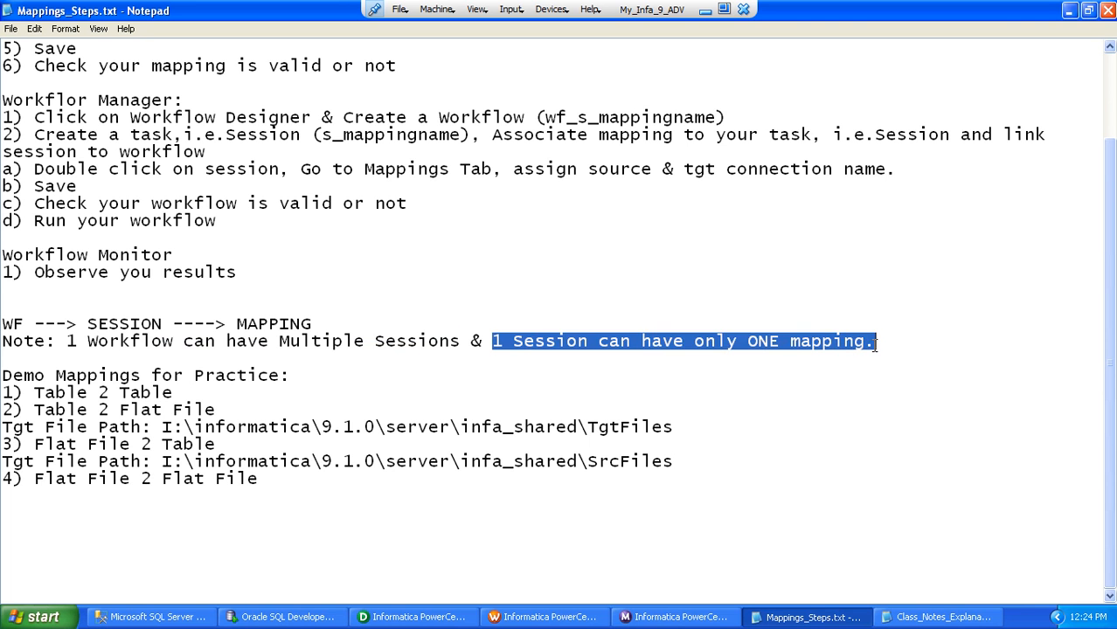
pyautogui.click(875, 343)
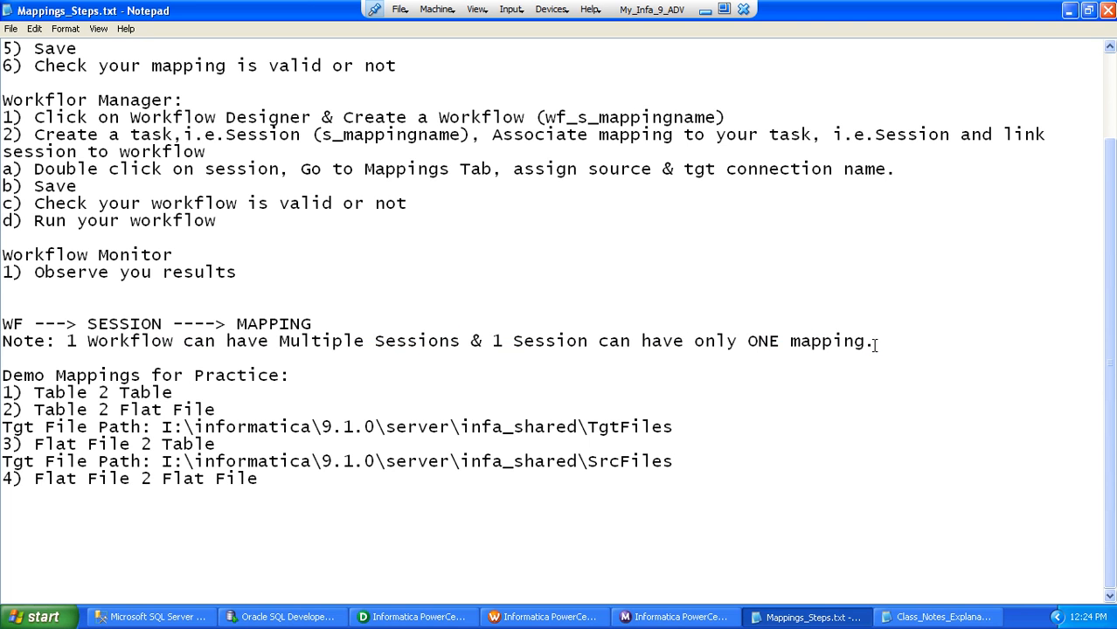
pyautogui.click(1060, 9)
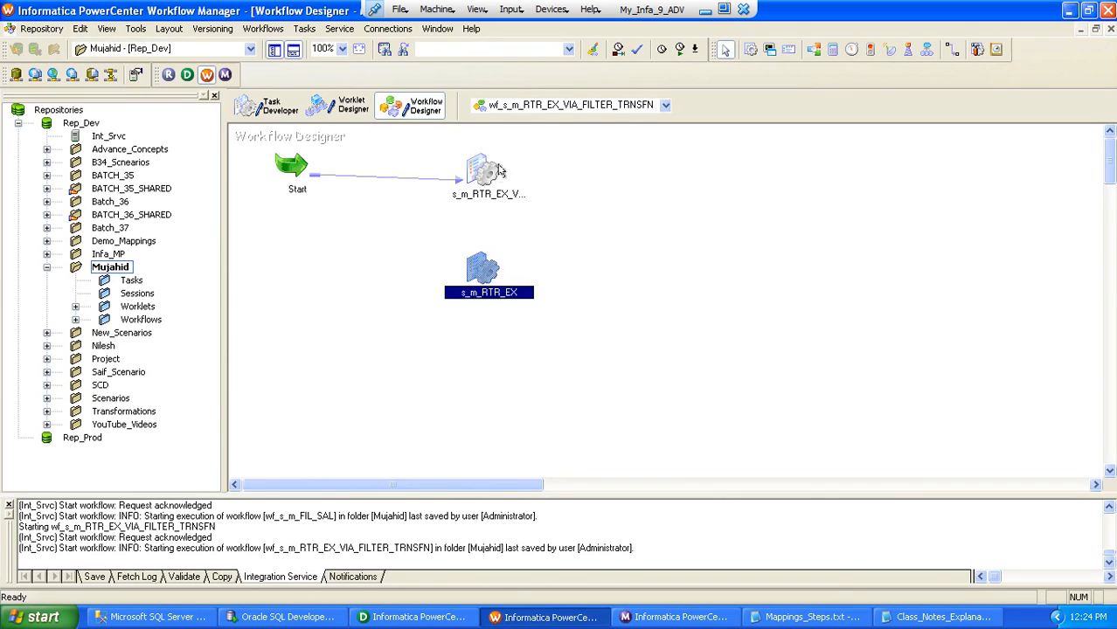
pyautogui.click(494, 175)
pyautogui.click(479, 267)
pyautogui.click(466, 181)
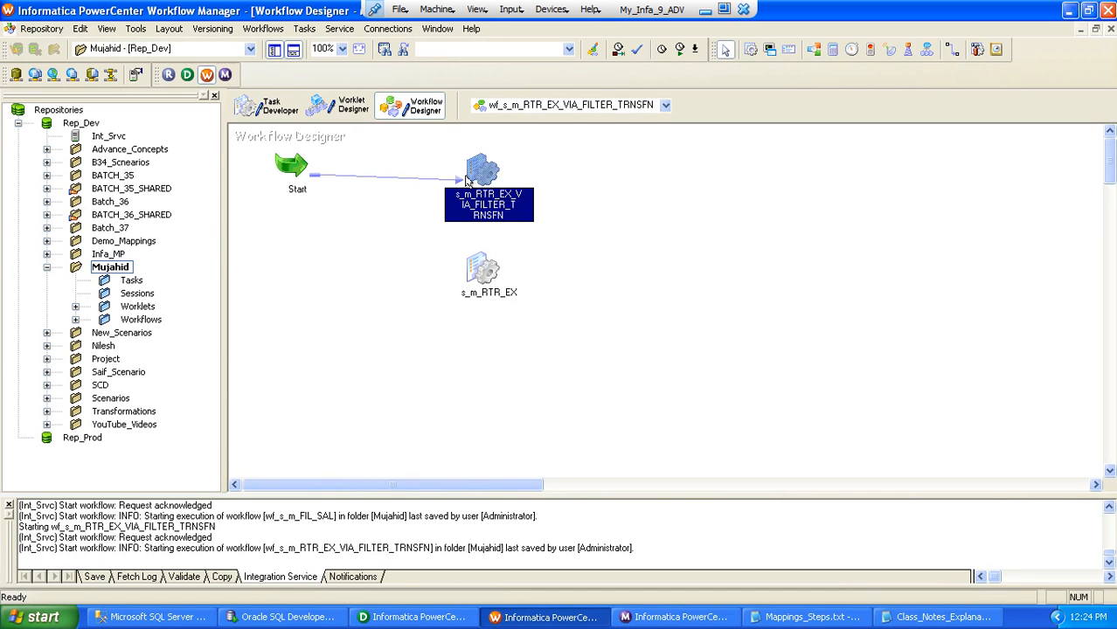
pyautogui.click(486, 273)
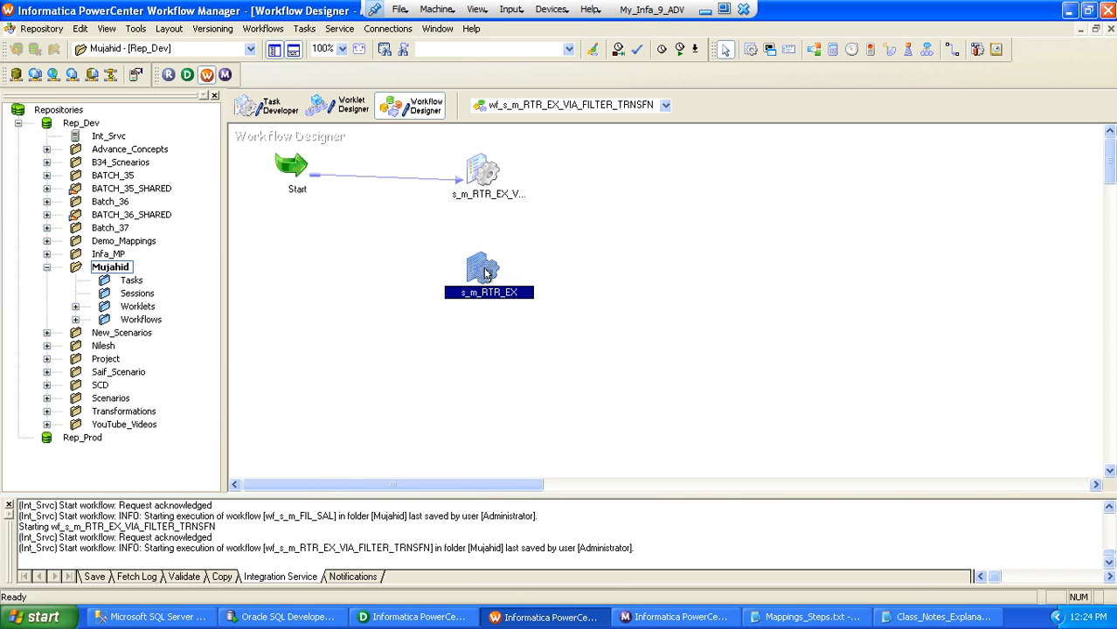
# Open session s_m_RTR_EX for editing and assign relational connection SS_ABY_STG_RPD_SNTNDR to source SQ_CUSTOMER_SRC
pyautogui.doubleClick(485, 274)
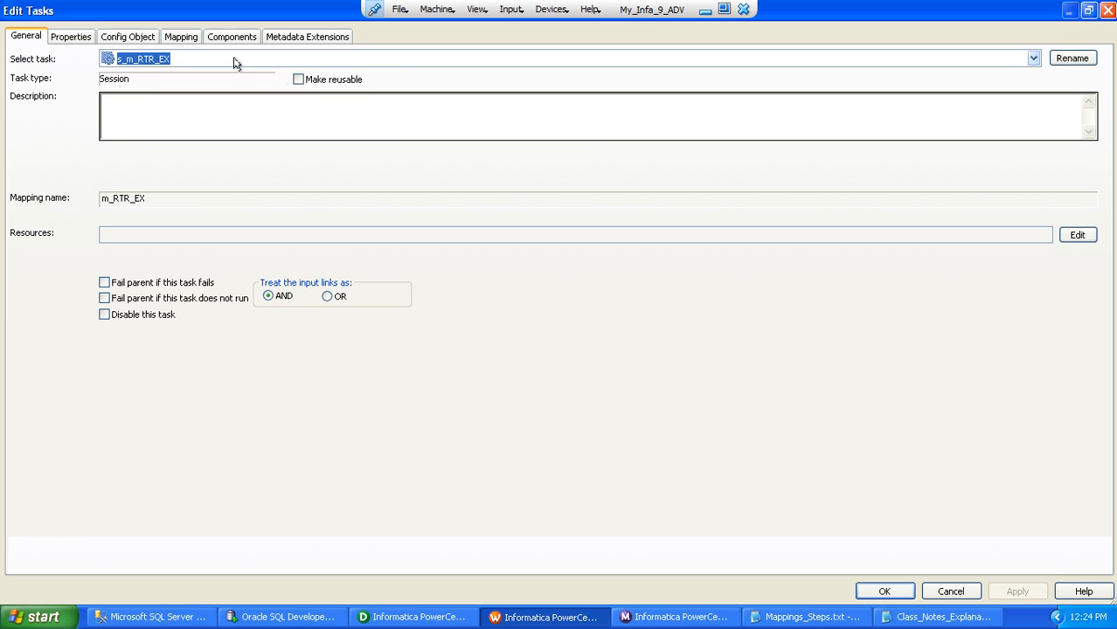
pyautogui.click(181, 37)
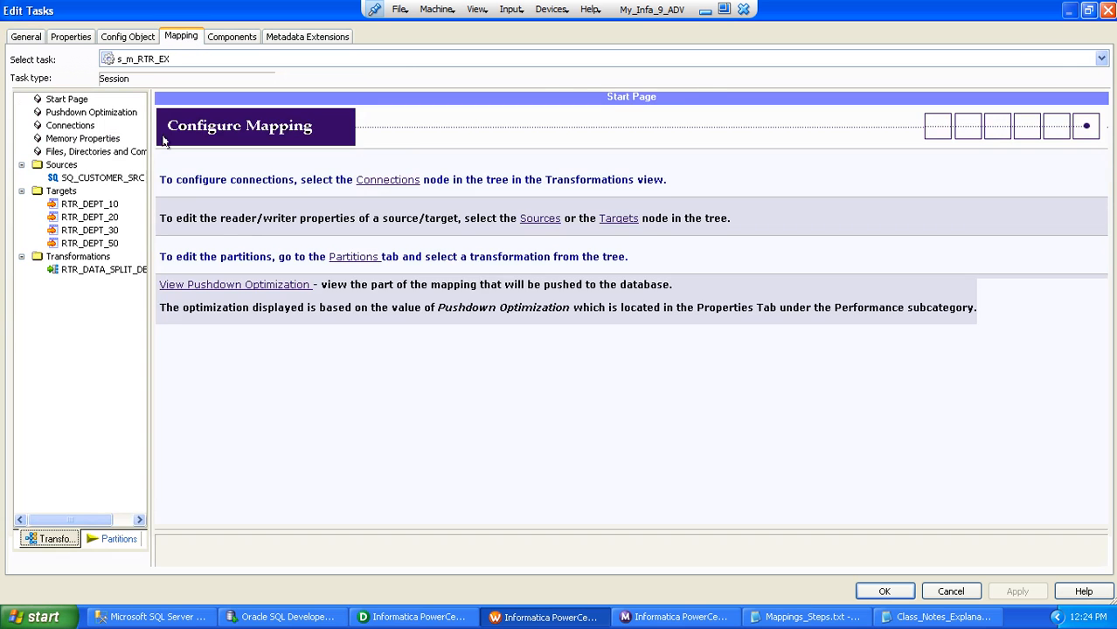
pyautogui.click(115, 179)
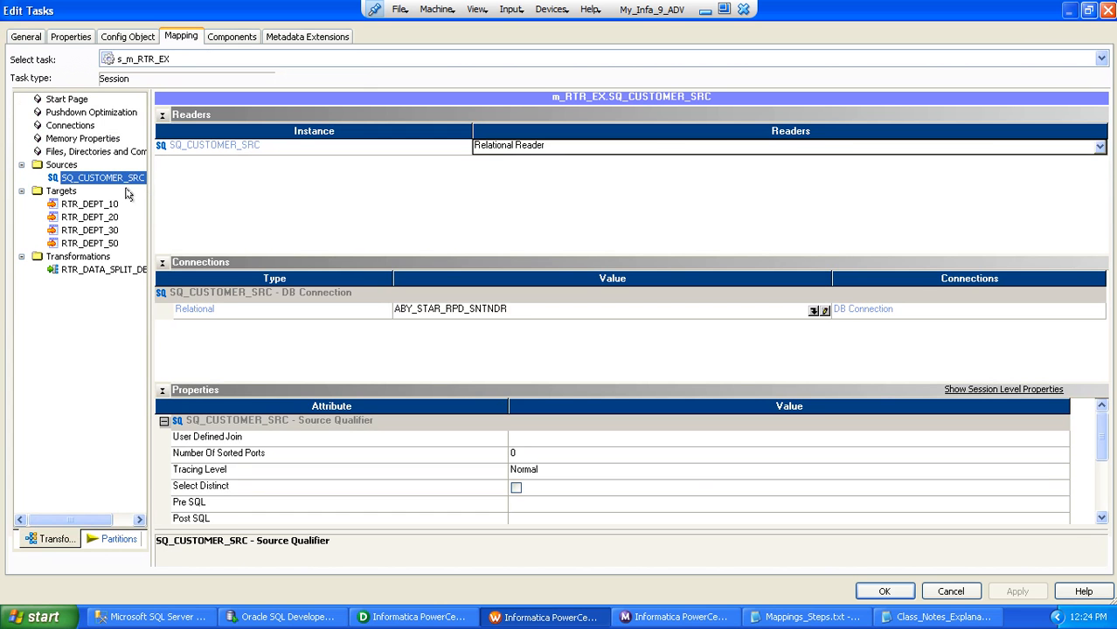
pyautogui.click(812, 311)
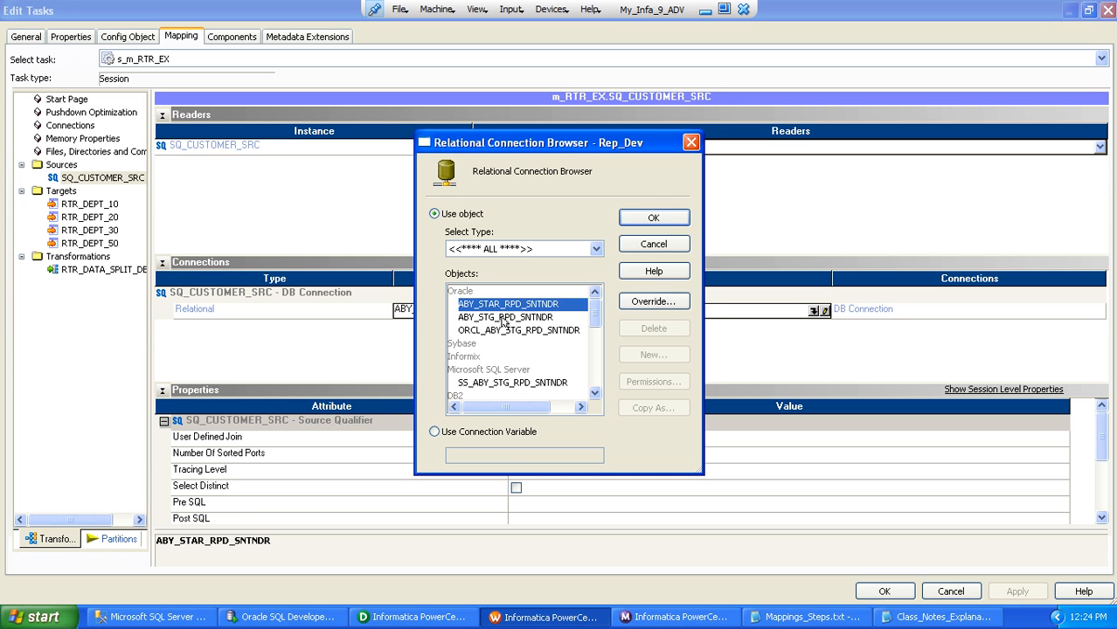
pyautogui.doubleClick(486, 384)
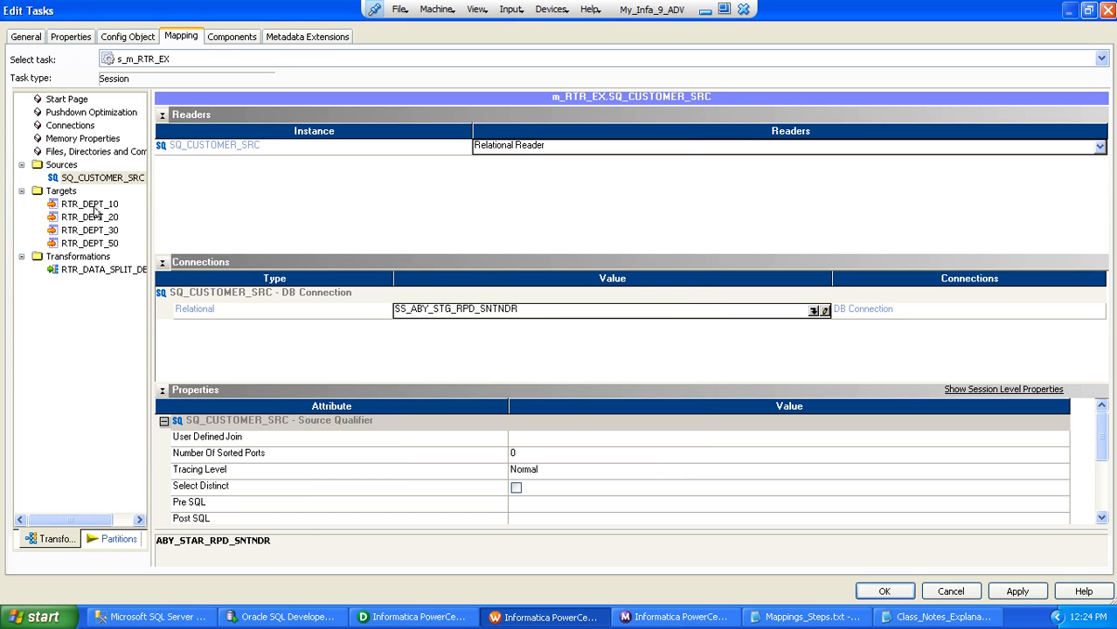
# For target RTR_DEPT_10, set the load type to Normal, disable Update as Update and Delete, and enable the truncate target table option
pyautogui.click(91, 205)
pyautogui.click(162, 263)
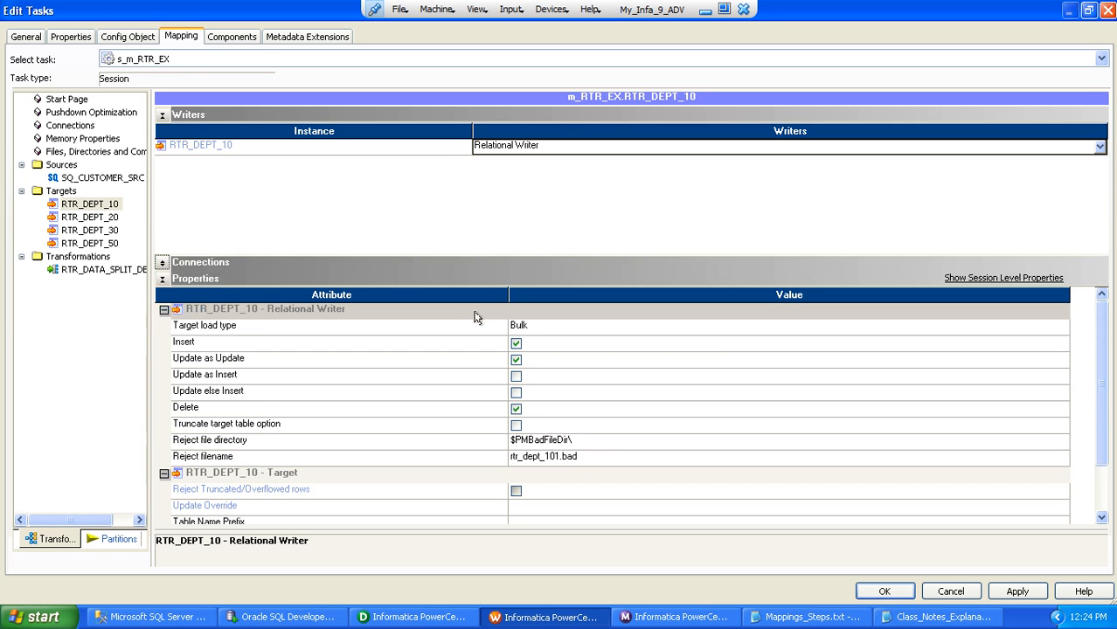
pyautogui.click(548, 327)
pyautogui.click(548, 326)
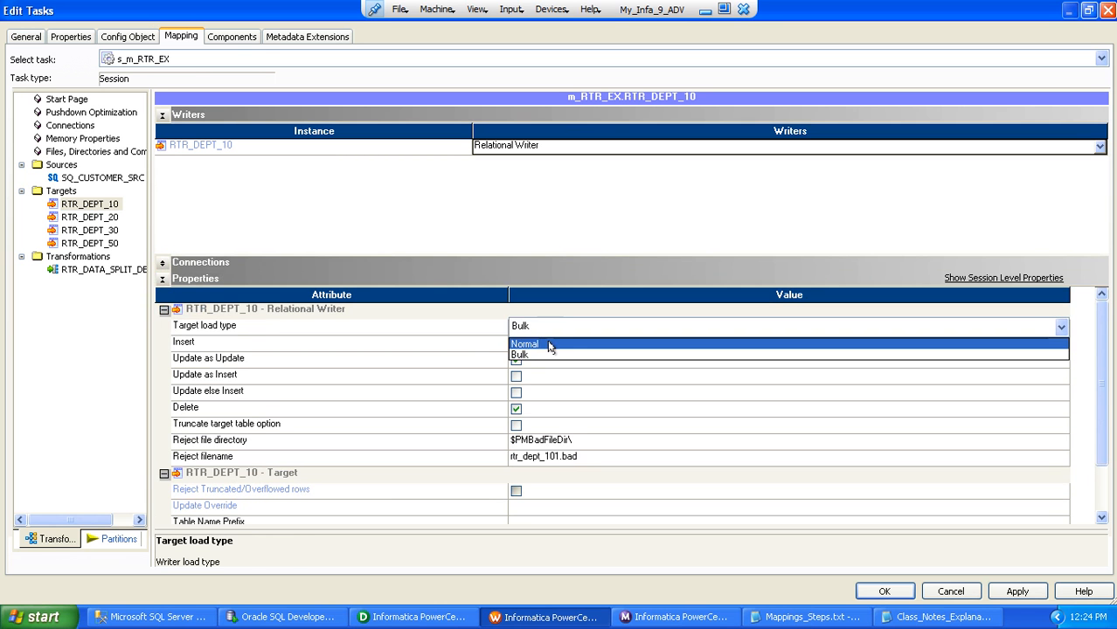
pyautogui.click(548, 345)
pyautogui.click(486, 349)
pyautogui.click(516, 361)
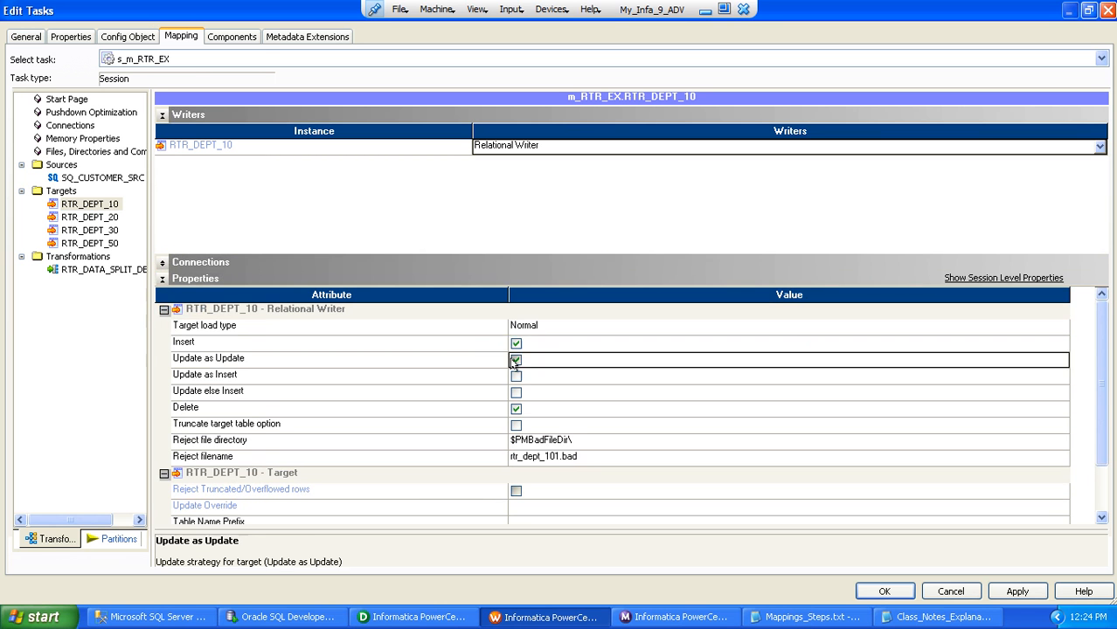
pyautogui.click(516, 411)
pyautogui.click(517, 423)
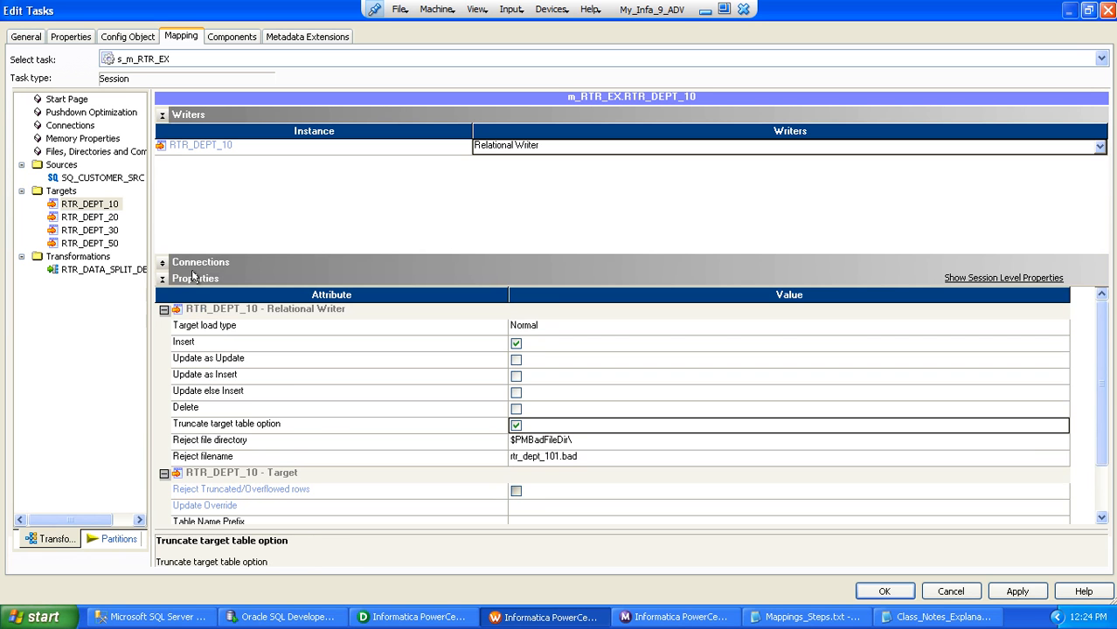
# For target RTR_DEPT_20, set the load type to Normal, disable Update as Update and Delete, and enable the truncate target table option
pyautogui.click(101, 219)
pyautogui.click(538, 332)
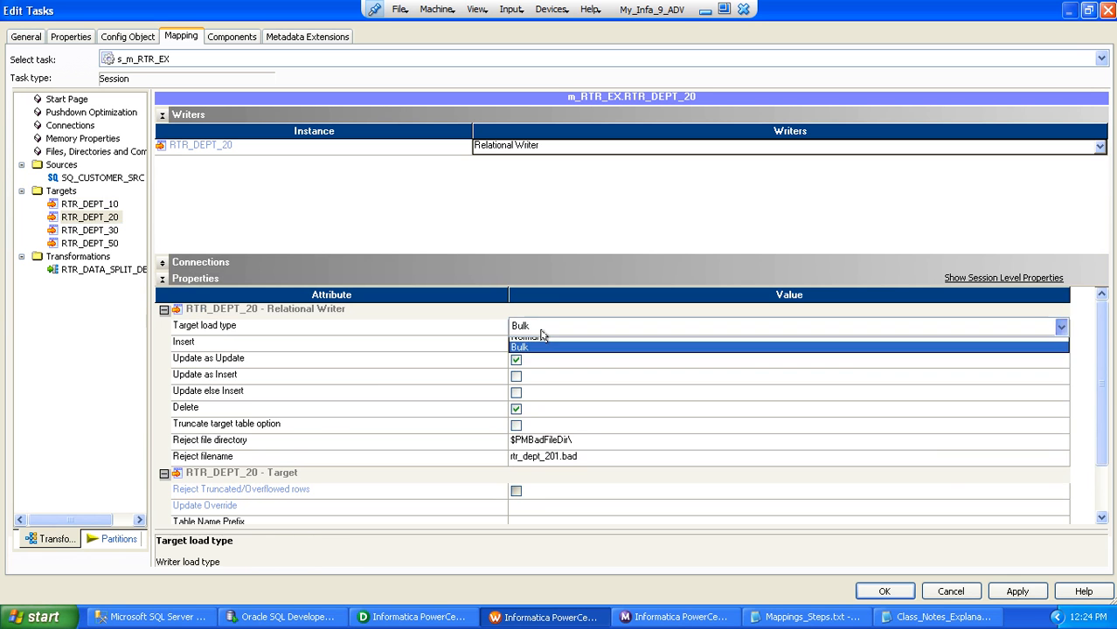
pyautogui.click(542, 333)
pyautogui.click(546, 342)
pyautogui.click(492, 347)
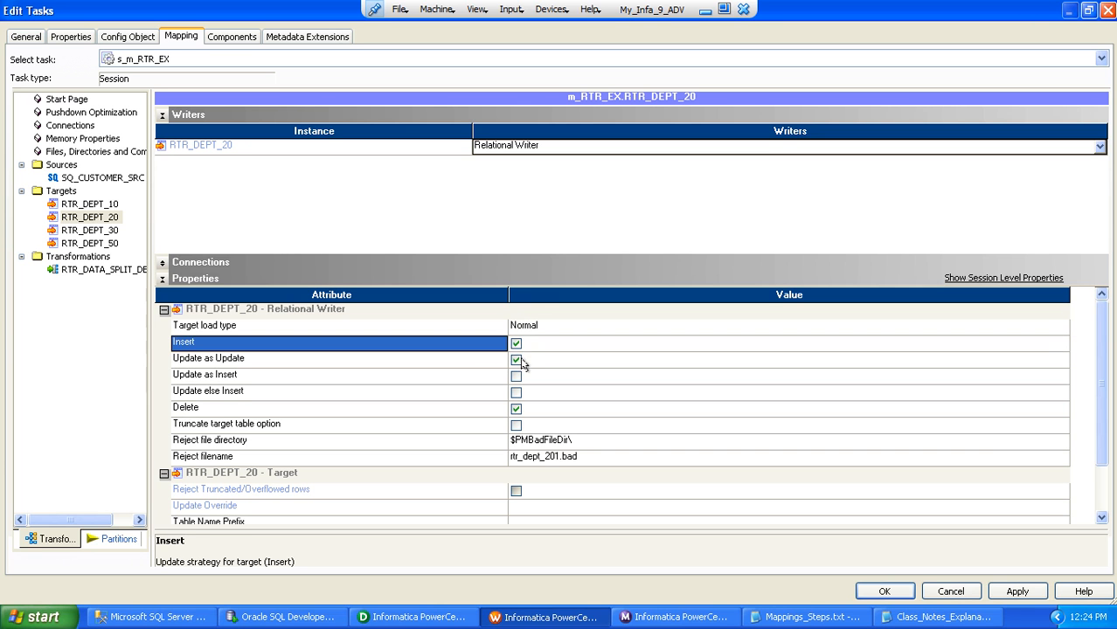
pyautogui.click(516, 363)
pyautogui.click(516, 408)
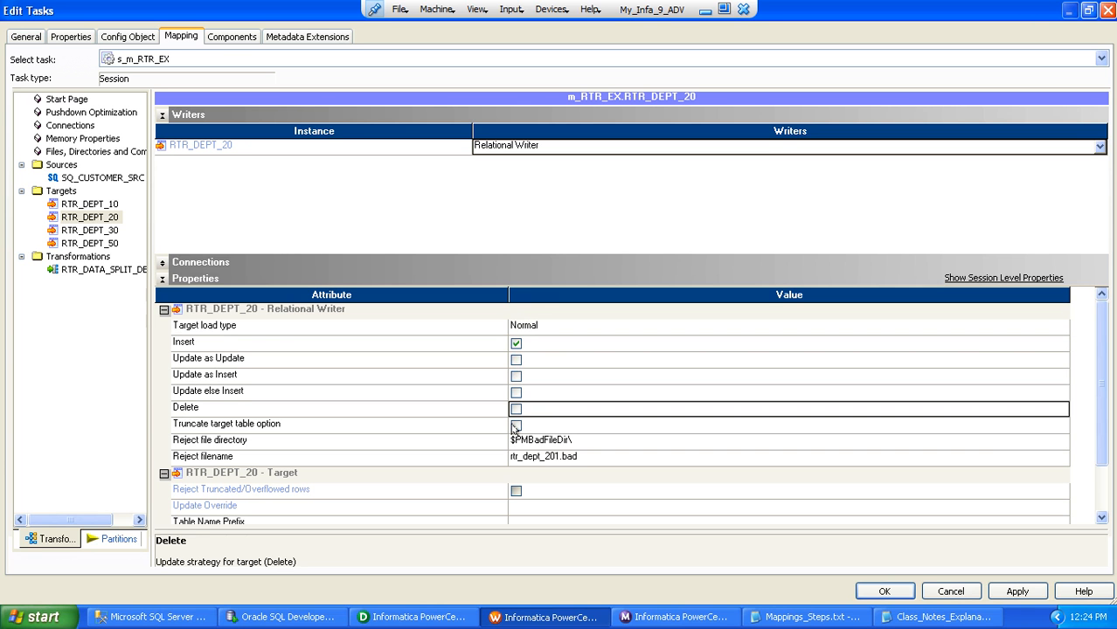
pyautogui.click(516, 426)
# For target RTR_DEPT_30, set the load type to Normal, disable Update as Update and Delete, and enable the truncate target table option
pyautogui.click(108, 232)
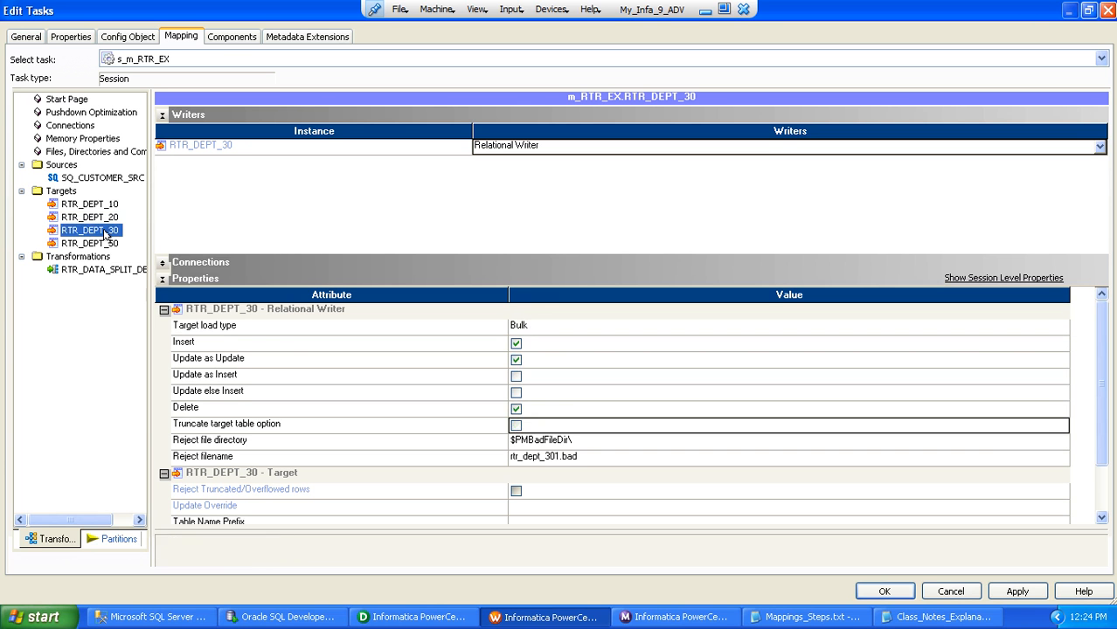
pyautogui.click(531, 334)
pyautogui.click(533, 334)
pyautogui.click(537, 346)
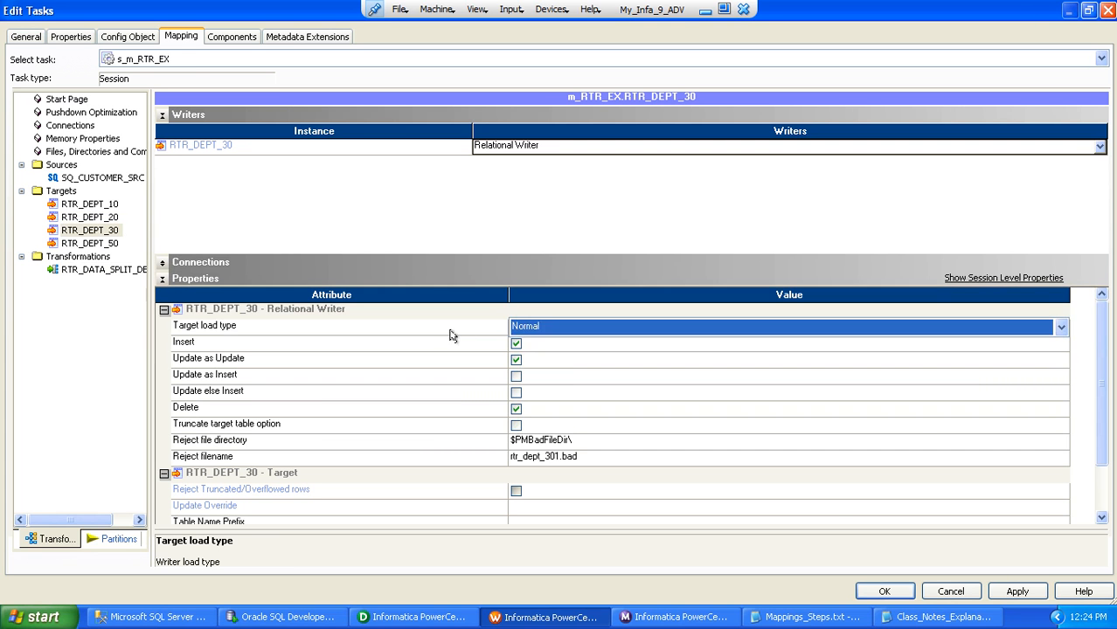
pyautogui.click(453, 334)
pyautogui.click(516, 361)
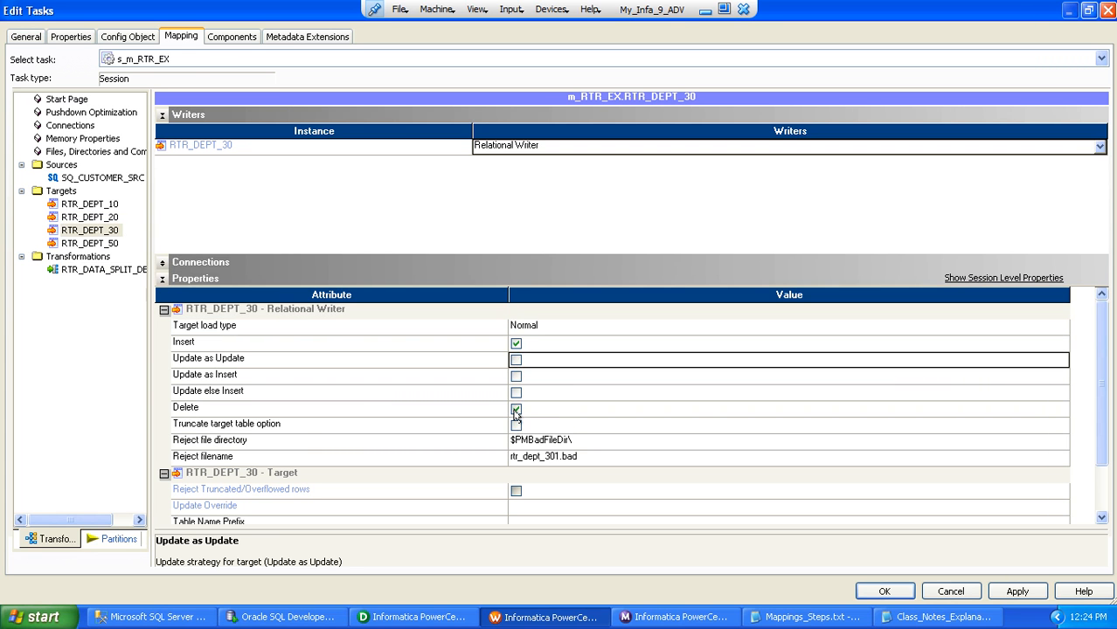
pyautogui.click(516, 408)
pyautogui.click(516, 426)
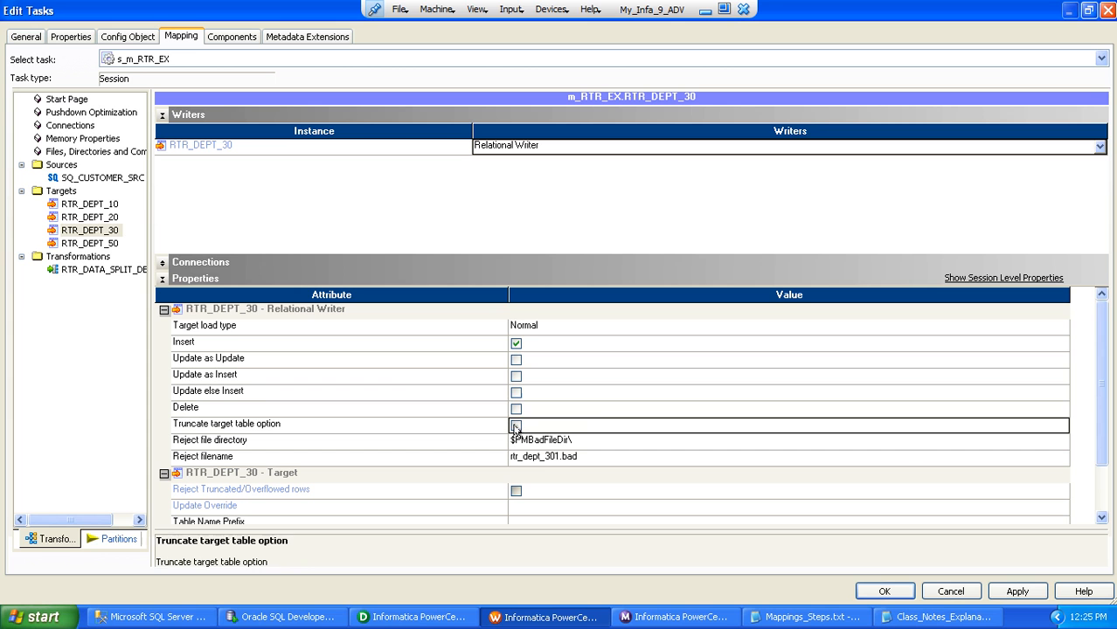
# Set RTR_DEPT_50 to Normal load, disable Update as Update and Delete, enable target table truncation, and save the session edits in the workflow
pyautogui.click(114, 245)
pyautogui.click(548, 330)
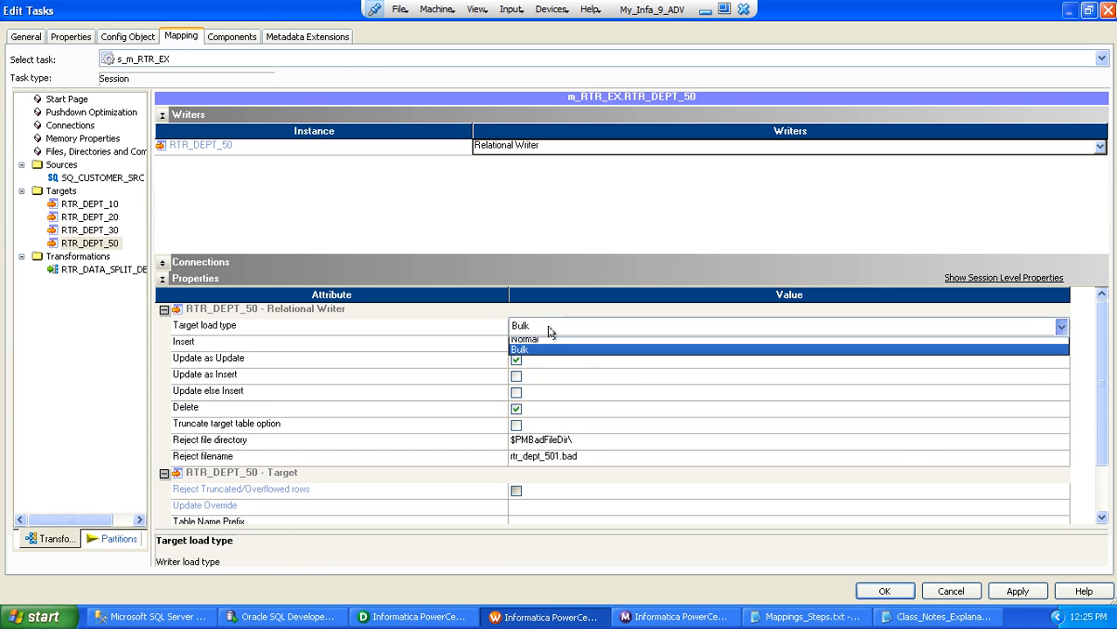
pyautogui.click(521, 342)
pyautogui.click(453, 344)
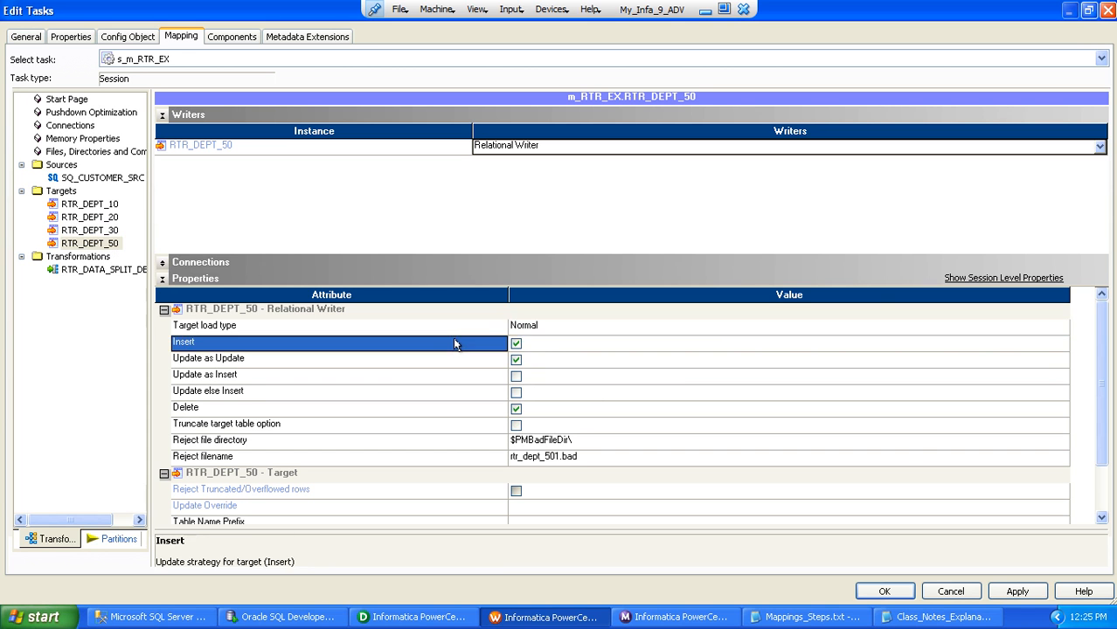
pyautogui.click(516, 360)
pyautogui.click(516, 410)
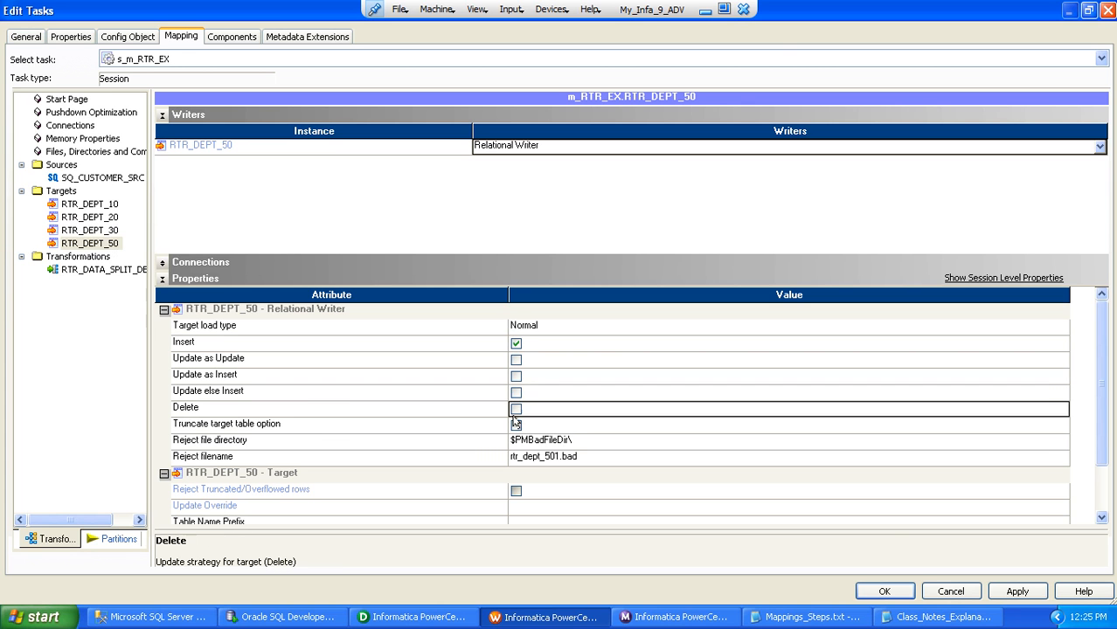
pyautogui.click(516, 426)
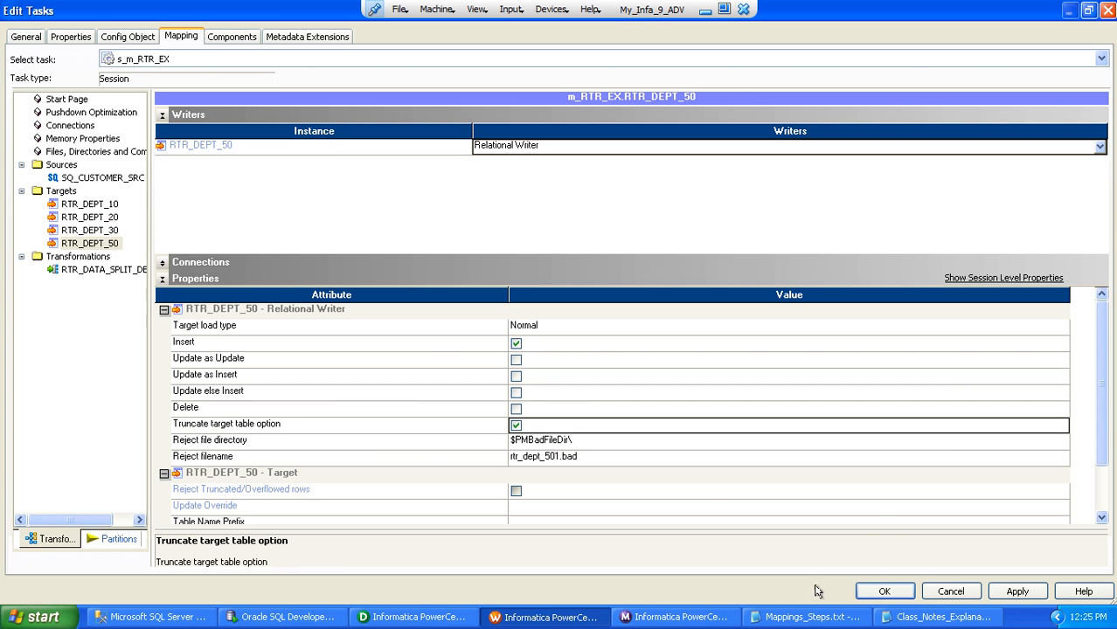
pyautogui.click(883, 592)
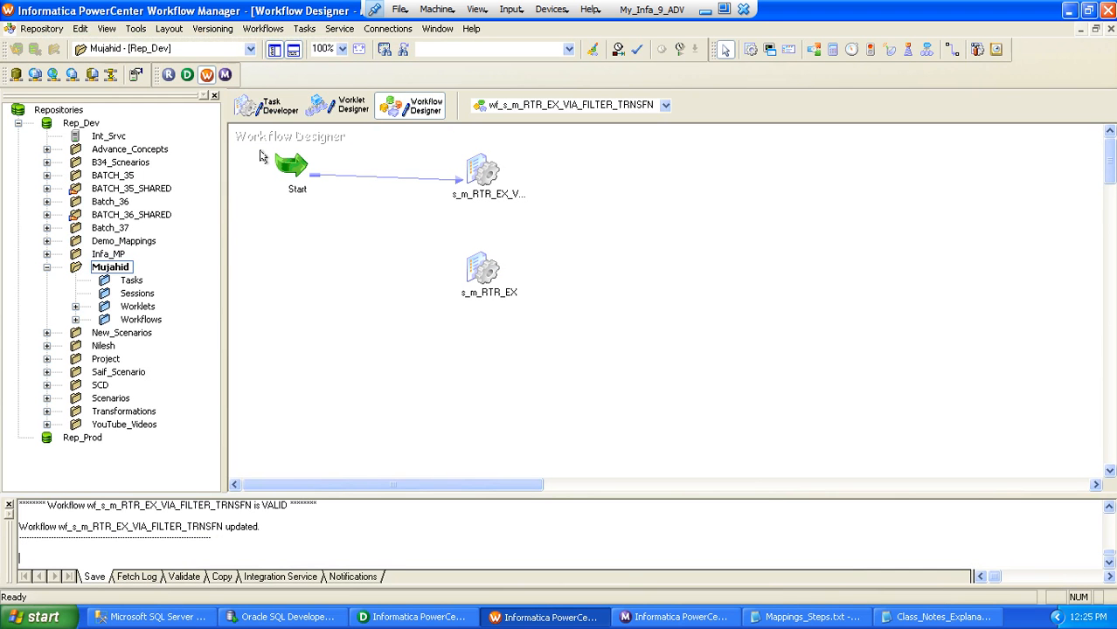
pyautogui.moveTo(268, 149); pyautogui.dragTo(324, 210)
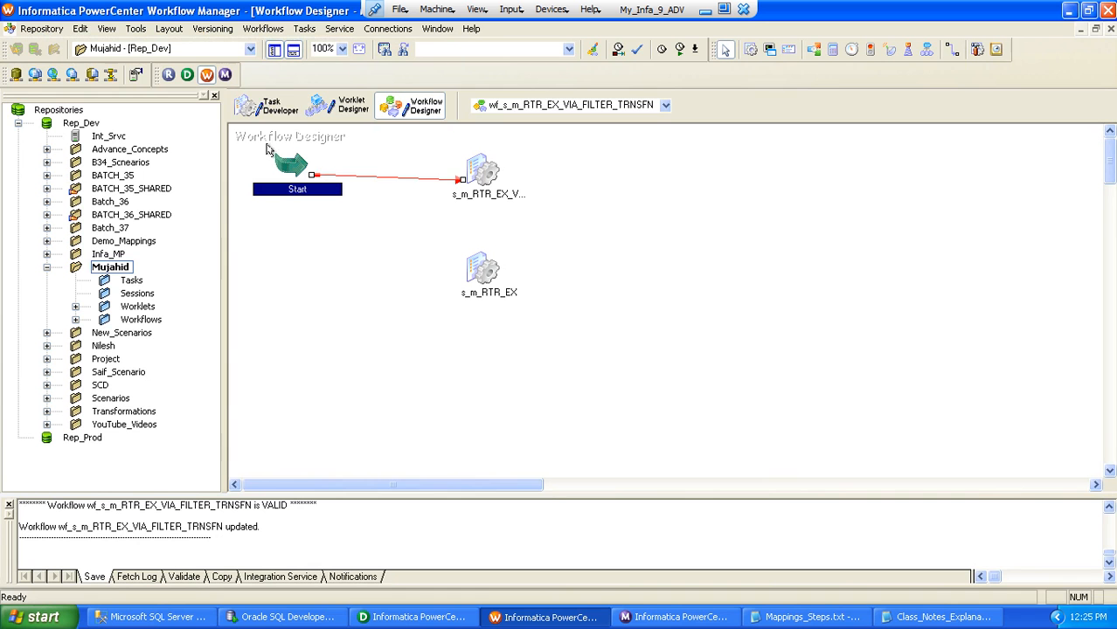
pyautogui.moveTo(267, 149); pyautogui.dragTo(316, 212)
pyautogui.moveTo(443, 144); pyautogui.dragTo(516, 318)
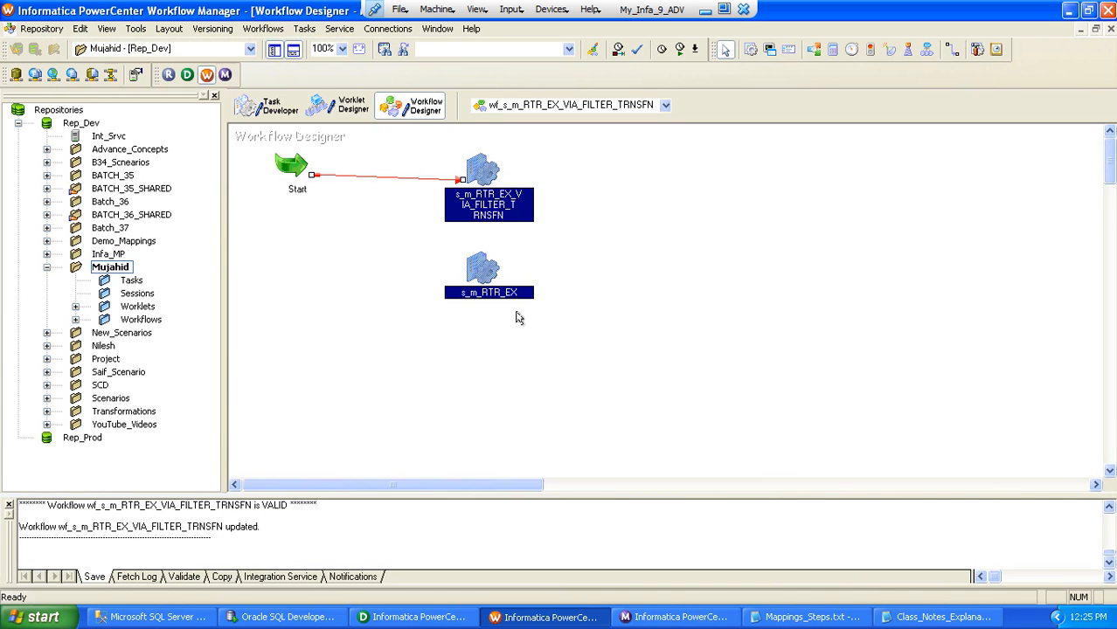
pyautogui.click(299, 204)
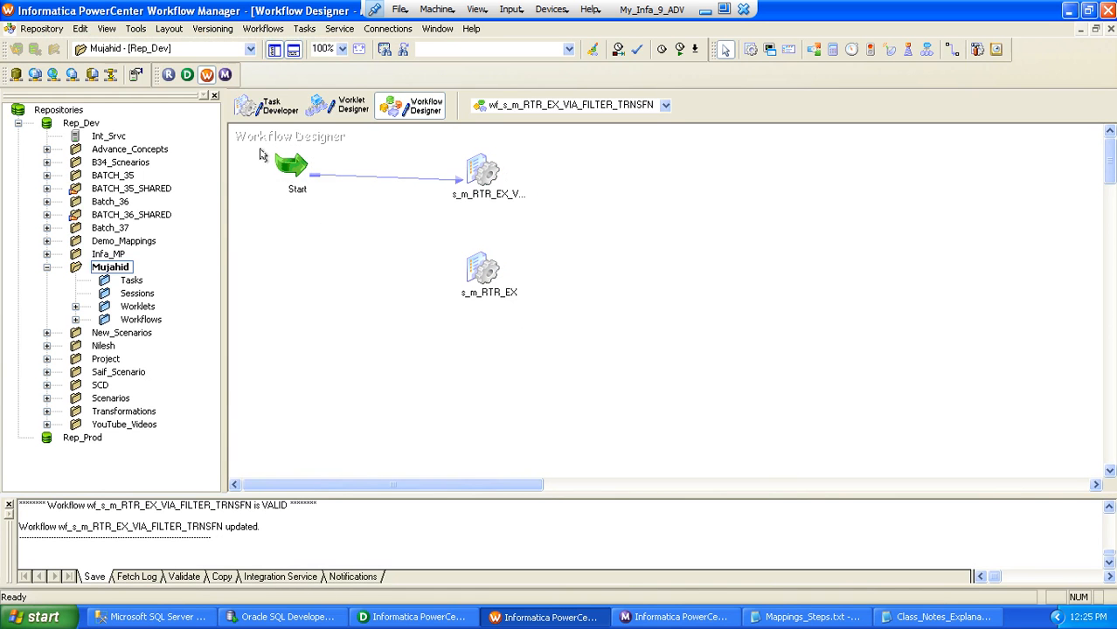
pyautogui.moveTo(261, 150); pyautogui.dragTo(323, 207)
pyautogui.moveTo(461, 148); pyautogui.dragTo(526, 212)
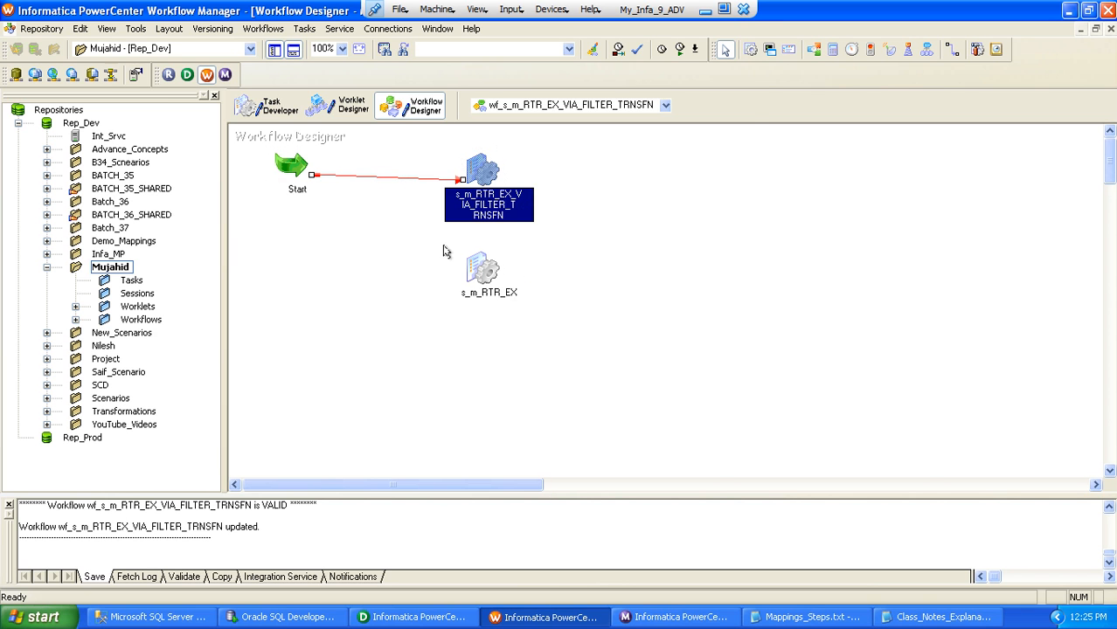
pyautogui.moveTo(443, 247); pyautogui.dragTo(524, 302)
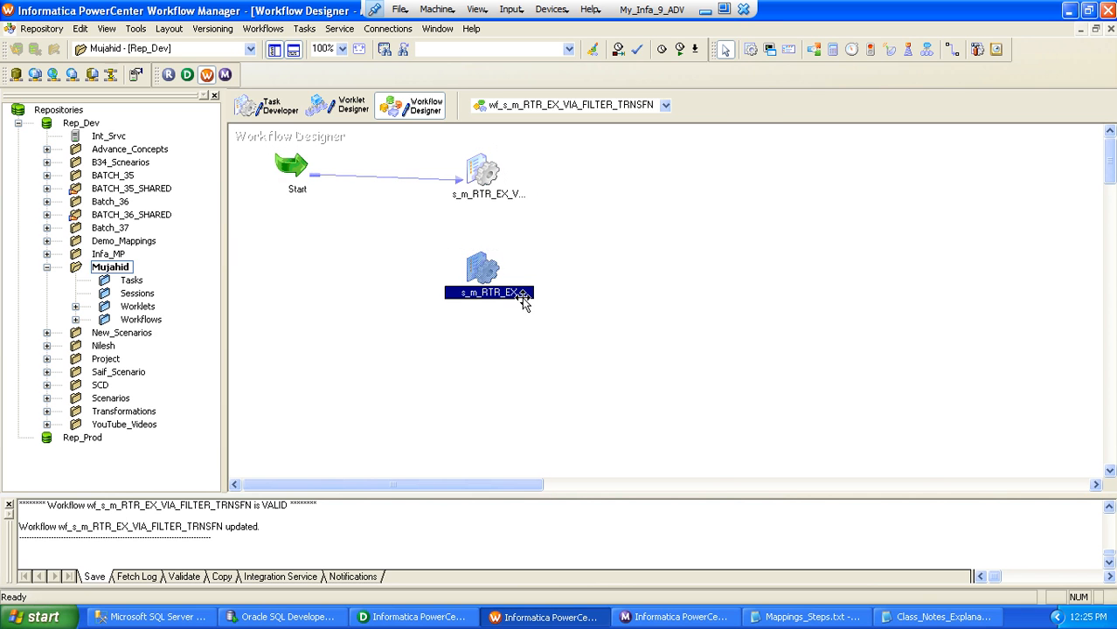
pyautogui.rightClick(756, 193)
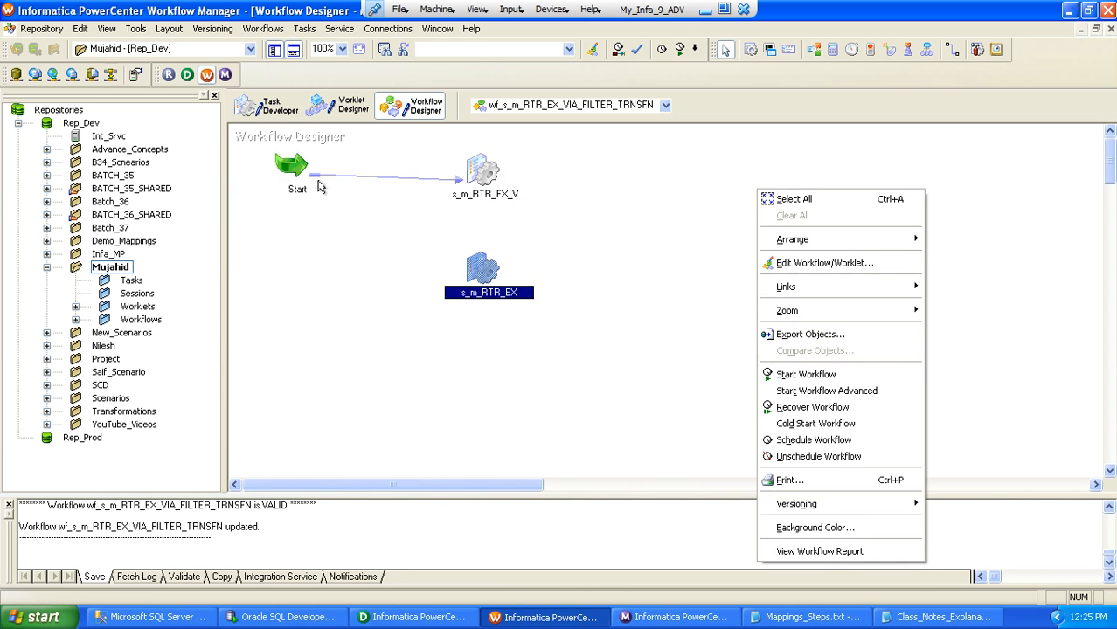
pyautogui.moveTo(252, 145); pyautogui.dragTo(544, 219)
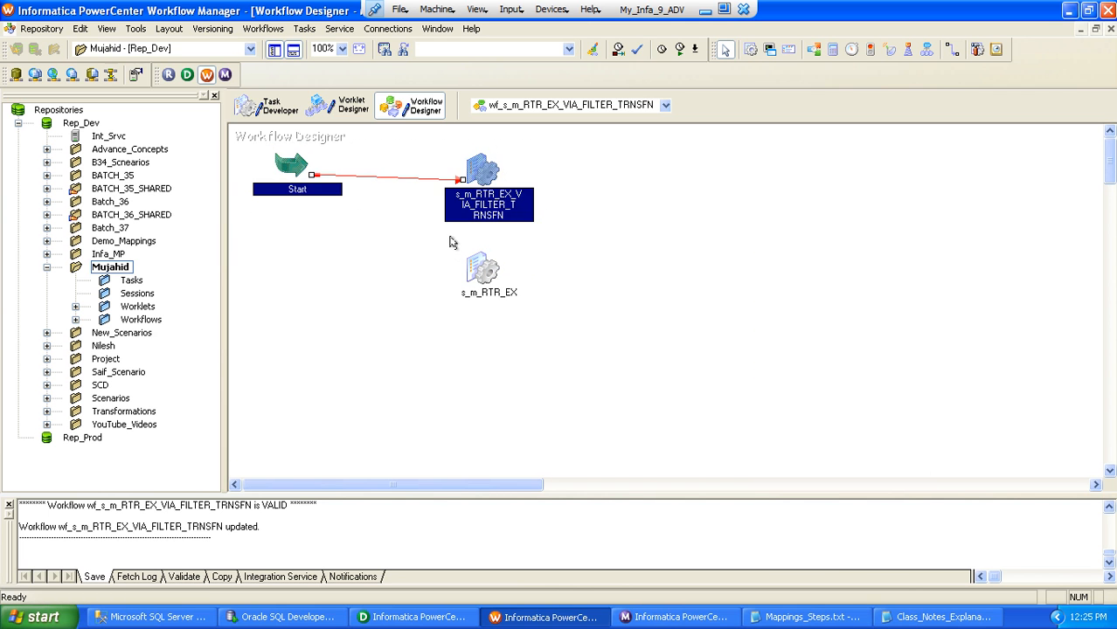
pyautogui.moveTo(452, 242); pyautogui.dragTo(519, 309)
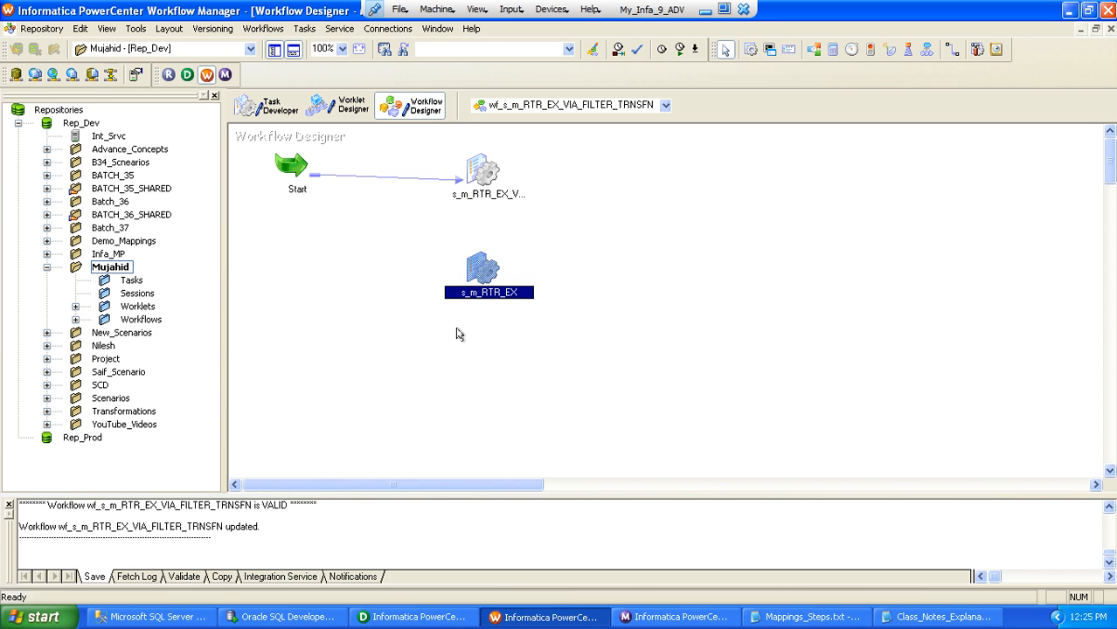
pyautogui.click(610, 330)
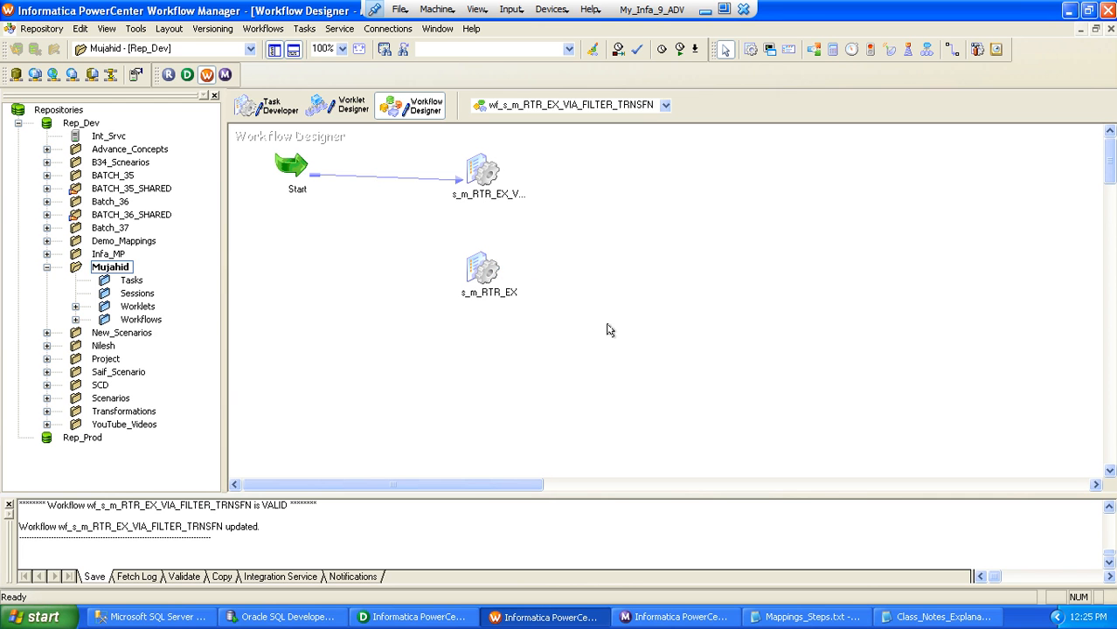
# Run only the s_m_RTR_EX session task and display that run's source/target statistics in Workflow Monitor
pyautogui.click(476, 267)
pyautogui.rightClick(476, 266)
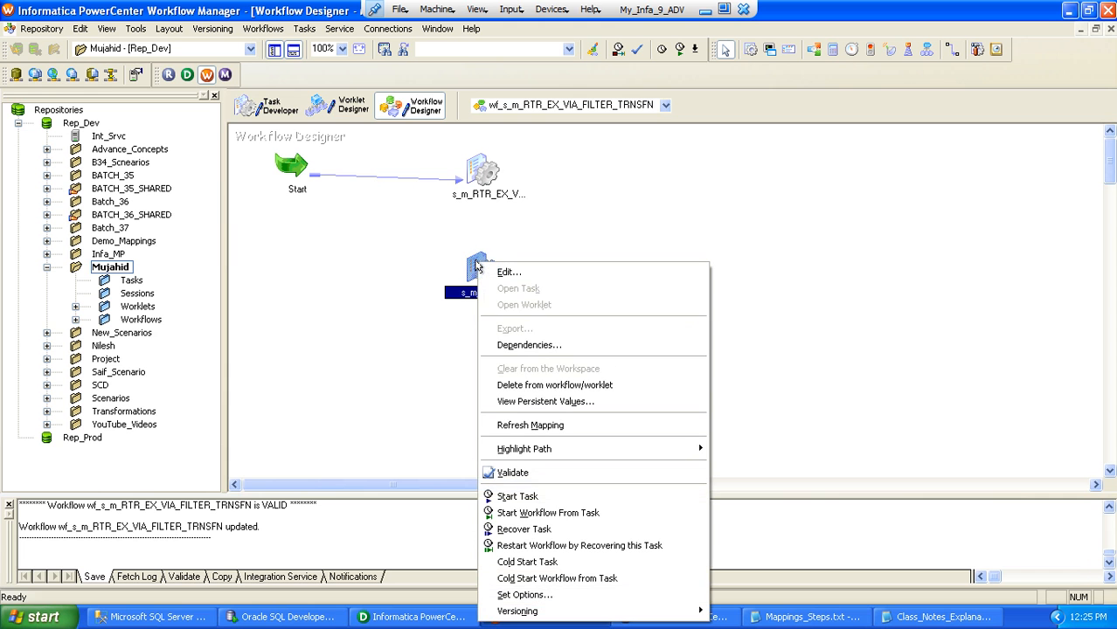
pyautogui.click(523, 496)
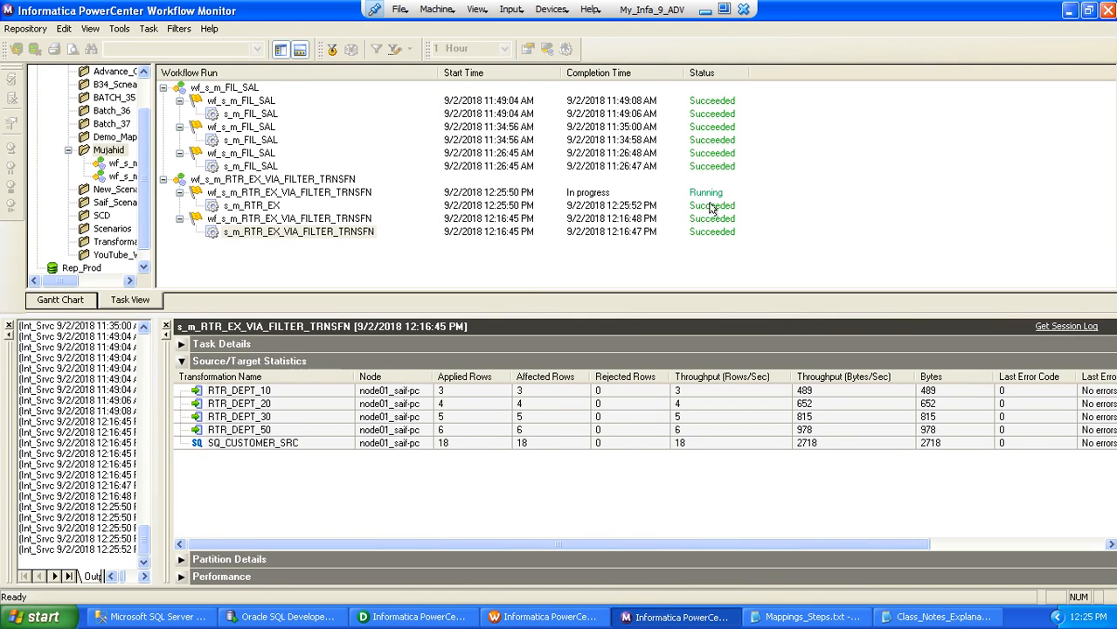
pyautogui.click(247, 206)
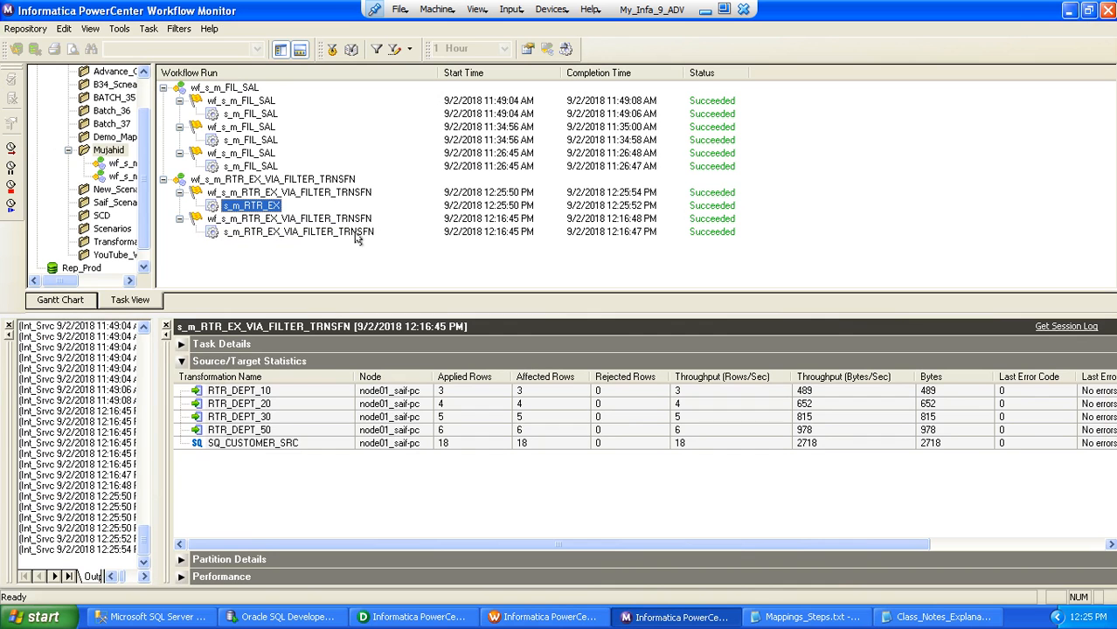
pyautogui.click(236, 208)
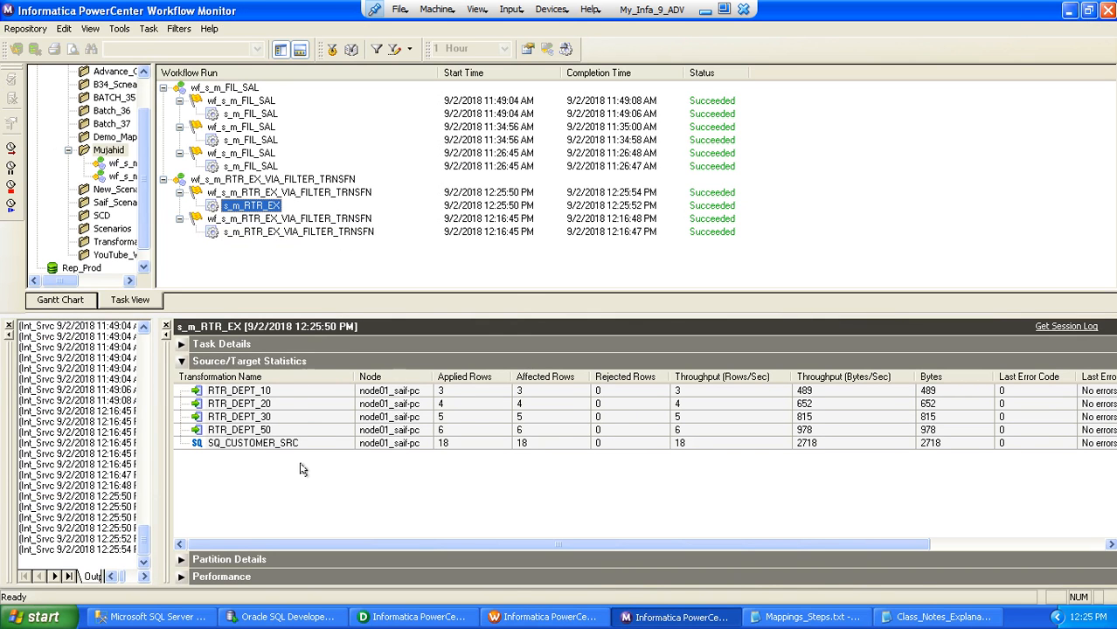
# Switch to Oracle SQL Developer to query all rows of RTR_DEPT_10, and review the router's default group in PowerCenter Designer
pyautogui.click(281, 617)
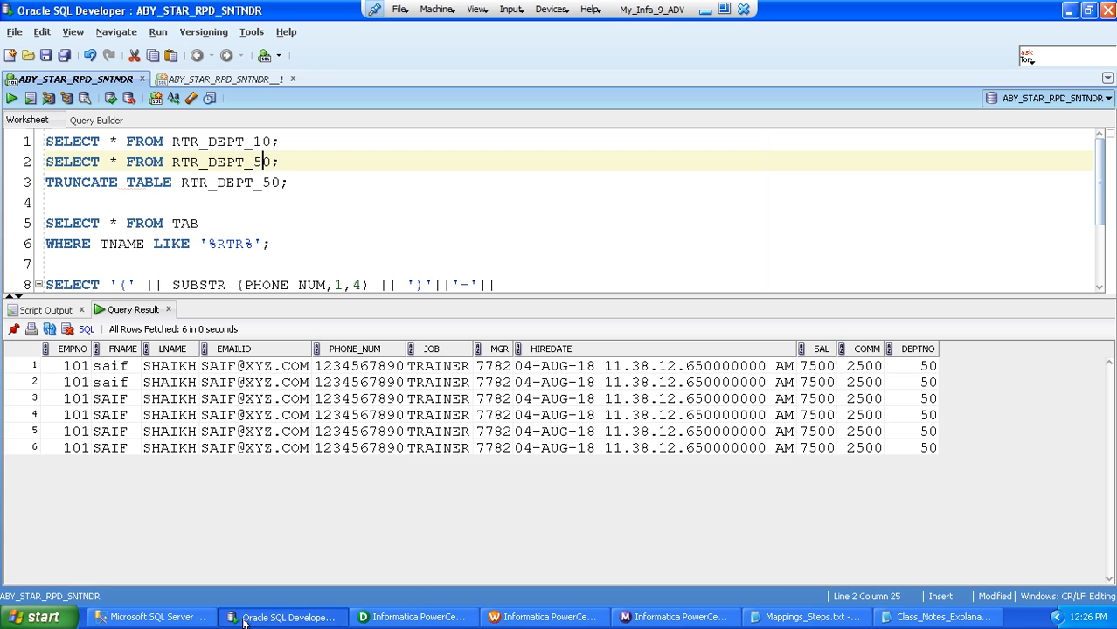
pyautogui.click(183, 142)
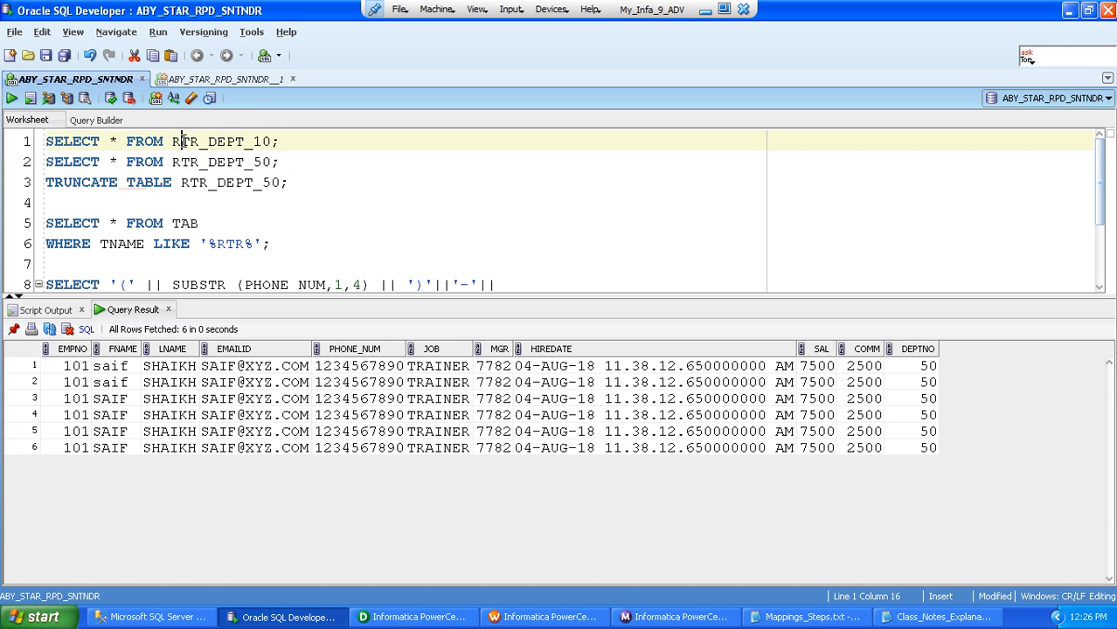
pyautogui.click(11, 98)
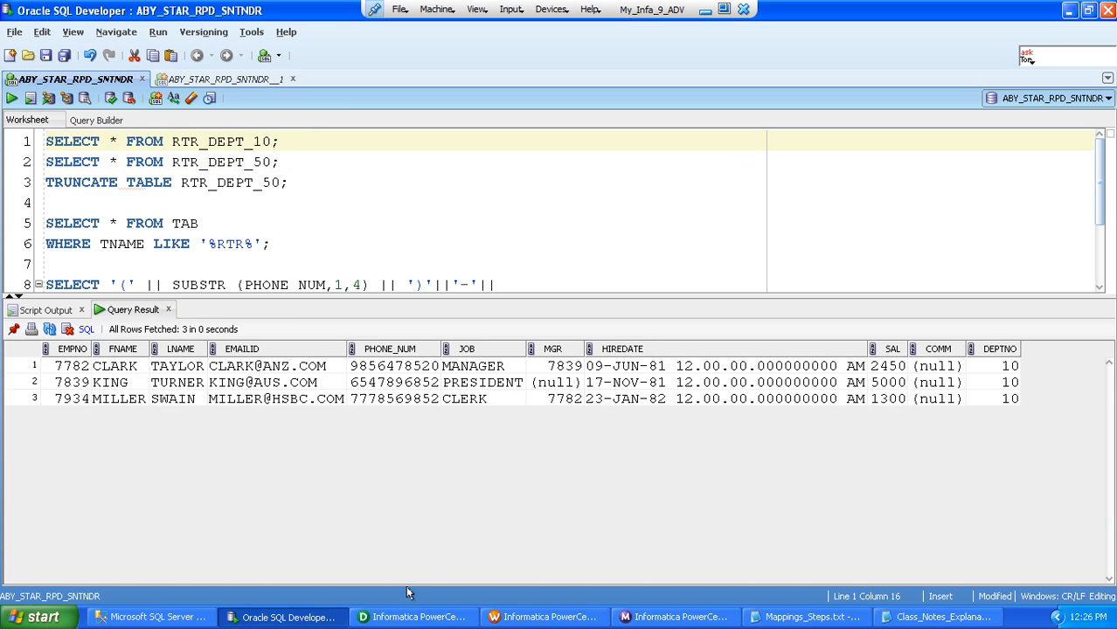
pyautogui.click(391, 617)
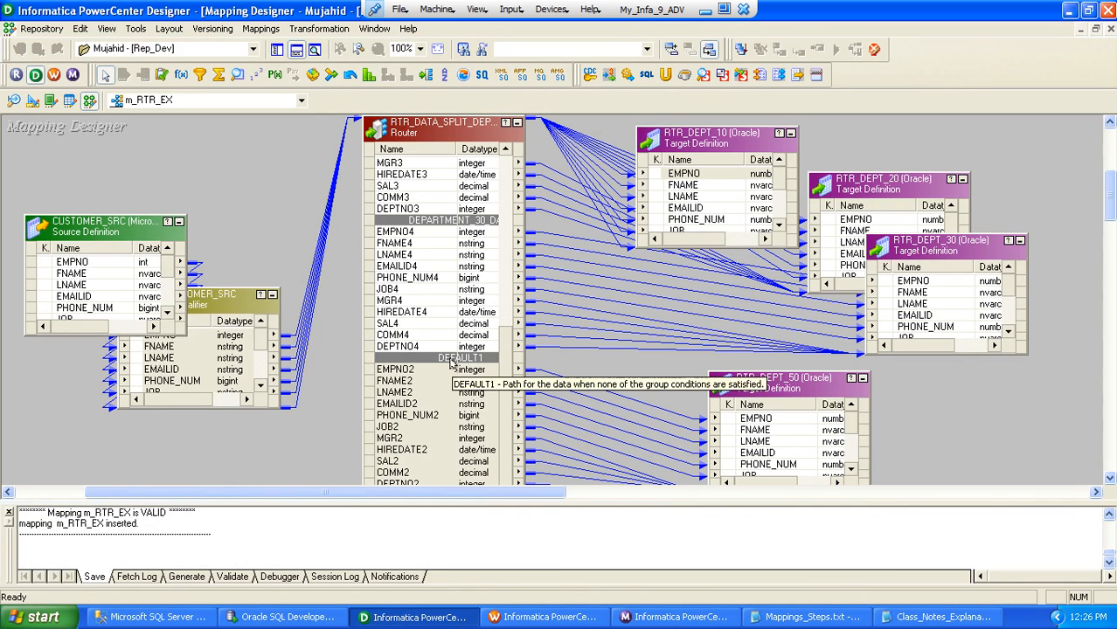
# Return to Workflow Manager and delete the s_m_RTR_EX_VIA_FILTER_TRNSFN session from the workflow
pyautogui.click(543, 617)
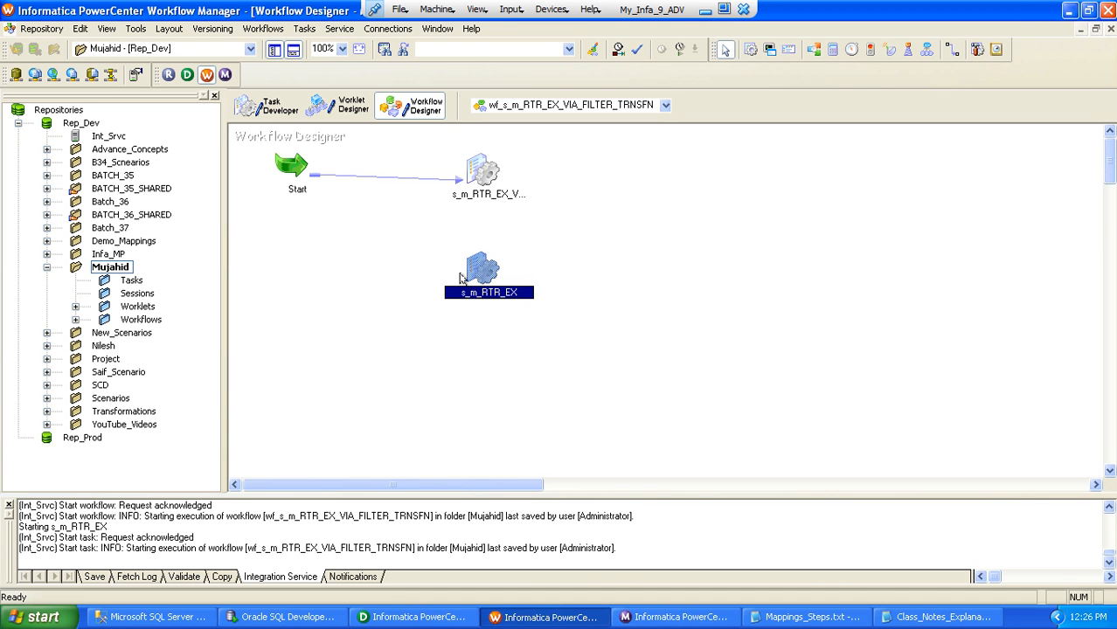
pyautogui.moveTo(264, 145); pyautogui.dragTo(328, 205)
pyautogui.moveTo(428, 155); pyautogui.dragTo(516, 208)
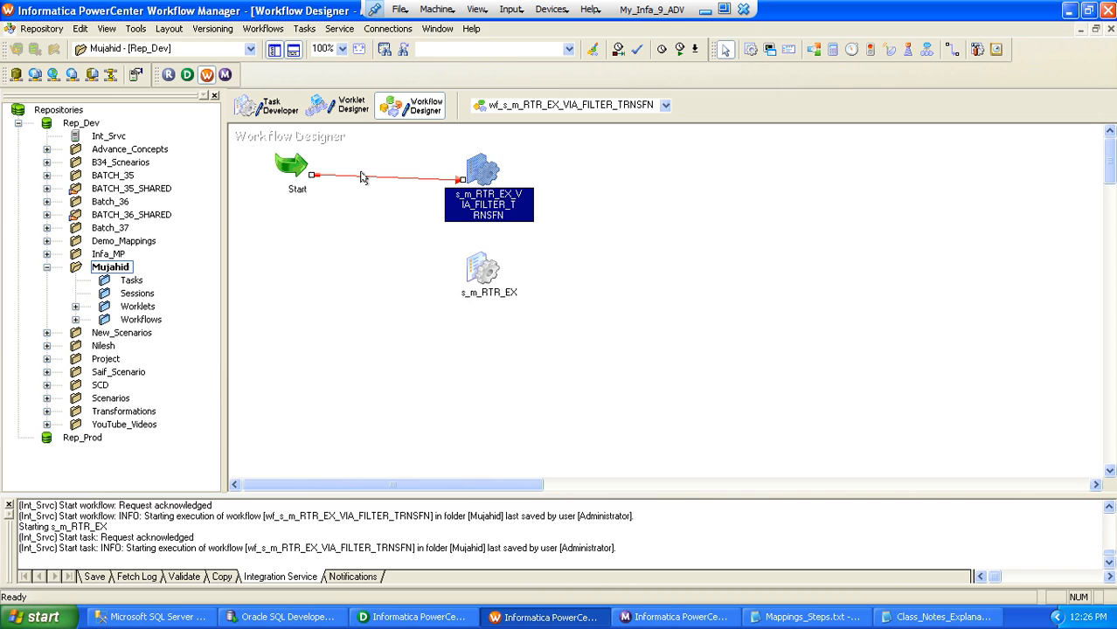
pyautogui.press('Delete')
pyautogui.press('Return')
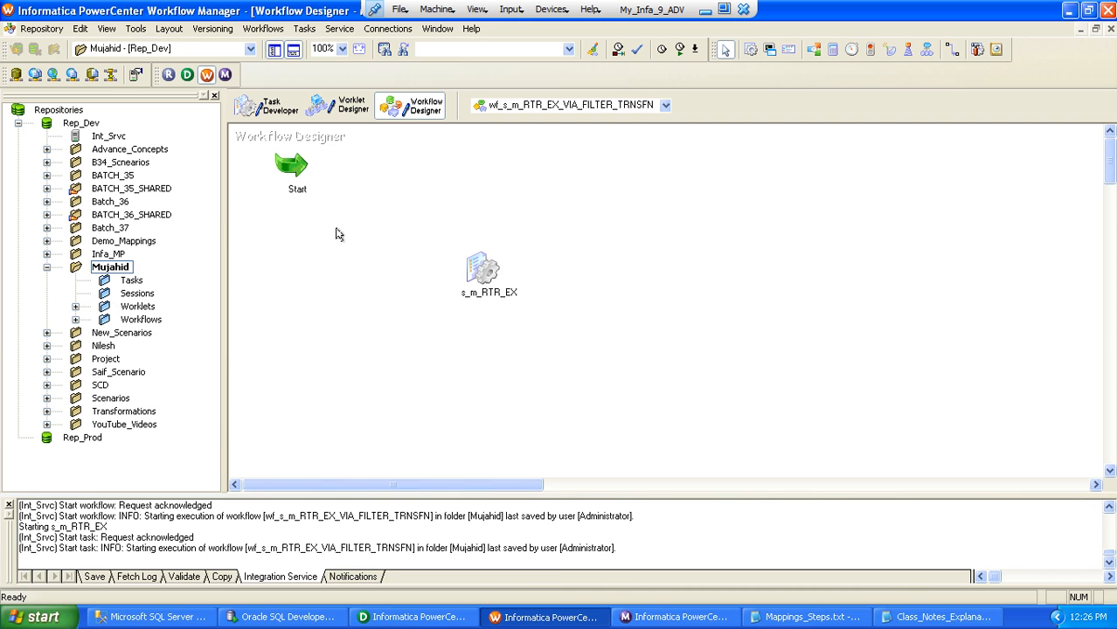
# Validate the workflow wf_s_m_RTR_EX_VIA_FILTER_TRNSFN and check the validation output
pyautogui.click(276, 33)
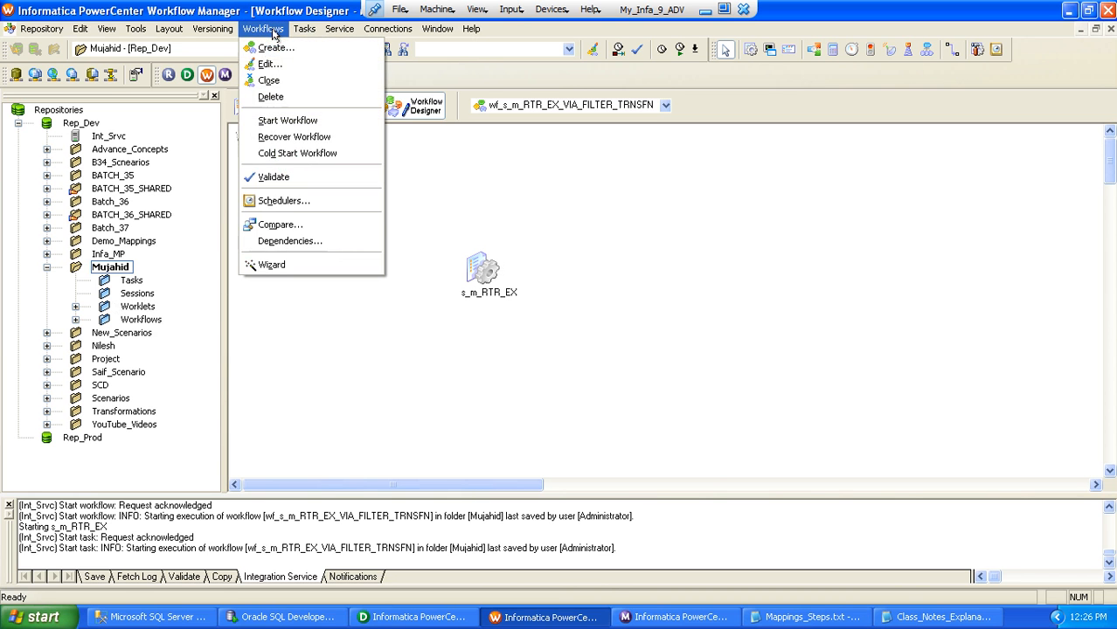
pyautogui.click(272, 177)
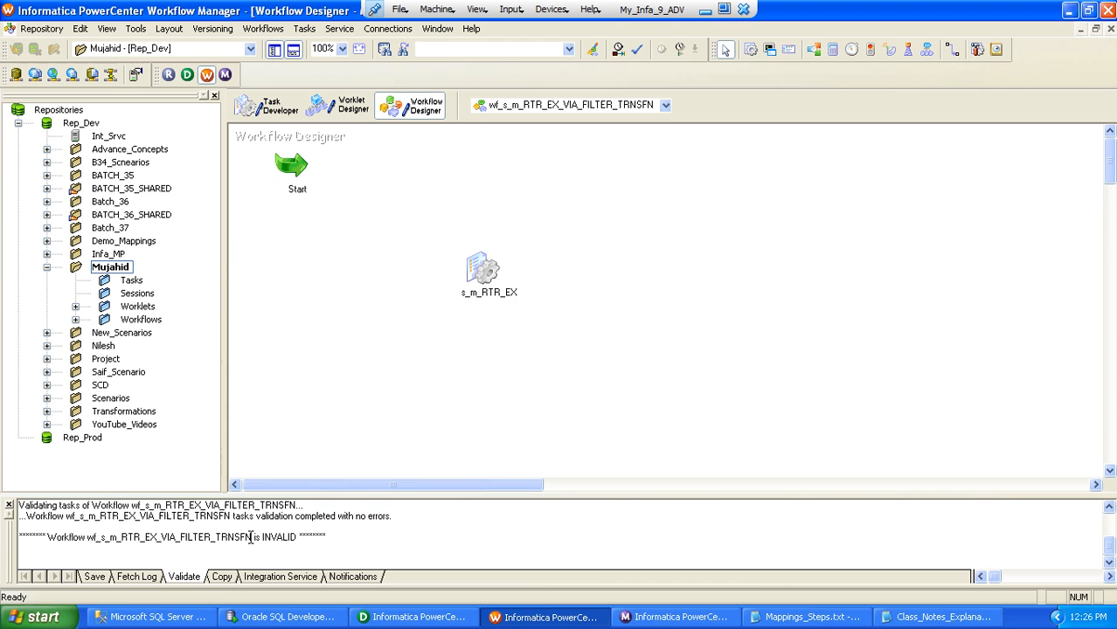
pyautogui.moveTo(260, 537); pyautogui.dragTo(304, 537)
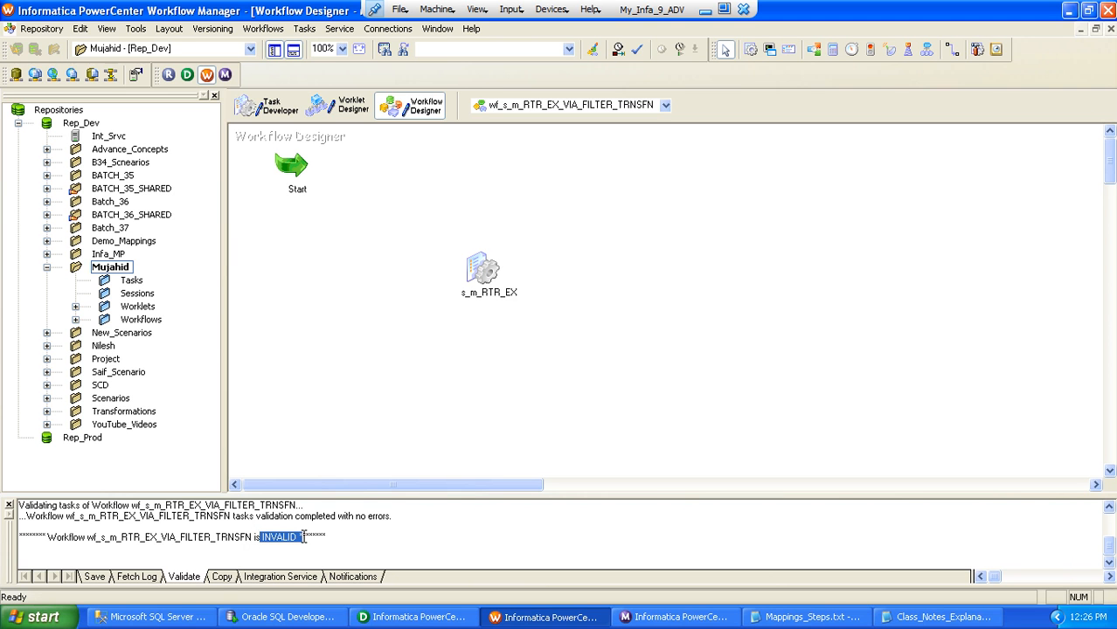
# Link the Start task to the s_m_RTR_EX session and save the workflow
pyautogui.click(296, 177)
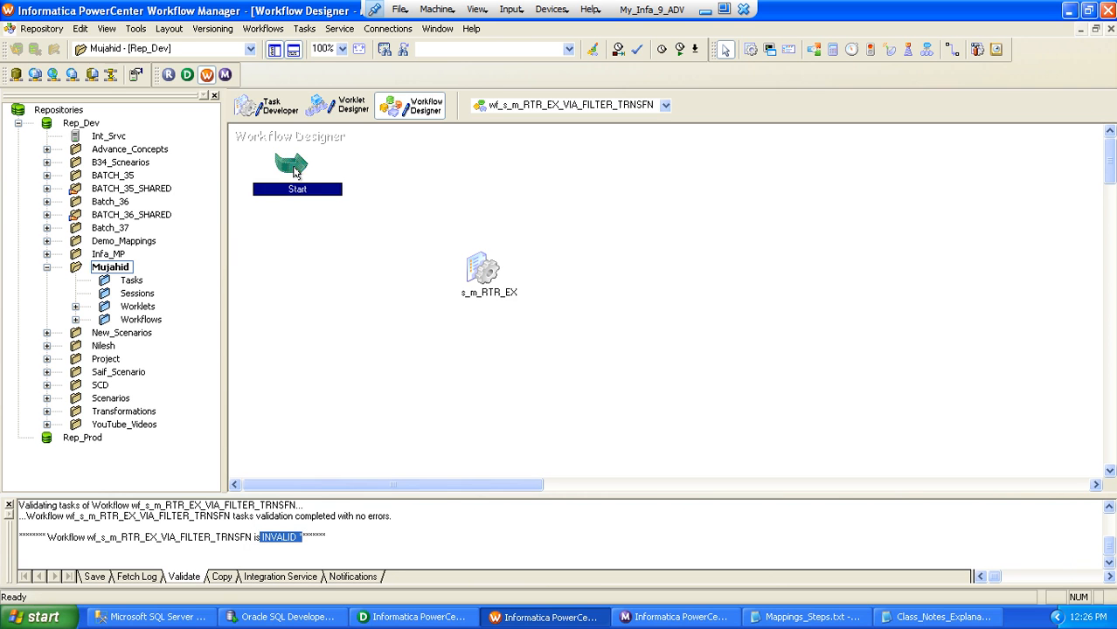
pyautogui.click(486, 288)
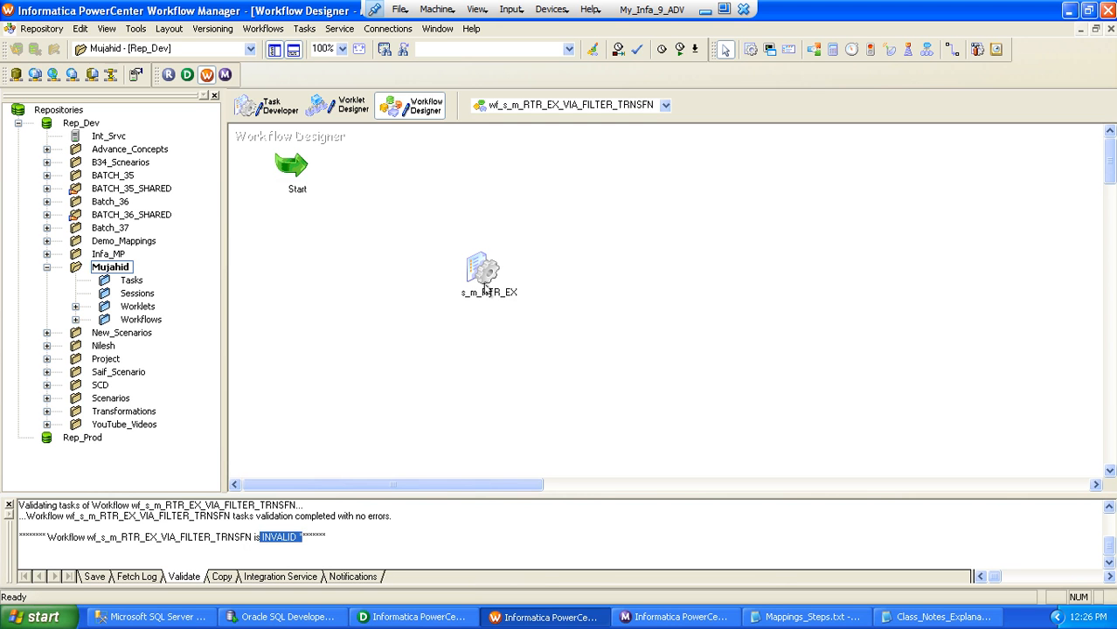
pyautogui.click(953, 50)
pyautogui.moveTo(297, 164)
pyautogui.mouseDown()
pyautogui.moveTo(450, 258)
pyautogui.moveTo(475, 254)
pyautogui.mouseUp()
pyautogui.hotkey('ctrl', 's')
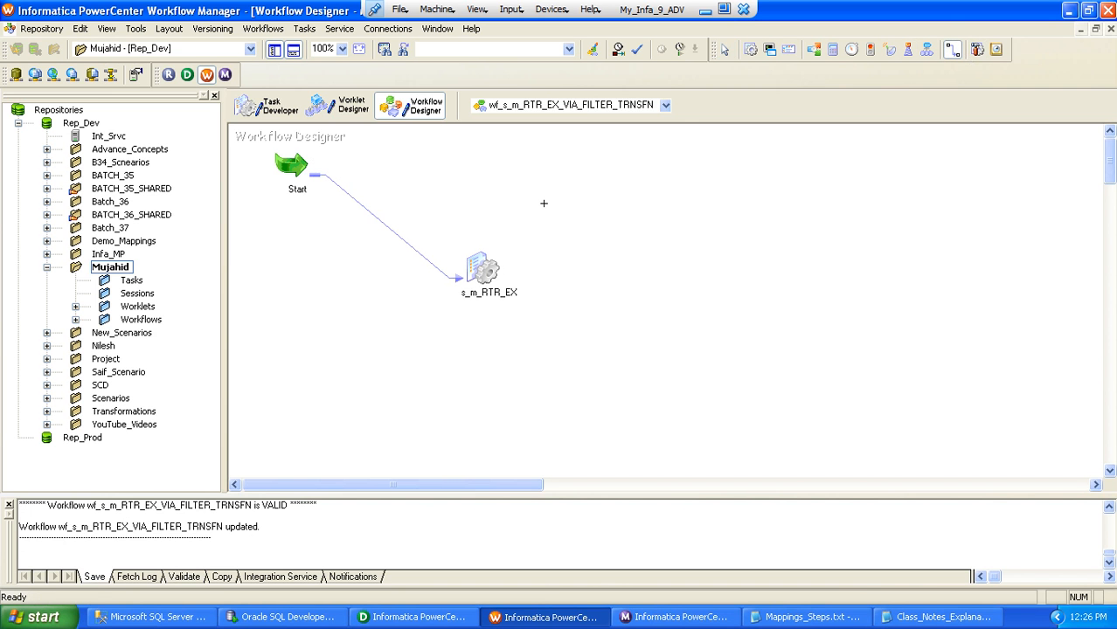
pyautogui.press('Escape')
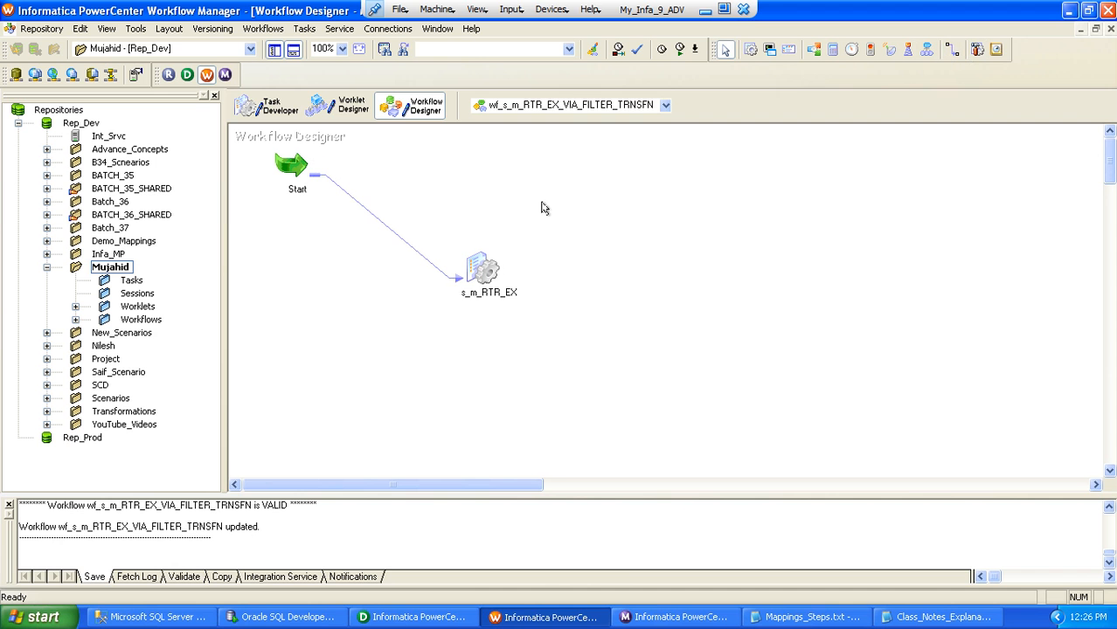